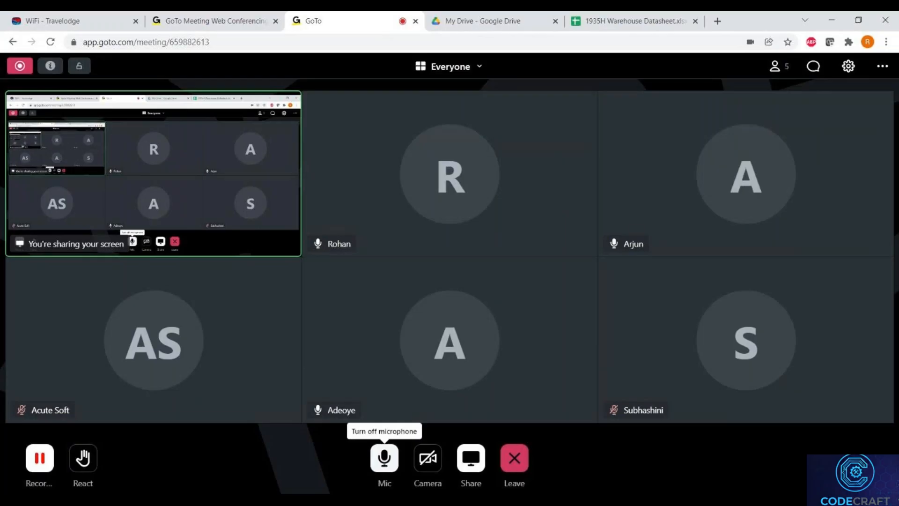
Step: Switch to the 1935H Warehouse Datasheet spreadsheet
{"action": "left_click", "coordinate": [634, 22]}
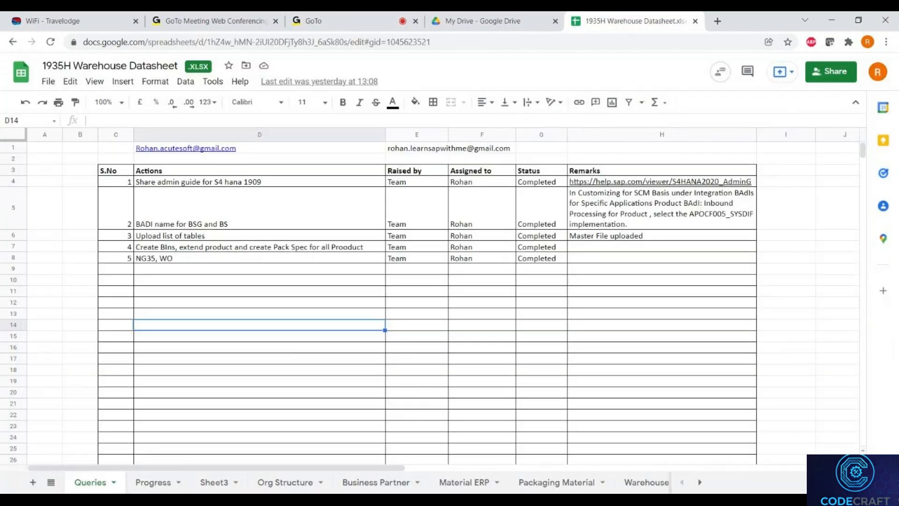
{"action": "left_click", "coordinate": [457, 266]}
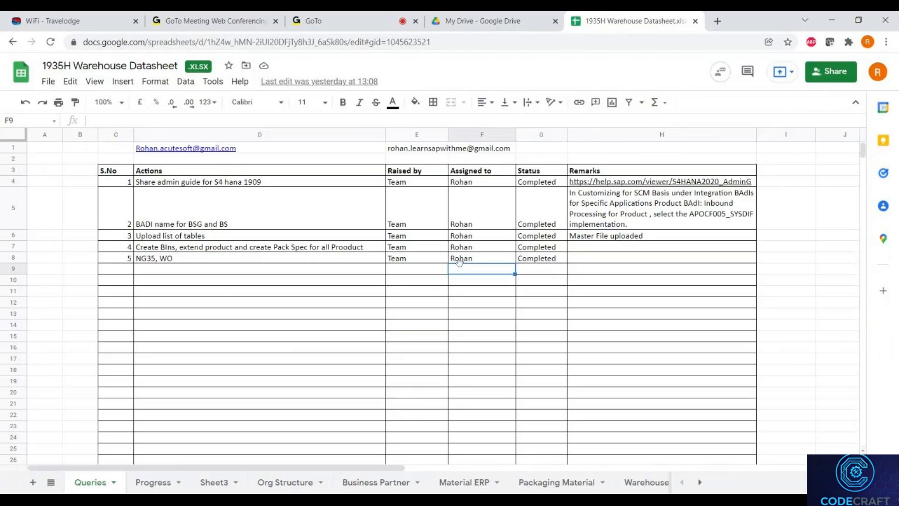
{"action": "left_click", "coordinate": [464, 259]}
{"action": "type", "text": "A"}
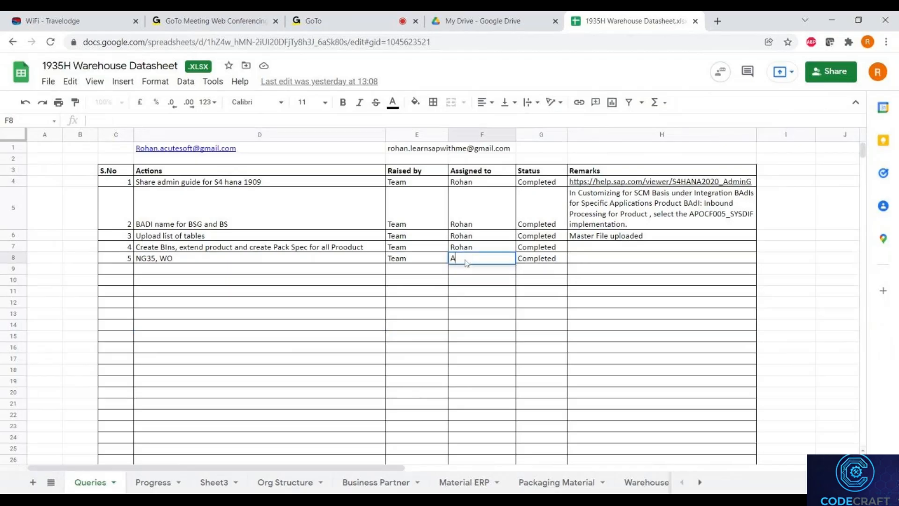
{"action": "type", "text": "rjun"}
{"action": "key", "text": "BackSpace"}
{"action": "key", "text": "BackSpace"}
{"action": "key", "text": "BackSpace"}
{"action": "key", "text": "BackSpace"}
{"action": "key", "text": "BackSpace"}
{"action": "type", "text": "R"}
{"action": "key", "text": "Tab"}
Step: Replace the Raised by entry of the NG35, WO action with the requester's first name
{"action": "left_click", "coordinate": [417, 258]}
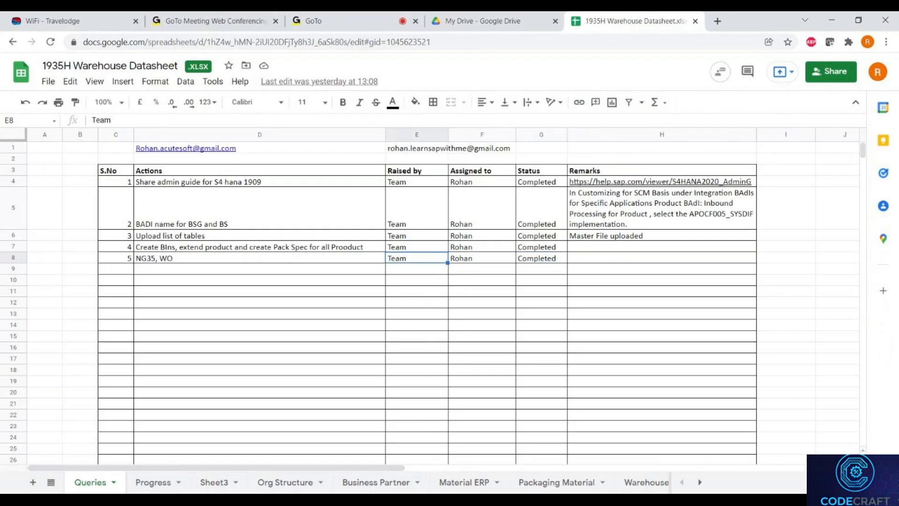
{"action": "type", "text": "Arjun"}
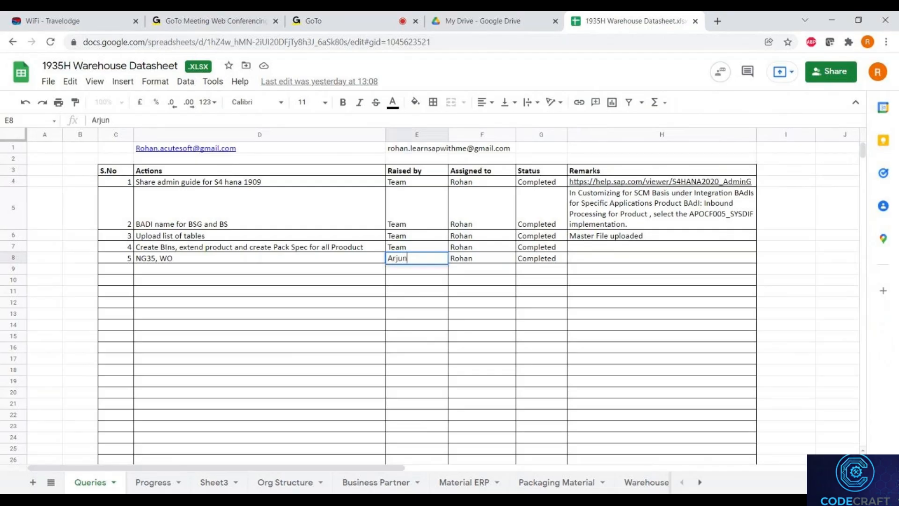
{"action": "key", "text": "Tab"}
Step: Set the status of the NG35, WO action to Open
{"action": "key", "text": "Tab"}
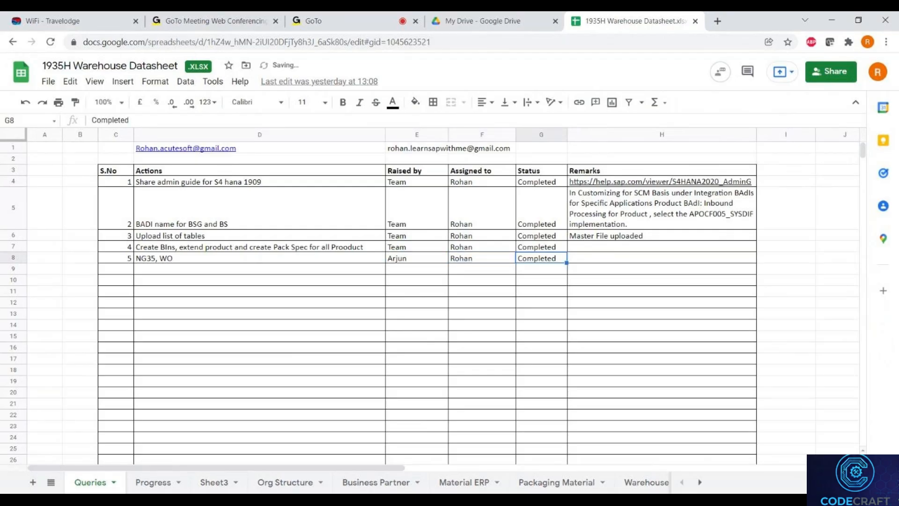
{"action": "type", "text": "pen"}
{"action": "key", "text": "BackSpace"}
{"action": "key", "text": "BackSpace"}
{"action": "key", "text": "BackSpace"}
{"action": "type", "text": "Open"}
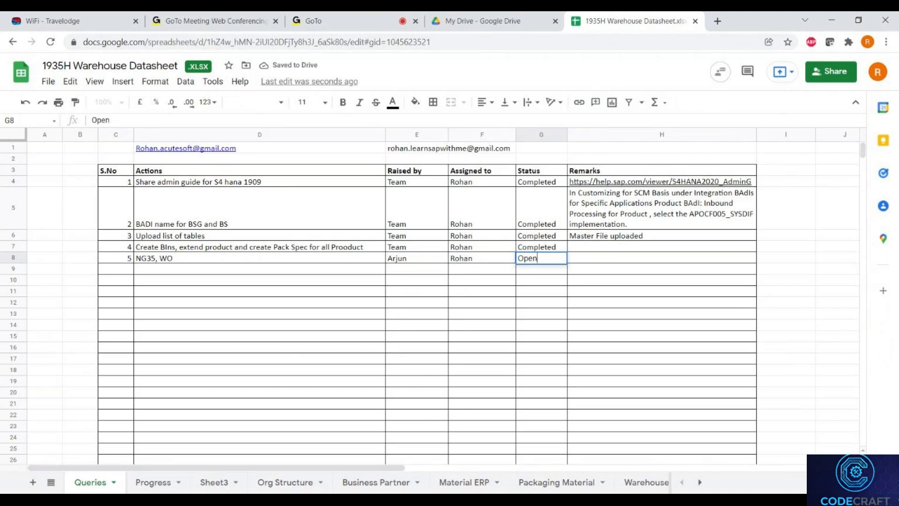
{"action": "key", "text": "Return"}
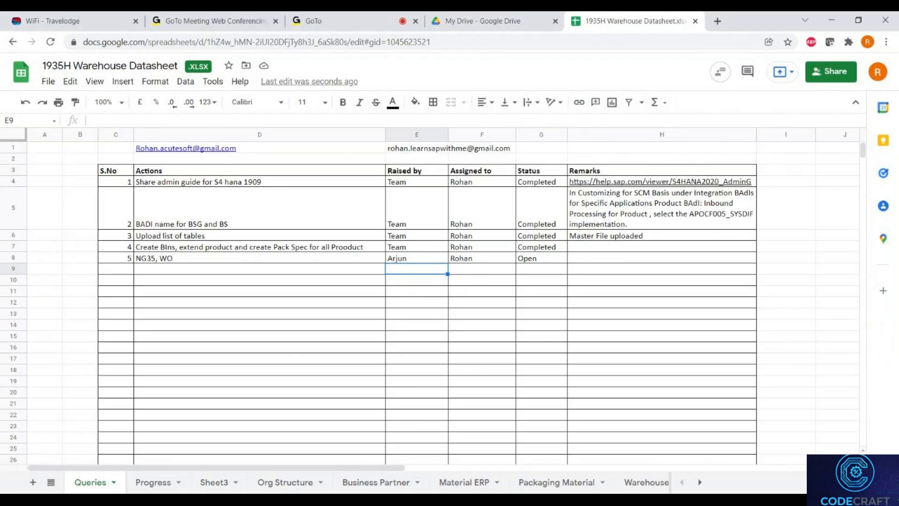
Step: Check the participants in the GoTo meeting and return to the warehouse datasheet
{"action": "left_click", "coordinate": [359, 19]}
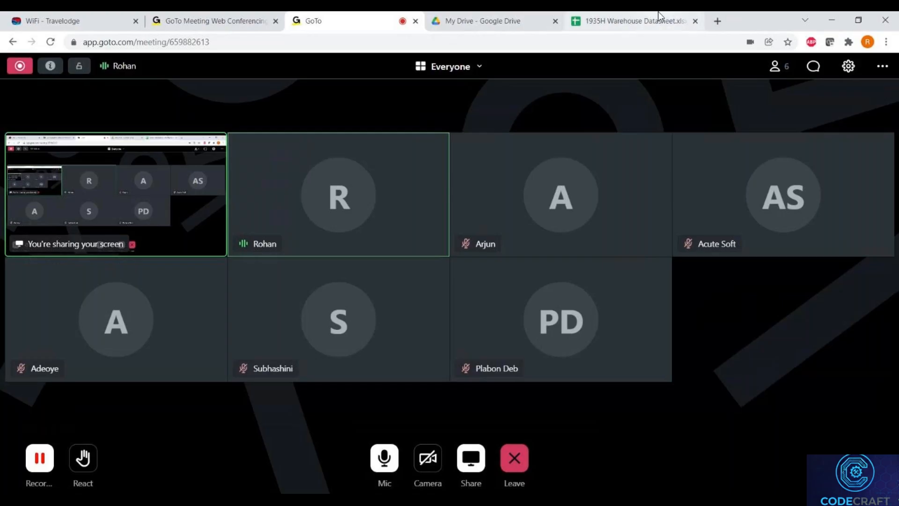
{"action": "left_click", "coordinate": [637, 21]}
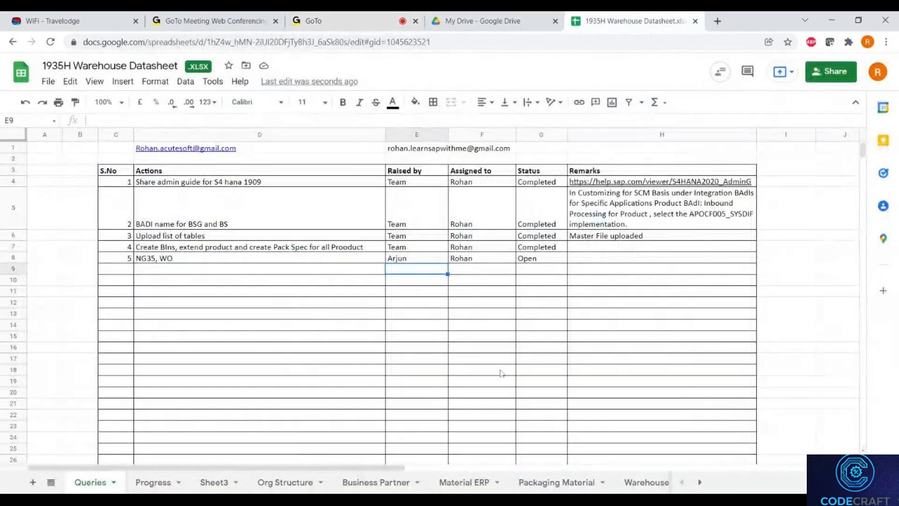
Step: Open the Unit 4 sheet and go to its Availability Group table for plant PL35
{"action": "left_click", "coordinate": [636, 485]}
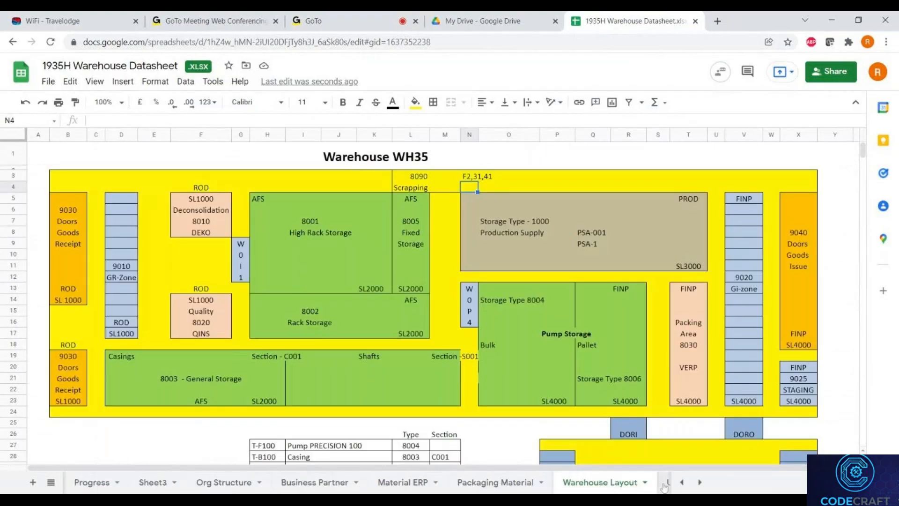
{"action": "left_click", "coordinate": [665, 483]}
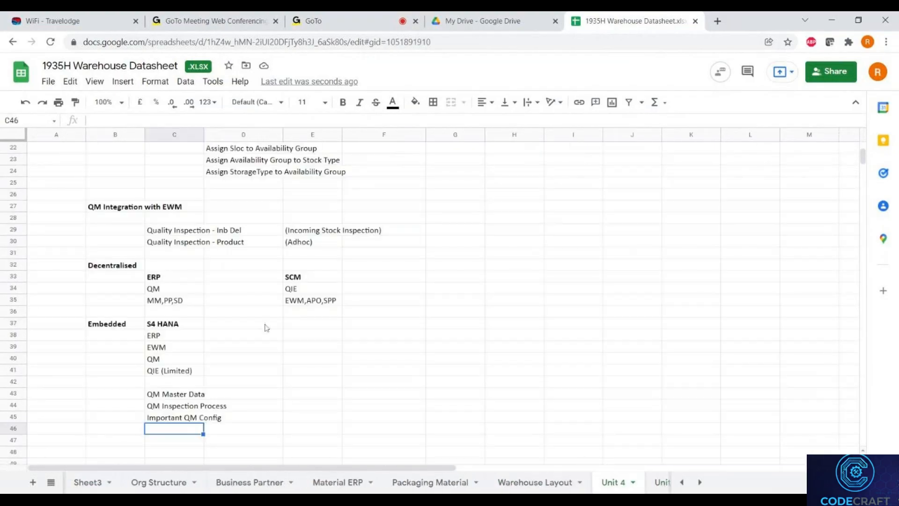
{"action": "left_click", "coordinate": [375, 290]}
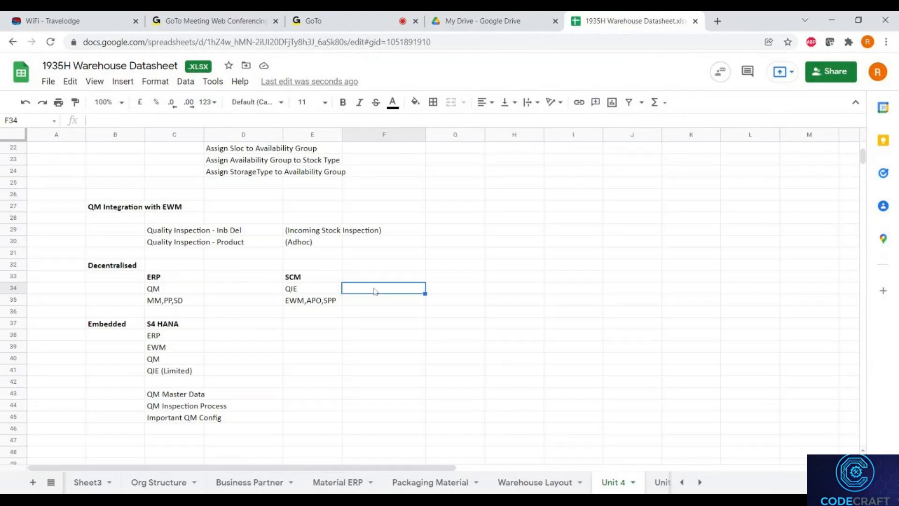
{"action": "key", "text": "Up"}
{"action": "key", "text": "Up"}
{"action": "key", "text": "Up"}
{"action": "key", "text": "Up"}
{"action": "key", "text": "Up"}
{"action": "key", "text": "Up"}
{"action": "key", "text": "Up"}
{"action": "key", "text": "Up"}
{"action": "key", "text": "Up"}
{"action": "key", "text": "Up"}
{"action": "key", "text": "Up"}
{"action": "key", "text": "Up"}
{"action": "key", "text": "Up"}
{"action": "key", "text": "Up"}
{"action": "key", "text": "Up"}
{"action": "key", "text": "Up"}
{"action": "key", "text": "Up"}
{"action": "key", "text": "Up"}
{"action": "key", "text": "Up"}
{"action": "key", "text": "Up"}
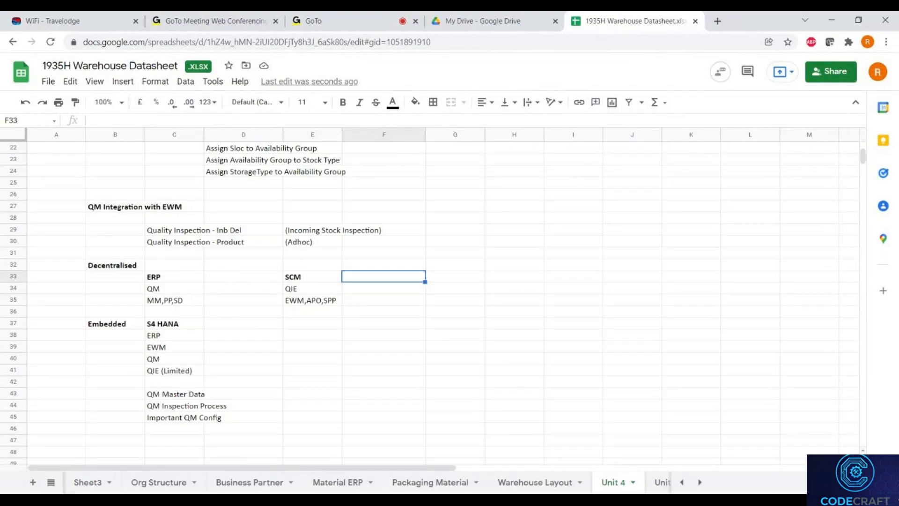
{"action": "key", "text": "Up"}
{"action": "key", "text": "Up"}
{"action": "key", "text": "Up"}
{"action": "key", "text": "Up"}
{"action": "key", "text": "Up"}
{"action": "key", "text": "Up"}
{"action": "key", "text": "Up"}
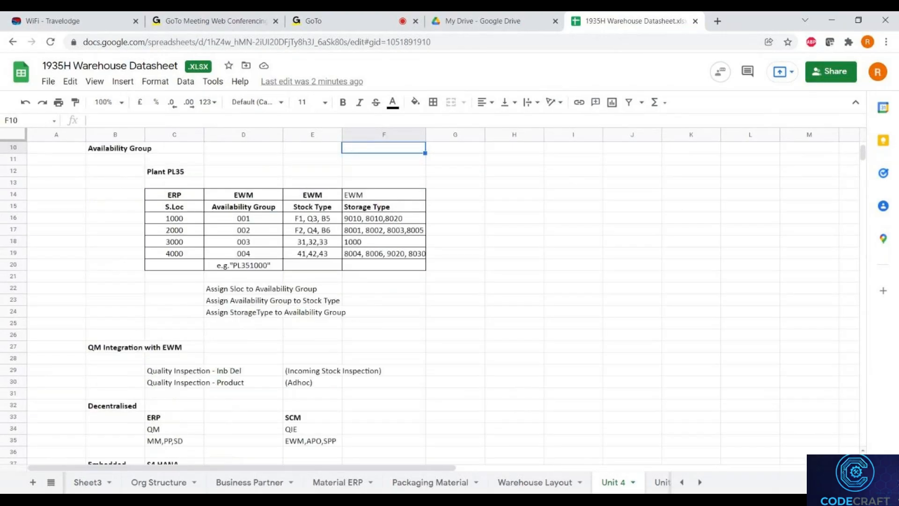
Step: Review availability groups 001 to 004 against their storage locations and stock types in the PL35 table
{"action": "left_click_drag", "start_coordinate": [236, 252], "coordinate": [235, 290]}
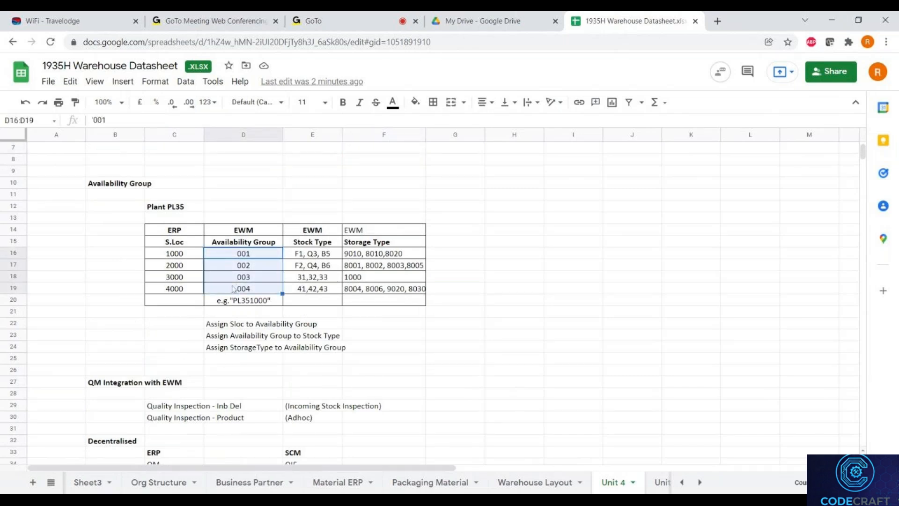
{"action": "left_click", "coordinate": [172, 255]}
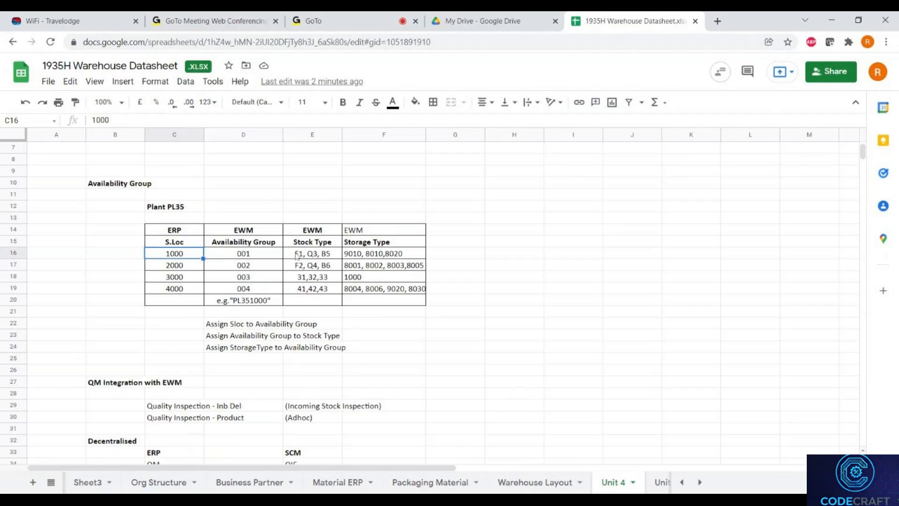
{"action": "left_click_drag", "start_coordinate": [288, 256], "coordinate": [301, 289]}
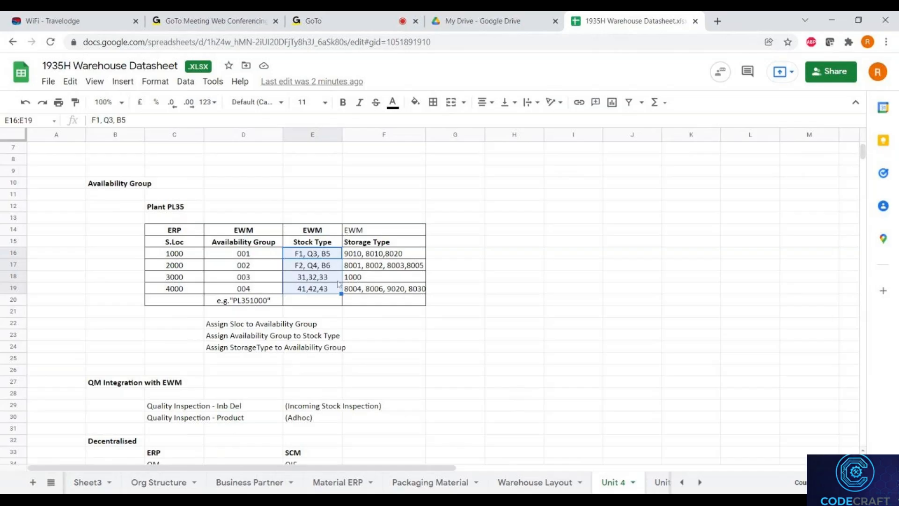
Step: Make the EWM heading above Storage Type bold
{"action": "left_click", "coordinate": [376, 233]}
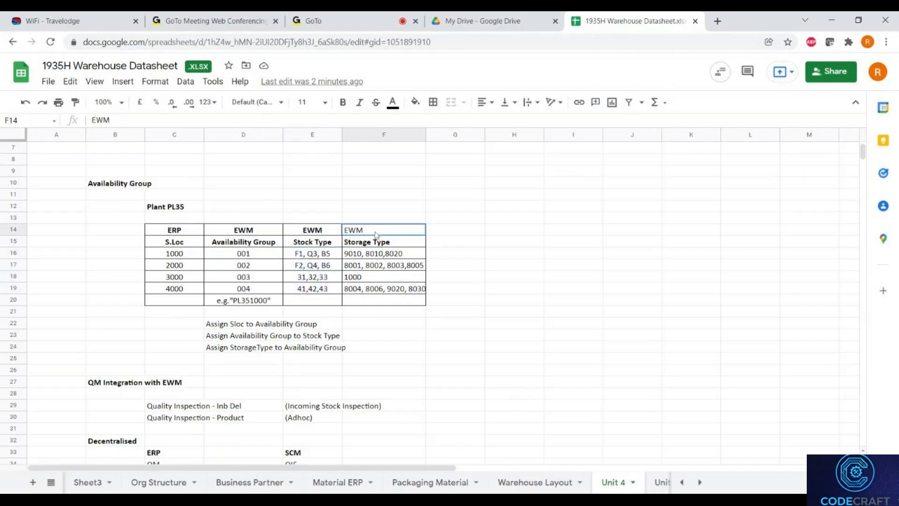
{"action": "key", "text": "ctrl+b"}
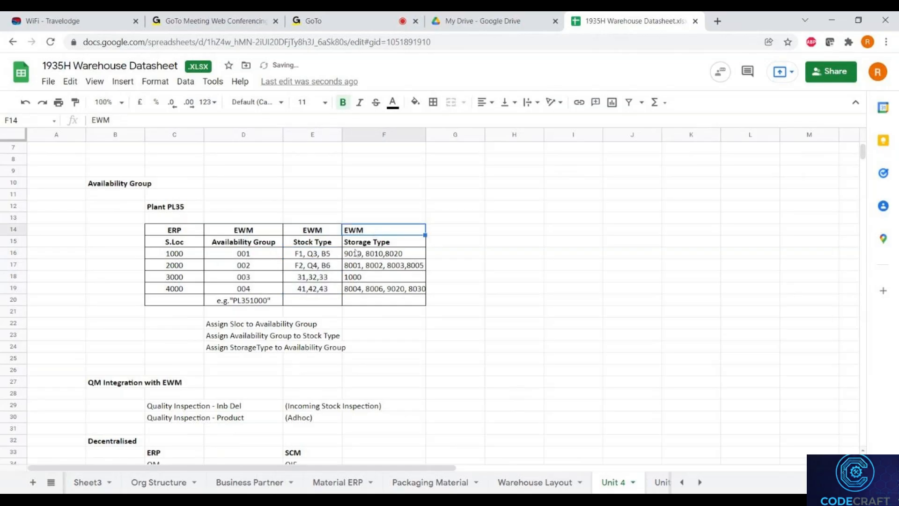
{"action": "left_click", "coordinate": [365, 265]}
Step: Review the storage types belonging to each availability group, selecting the Storage Type column from its heading down to row 20
{"action": "left_click", "coordinate": [248, 267]}
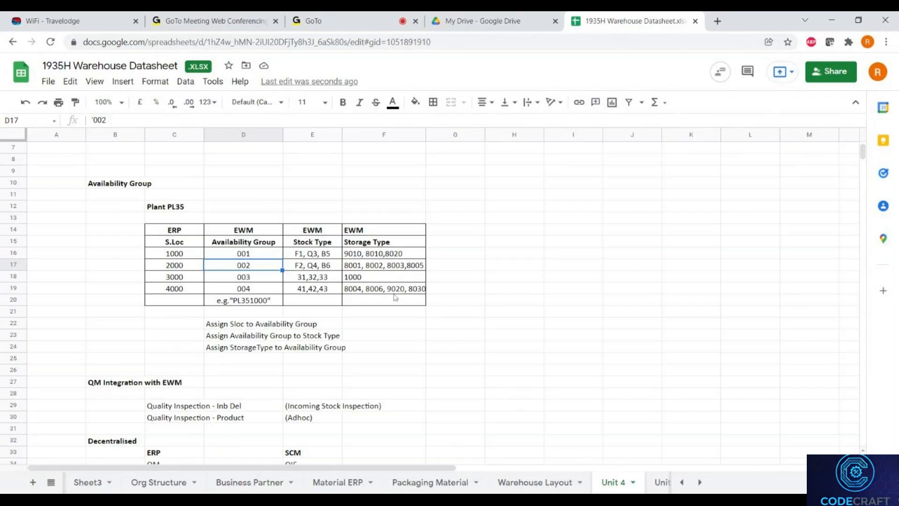
{"action": "left_click", "coordinate": [402, 254]}
{"action": "key", "text": "Up"}
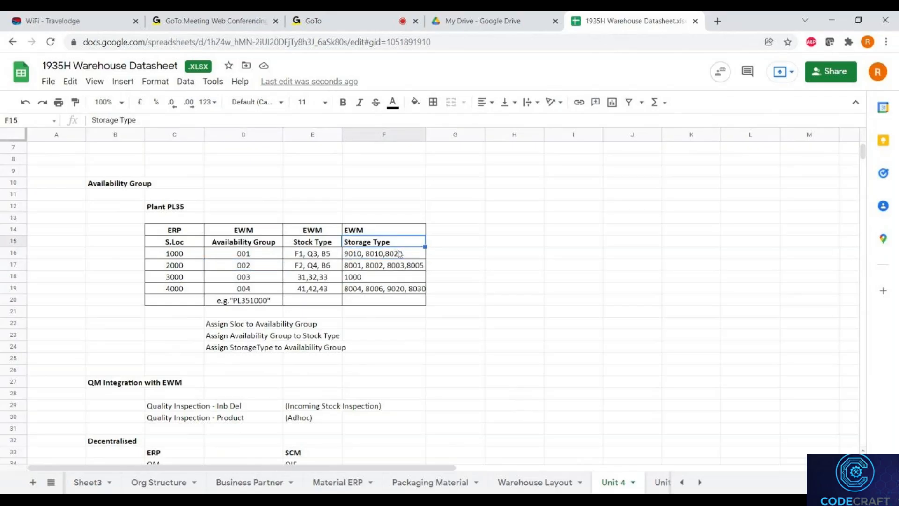
{"action": "key", "text": "shift+Down"}
{"action": "key", "text": "shift+Down"}
{"action": "key", "text": "shift+Down"}
{"action": "key", "text": "shift+Down"}
{"action": "key", "text": "shift+Down"}
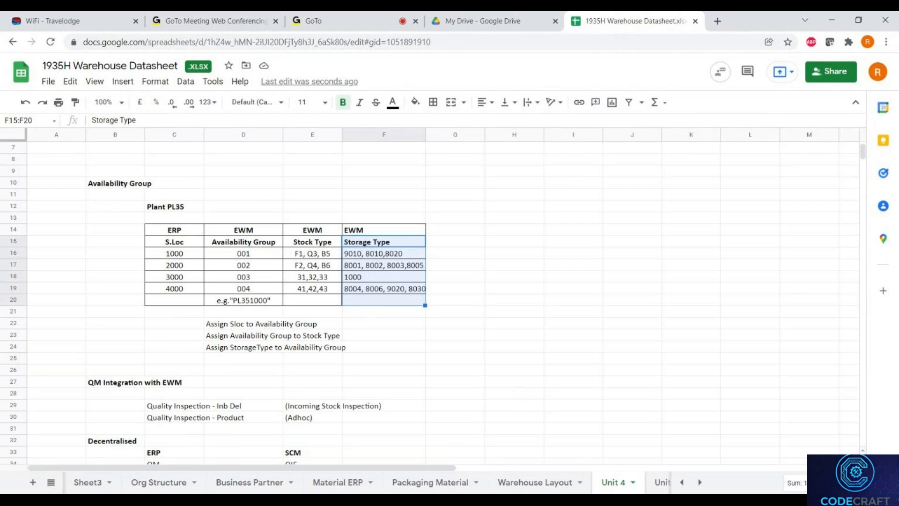
Step: Examine the QM Integration with EWM notes, comparing QM and QIE in the decentralised and embedded setups
{"action": "left_click", "coordinate": [219, 392]}
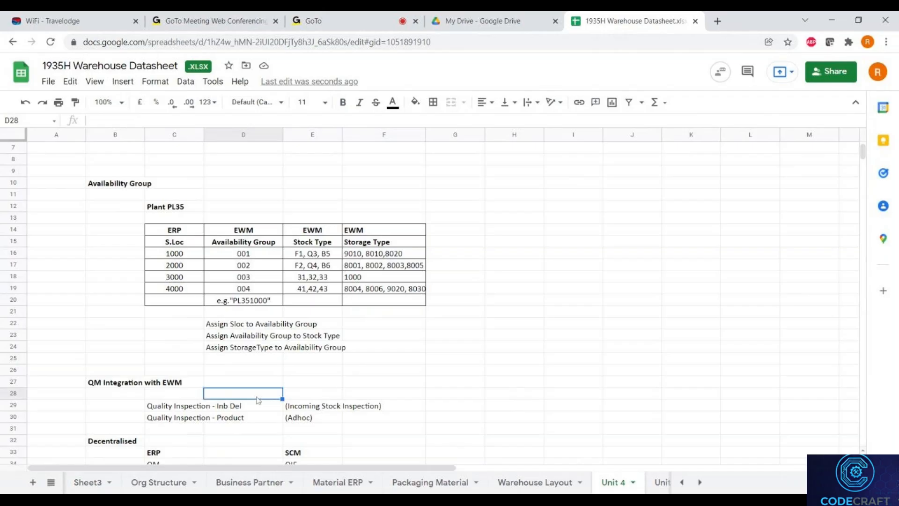
{"action": "key", "text": "Down"}
{"action": "key", "text": "Down"}
{"action": "key", "text": "Down"}
{"action": "key", "text": "Down"}
{"action": "key", "text": "Down"}
{"action": "key", "text": "Down"}
{"action": "key", "text": "Down"}
{"action": "key", "text": "Down"}
{"action": "key", "text": "Down"}
{"action": "key", "text": "Down"}
{"action": "key", "text": "Down"}
{"action": "key", "text": "Down"}
{"action": "key", "text": "Down"}
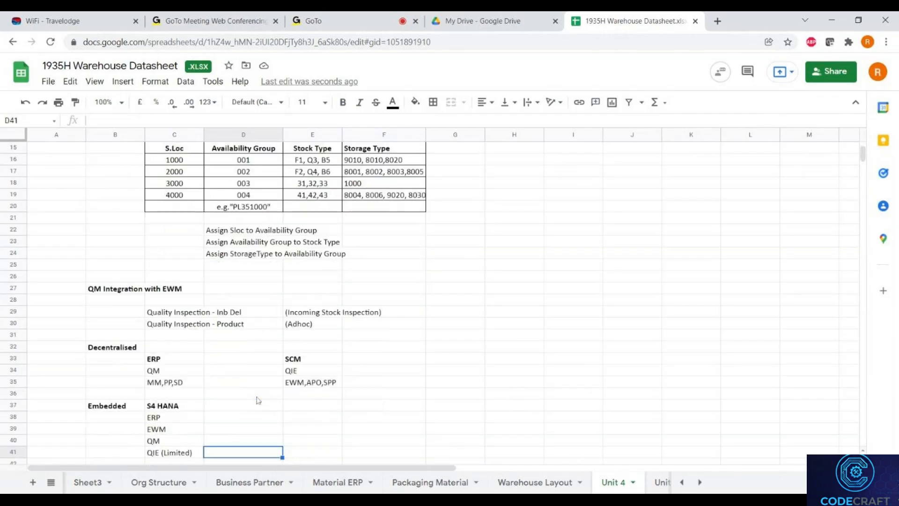
{"action": "key", "text": "Down"}
{"action": "key", "text": "Down"}
{"action": "key", "text": "Down"}
{"action": "key", "text": "Down"}
{"action": "key", "text": "Down"}
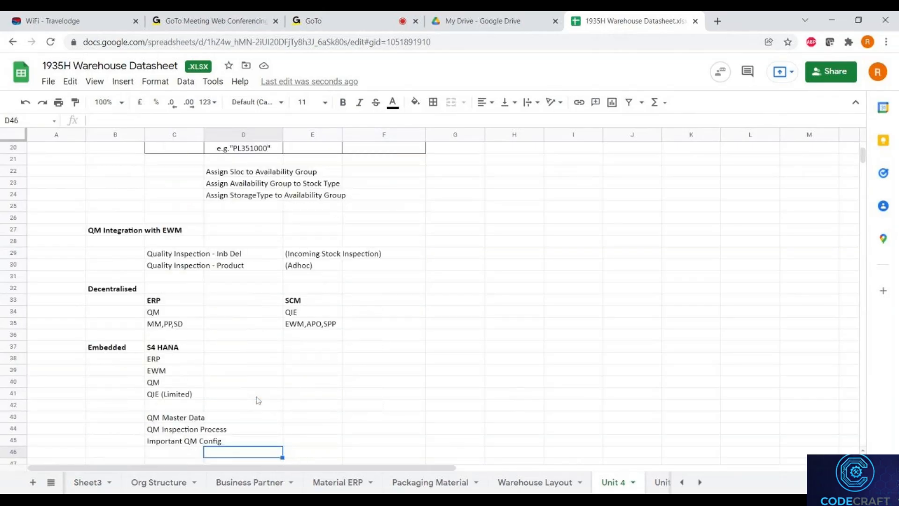
{"action": "key", "text": "Down"}
{"action": "key", "text": "Down"}
{"action": "key", "text": "Down"}
{"action": "key", "text": "Down"}
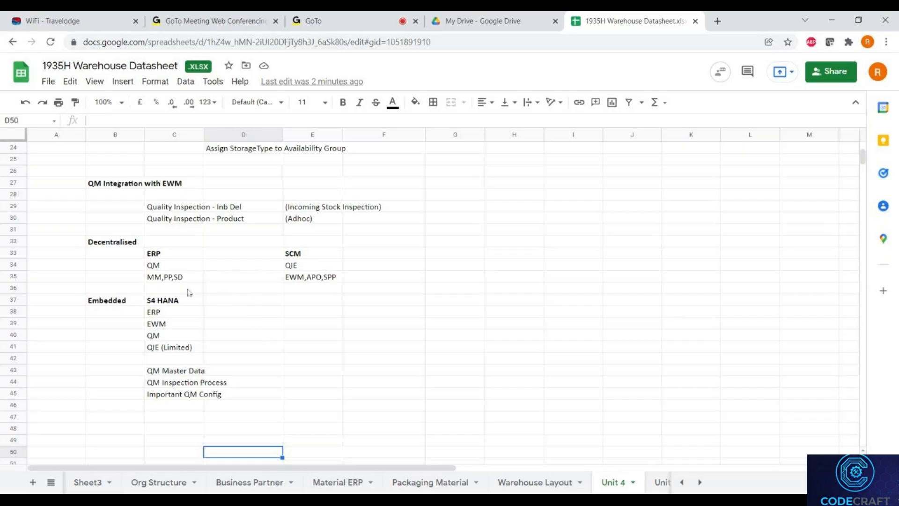
{"action": "left_click", "coordinate": [175, 350]}
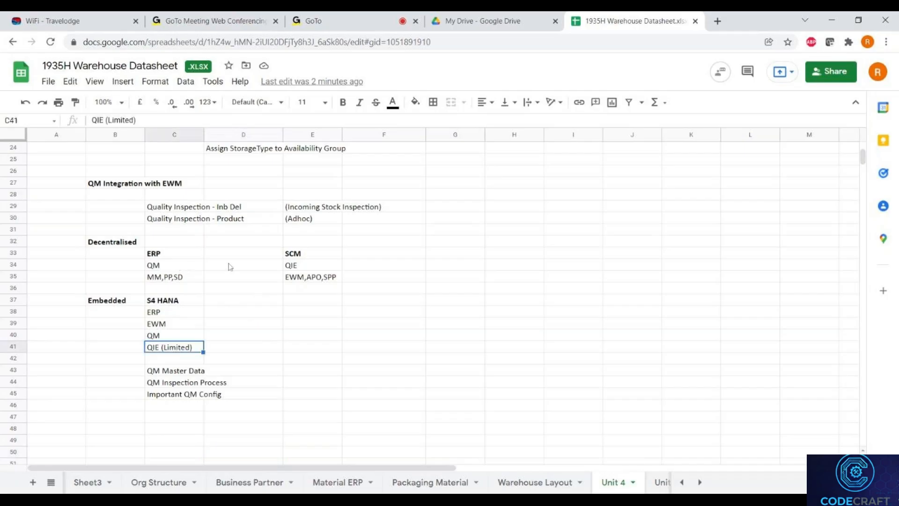
{"action": "left_click", "coordinate": [180, 338]}
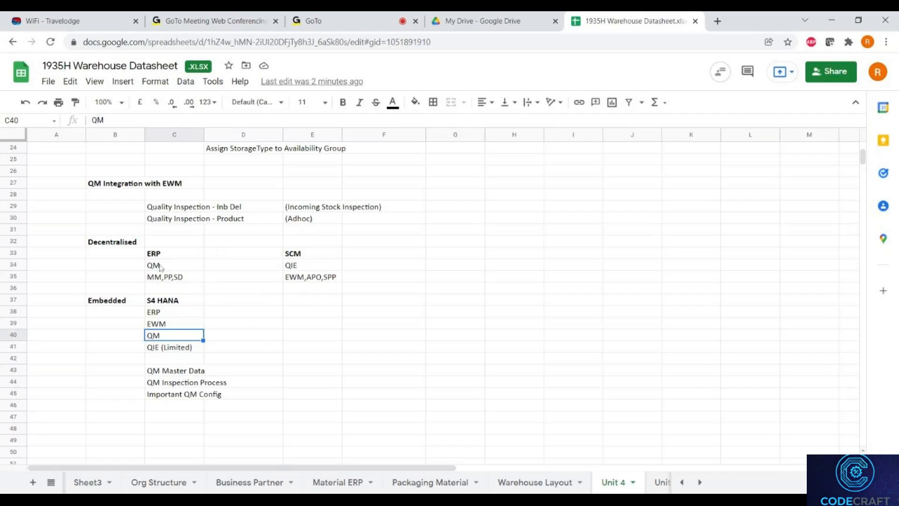
{"action": "left_click", "coordinate": [308, 263]}
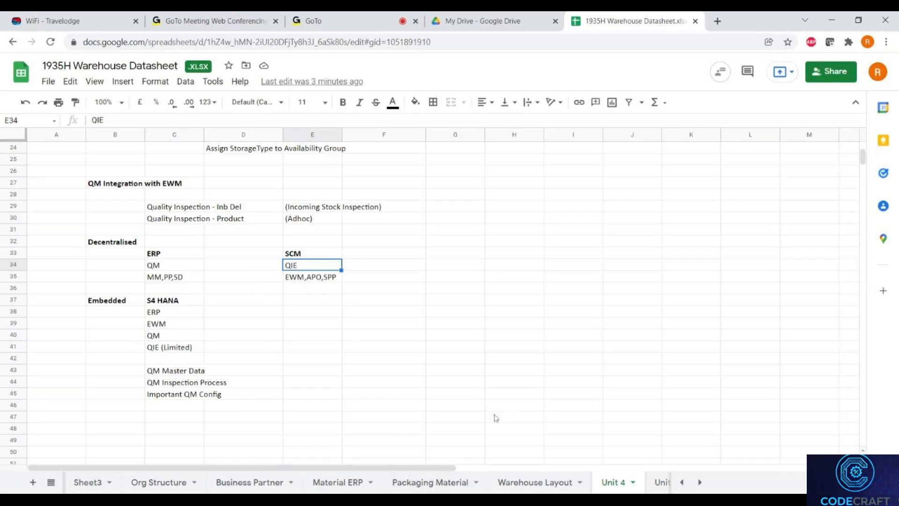
Step: Look in on the GoTo meeting again and return to the Unit 4 notes
{"action": "left_click", "coordinate": [365, 15]}
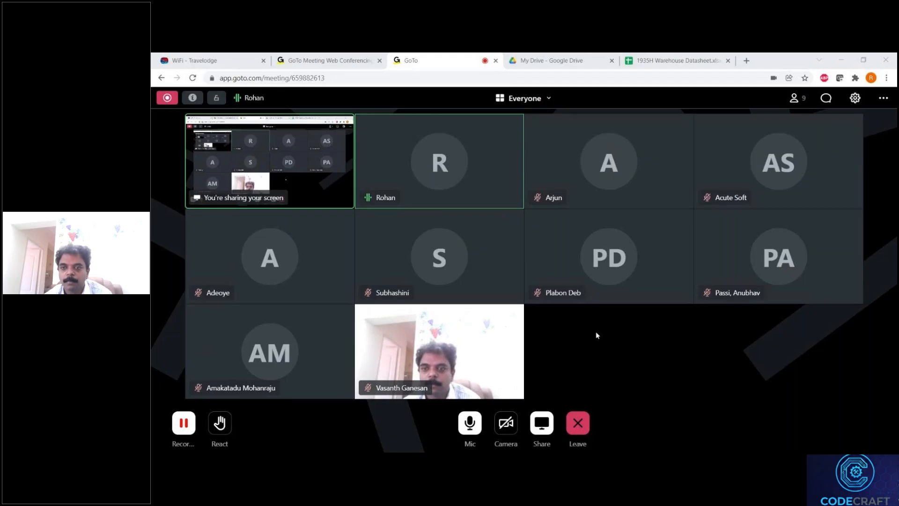
{"action": "left_click", "coordinate": [685, 56]}
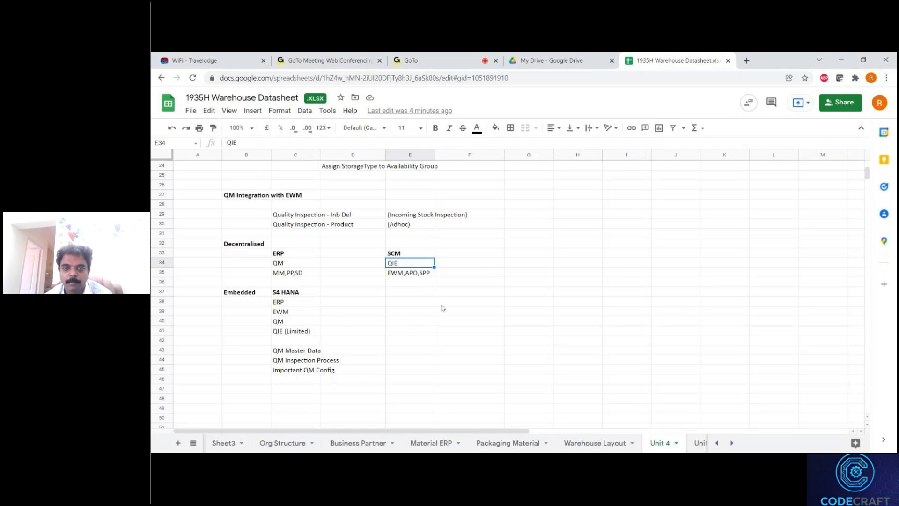
Step: Enter the note "(Inspection Rule or QM Master Data)" in E43, in the QM Master Data row
{"action": "left_click", "coordinate": [401, 355]}
{"action": "type", "text": "("}
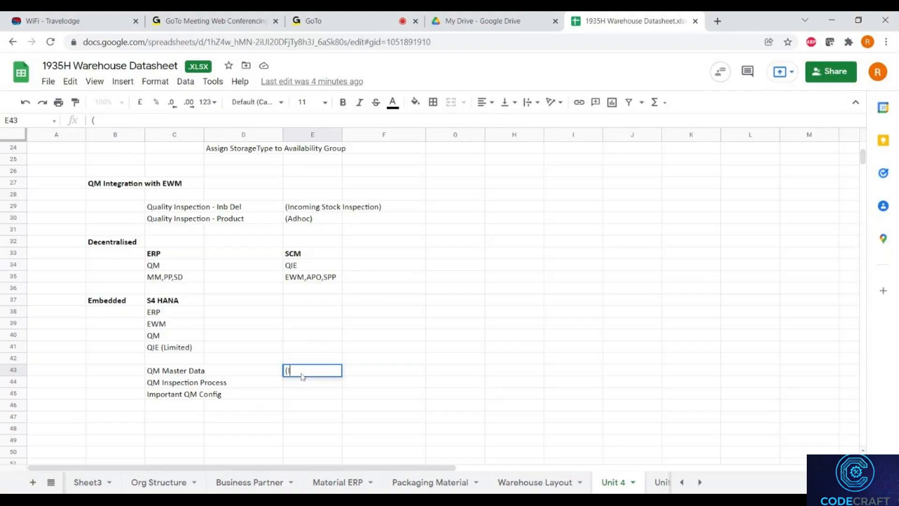
{"action": "type", "text": "Inspection Rule"}
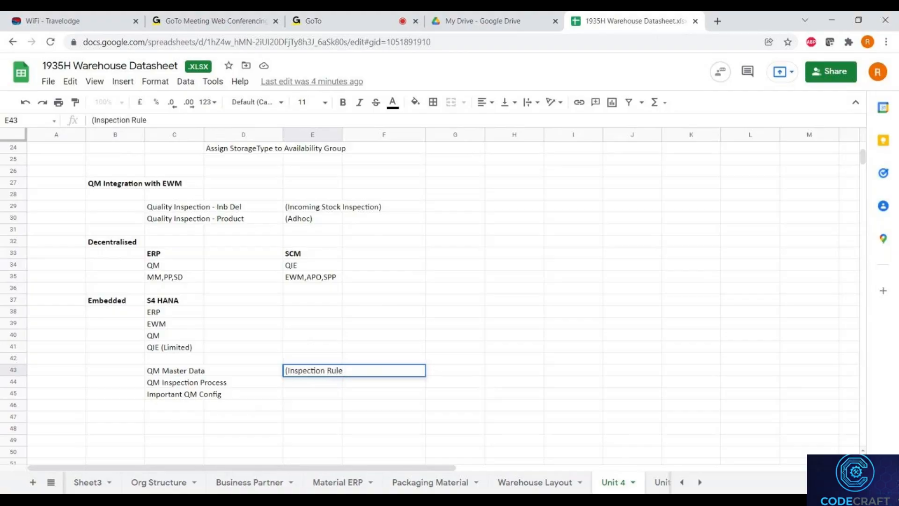
{"action": "type", "text": " or"}
{"action": "type", "text": "QM Mas"}
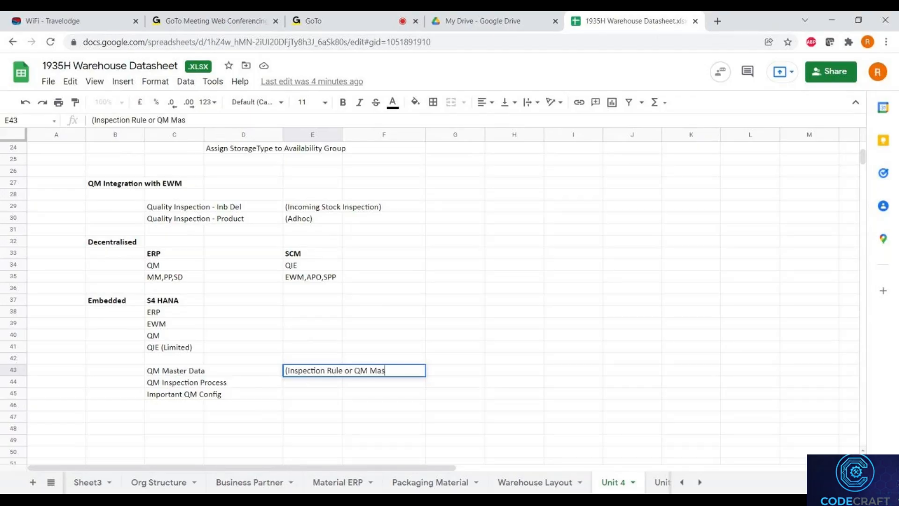
{"action": "type", "text": "ter Data)"}
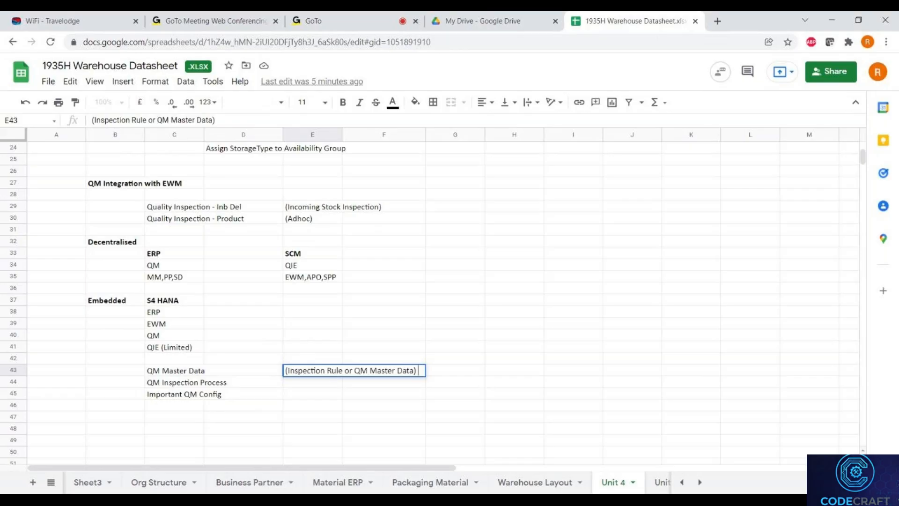
{"action": "key", "text": "BackSpace"}
{"action": "key", "text": "BackSpace"}
{"action": "type", "text": ")"}
{"action": "key", "text": "Left"}
{"action": "key", "text": "Left"}
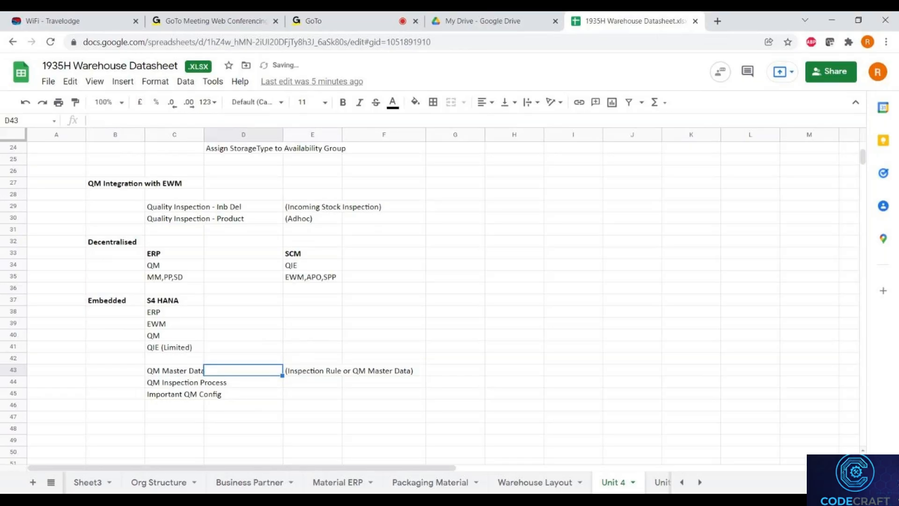
Step: Remove the opening and closing parentheses from the inspection rule note in the QM Master Data row
{"action": "left_click", "coordinate": [294, 375]}
{"action": "left_click", "coordinate": [438, 374]}
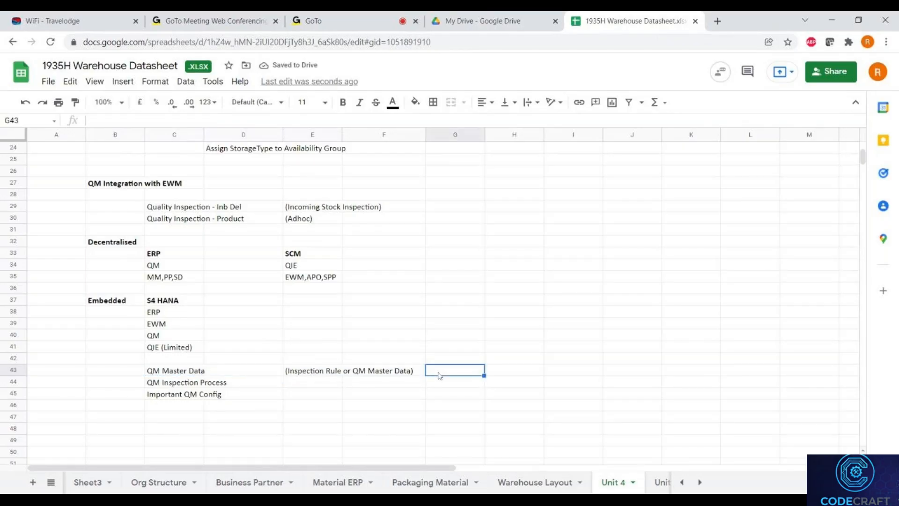
{"action": "left_click", "coordinate": [293, 375]}
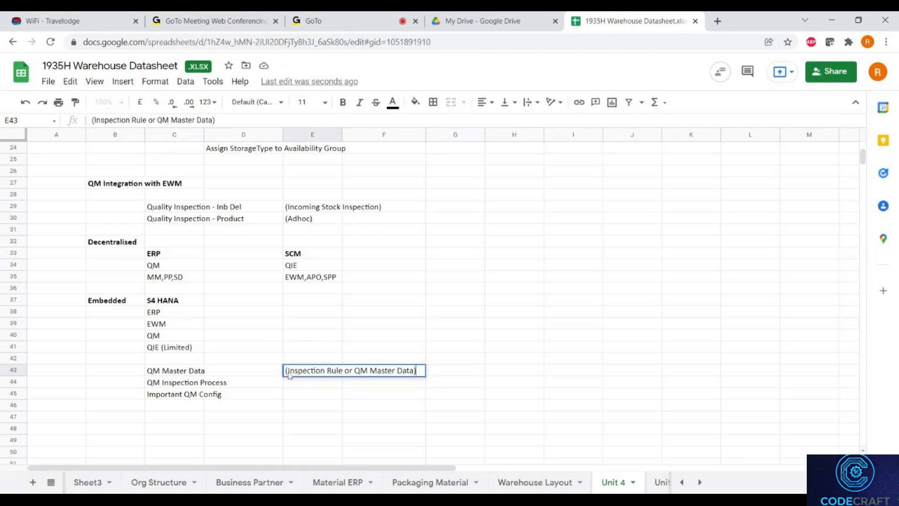
{"action": "key", "text": "BackSpace"}
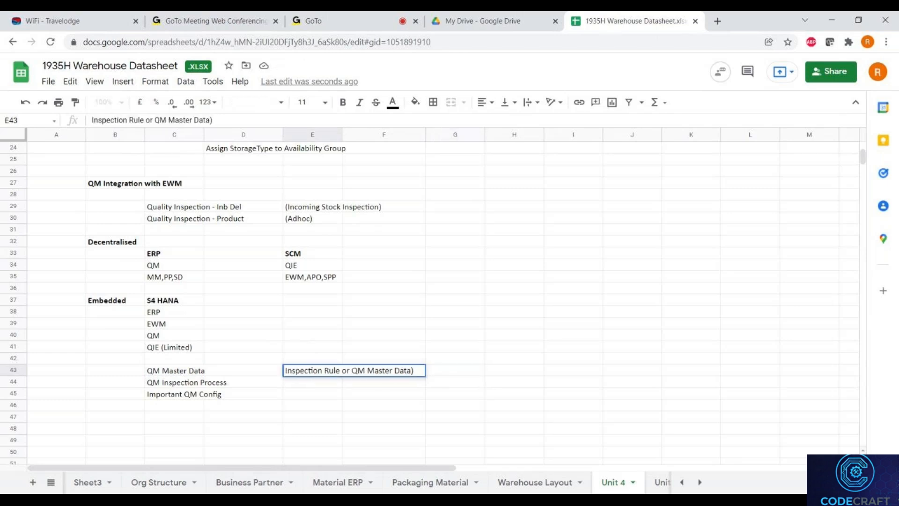
{"action": "left_click", "coordinate": [418, 369]}
{"action": "key", "text": "BackSpace"}
{"action": "key", "text": "Tab"}
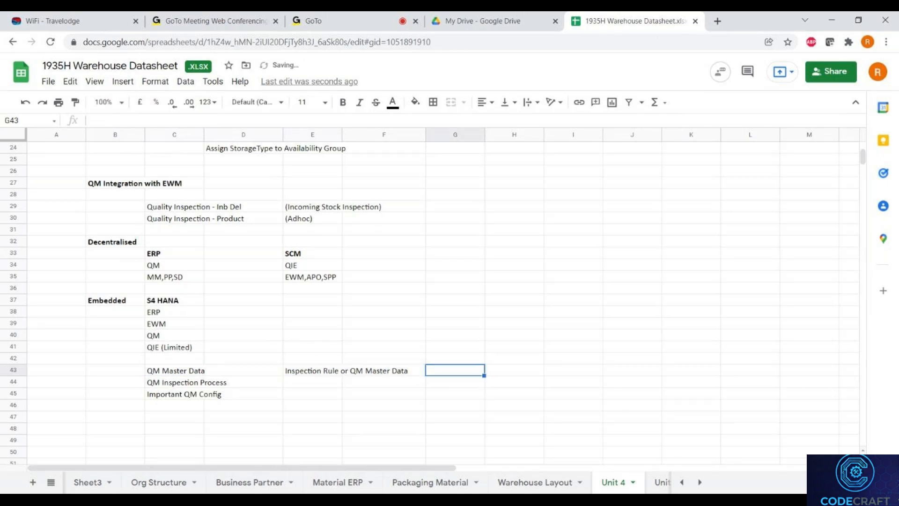
Step: Add the remark "From 1909 onwards, either or them is required" in G43, beside the inspection rule note
{"action": "type", "text": "From"}
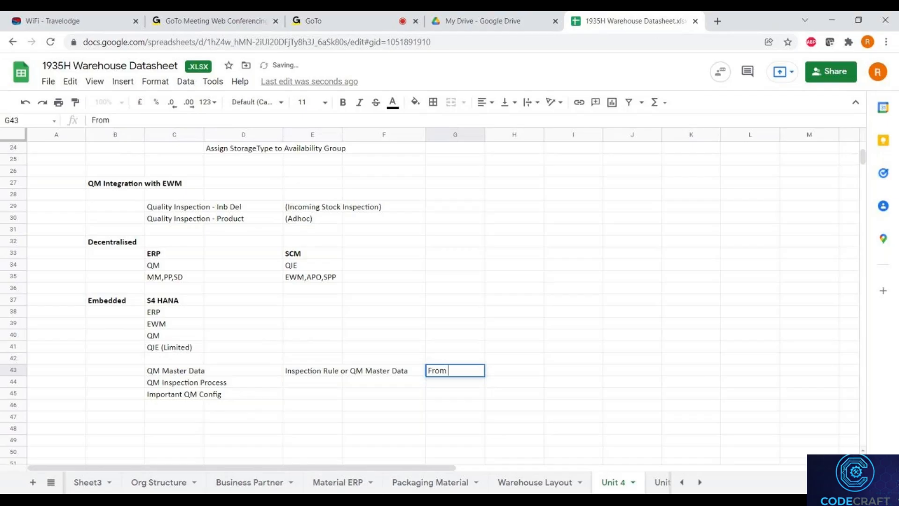
{"action": "type", "text": " 1909"}
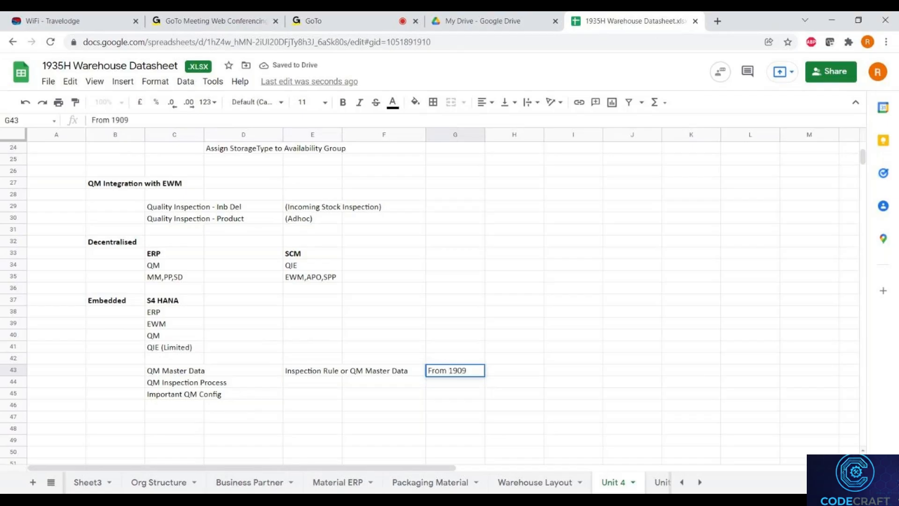
{"action": "type", "text": "onwards"}
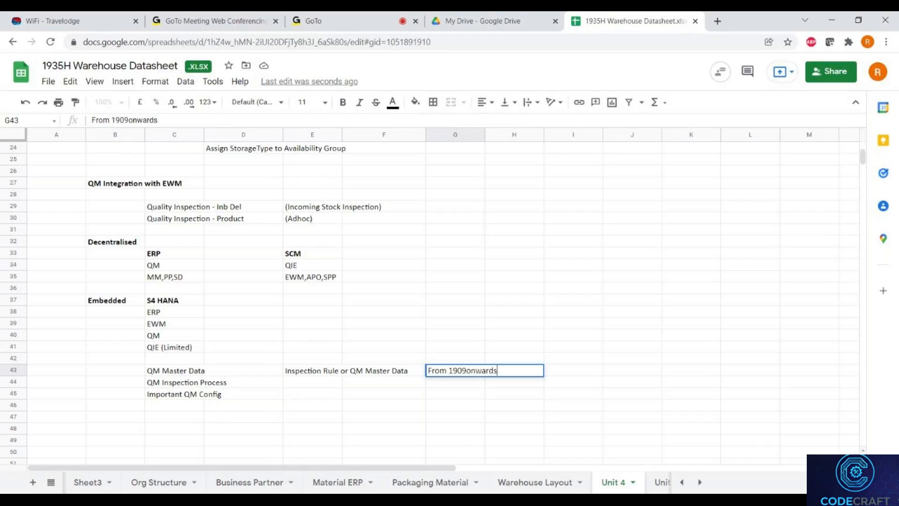
{"action": "key", "text": "BackSpace"}
{"action": "key", "text": "BackSpace"}
{"action": "key", "text": "BackSpace"}
{"action": "key", "text": "BackSpace"}
{"action": "key", "text": "BackSpace"}
{"action": "key", "text": "BackSpace"}
{"action": "key", "text": "BackSpace"}
{"action": "type", "text": "on"}
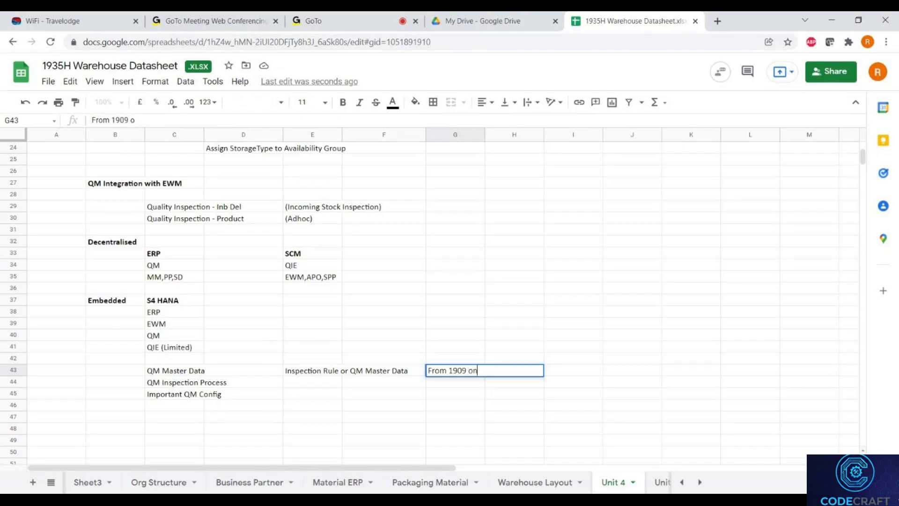
{"action": "type", "text": "wards, either or them "}
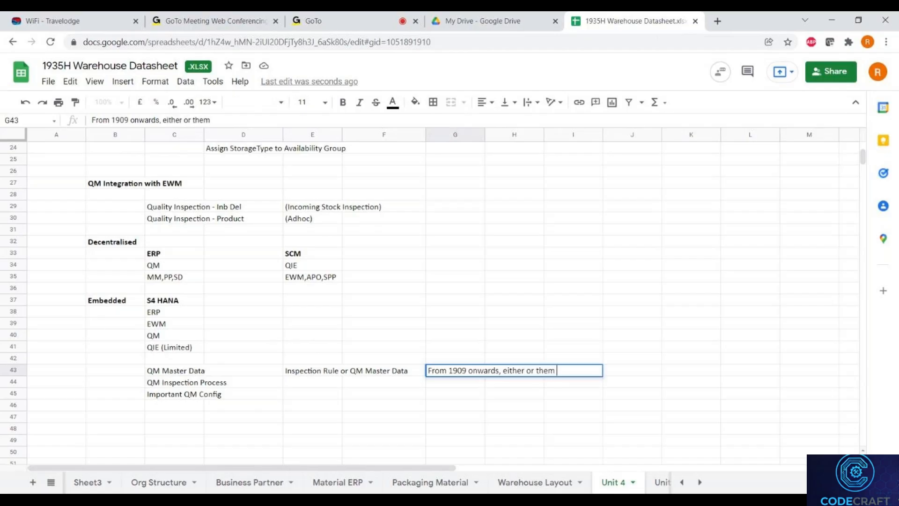
{"action": "type", "text": "is required"}
{"action": "key", "text": "Return"}
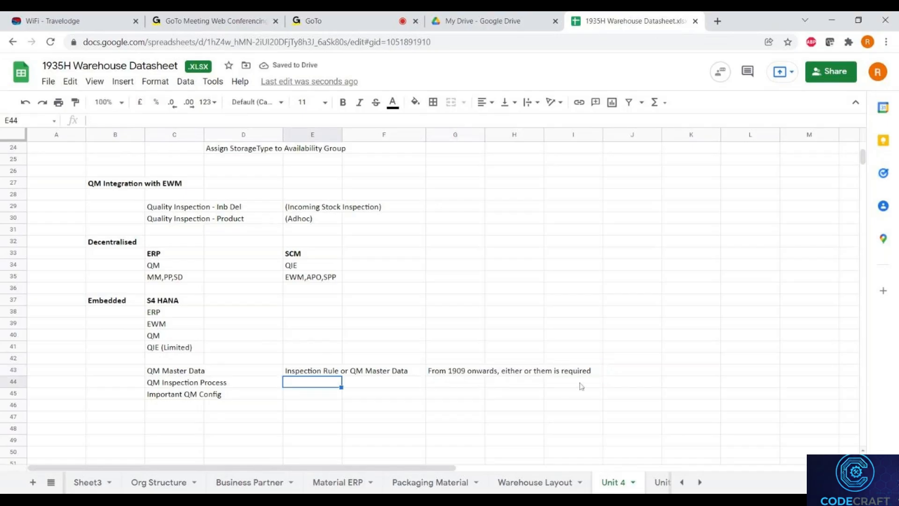
{"action": "left_click", "coordinate": [303, 374]}
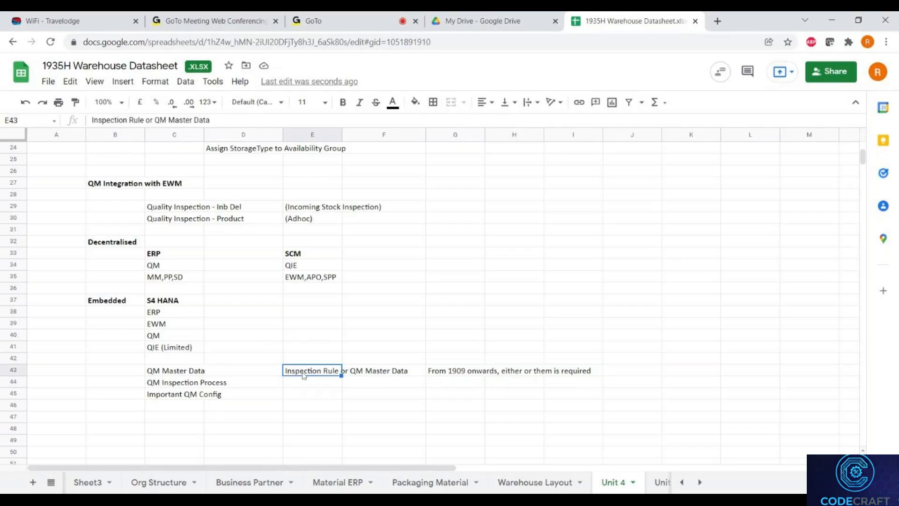
{"action": "key", "text": "alt+Tab"}
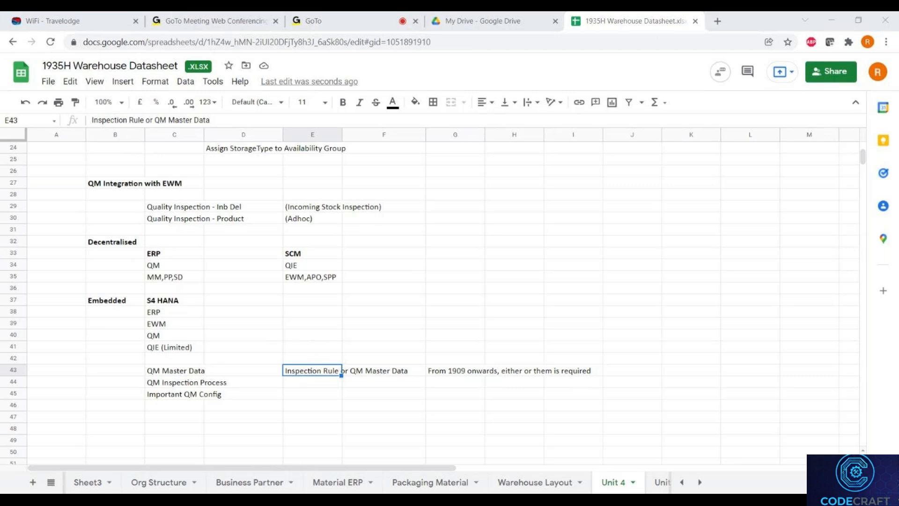
{"action": "key", "text": "alt+Tab"}
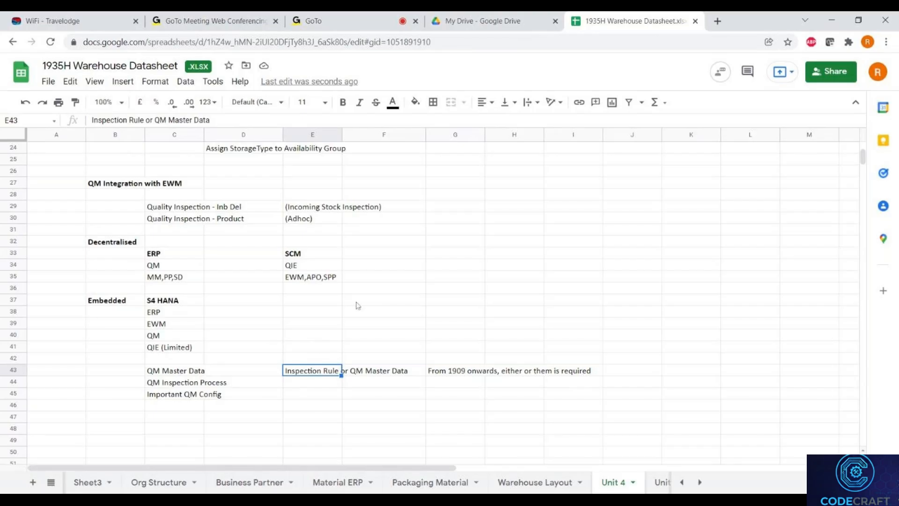
{"action": "left_click", "coordinate": [187, 210]}
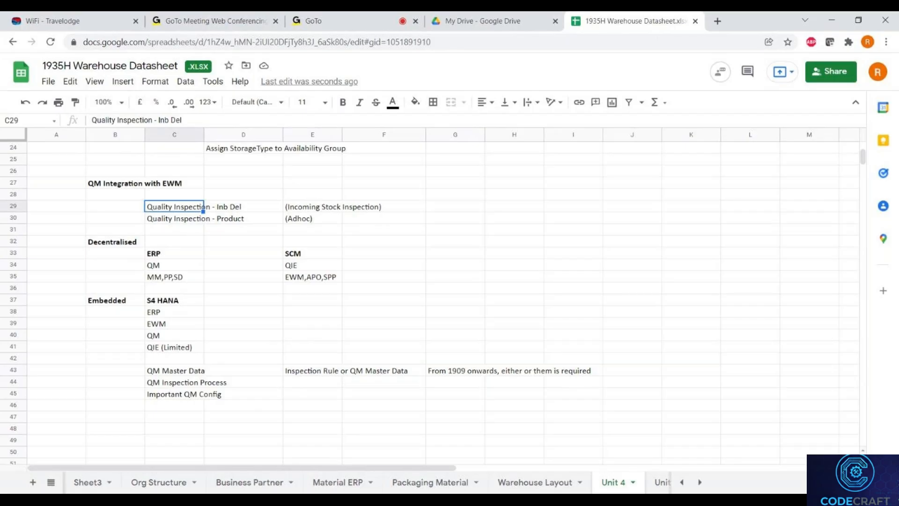
Step: Reword the inspection rule note in E43 to read "Inspection Rule or Material Master - QM view Data"
{"action": "left_click", "coordinate": [337, 373]}
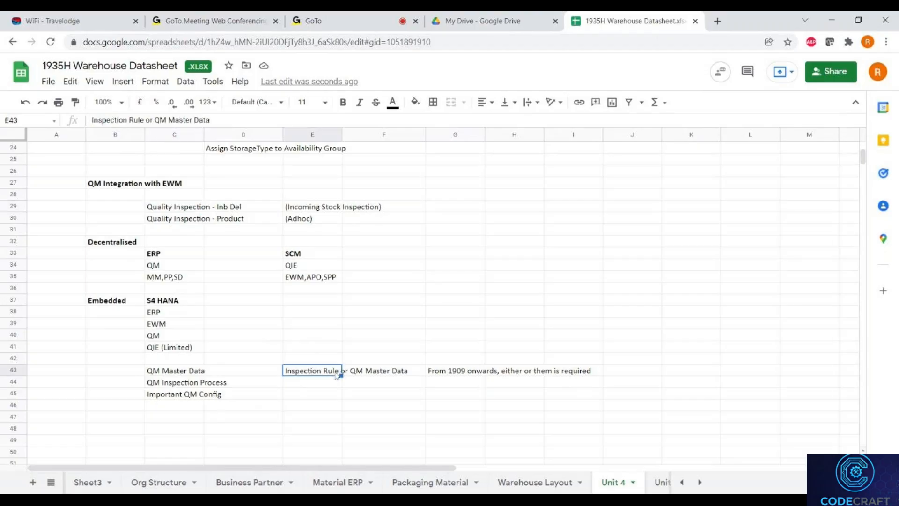
{"action": "double_click", "coordinate": [368, 374]}
{"action": "left_click", "coordinate": [328, 374]}
{"action": "left_click", "coordinate": [165, 121]}
{"action": "key", "text": "BackSpace"}
{"action": "key", "text": "BackSpace"}
{"action": "type", "text": "Materi"}
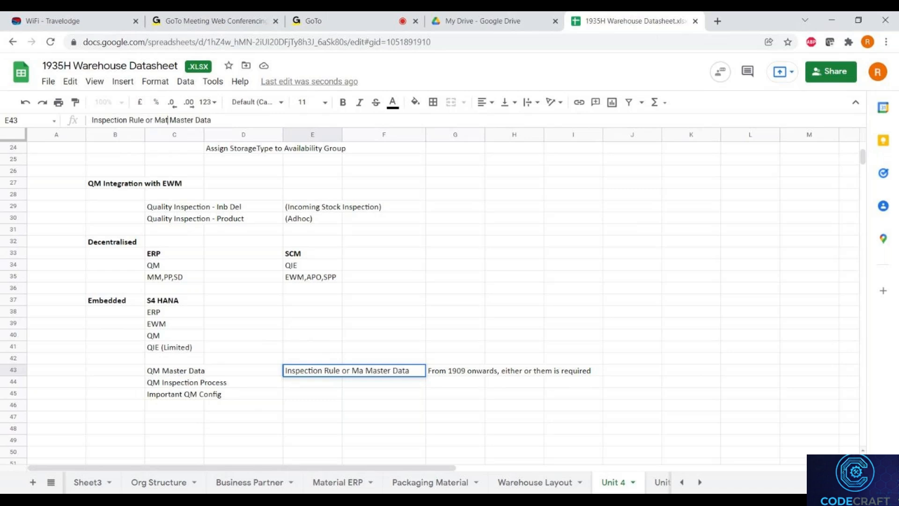
{"action": "type", "text": "al"}
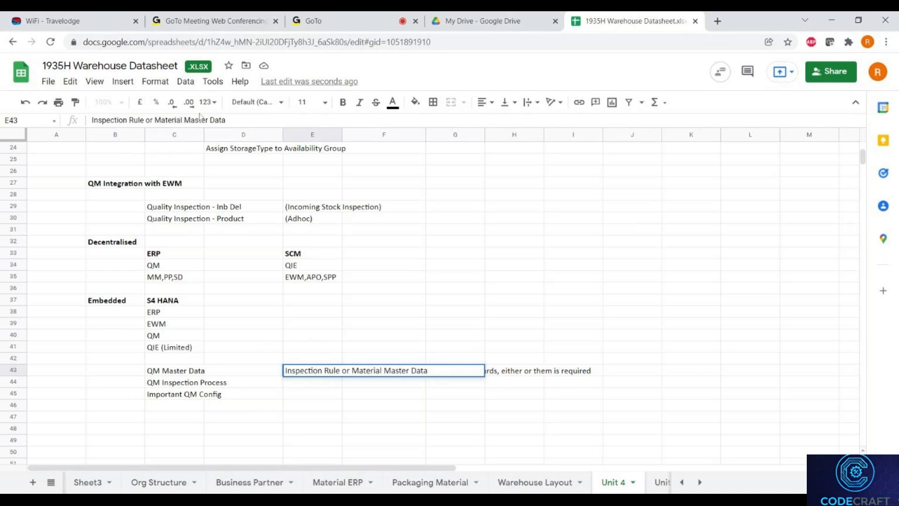
{"action": "type", "text": "- QM viw"}
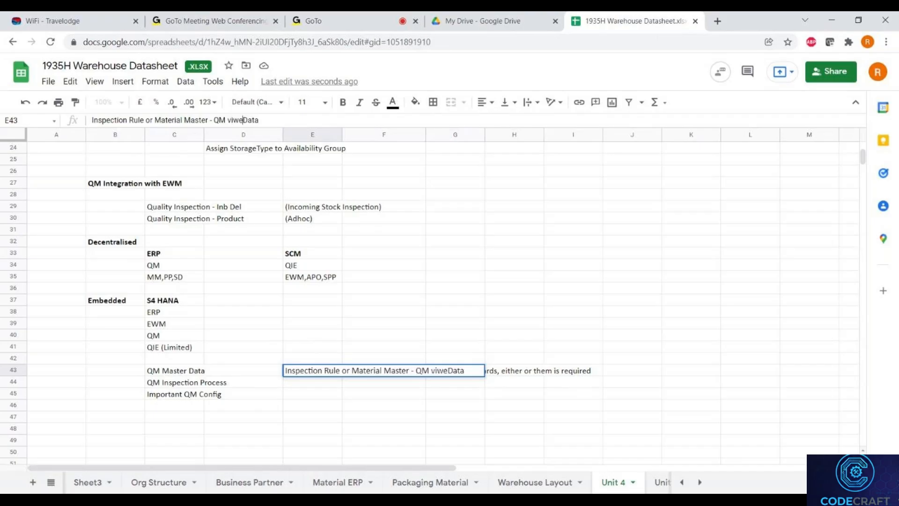
{"action": "type", "text": "ew"}
{"action": "key", "text": "Return"}
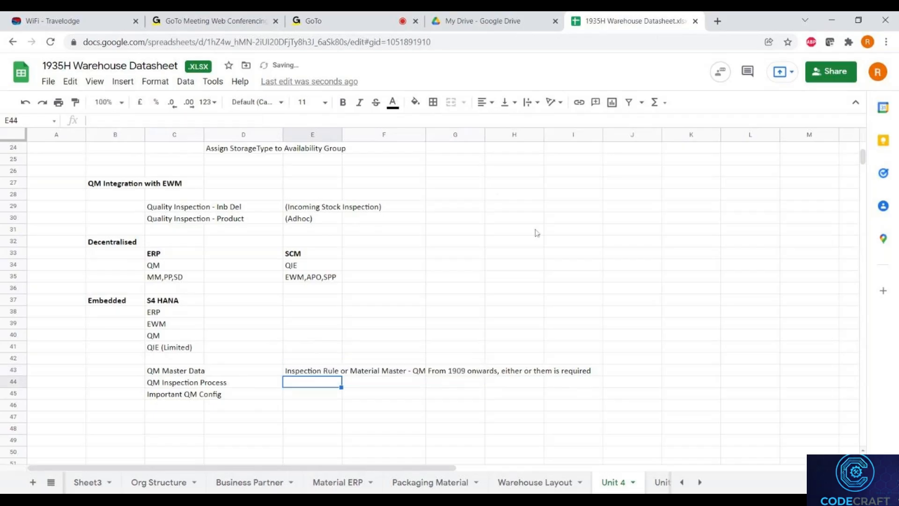
Step: Move the "From 1909 onwards" remark one column over to H43 to make room for the longer note
{"action": "left_click", "coordinate": [450, 371]}
{"action": "key", "text": "Left"}
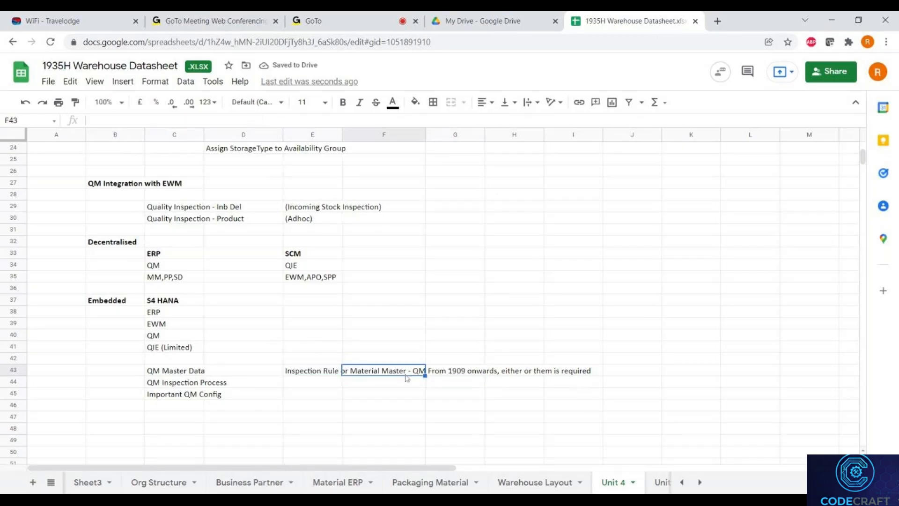
{"action": "key", "text": "Right"}
{"action": "key", "text": "ctrl+x"}
{"action": "key", "text": "Right"}
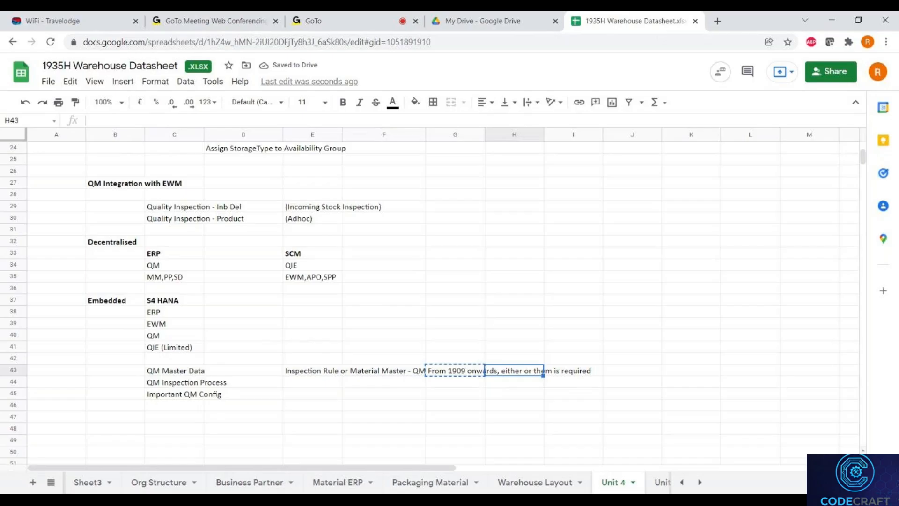
{"action": "key", "text": "ctrl+v"}
{"action": "left_click", "coordinate": [445, 408]}
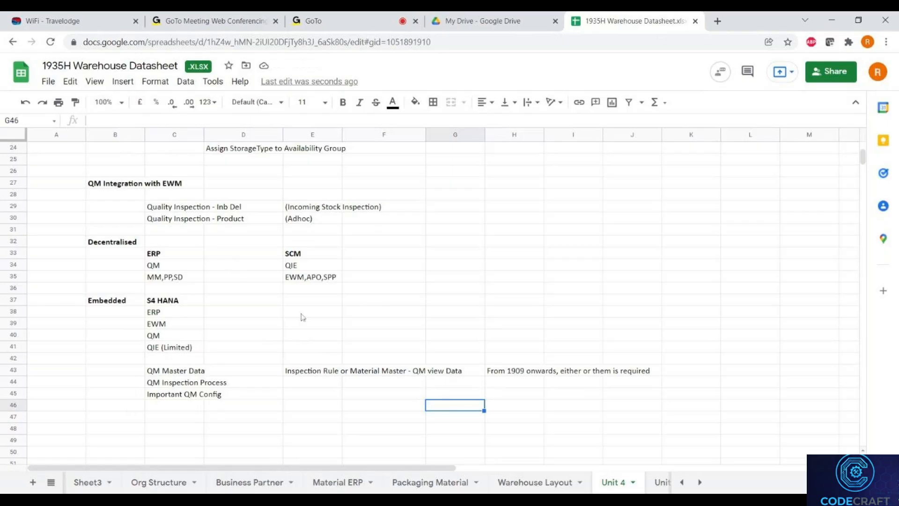
{"action": "left_click", "coordinate": [309, 373]}
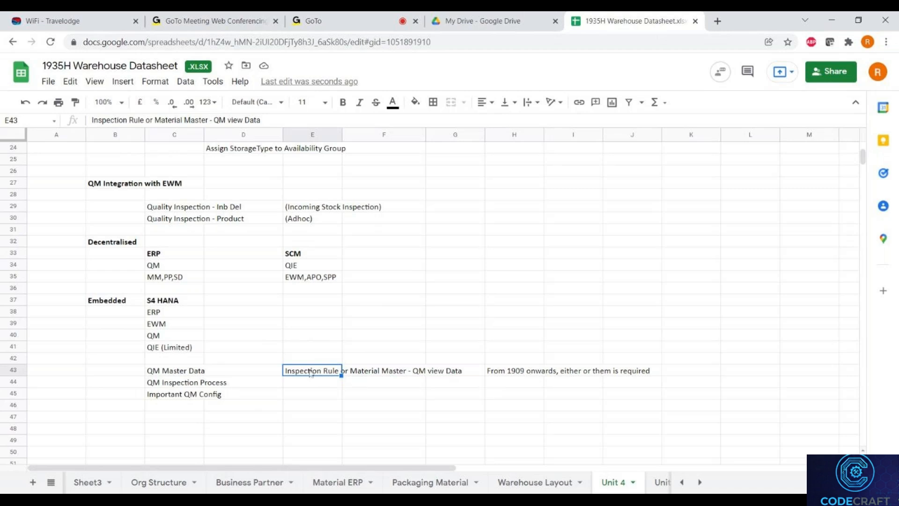
{"action": "left_click", "coordinate": [397, 373]}
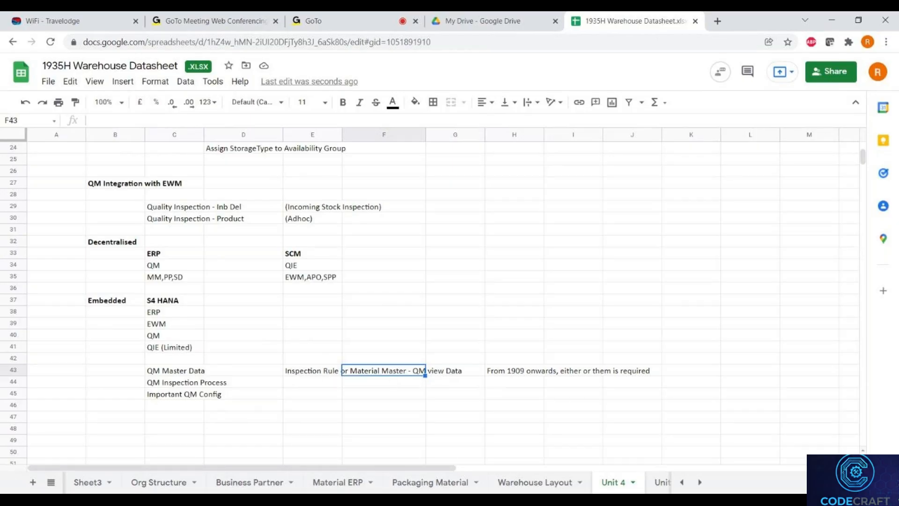
{"action": "left_click", "coordinate": [326, 313]}
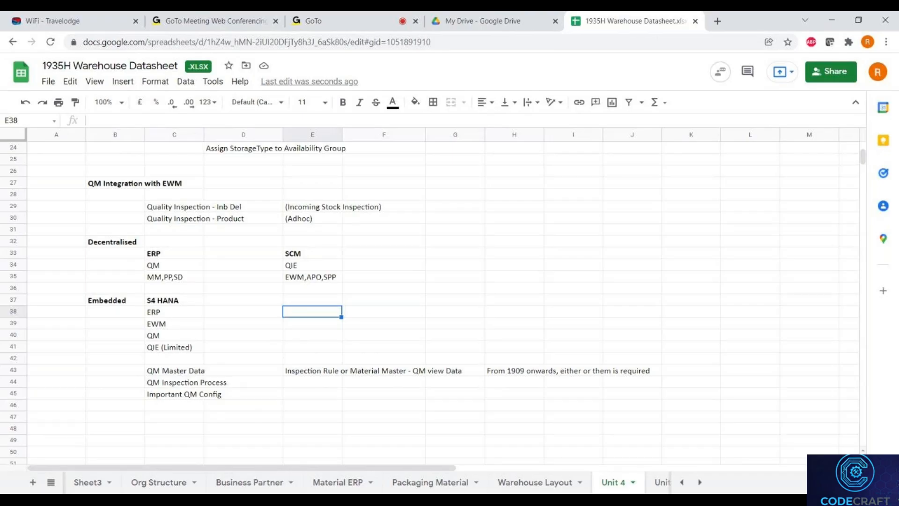
{"action": "key", "text": "alt+Tab"}
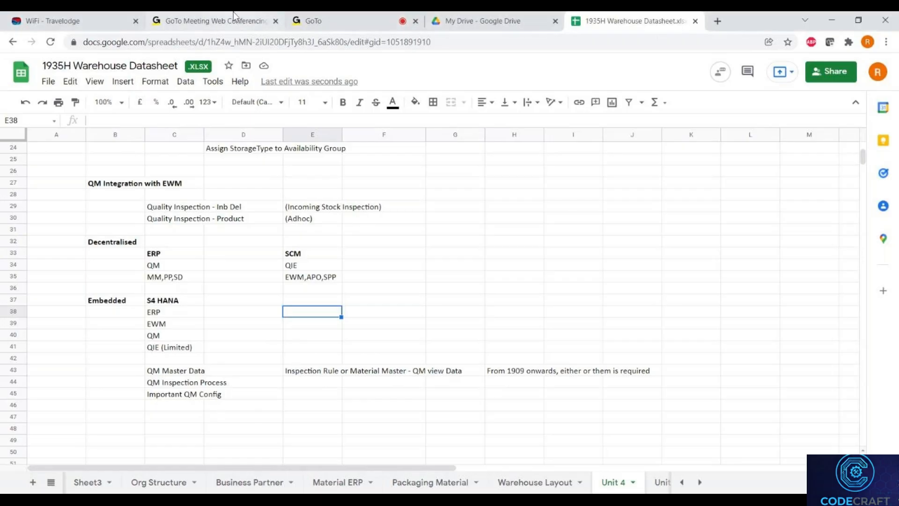
Step: Switch to Google Drive and open the Batch 1935H folder in My Drive
{"action": "left_click", "coordinate": [440, 17]}
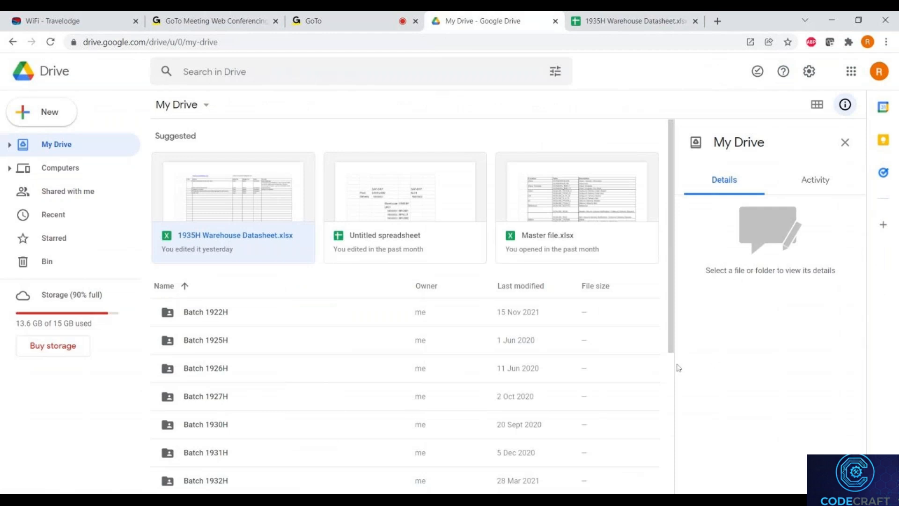
{"action": "scroll", "coordinate": [670, 370], "scroll_direction": "down", "scroll_amount": 1}
{"action": "scroll", "coordinate": [671, 370], "scroll_direction": "down", "scroll_amount": 3}
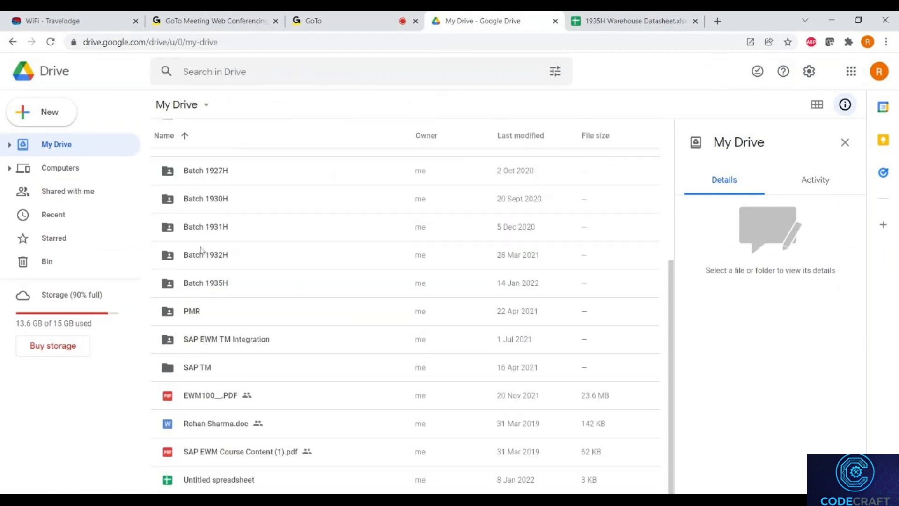
{"action": "double_click", "coordinate": [206, 281]}
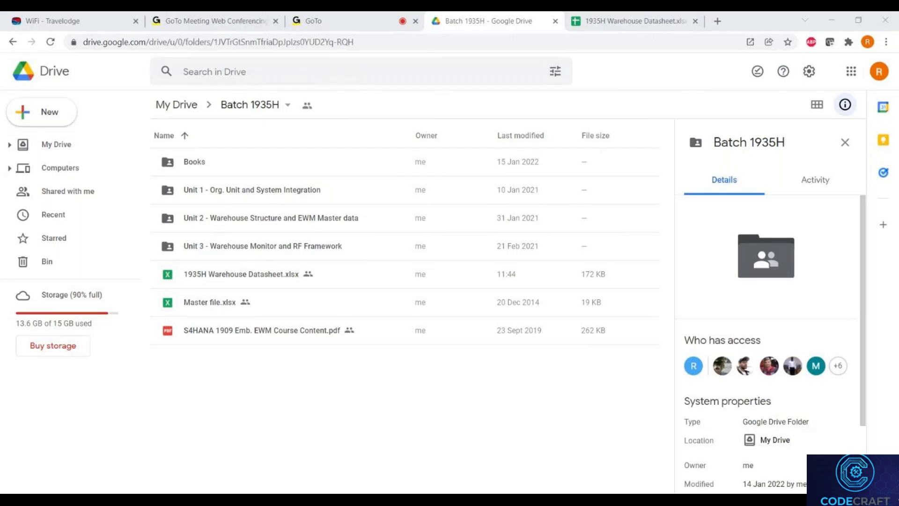
Step: Switch to the GoTo meeting to look at the participants
{"action": "left_click", "coordinate": [375, 19]}
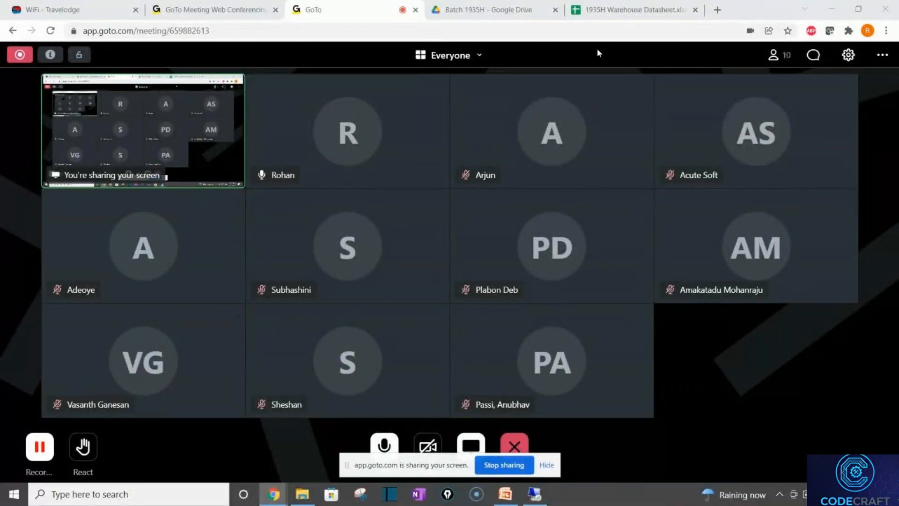
Step: Switch to the SAP remote desktop, close the inspection setup of material T-T100 and restart the Create Material transaction (MM01)
{"action": "left_click", "coordinate": [543, 499]}
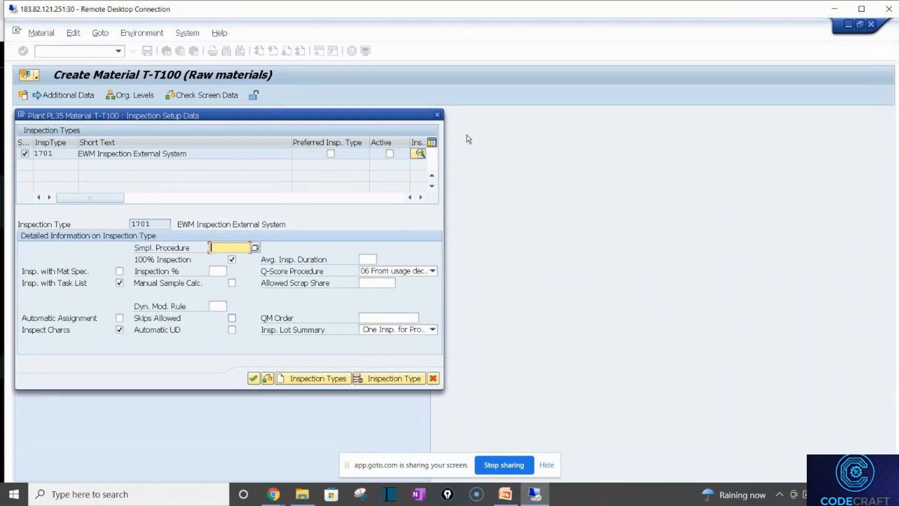
{"action": "double_click", "coordinate": [373, 9]}
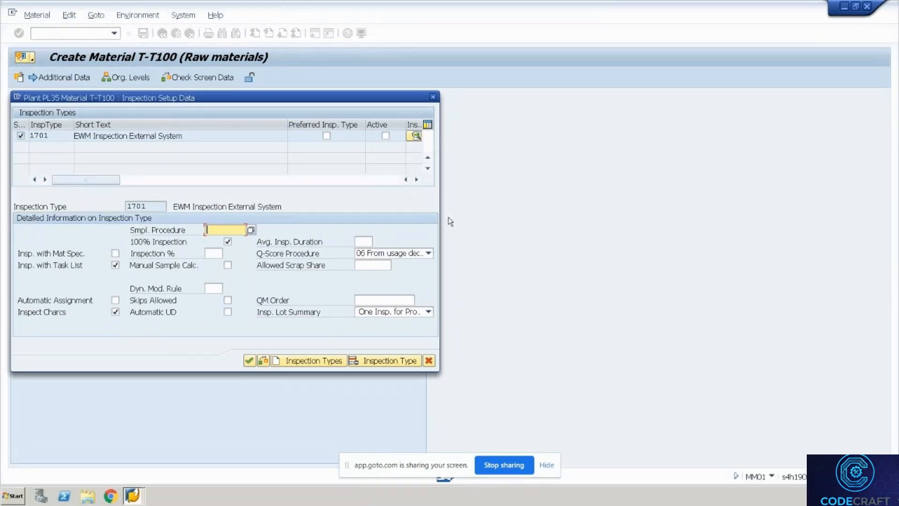
{"action": "left_click", "coordinate": [432, 97]}
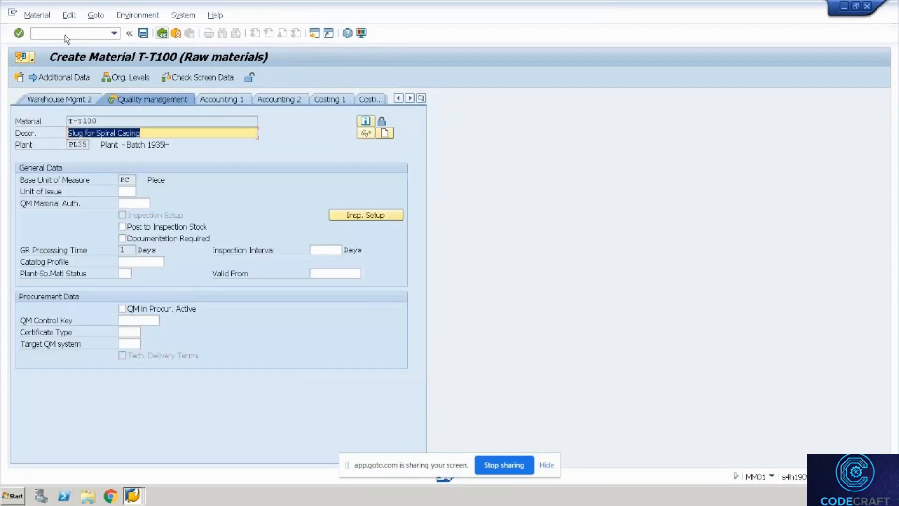
{"action": "left_click", "coordinate": [66, 34]}
{"action": "type", "text": "/nmm02"}
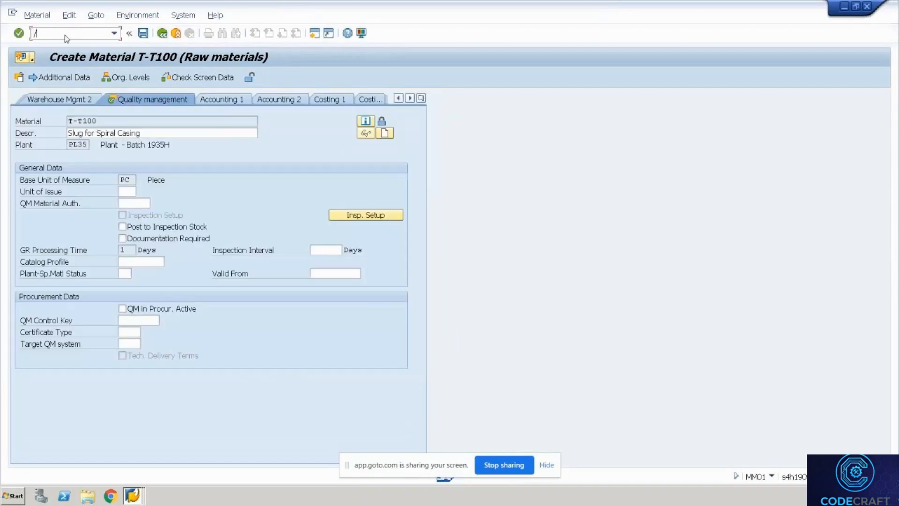
{"action": "key", "text": "Return"}
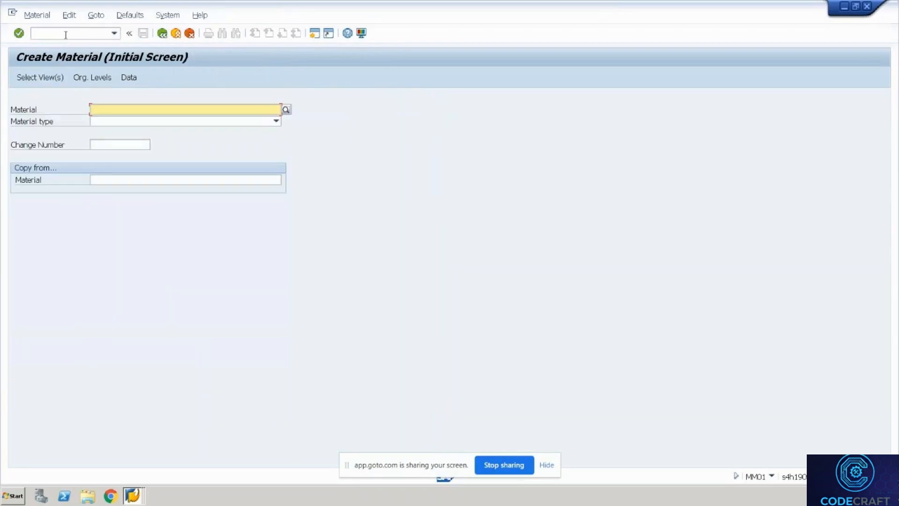
Step: Open the Quality Management view of material T-T100 for plant PL35
{"action": "type", "text": "T-T100"}
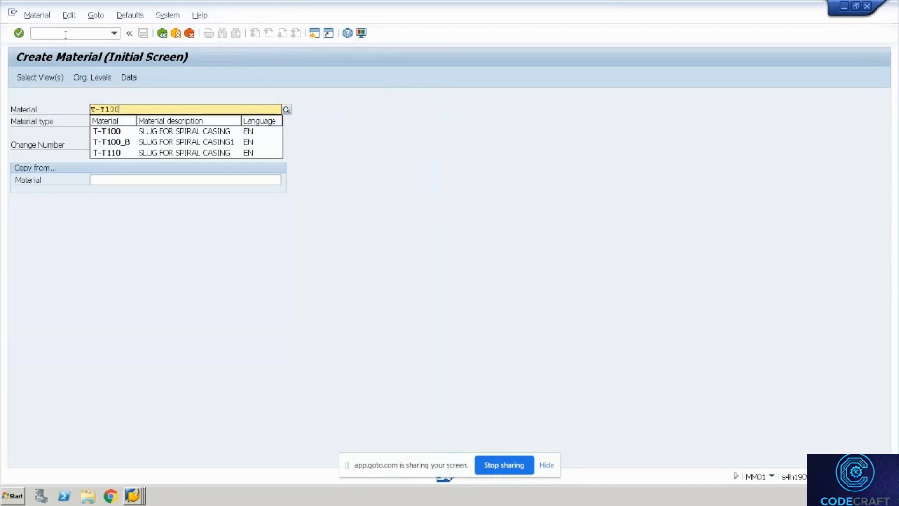
{"action": "key", "text": "Return"}
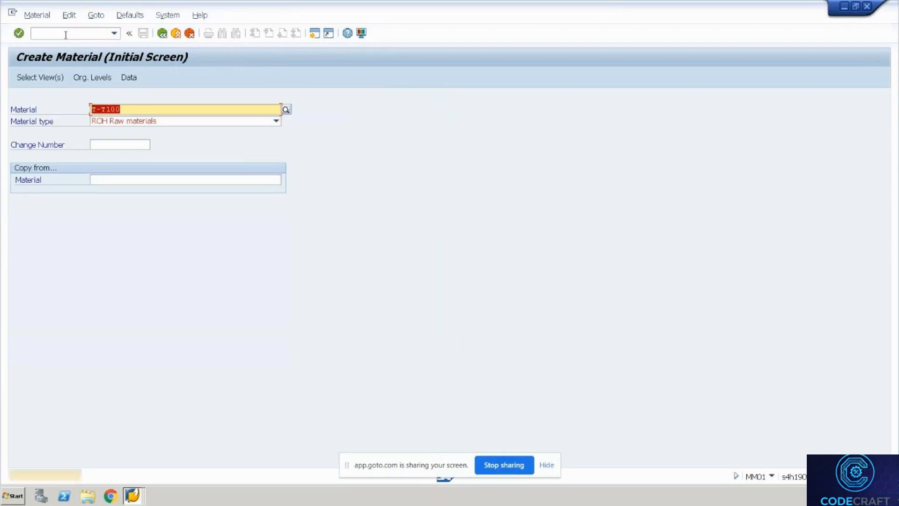
{"action": "key", "text": "Return"}
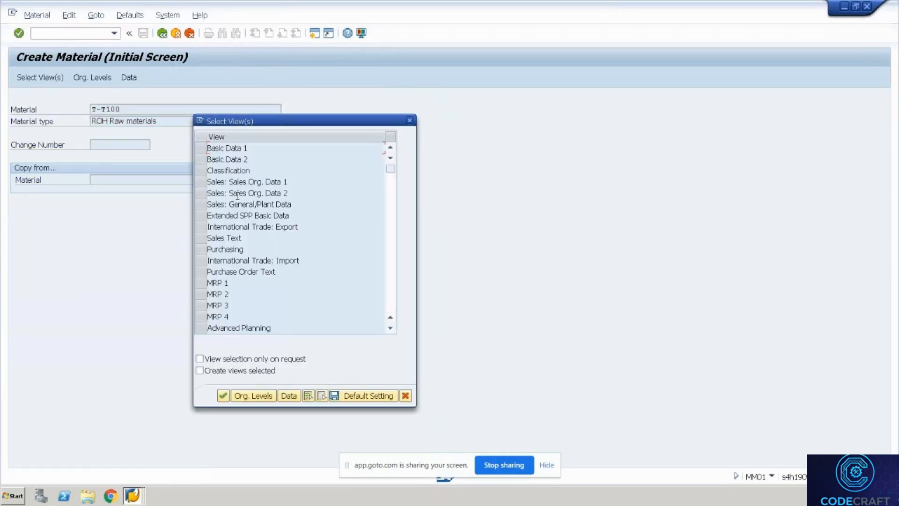
{"action": "left_click", "coordinate": [391, 283]}
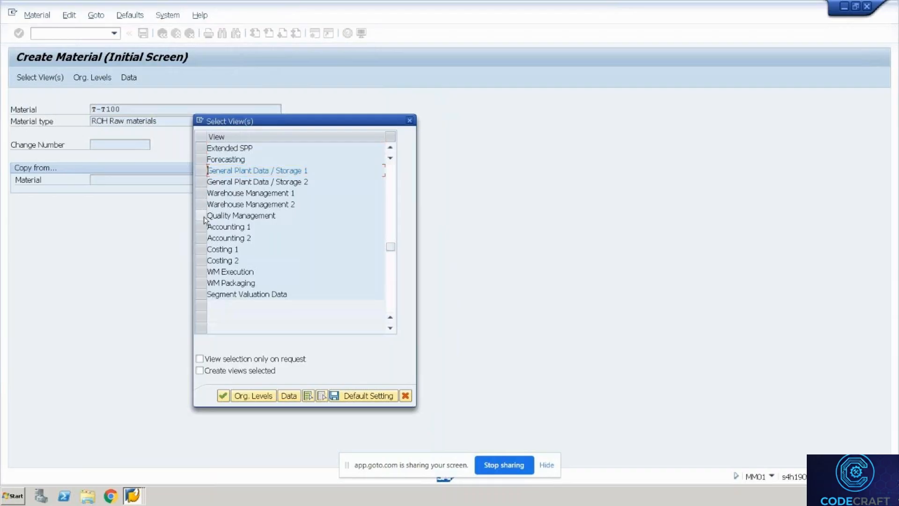
{"action": "left_click", "coordinate": [204, 216]}
{"action": "key", "text": "Return"}
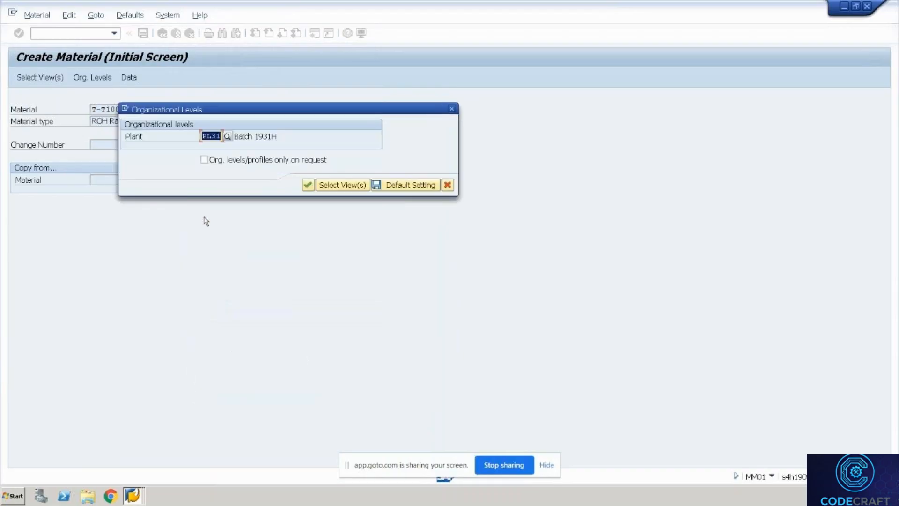
{"action": "type", "text": "PL35"}
{"action": "key", "text": "Return"}
{"action": "key", "text": "Return"}
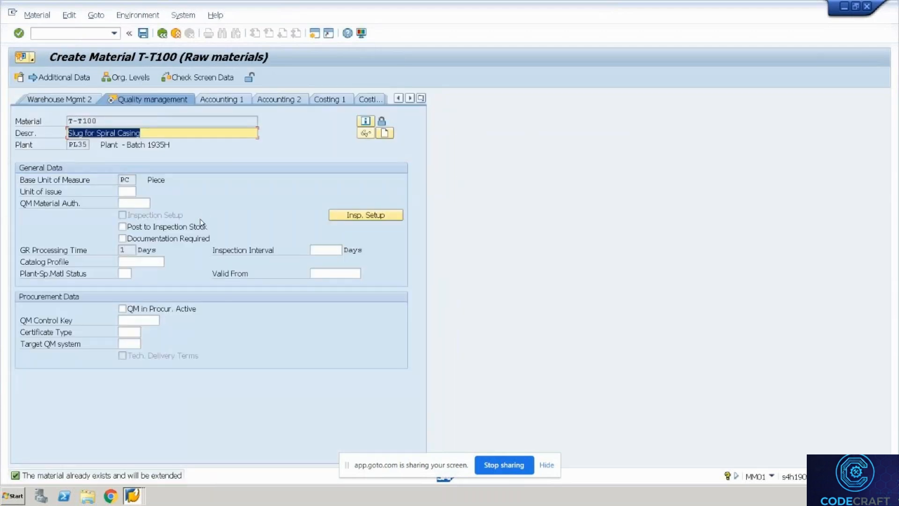
Step: Add inspection type 1701 (EWM Inspection External System) to the material's inspection setup
{"action": "left_click", "coordinate": [353, 218]}
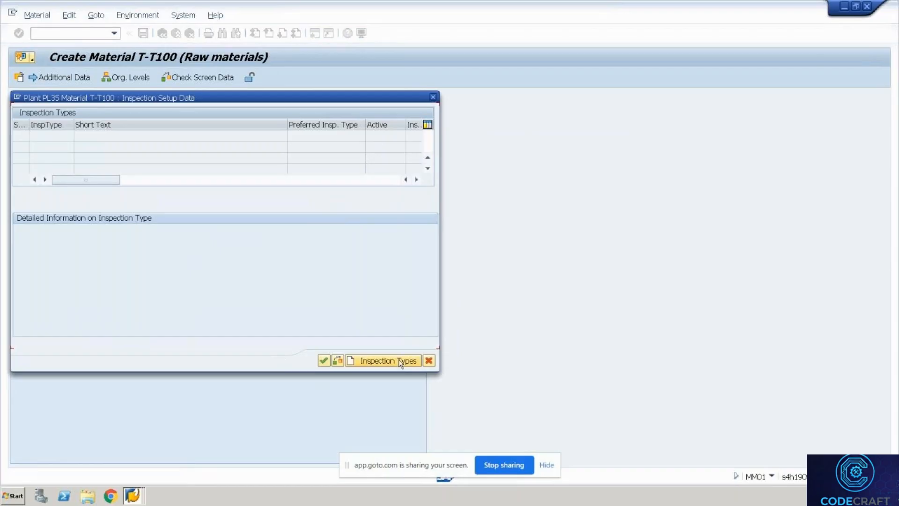
{"action": "left_click", "coordinate": [350, 360]}
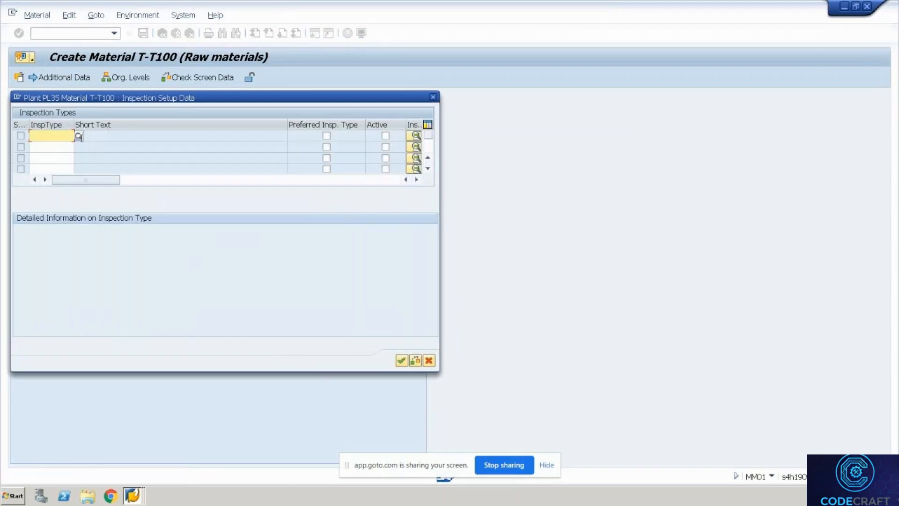
{"action": "left_click", "coordinate": [78, 135]}
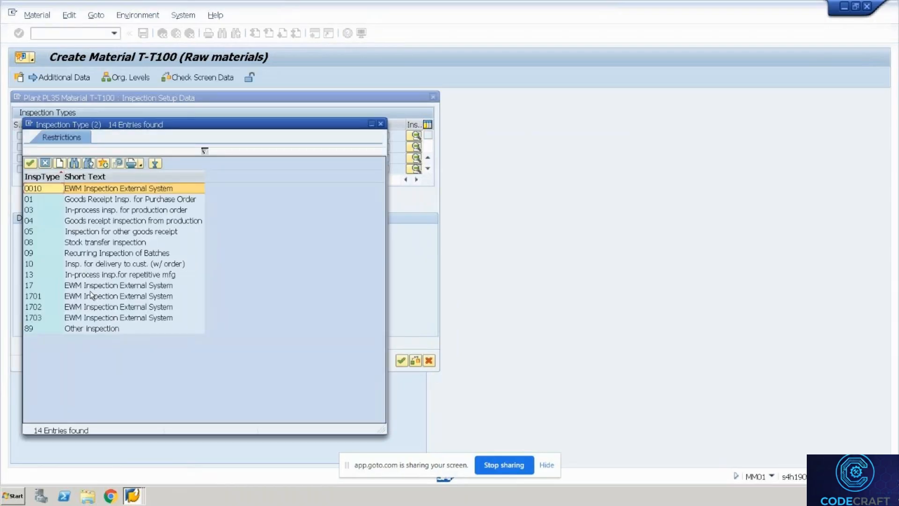
{"action": "left_click", "coordinate": [90, 297]}
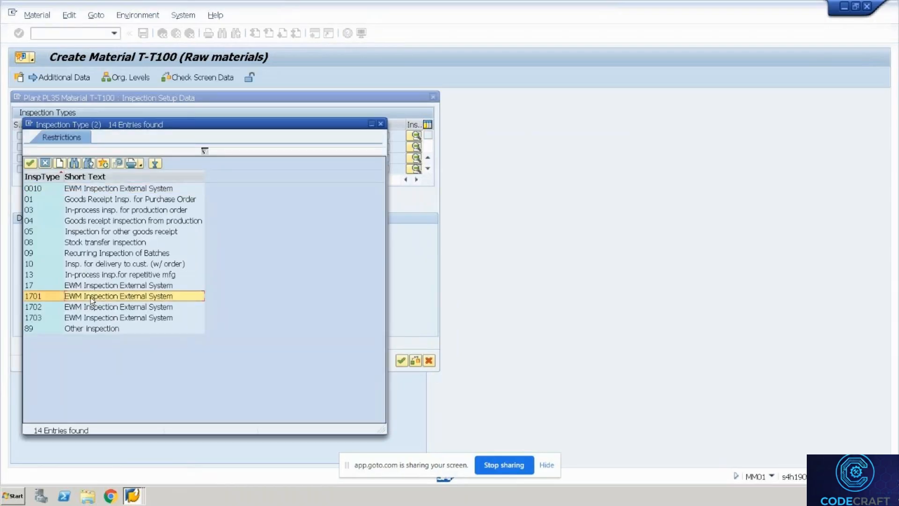
{"action": "double_click", "coordinate": [91, 297]}
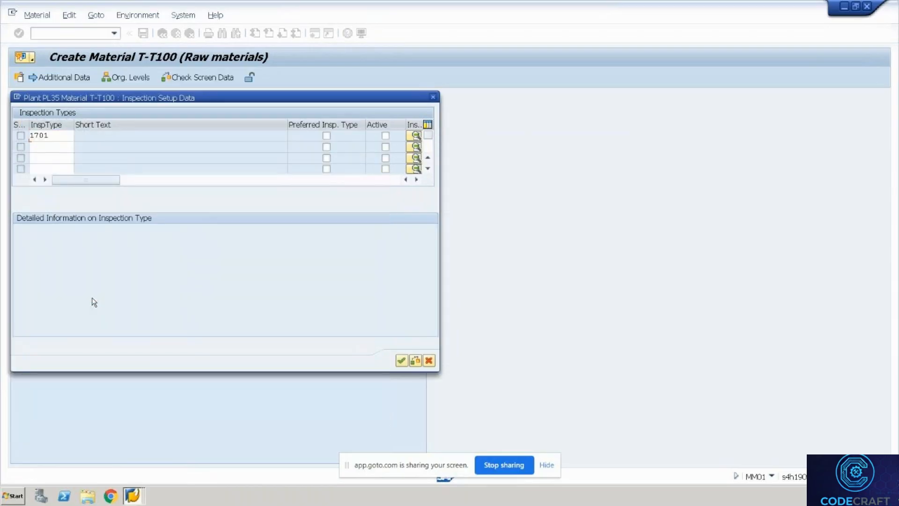
{"action": "key", "text": "Return"}
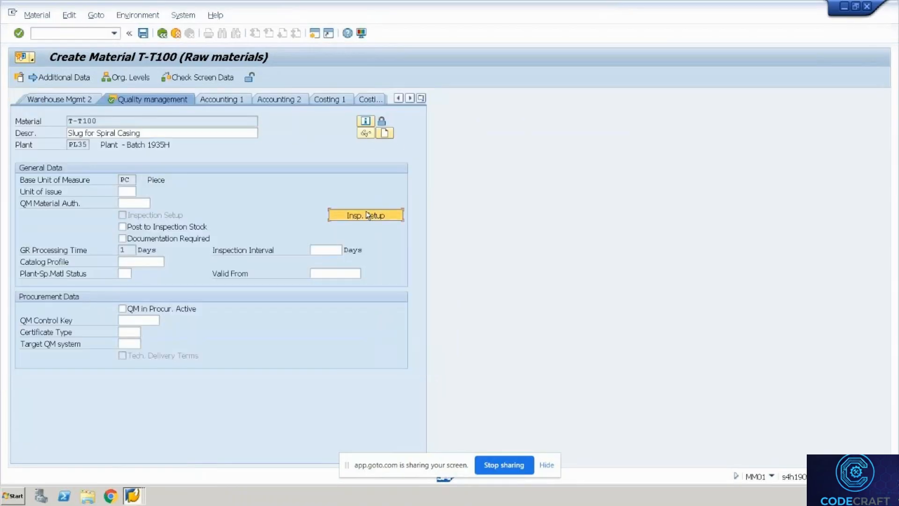
Step: Review the detailed settings of inspection type 1701 and compare them with the arguments of the WH35 inspection rule form
{"action": "left_click", "coordinate": [367, 215]}
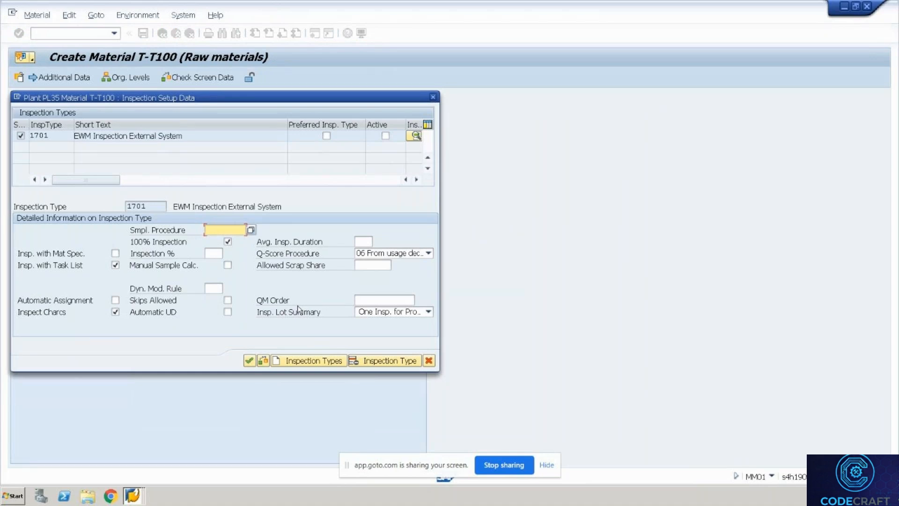
{"action": "key", "text": "alt+Tab"}
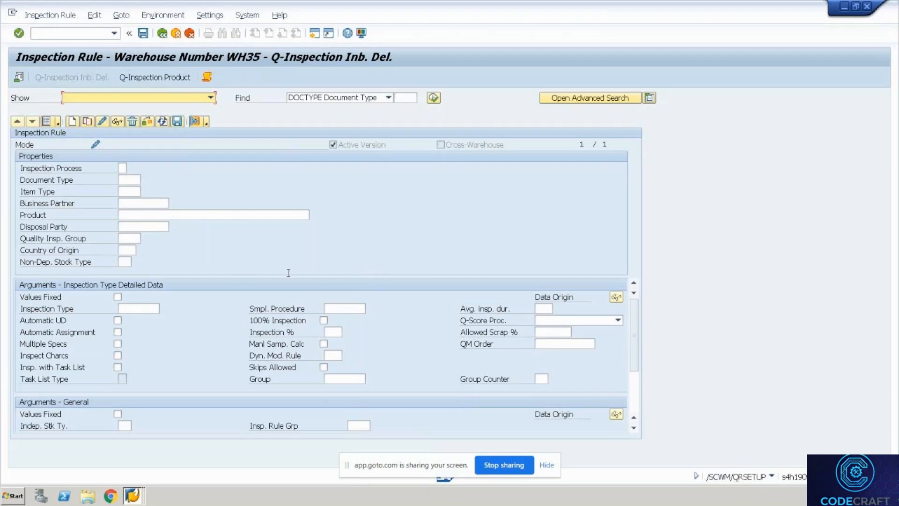
{"action": "key", "text": "alt+Tab"}
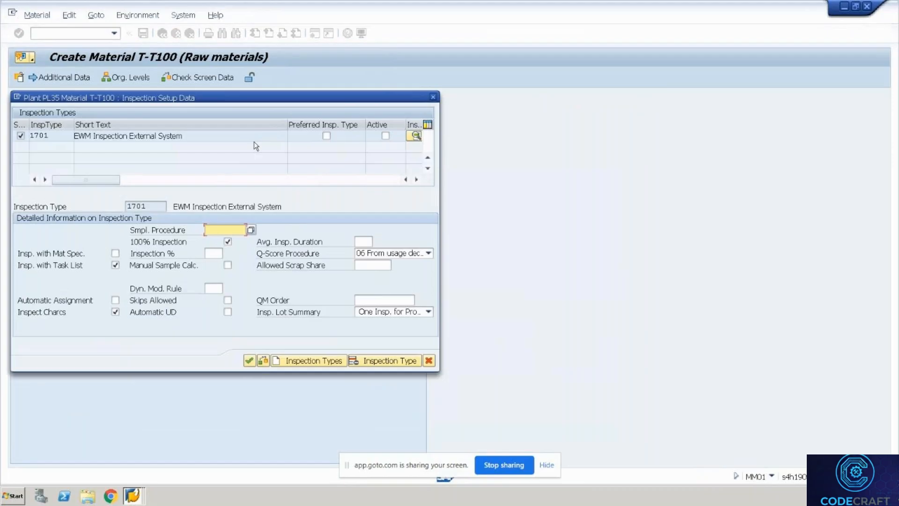
{"action": "left_click", "coordinate": [433, 98]}
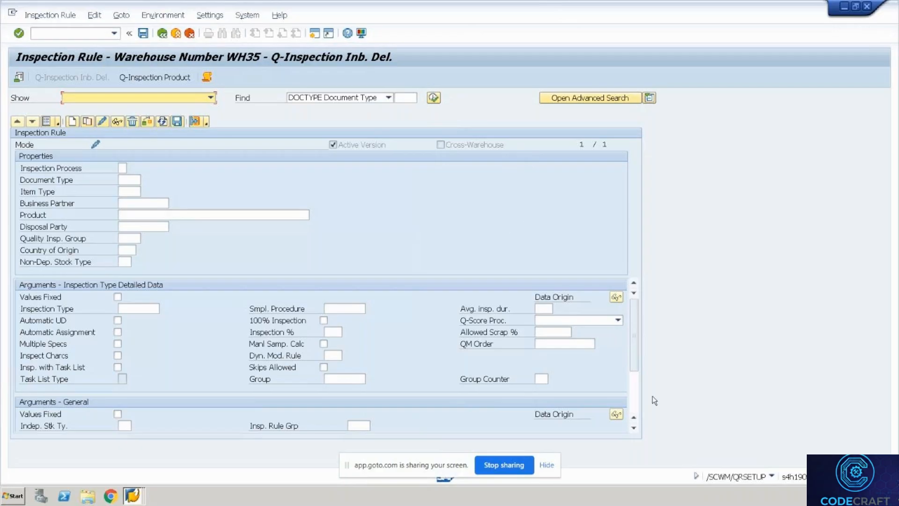
{"action": "left_click", "coordinate": [636, 394]}
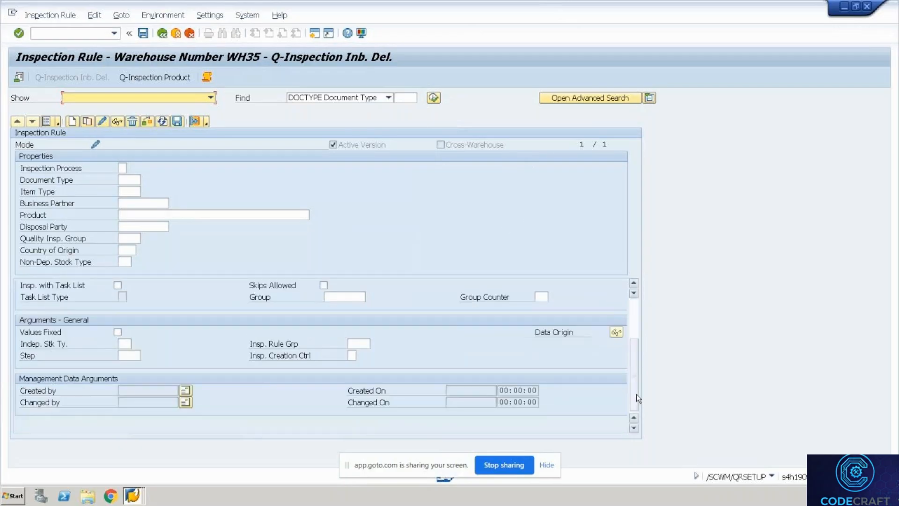
{"action": "left_click", "coordinate": [635, 314]}
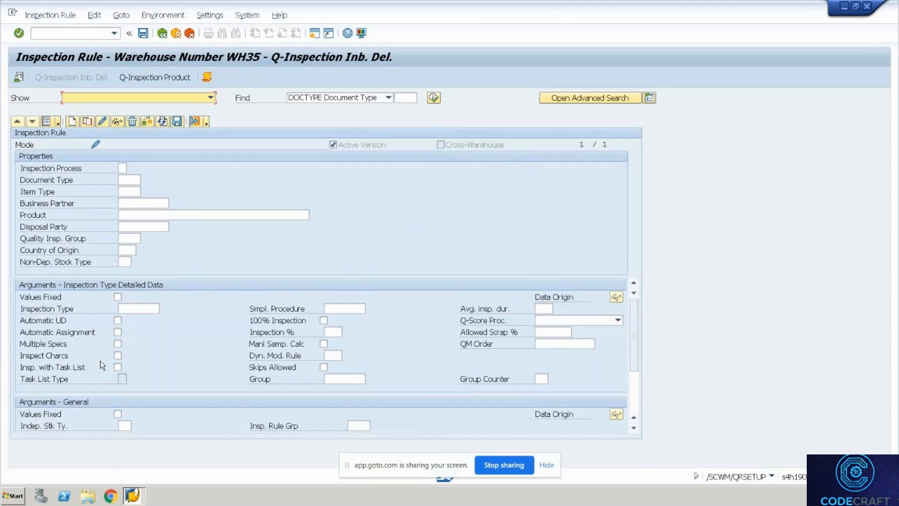
Step: Restart the inspection rule maintenance for inbound deliveries with transaction /scwm/qrsetup
{"action": "left_click", "coordinate": [62, 36]}
{"action": "type", "text": "/"}
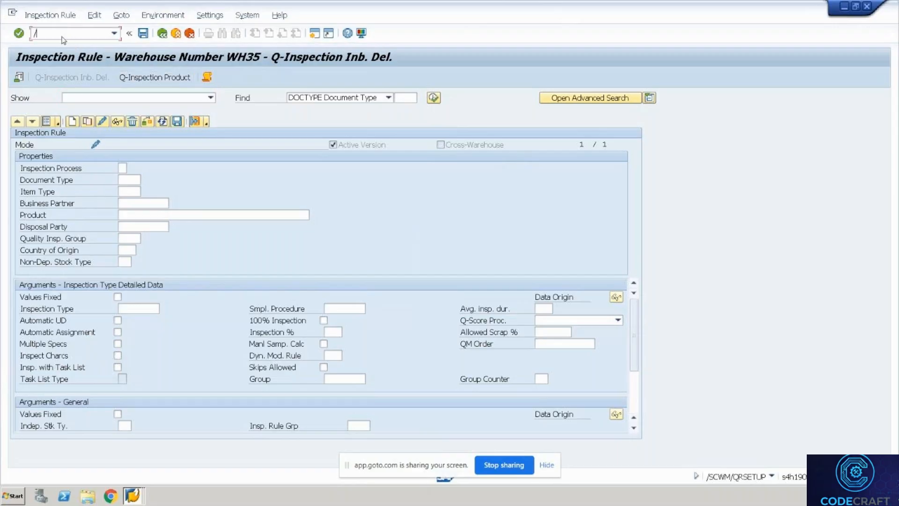
{"action": "type", "text": "n/scwm/qrsetup"}
{"action": "key", "text": "Return"}
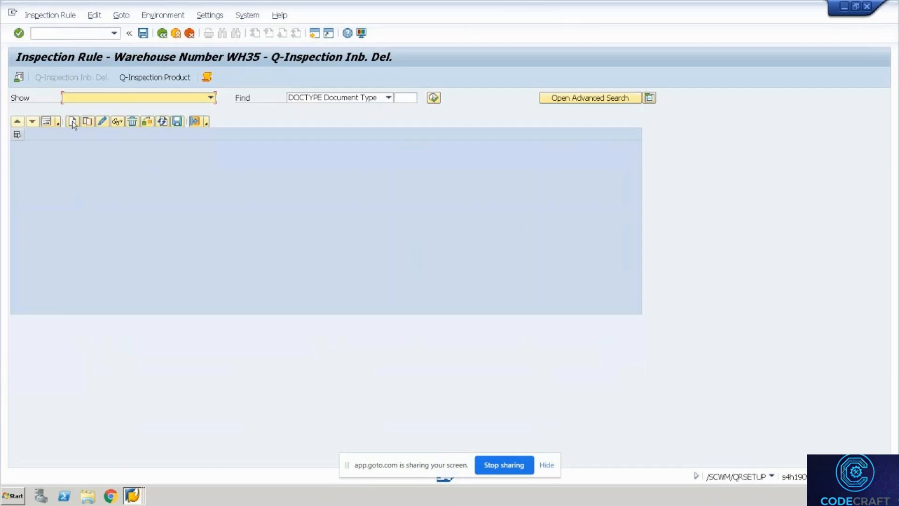
{"action": "left_click", "coordinate": [140, 77]}
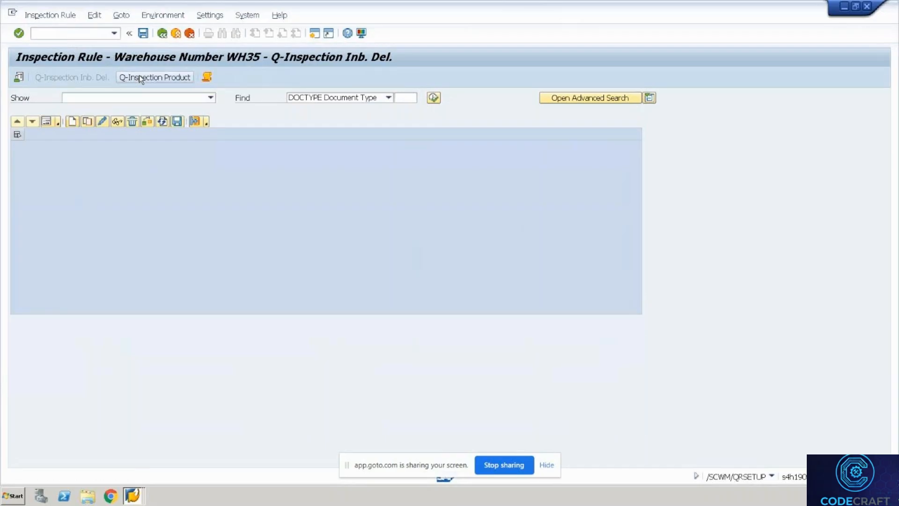
{"action": "left_click", "coordinate": [91, 80]}
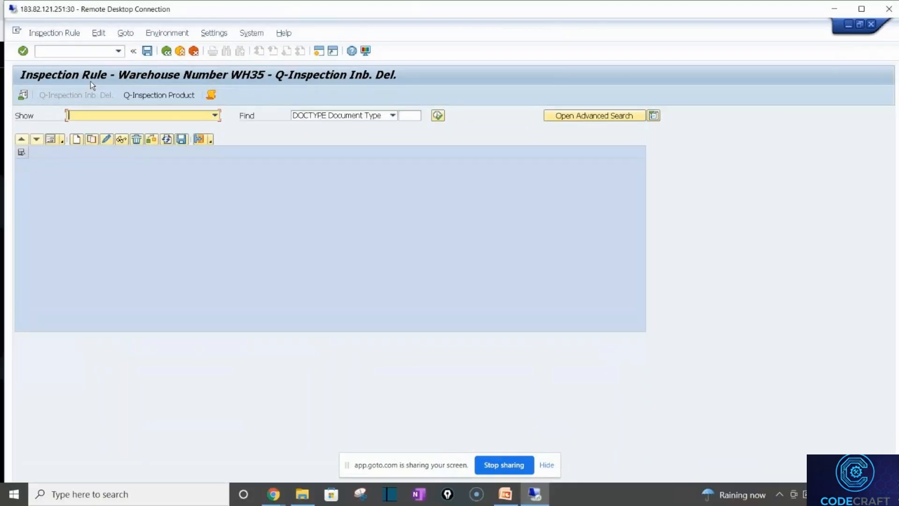
Step: Switch to the 1935H Warehouse Datasheet and check the "Quality Inspection - Inb Del" entry in the Unit 4 notes
{"action": "key", "text": "alt+Tab"}
{"action": "key", "text": "Tab"}
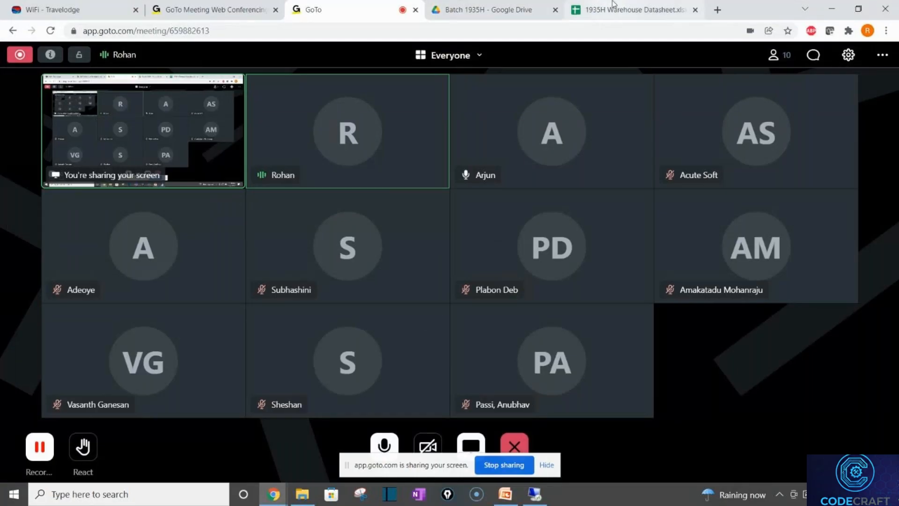
{"action": "left_click", "coordinate": [613, 6]}
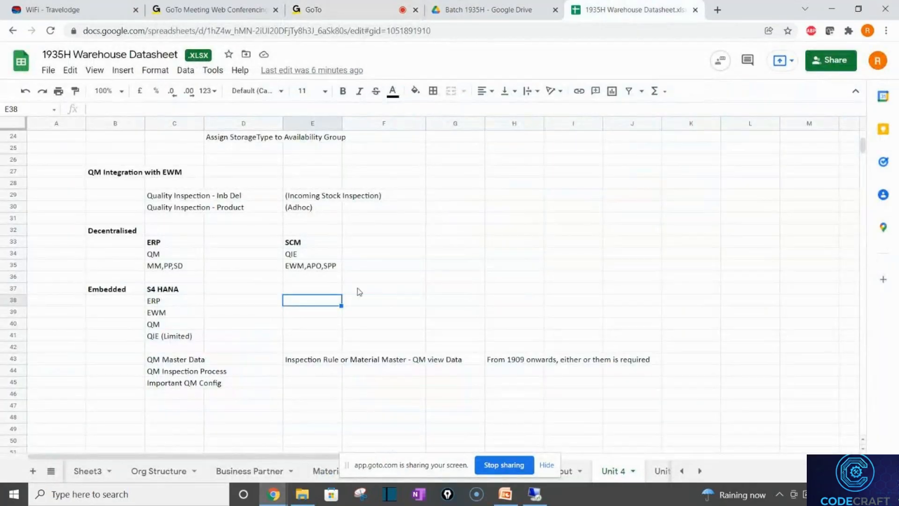
{"action": "left_click", "coordinate": [231, 196]}
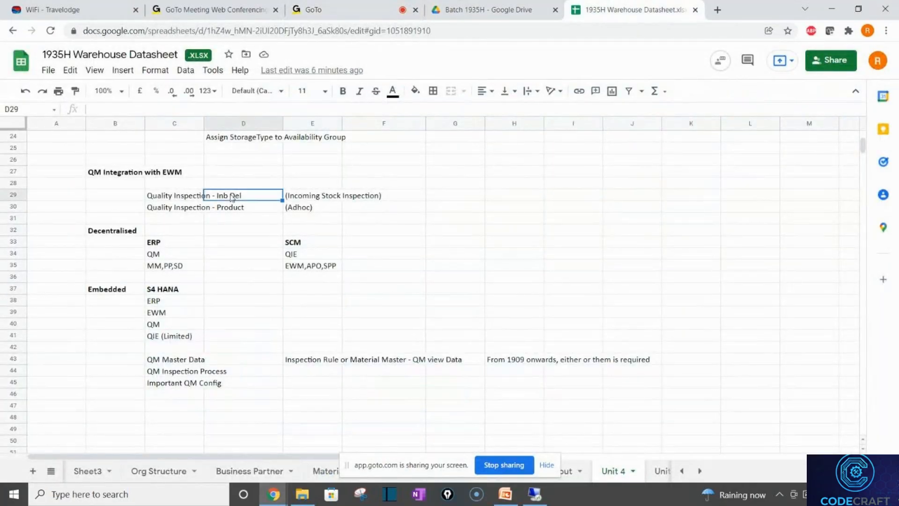
Step: Switch back to SAP, create a new inbound delivery inspection rule for warehouse WH35 and display it in form view
{"action": "key", "text": "alt+Tab"}
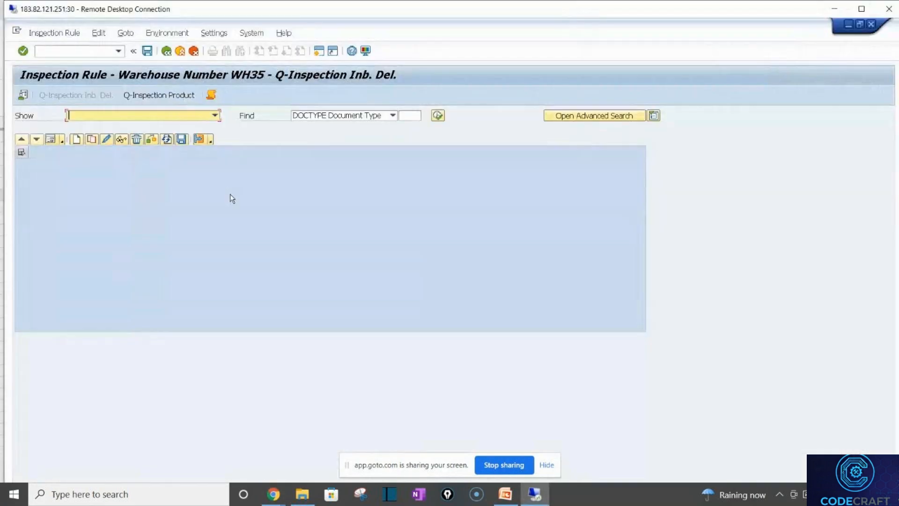
{"action": "double_click", "coordinate": [220, 6]}
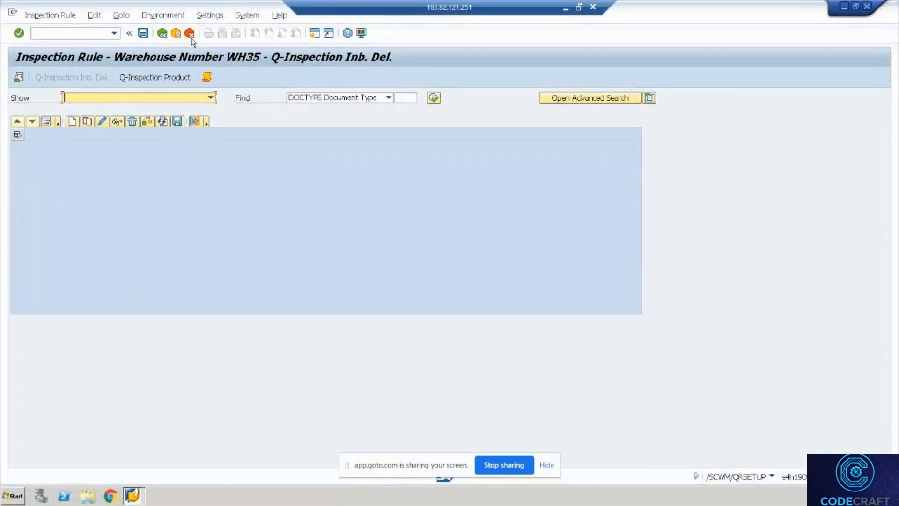
{"action": "left_click", "coordinate": [73, 122]}
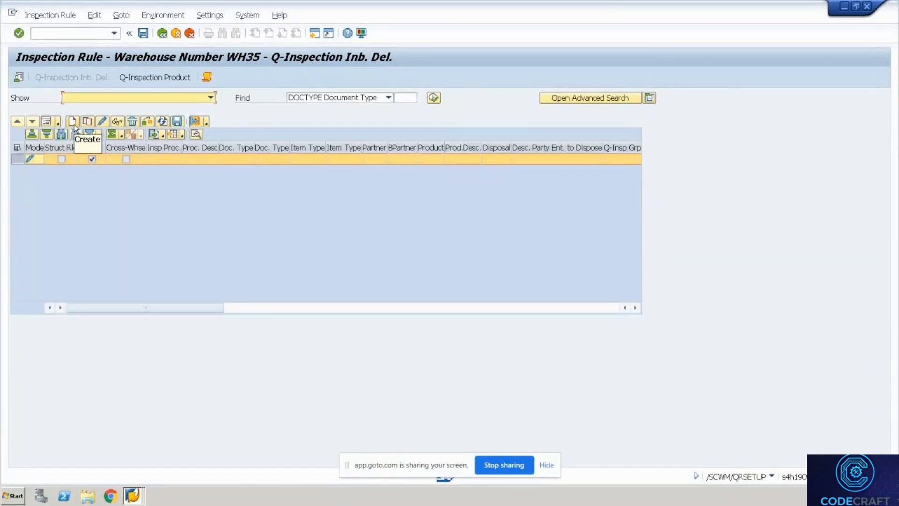
{"action": "left_click", "coordinate": [45, 122]}
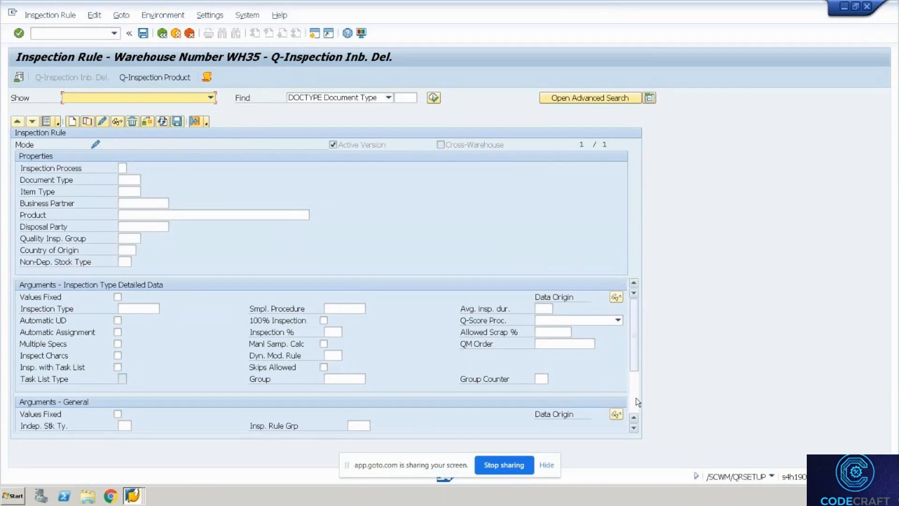
{"action": "scroll", "coordinate": [636, 398], "scroll_direction": "down", "scroll_amount": 3}
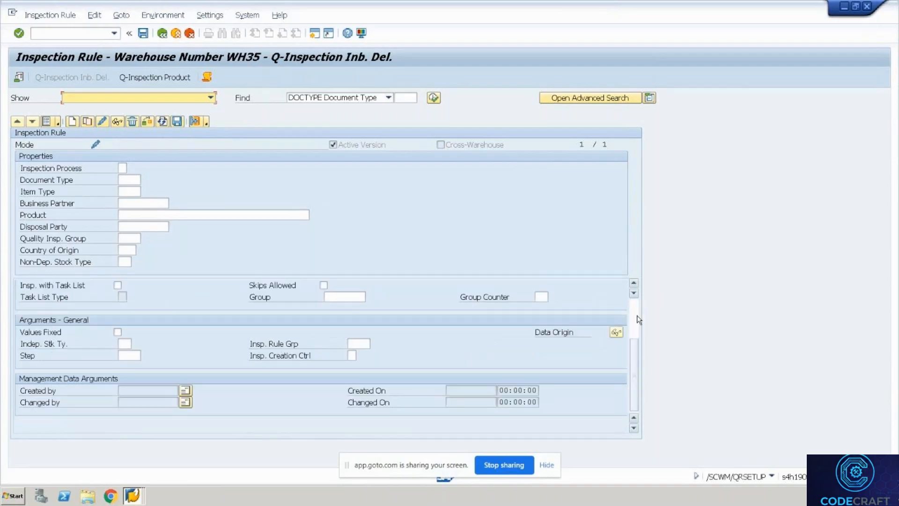
Step: Set the new rule's inspection process to 0 (Inspection After Goods Receipt) and its document type to INB
{"action": "scroll", "coordinate": [633, 315], "scroll_direction": "up", "scroll_amount": 3}
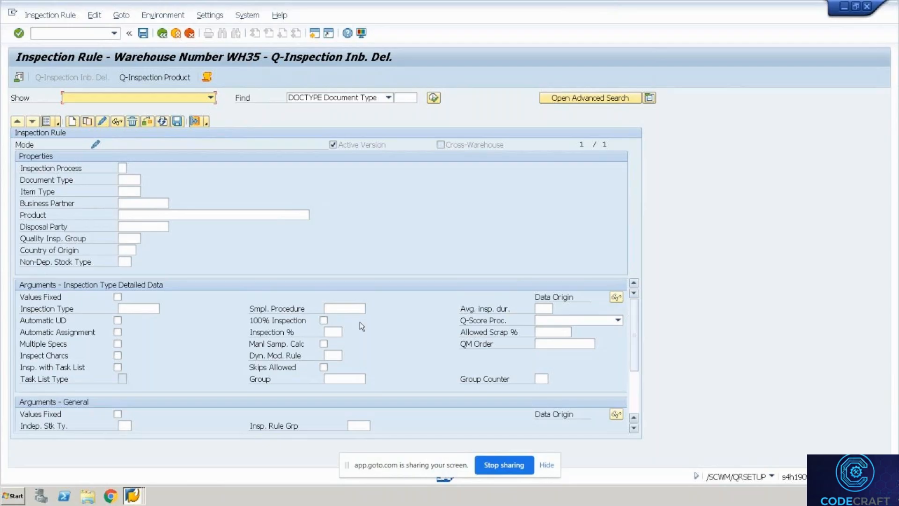
{"action": "left_click", "coordinate": [122, 168]}
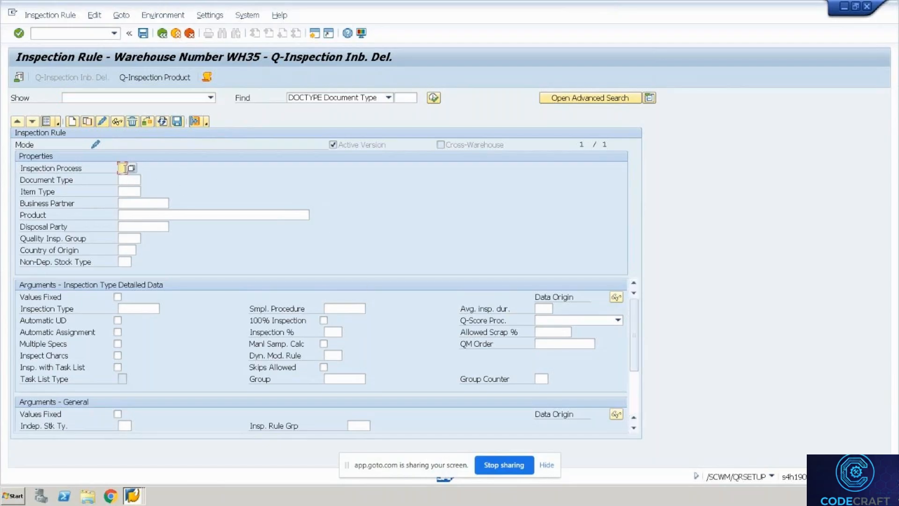
{"action": "left_click", "coordinate": [130, 168]}
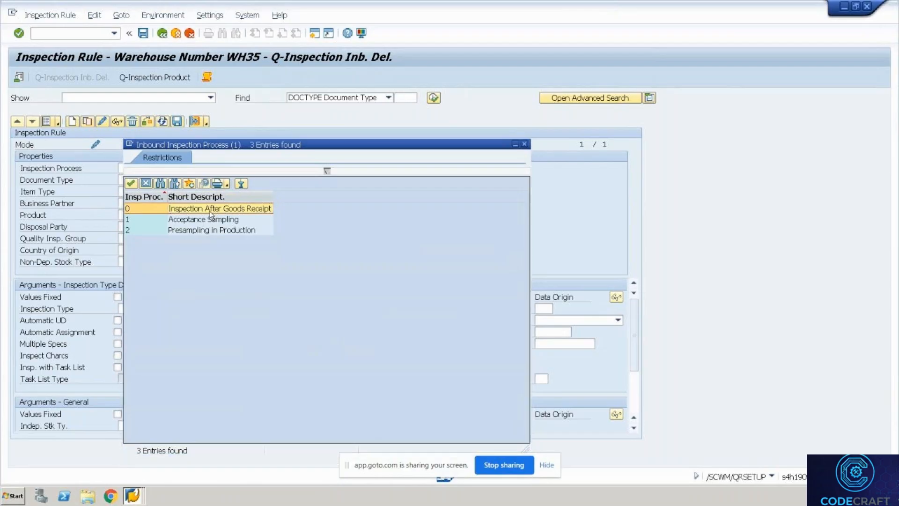
{"action": "double_click", "coordinate": [210, 209]}
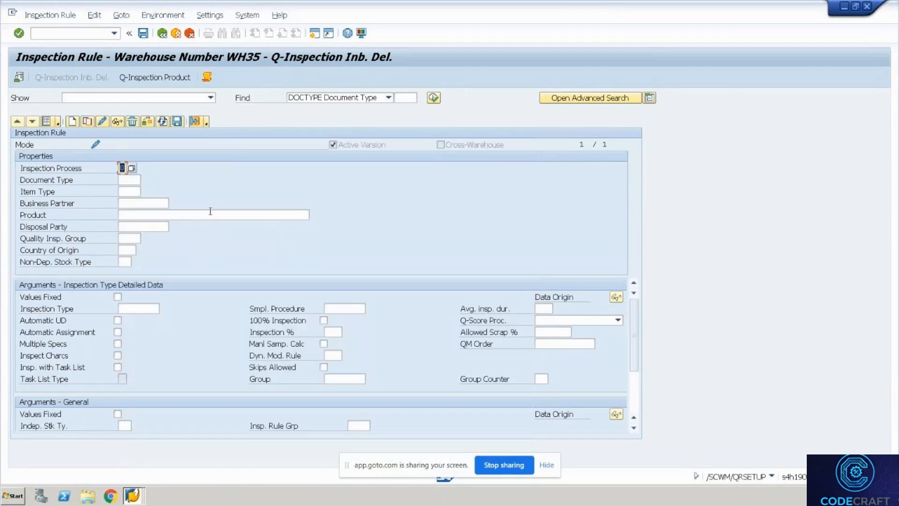
{"action": "left_click", "coordinate": [184, 217]}
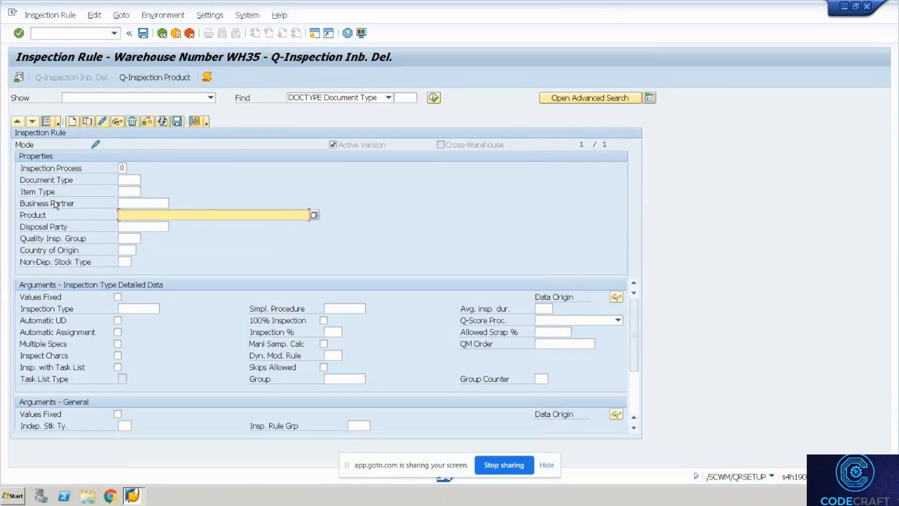
{"action": "left_click", "coordinate": [134, 180]}
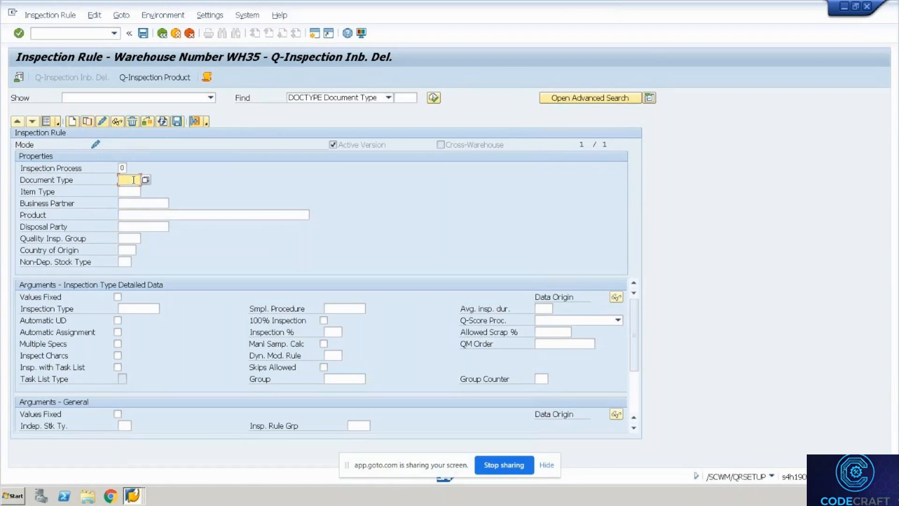
{"action": "type", "text": "INB"}
{"action": "left_click", "coordinate": [150, 205]}
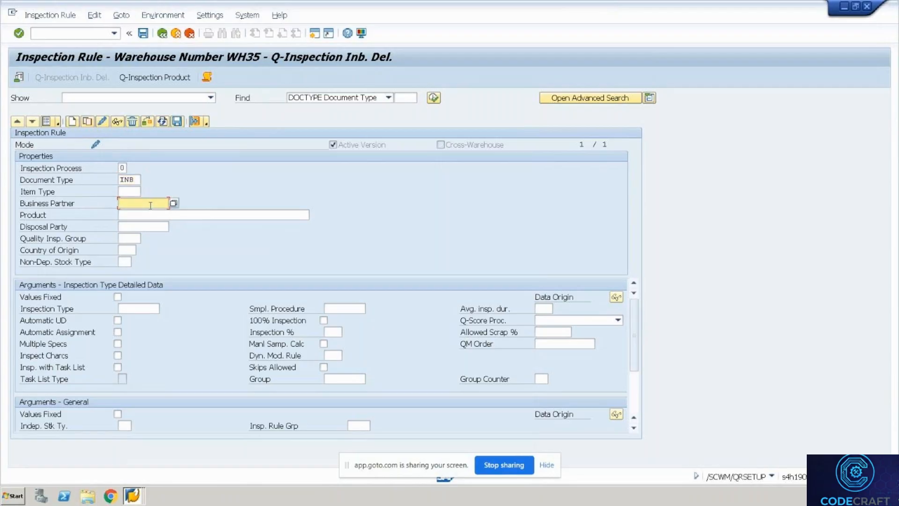
{"action": "type", "text": "876786"}
{"action": "key", "text": "BackSpace"}
{"action": "key", "text": "BackSpace"}
{"action": "key", "text": "BackSpace"}
{"action": "key", "text": "BackSpace"}
{"action": "key", "text": "BackSpace"}
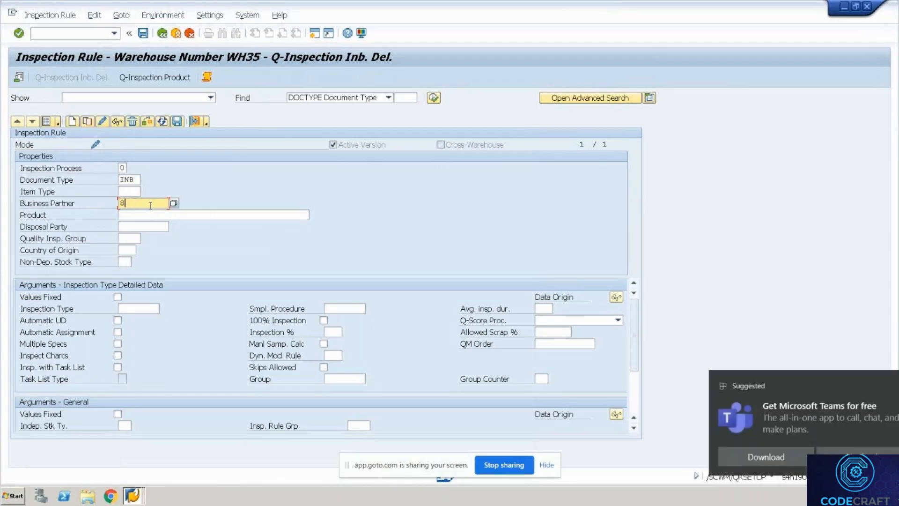
{"action": "key", "text": "BackSpace"}
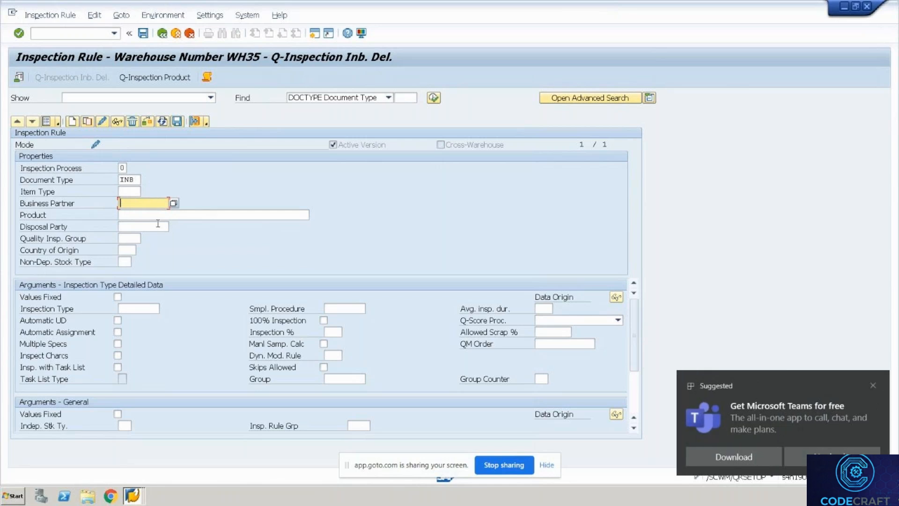
Step: Try product T-t100 with non-dependent stock type QQ in the rule properties, and clear the product entry
{"action": "left_click", "coordinate": [160, 216]}
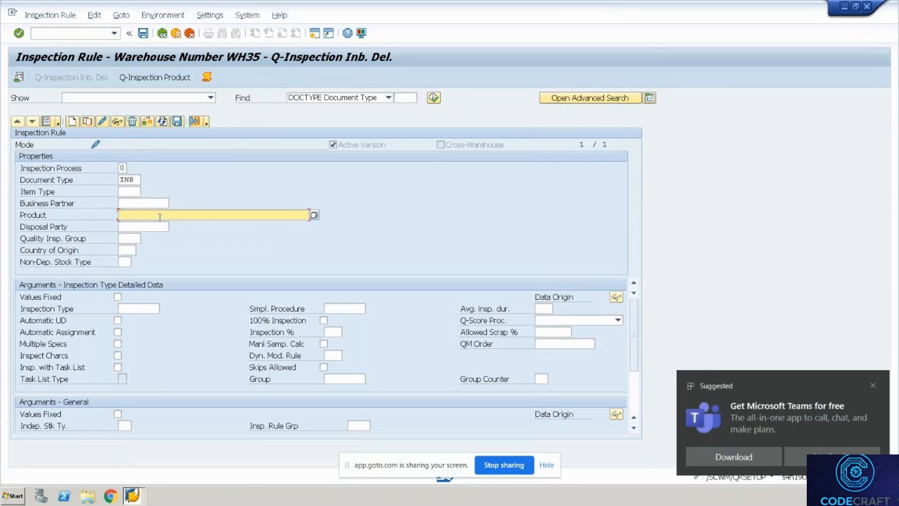
{"action": "type", "text": "T-t100"}
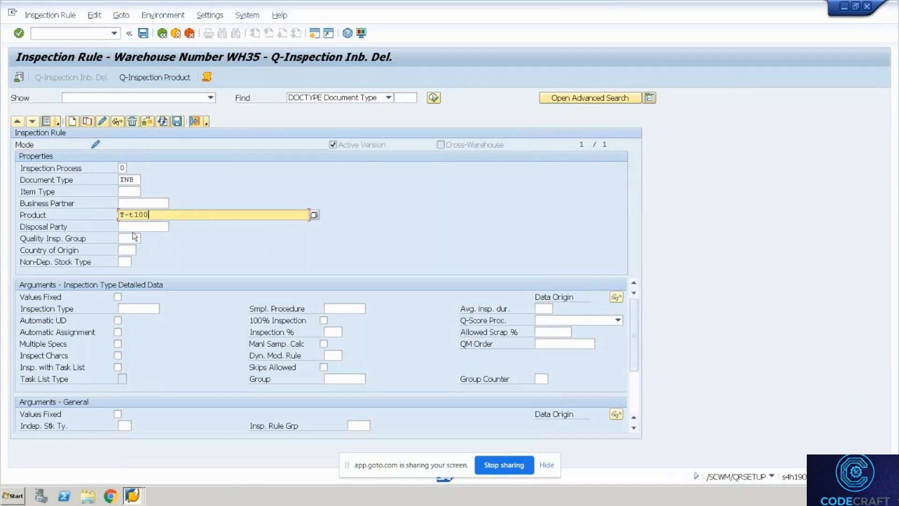
{"action": "left_click", "coordinate": [125, 260]}
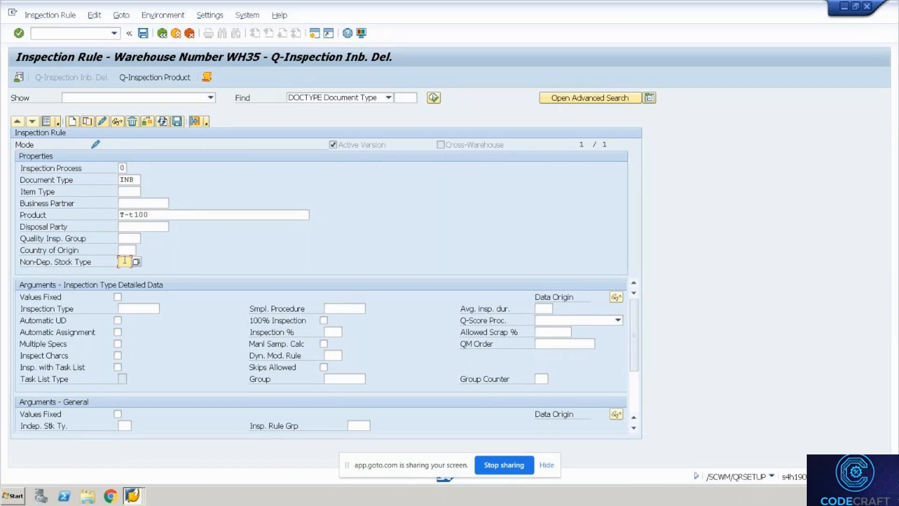
{"action": "type", "text": "QQ"}
{"action": "left_click", "coordinate": [172, 214]}
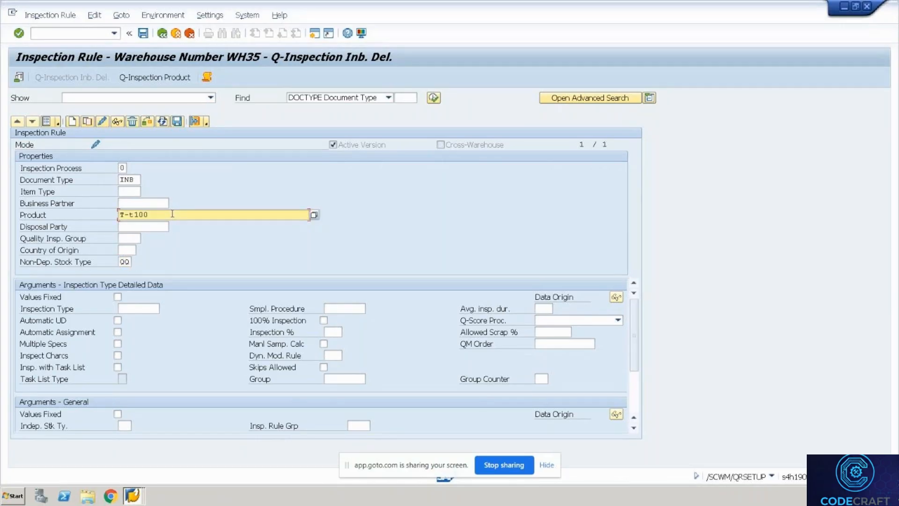
{"action": "key", "text": "BackSpace"}
{"action": "key", "text": "BackSpace"}
{"action": "key", "text": "BackSpace"}
{"action": "key", "text": "BackSpace"}
{"action": "key", "text": "BackSpace"}
{"action": "key", "text": "BackSpace"}
Step: Display material T-T100 with transaction /omm03, check the available quality inspection groups in its WM Execution view, and return to the inspection rule
{"action": "left_click", "coordinate": [129, 237]}
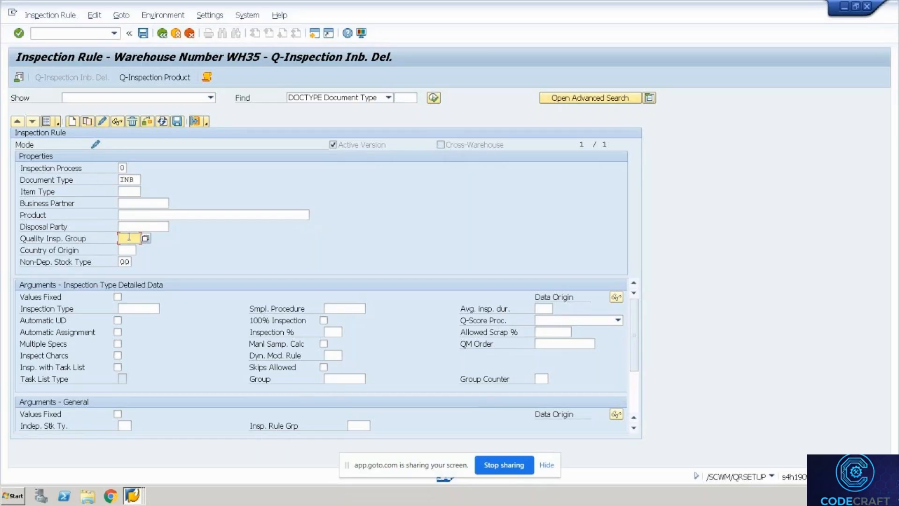
{"action": "left_click", "coordinate": [71, 38]}
{"action": "type", "text": "/omm"}
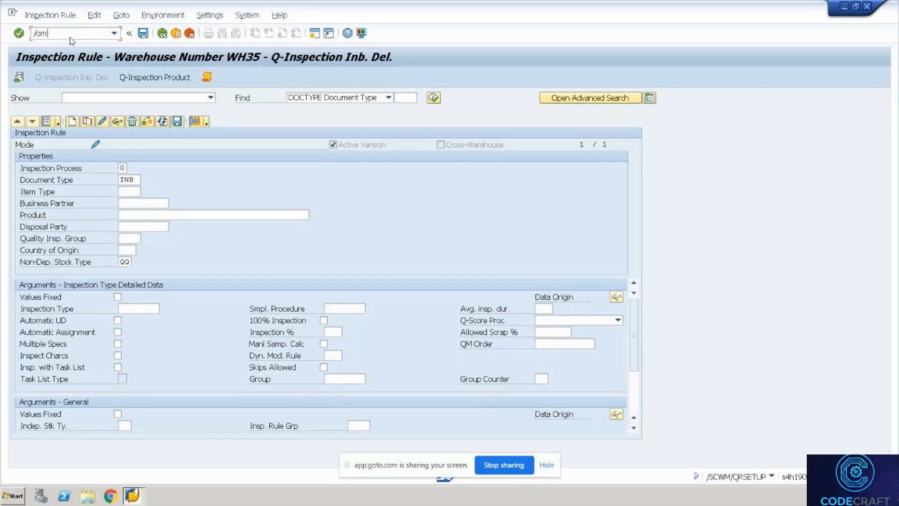
{"action": "type", "text": "03"}
{"action": "key", "text": "Return"}
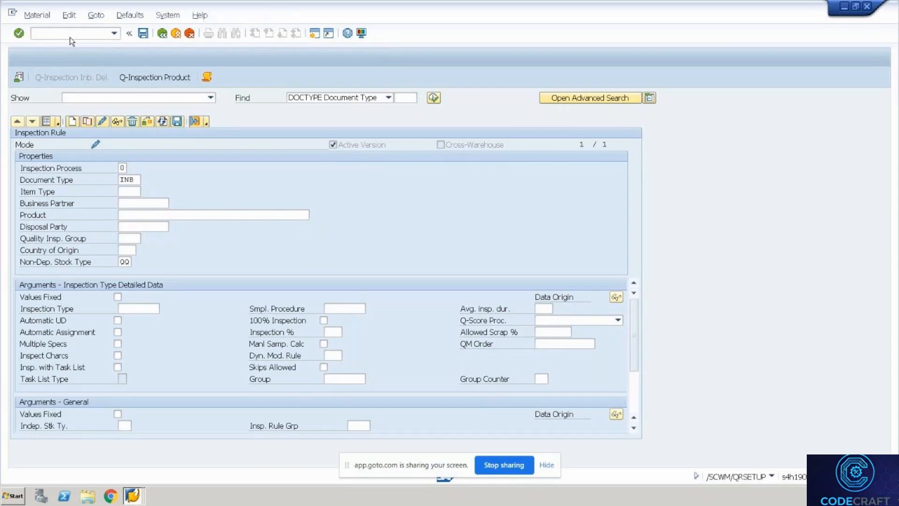
{"action": "key", "text": "Return"}
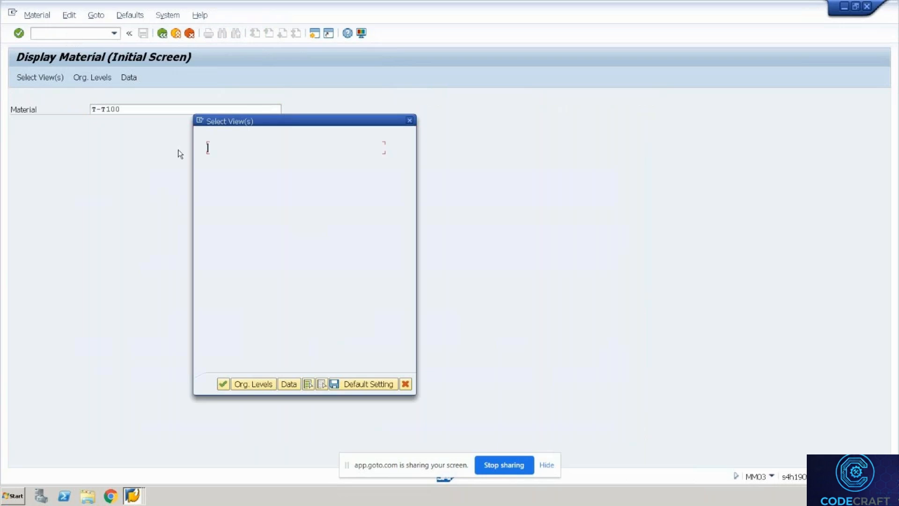
{"action": "scroll", "coordinate": [395, 287], "scroll_direction": "down", "scroll_amount": 5}
{"action": "left_click", "coordinate": [206, 169]}
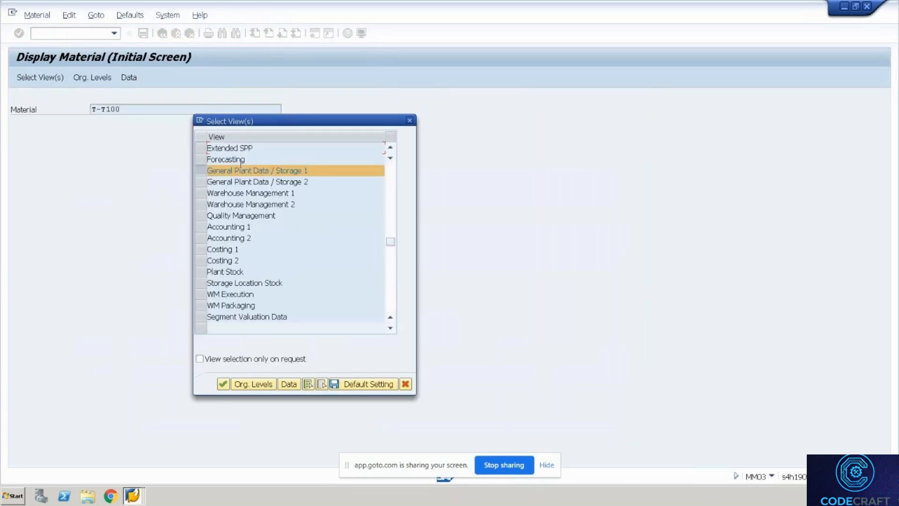
{"action": "double_click", "coordinate": [205, 295]}
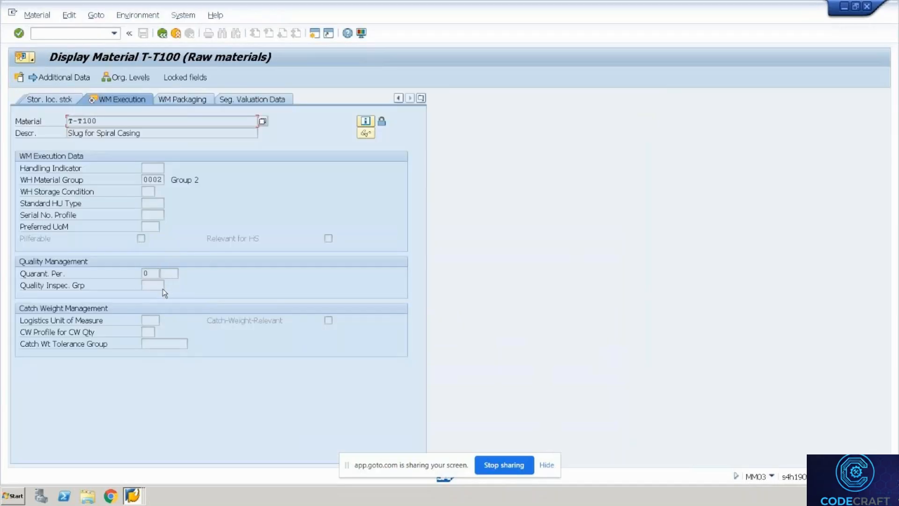
{"action": "left_click", "coordinate": [161, 285]}
{"action": "left_click", "coordinate": [169, 286]}
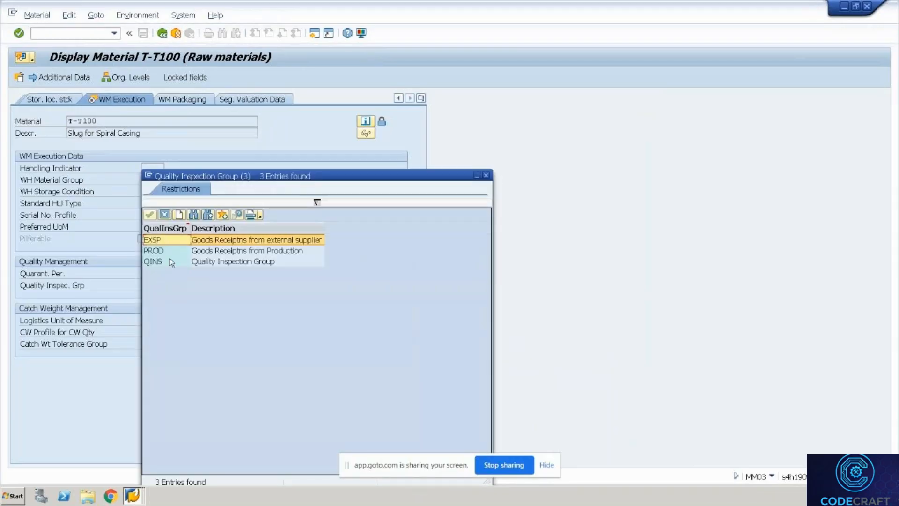
{"action": "left_click", "coordinate": [169, 259]}
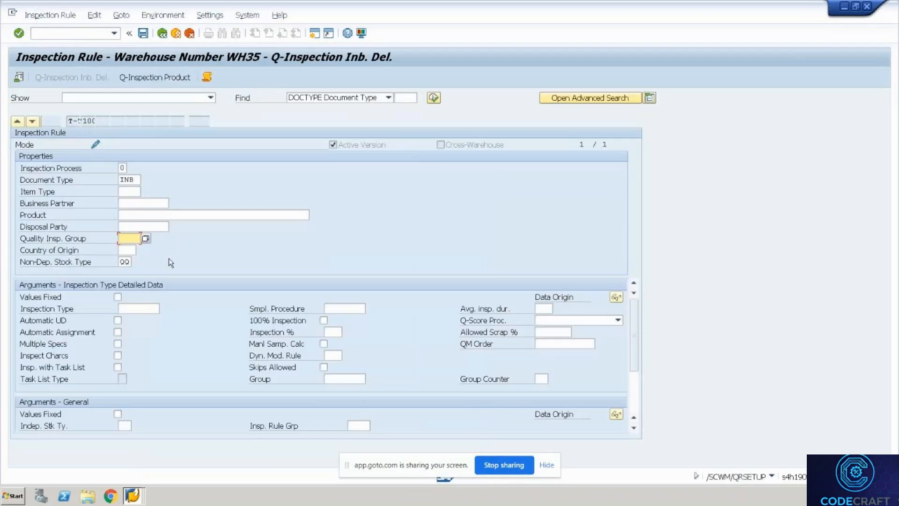
Step: Try QINS as the rule's quality inspection group, and clear both this entry and the non-dependent stock type
{"action": "left_click", "coordinate": [136, 237]}
{"action": "type", "text": "QINS"}
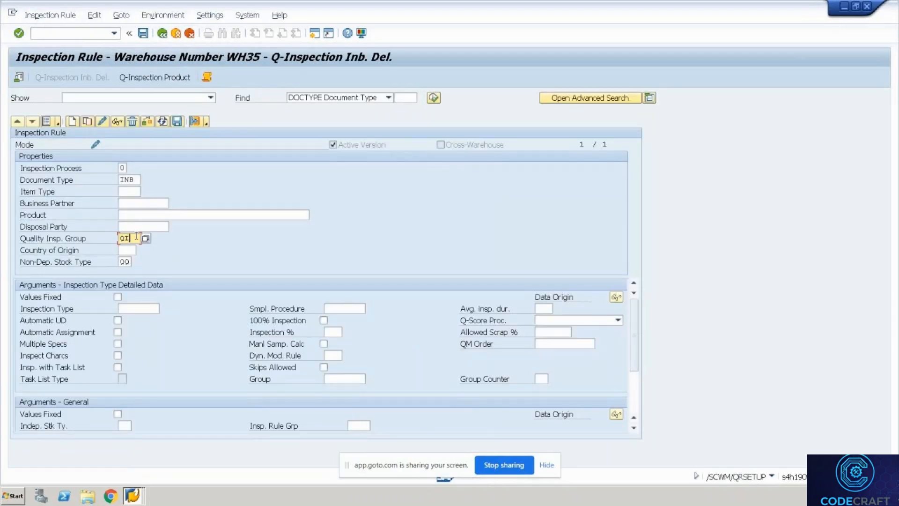
{"action": "key", "text": "Tab"}
{"action": "key", "text": "Tab"}
{"action": "key", "text": "Tab"}
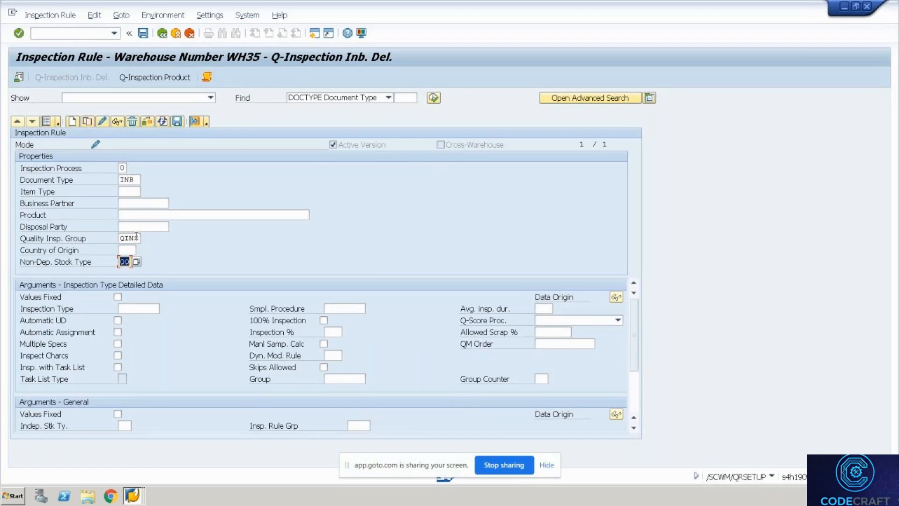
{"action": "key", "text": "shift+Tab"}
{"action": "key", "text": "Delete"}
{"action": "left_click", "coordinate": [135, 236]}
{"action": "key", "text": "BackSpace"}
{"action": "key", "text": "BackSpace"}
{"action": "key", "text": "BackSpace"}
{"action": "key", "text": "BackSpace"}
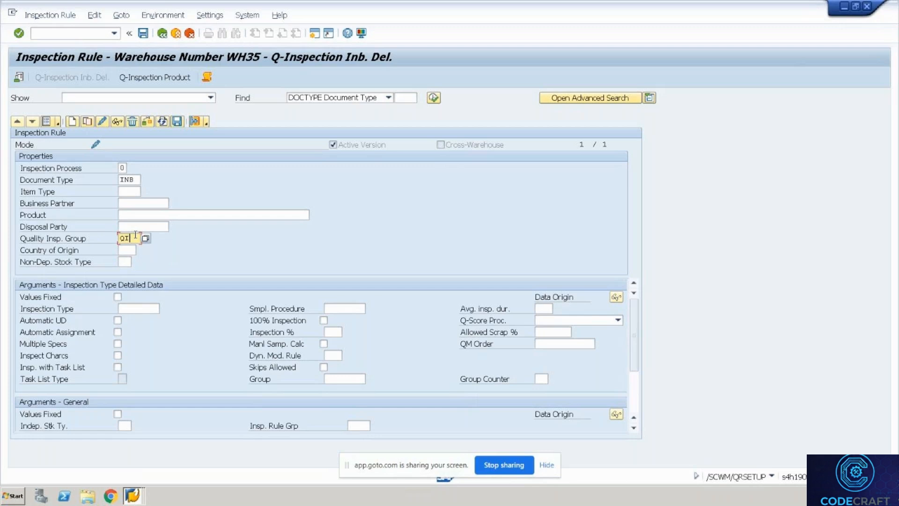
Step: Enter T-T100 as the product of the inspection rule and validate the entry
{"action": "left_click", "coordinate": [154, 215]}
{"action": "type", "text": "T-T1-"}
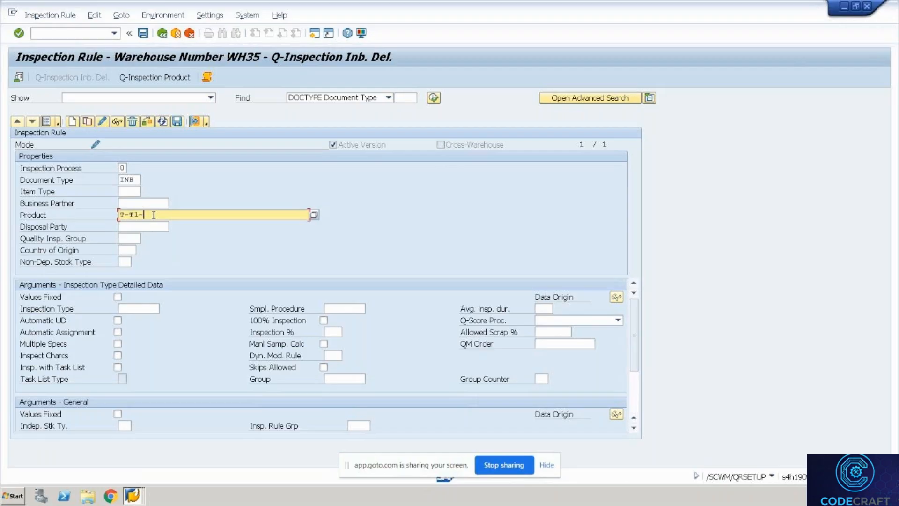
{"action": "key", "text": "BackSpace"}
{"action": "type", "text": "00"}
{"action": "key", "text": "Return"}
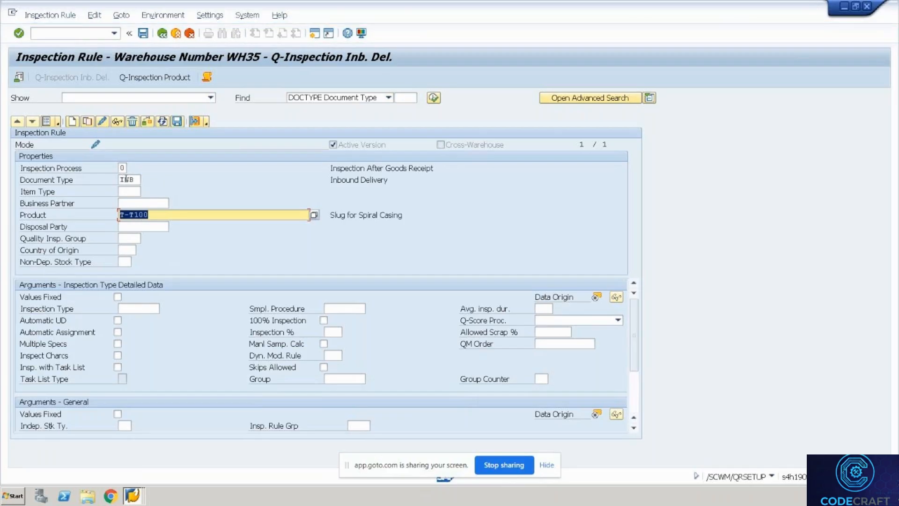
Step: Set inspection type 1701 with 100% inspection and the Q-score procedure 06 From usage decision code
{"action": "left_click", "coordinate": [146, 309]}
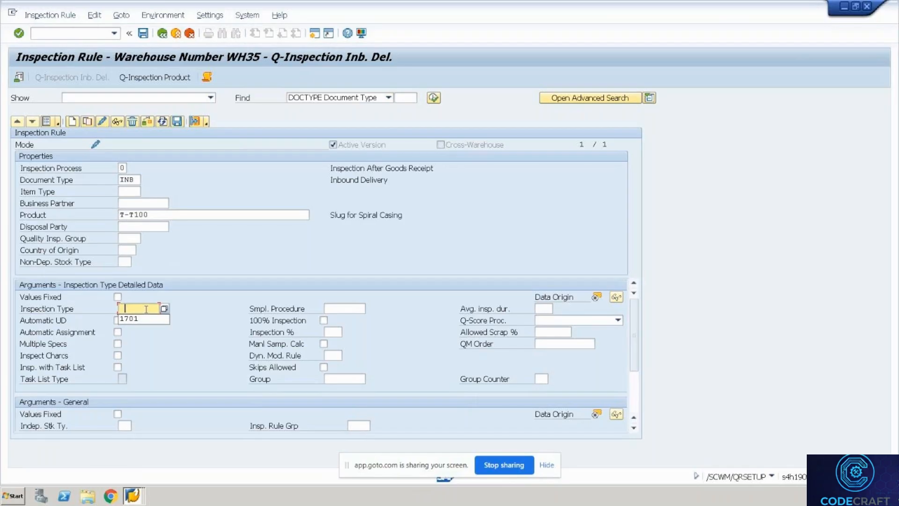
{"action": "type", "text": "1701"}
{"action": "key", "text": "Return"}
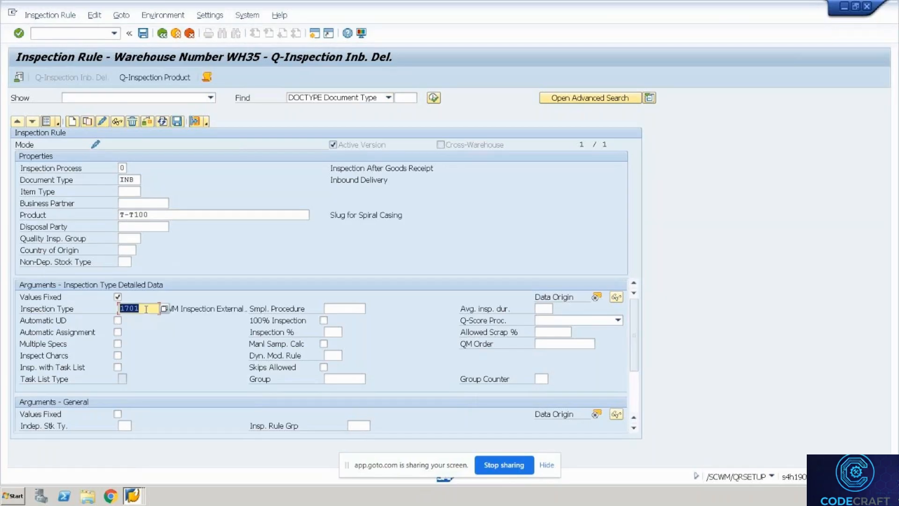
{"action": "left_click", "coordinate": [320, 322]}
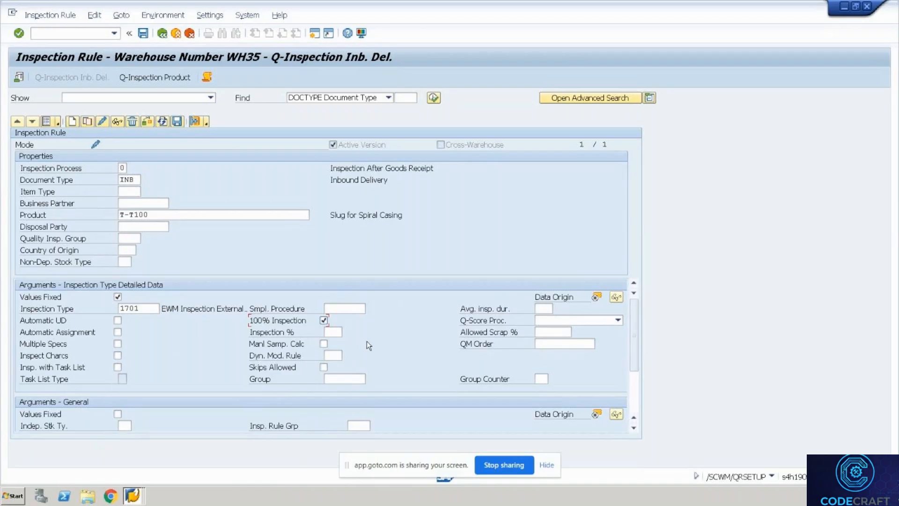
{"action": "left_click", "coordinate": [558, 322]}
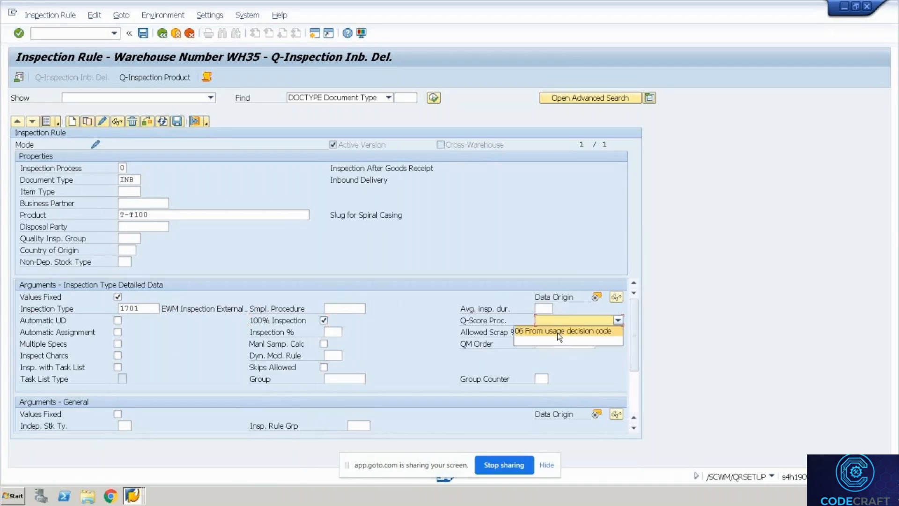
{"action": "left_click", "coordinate": [557, 331]}
{"action": "left_click", "coordinate": [559, 332]}
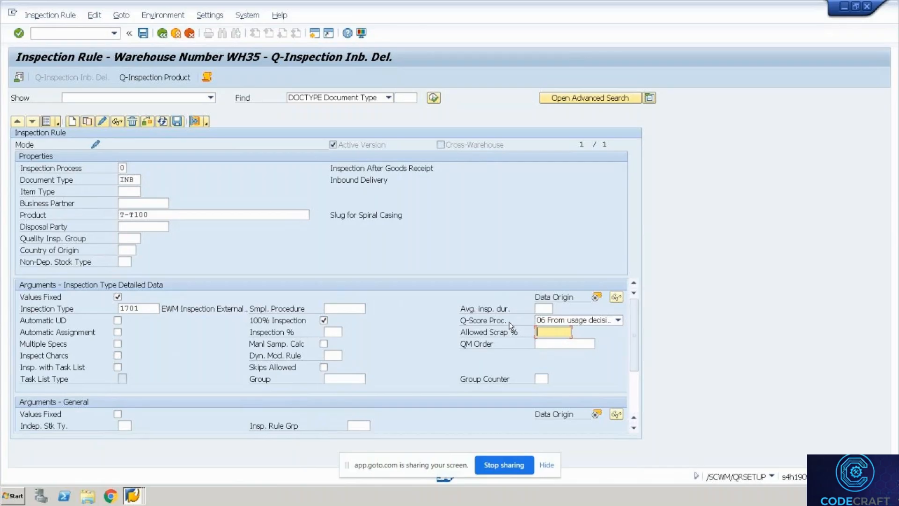
{"action": "left_click", "coordinate": [575, 359]}
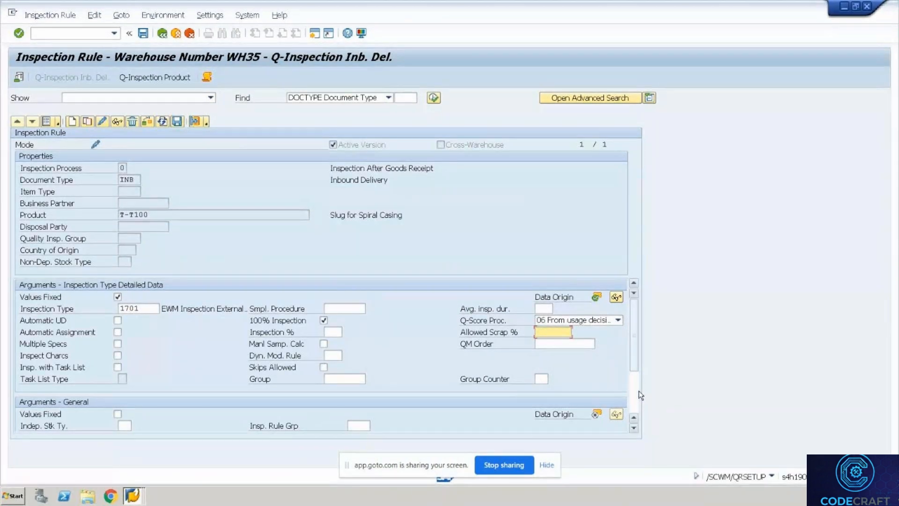
Step: Set the independent stock type to QQ in the general arguments and save the inspection rule
{"action": "scroll", "coordinate": [641, 395], "scroll_direction": "down", "scroll_amount": 3}
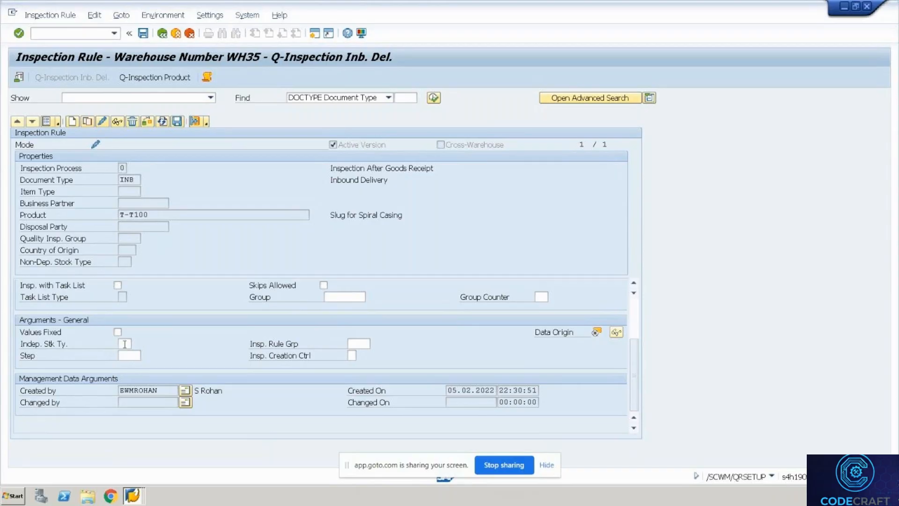
{"action": "left_click", "coordinate": [124, 344]}
{"action": "type", "text": "QQ"}
{"action": "key", "text": "Return"}
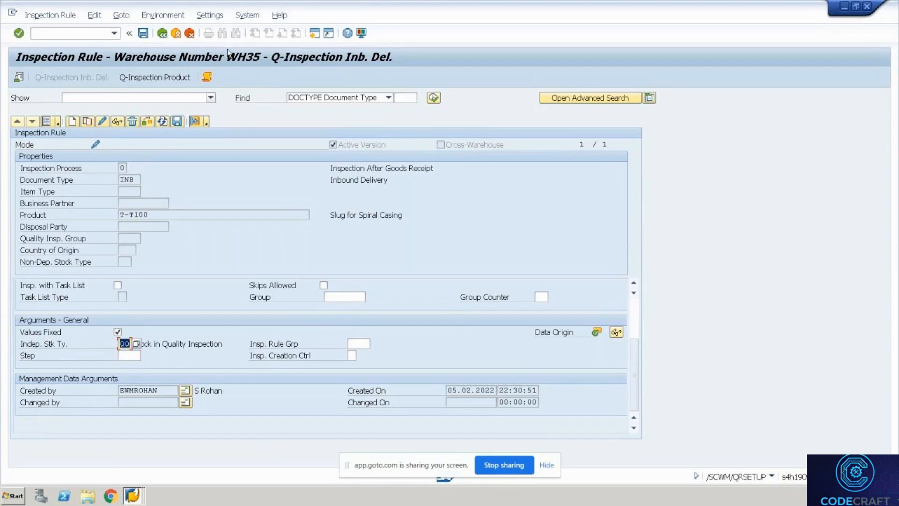
{"action": "left_click", "coordinate": [142, 33]}
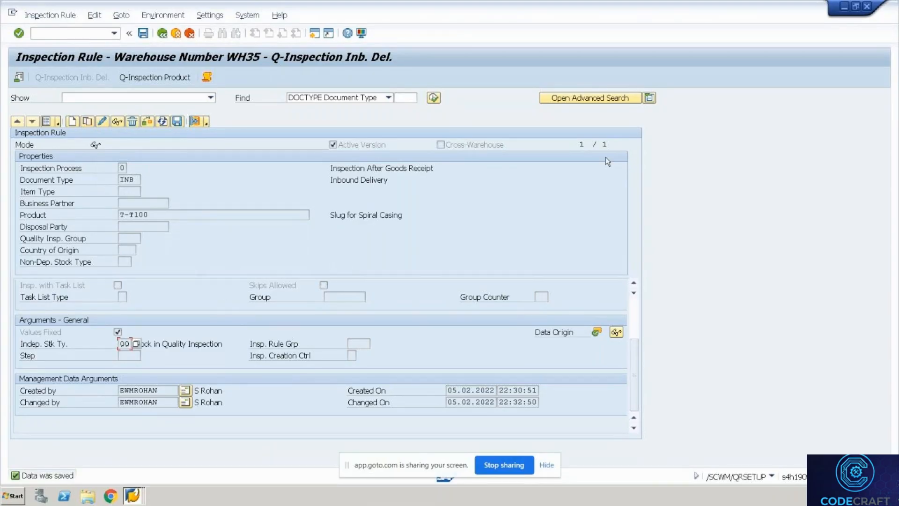
Step: Open a new session and start purchase order creation with transaction ME21N
{"action": "left_click", "coordinate": [634, 319]}
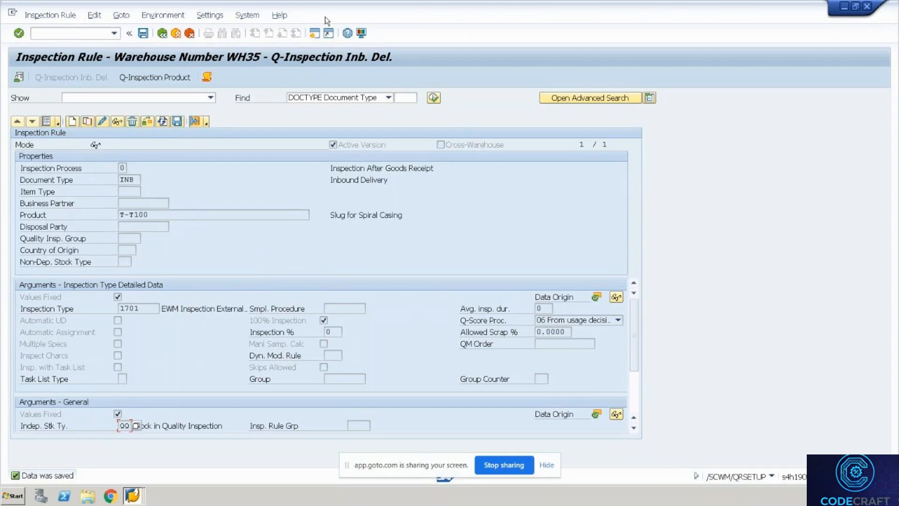
{"action": "left_click", "coordinate": [313, 33]}
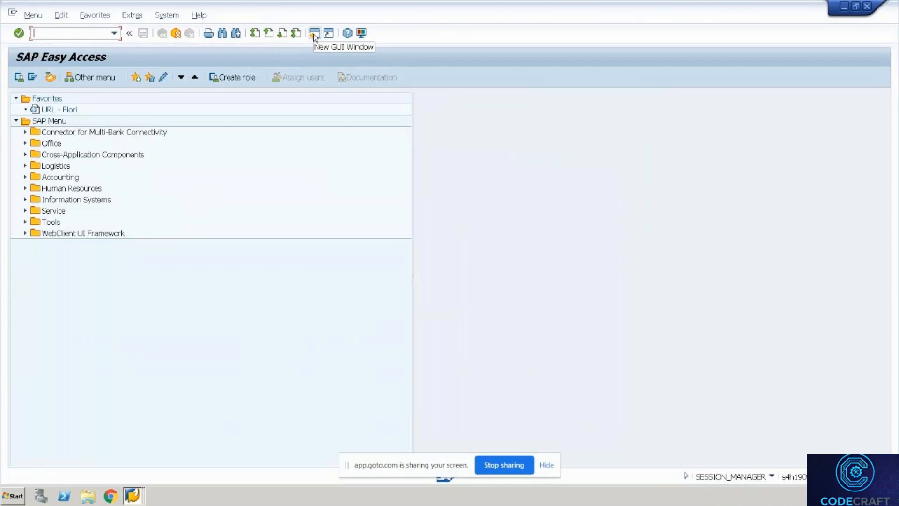
{"action": "type", "text": "me21n"}
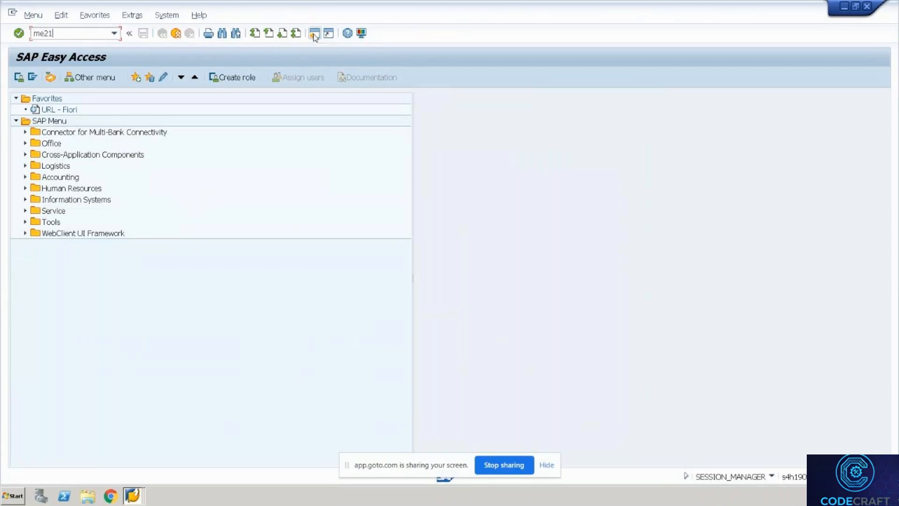
{"action": "key", "text": "Return"}
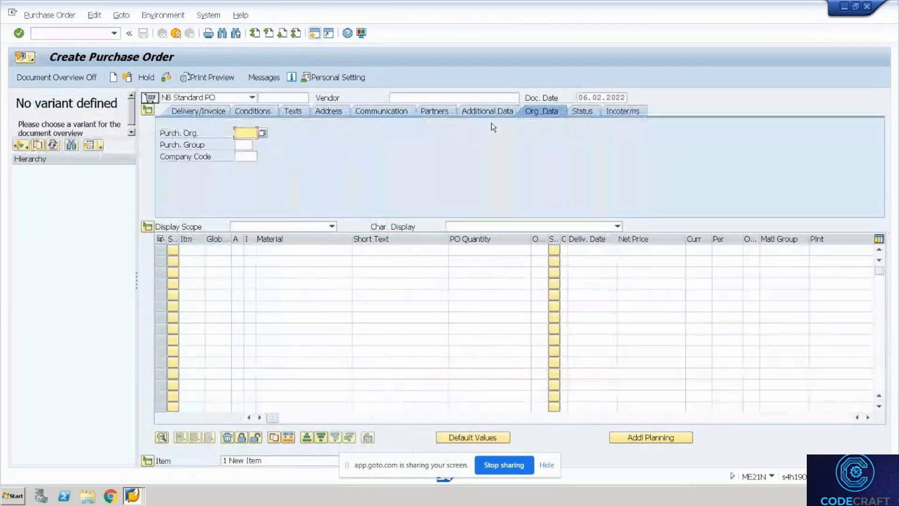
Step: Set purchasing organization PO35, purchasing group 001 and company code 1710, and choose the Domestic US TM Supplier as the order's vendor
{"action": "type", "text": "P035"}
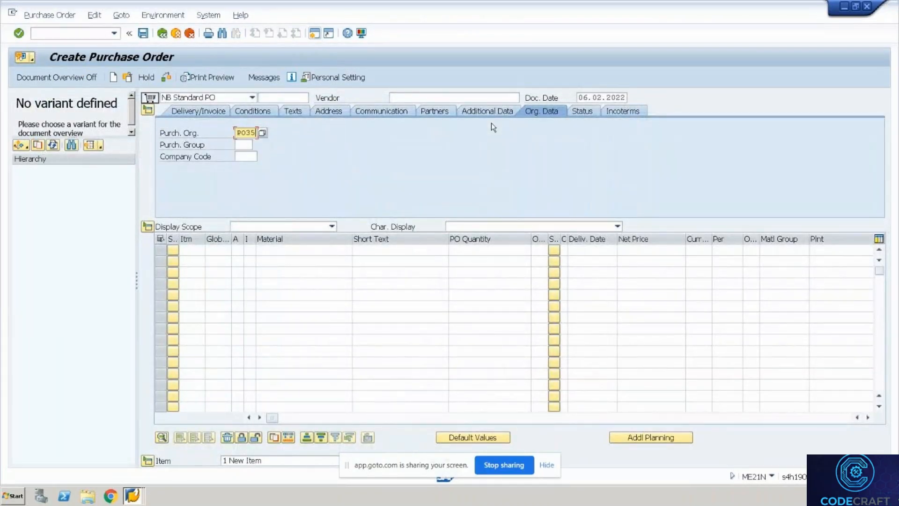
{"action": "key", "text": "Tab"}
{"action": "type", "text": "001"}
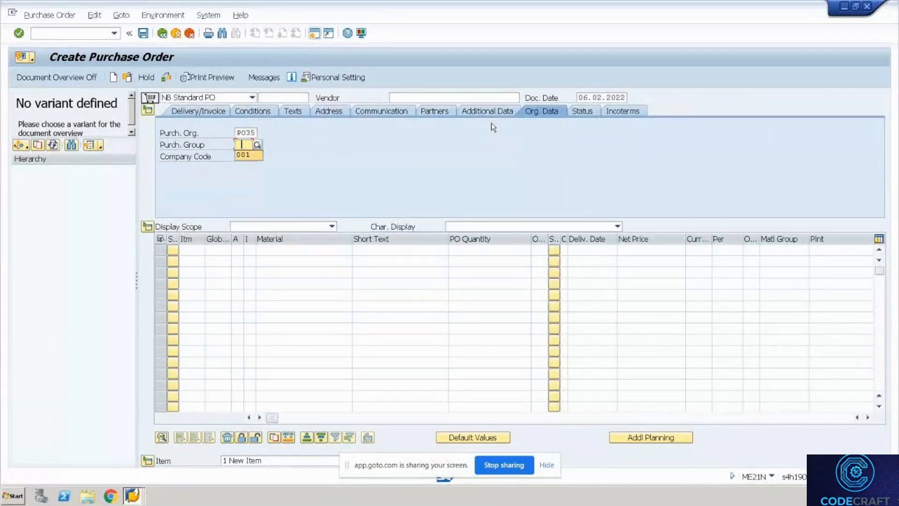
{"action": "key", "text": "Tab"}
{"action": "type", "text": "1710"}
{"action": "key", "text": "Return"}
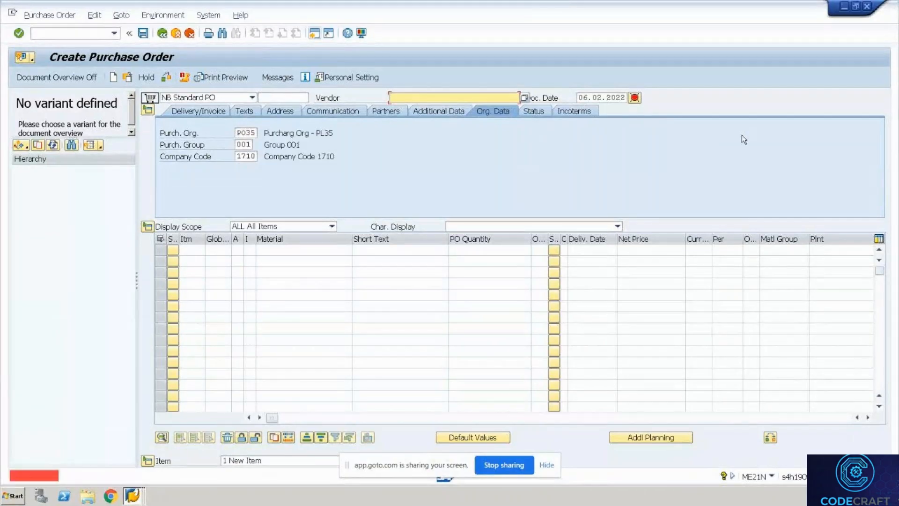
{"action": "key", "text": "Down"}
{"action": "key", "text": "Return"}
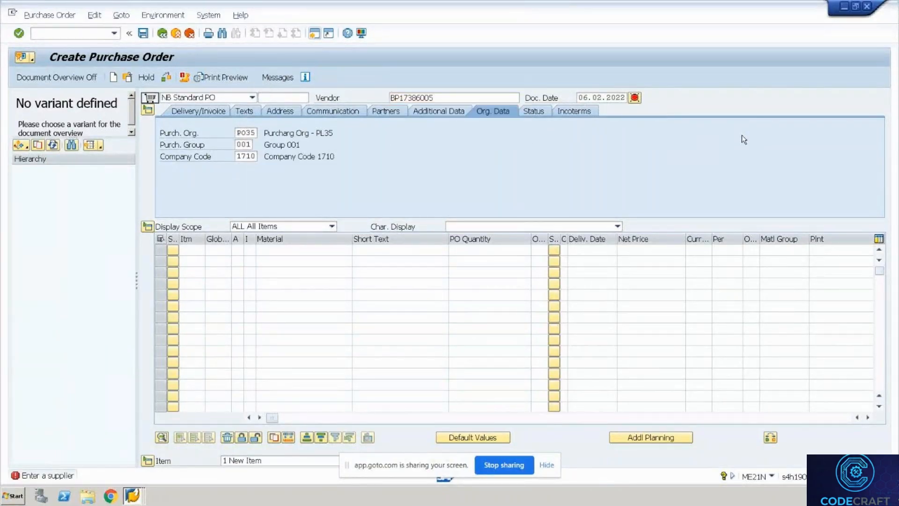
Step: Add material T-T100 with a quantity of 10 as the first purchase order item
{"action": "left_click", "coordinate": [320, 253]}
{"action": "key", "text": "Down"}
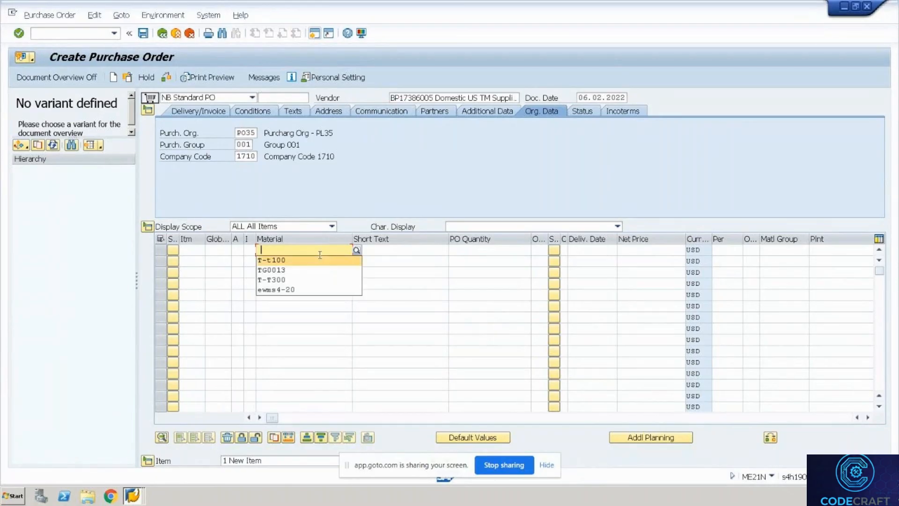
{"action": "key", "text": "Return"}
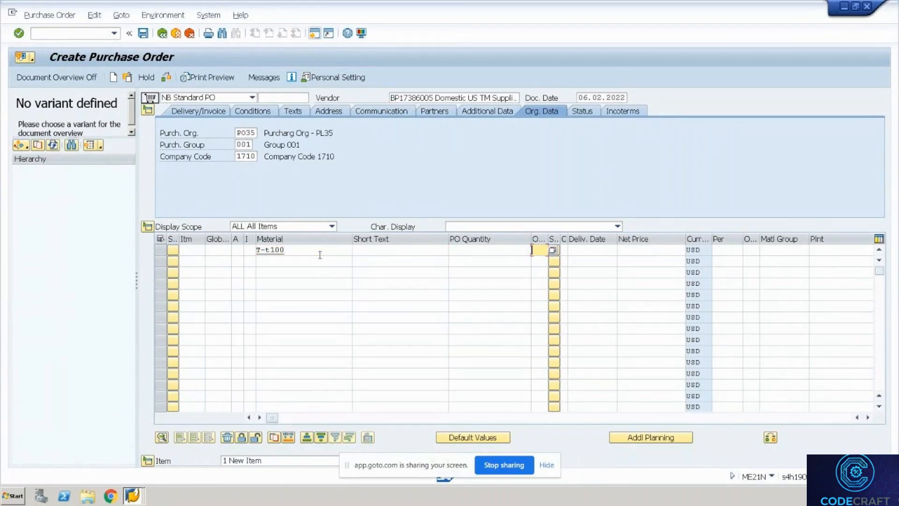
{"action": "key", "text": "shift+Tab"}
{"action": "key", "text": "Down"}
{"action": "key", "text": "Down"}
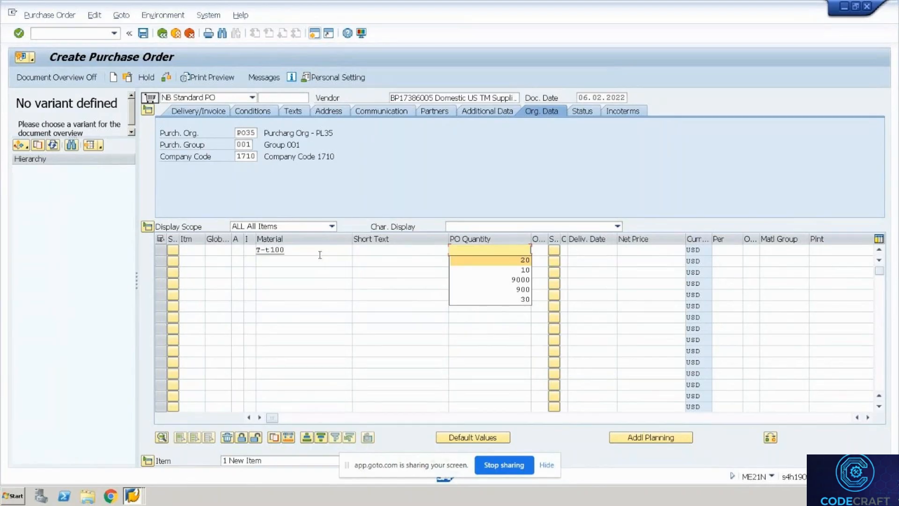
{"action": "key", "text": "Return"}
{"action": "key", "text": "Return"}
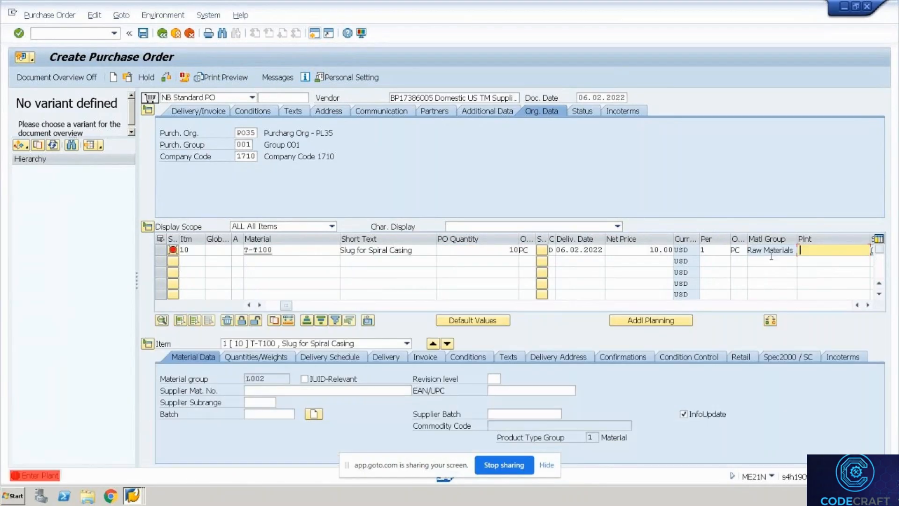
Step: Assign plant PL35 and storage location ROD to the T-T100 item
{"action": "key", "text": "Down"}
{"action": "key", "text": "Down"}
{"action": "key", "text": "Return"}
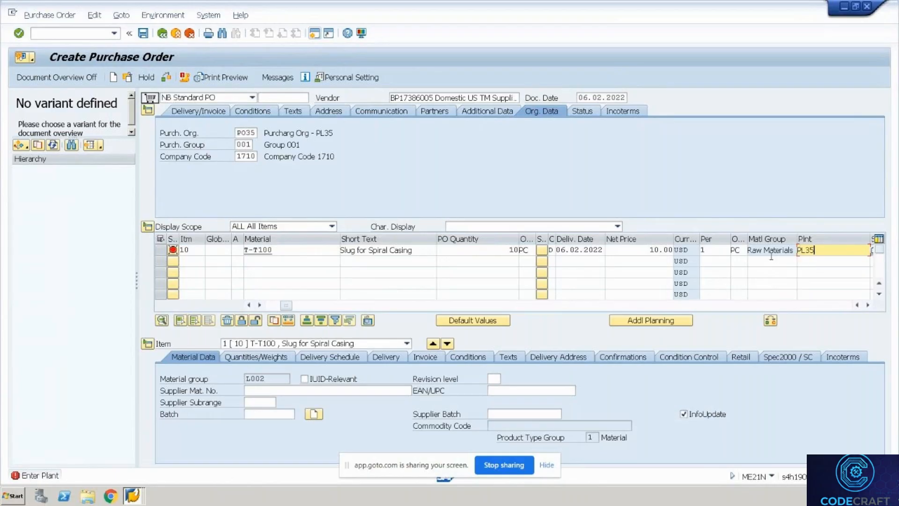
{"action": "key", "text": "Tab"}
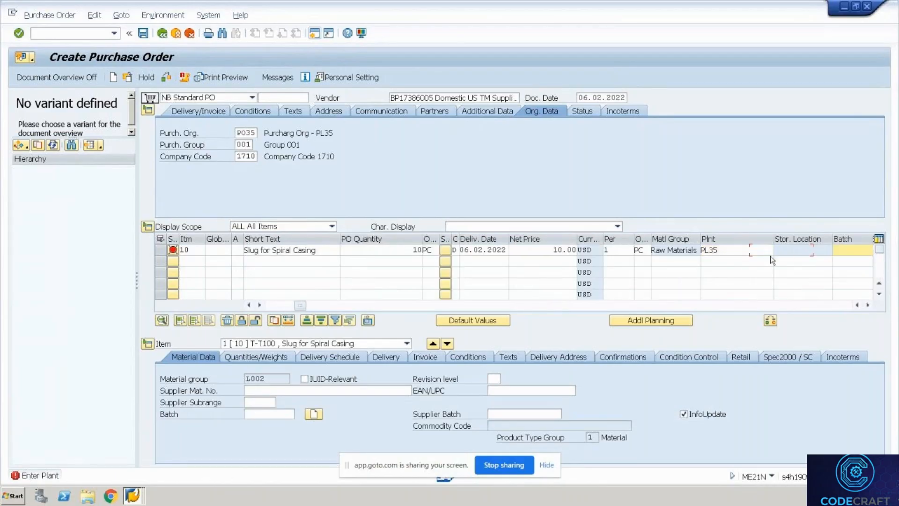
{"action": "key", "text": "Return"}
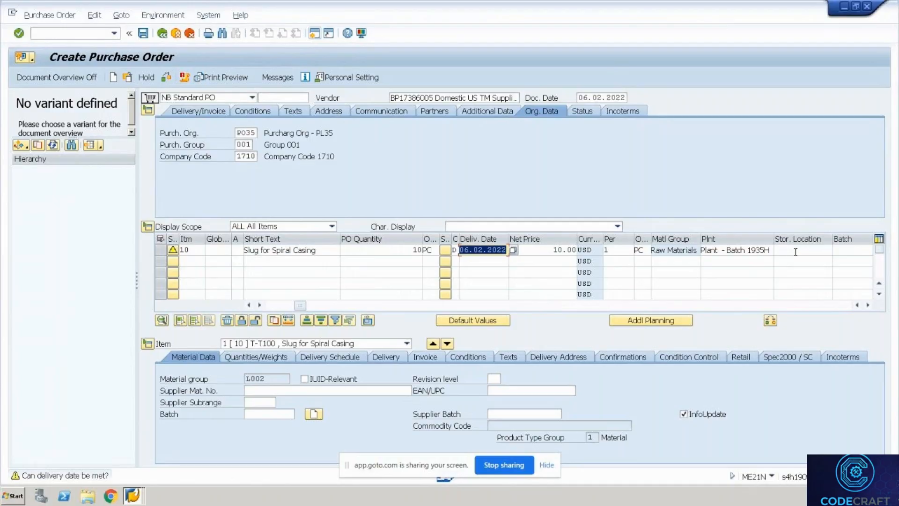
{"action": "left_click", "coordinate": [795, 251]}
{"action": "left_click", "coordinate": [795, 251]}
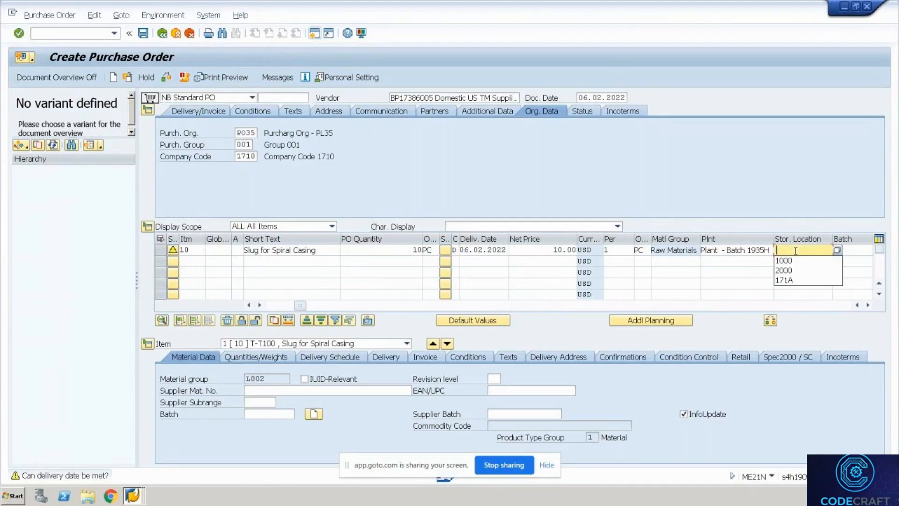
{"action": "type", "text": "ROD"}
{"action": "key", "text": "Return"}
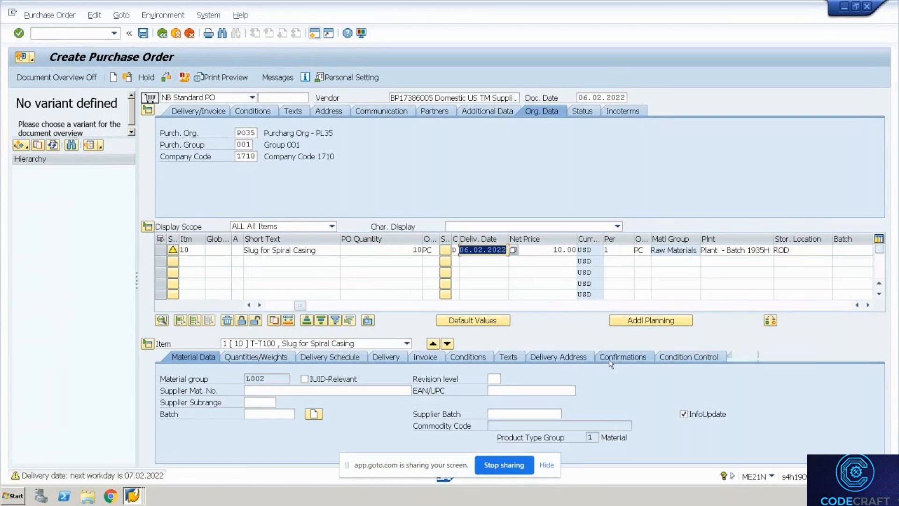
Step: Use confirmation control 0004 Inbound Delivery for the item and save the purchase order, accepting the system messages
{"action": "key", "text": "Return"}
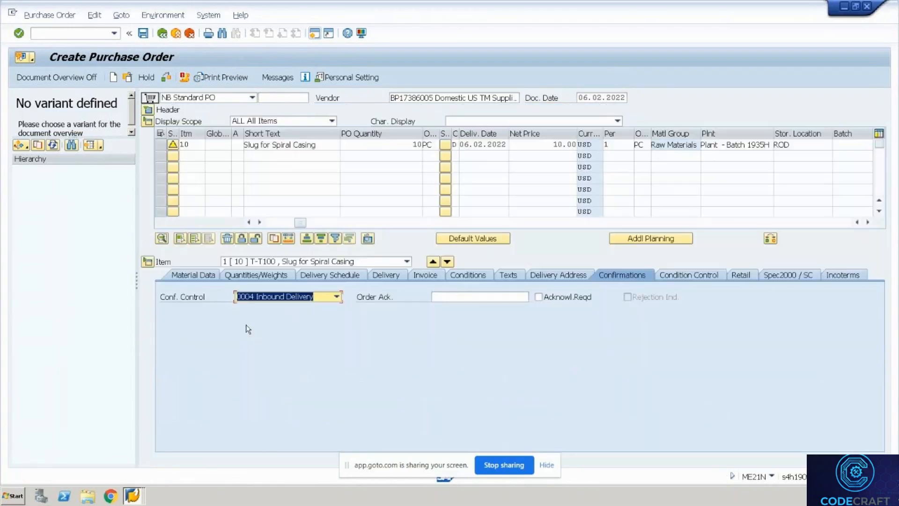
{"action": "key", "text": "Return"}
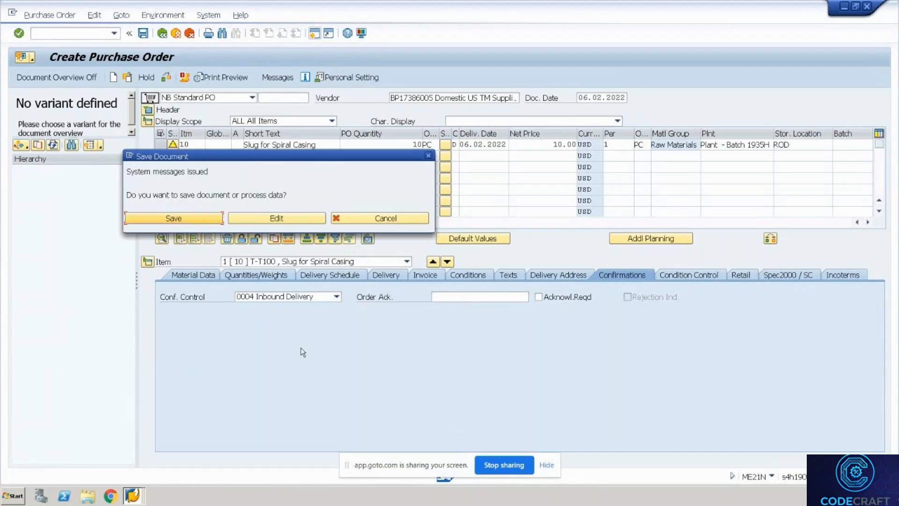
{"action": "left_click", "coordinate": [172, 220]}
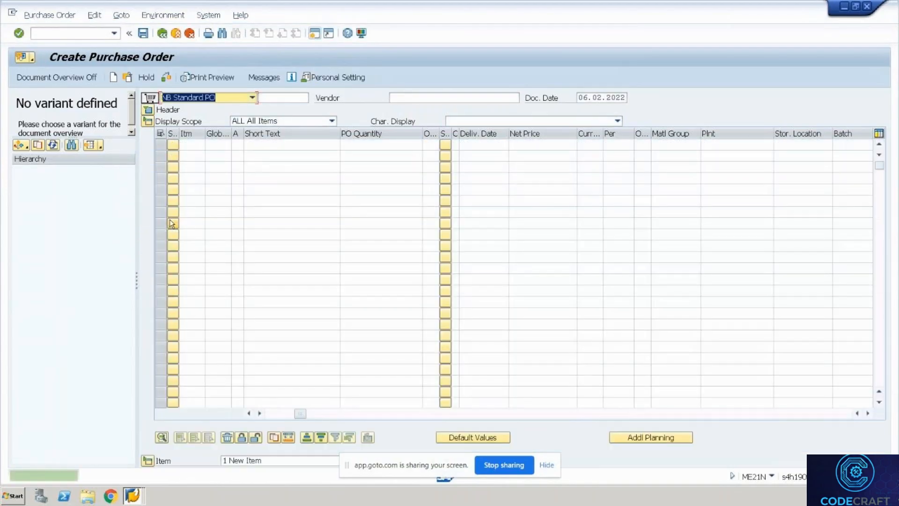
Step: Display the newly saved purchase order and copy its order number
{"action": "left_click", "coordinate": [127, 77]}
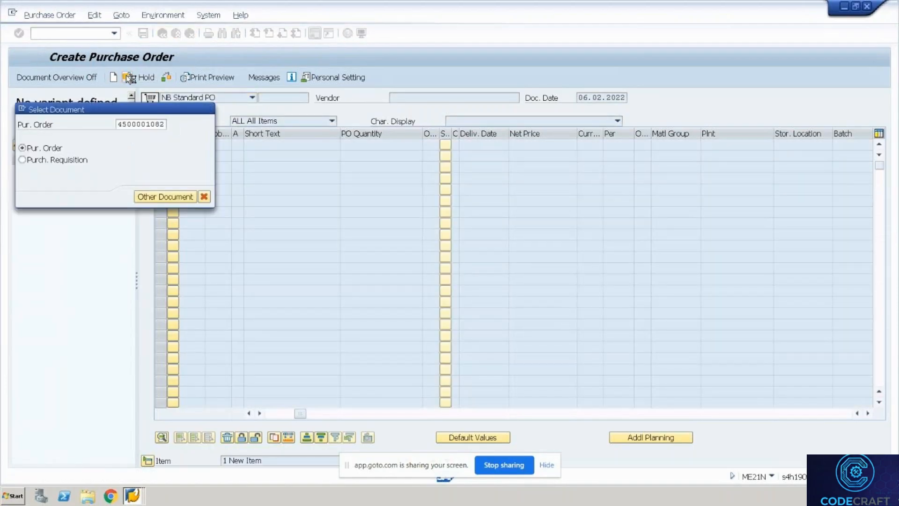
{"action": "key", "text": "Return"}
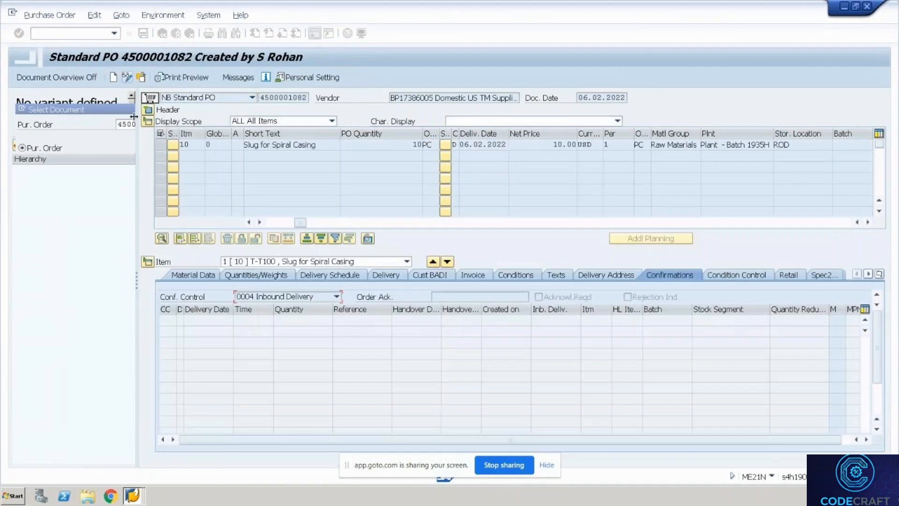
{"action": "double_click", "coordinate": [262, 99]}
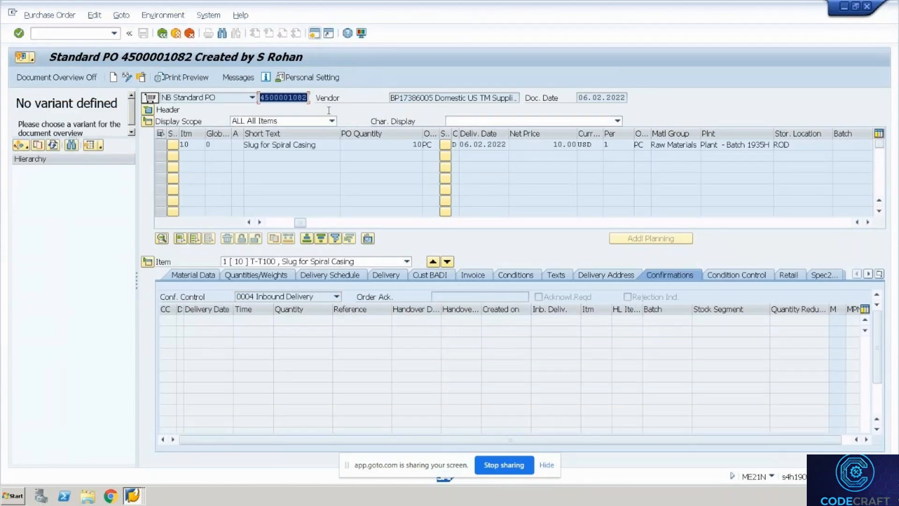
{"action": "key", "text": "ctrl+c"}
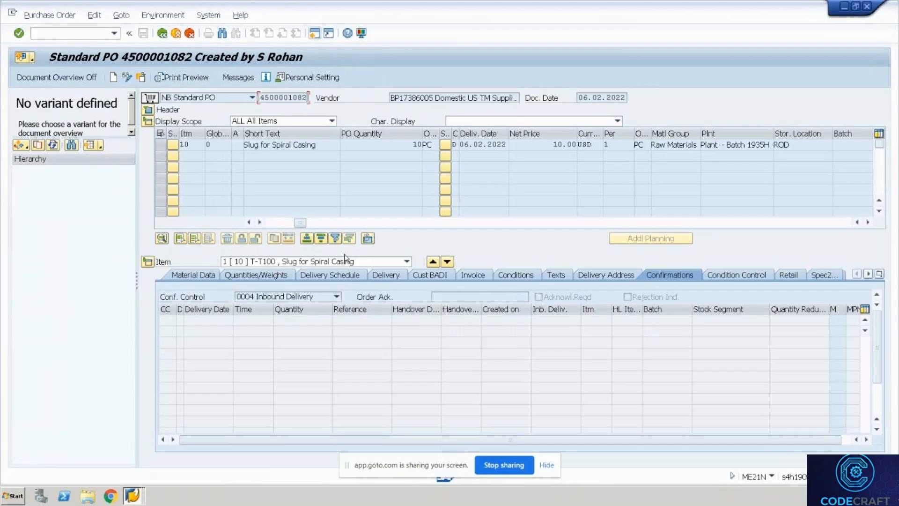
Step: Examine the stock type options in the purchase order item's delivery data, including X Quality inspection
{"action": "left_click", "coordinate": [396, 277]}
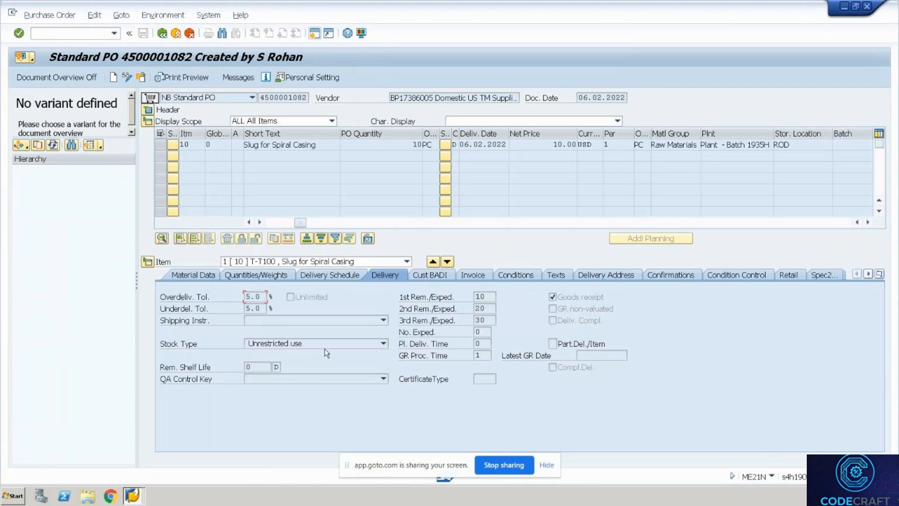
{"action": "left_click", "coordinate": [311, 346]}
{"action": "left_click", "coordinate": [305, 349]}
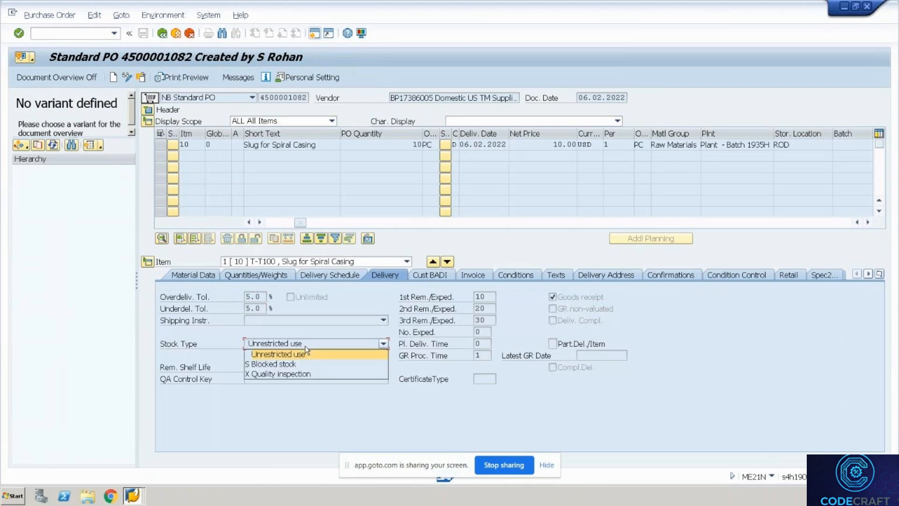
{"action": "left_click", "coordinate": [272, 375]}
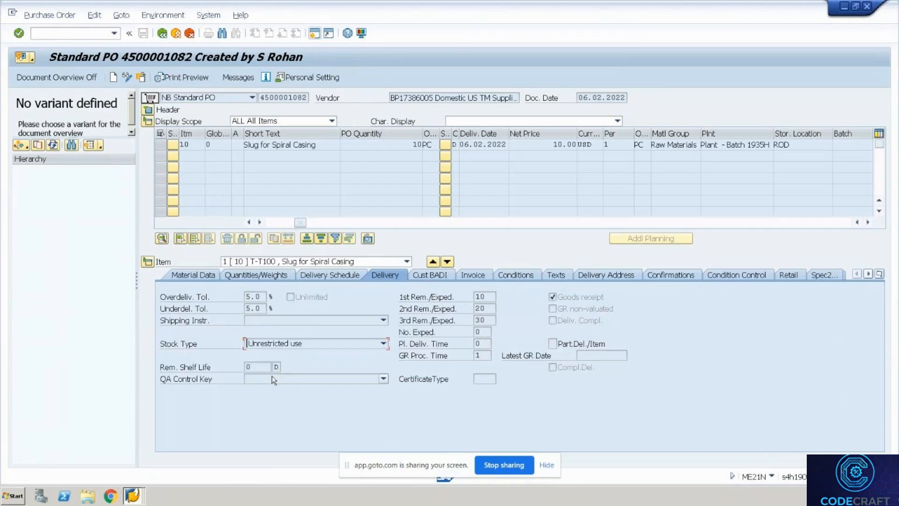
Step: Create an inbound delivery for the purchase order with transaction VL31N and save it
{"action": "left_click", "coordinate": [52, 39]}
{"action": "type", "text": "/nvl31n"}
{"action": "key", "text": "Return"}
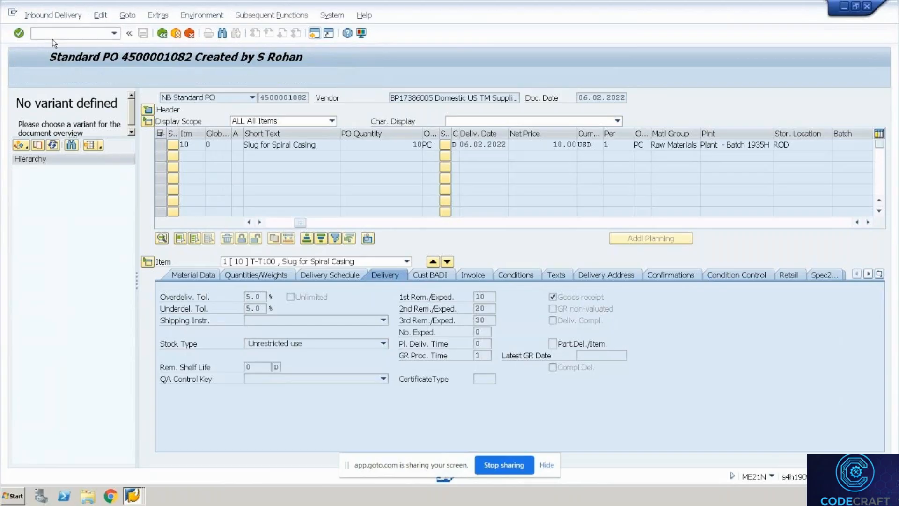
{"action": "key", "text": "Return"}
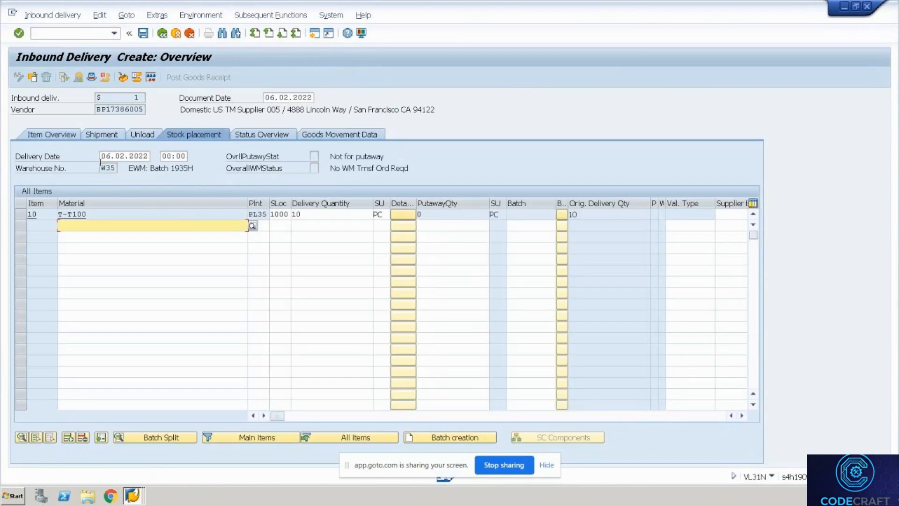
{"action": "left_click", "coordinate": [142, 34]}
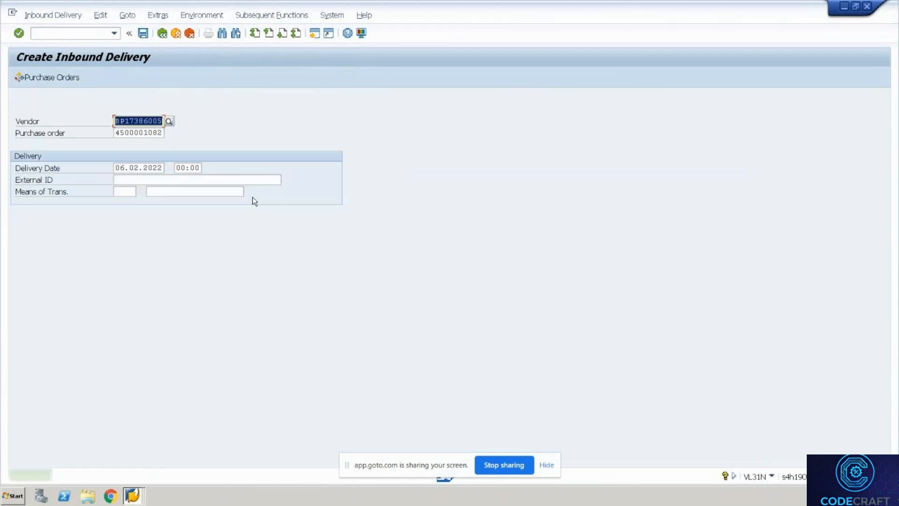
Step: Call up the display of the saved inbound delivery to get its delivery number
{"action": "left_click", "coordinate": [47, 17]}
{"action": "left_click", "coordinate": [65, 70]}
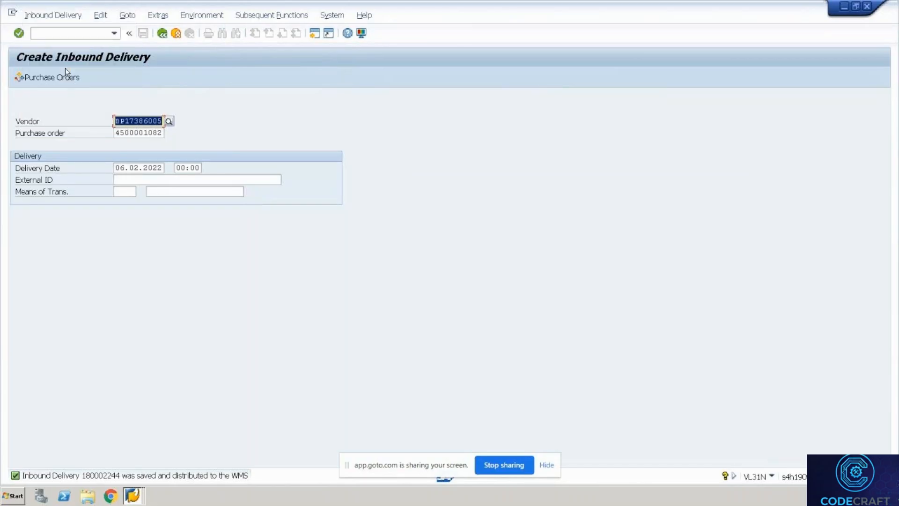
{"action": "key", "text": "Return"}
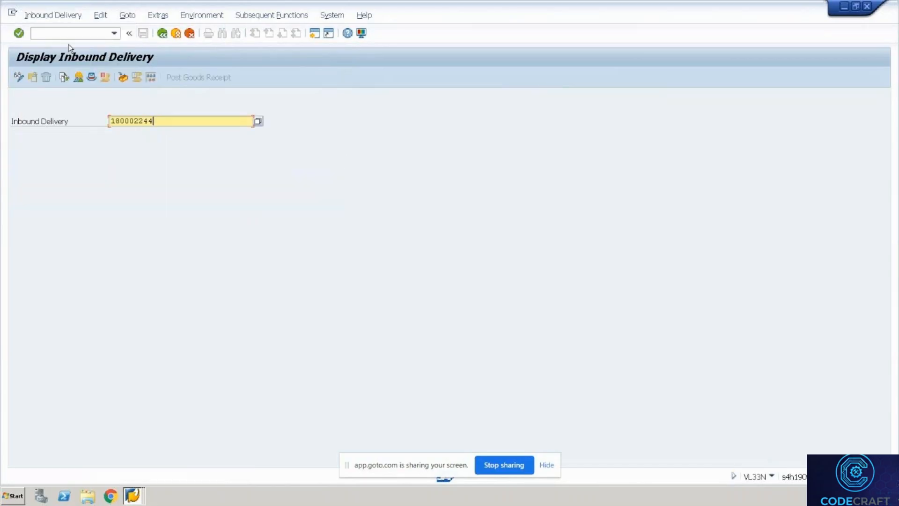
Step: Open EWM inbound delivery maintenance with transaction /SCWM/PRDI and find the delivery by its copied number
{"action": "left_click", "coordinate": [67, 30]}
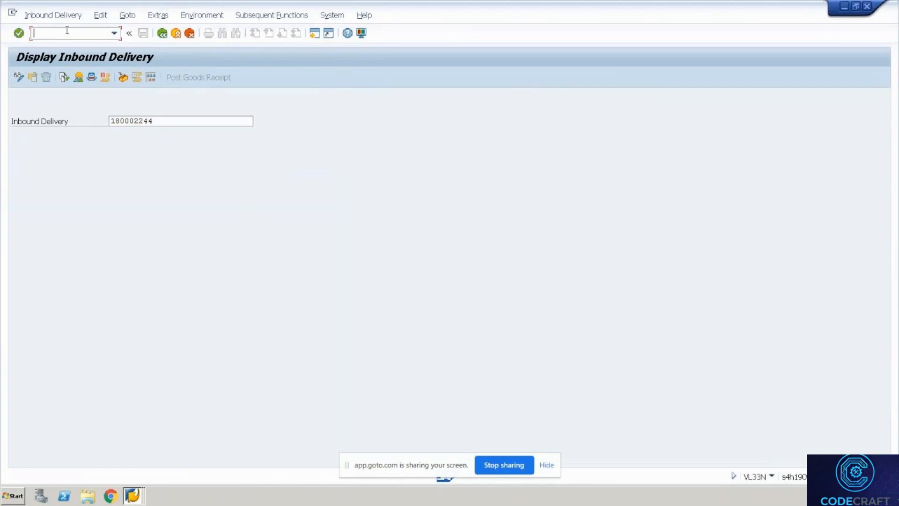
{"action": "type", "text": "/n/scwm/prdi"}
{"action": "key", "text": "Return"}
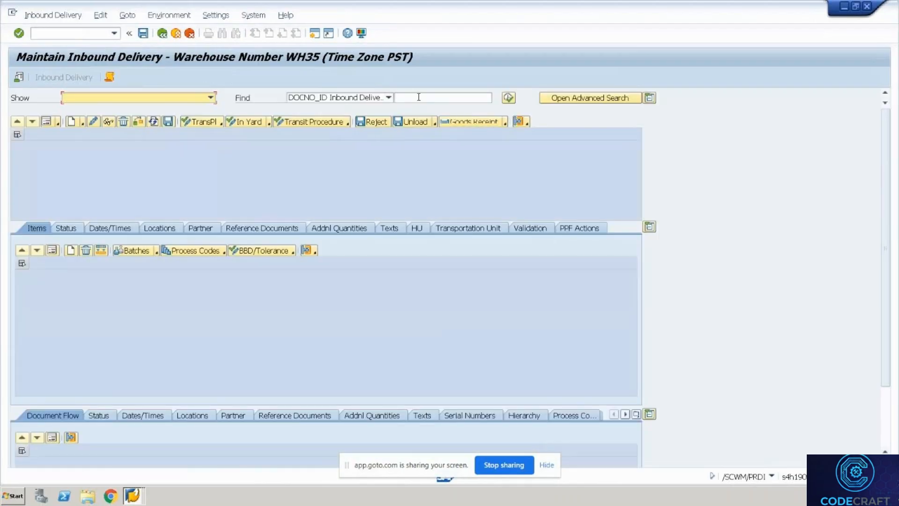
{"action": "left_click", "coordinate": [419, 97]}
{"action": "key", "text": "ctrl+v"}
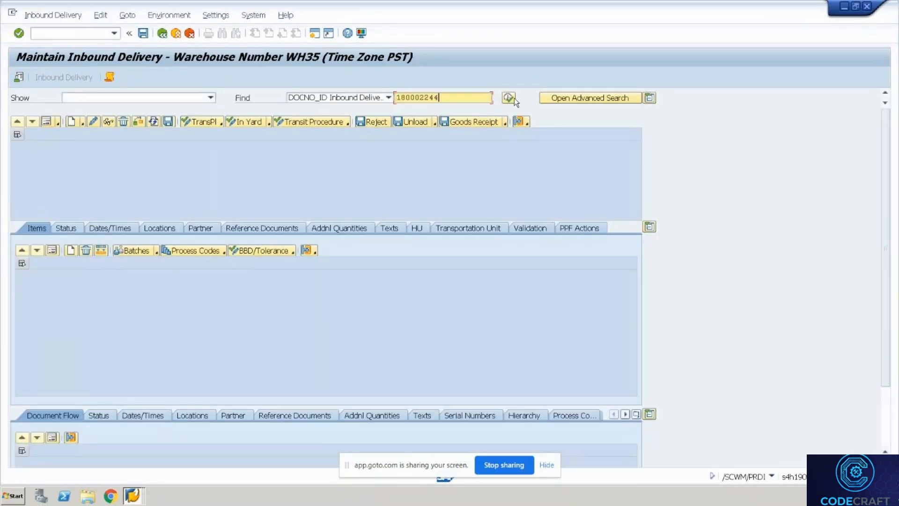
{"action": "left_click", "coordinate": [513, 97]}
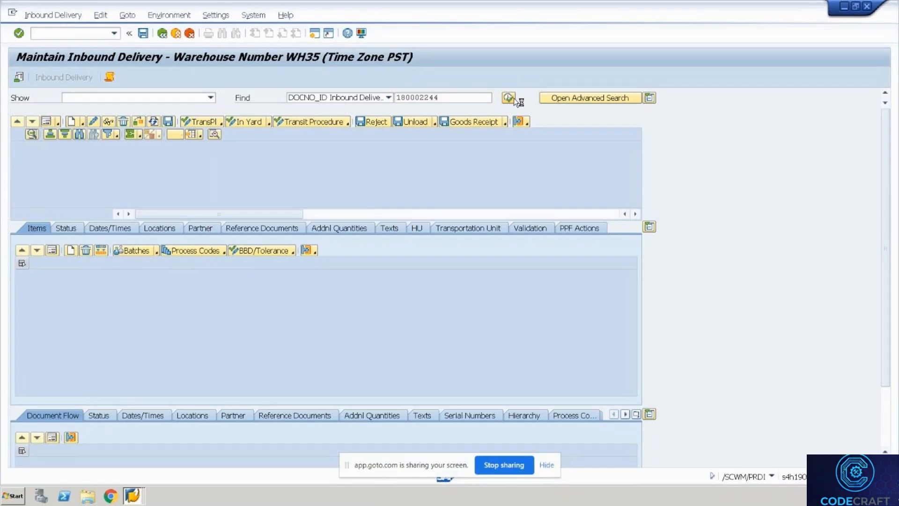
Step: Show the delivery item in form view, check its stock type, and call up its quality inspection
{"action": "left_click", "coordinate": [53, 251]}
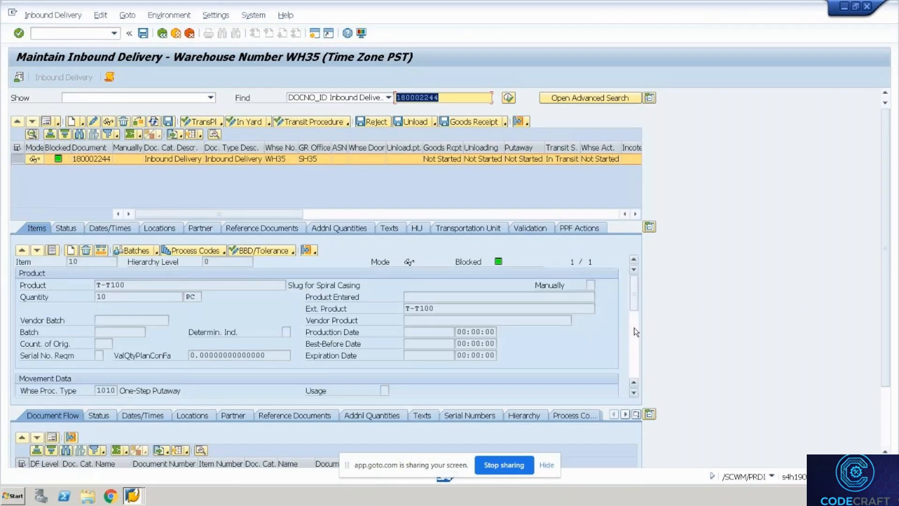
{"action": "left_click", "coordinate": [634, 332]}
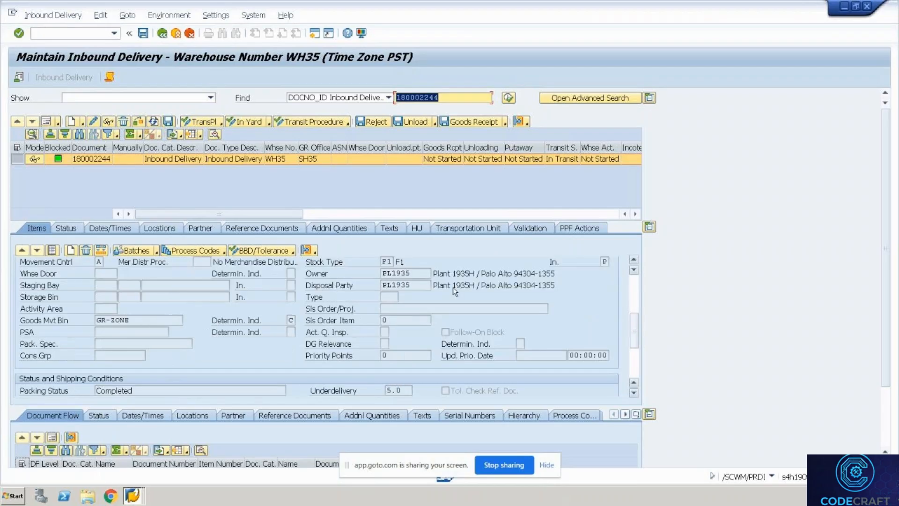
{"action": "left_click", "coordinate": [387, 261]}
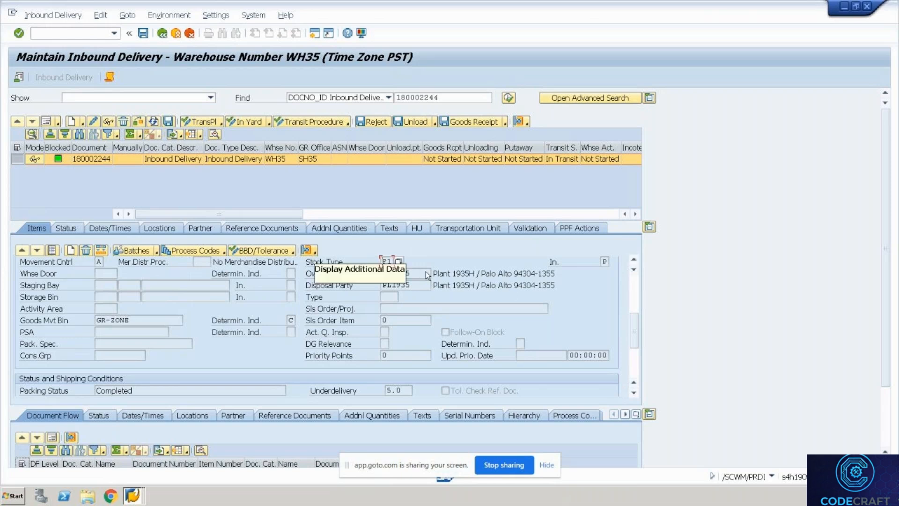
{"action": "left_click", "coordinate": [315, 252]}
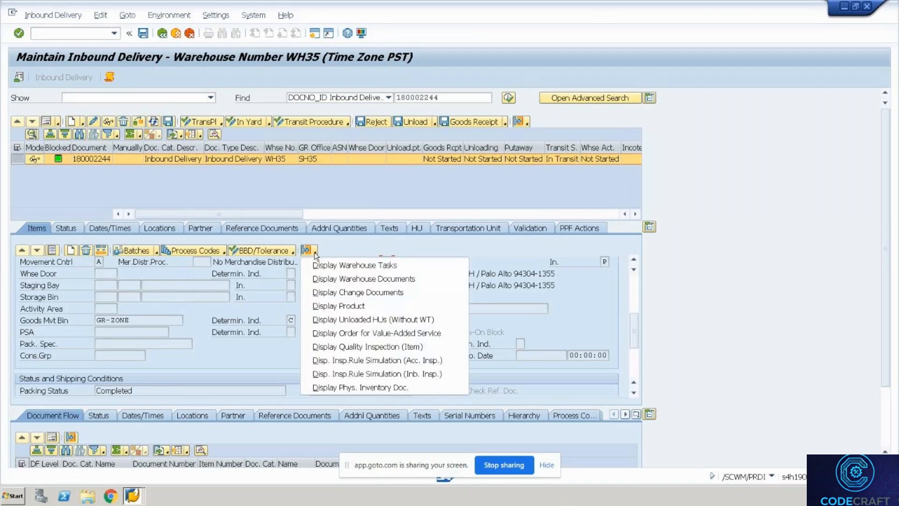
{"action": "left_click", "coordinate": [358, 347]}
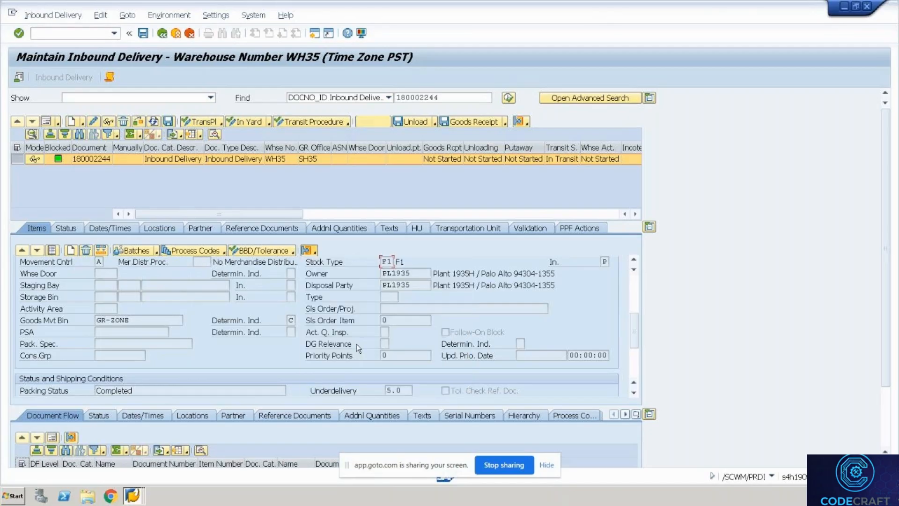
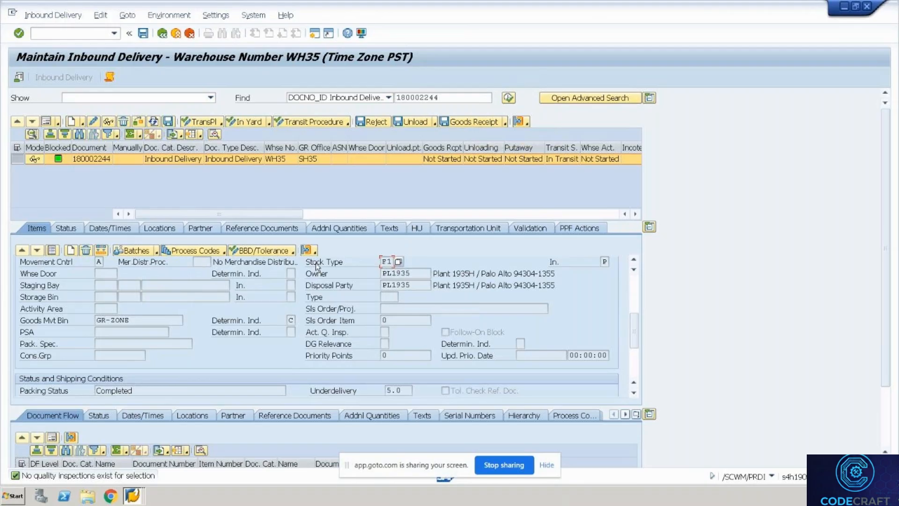
Step: Post the goods receipt for the inbound delivery, check the item's stock type and select the delivery's document number
{"action": "left_click", "coordinate": [461, 123]}
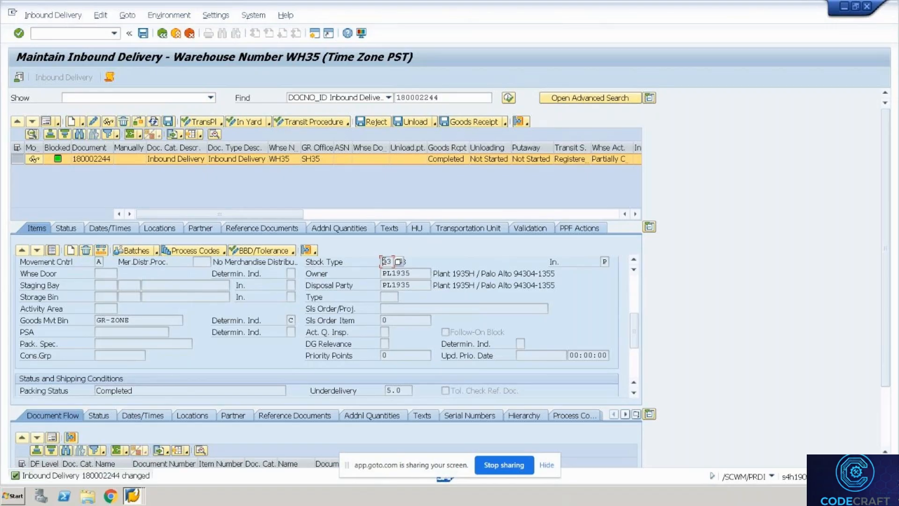
{"action": "left_click_drag", "start_coordinate": [383, 261], "coordinate": [398, 262]}
{"action": "left_click", "coordinate": [95, 160]}
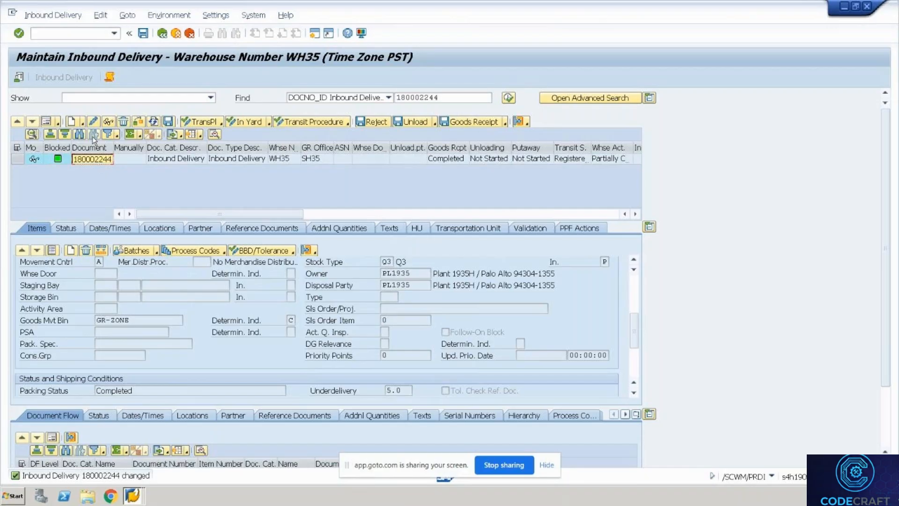
Step: Open the warehouse management monitor SAP for warehouse WH35 in a new session with transaction /SCWM/MON
{"action": "left_click", "coordinate": [60, 34]}
{"action": "type", "text": "/o/scwm/mon"}
{"action": "key", "text": "Return"}
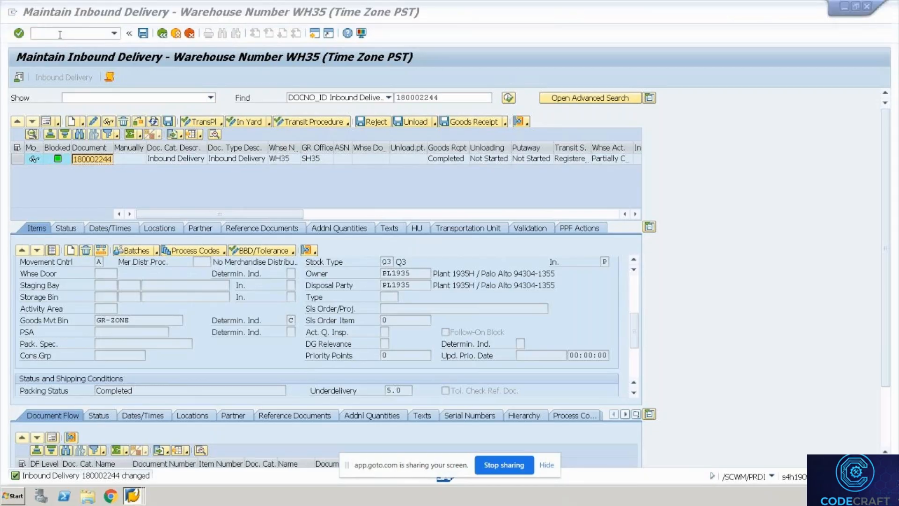
{"action": "key", "text": "Return"}
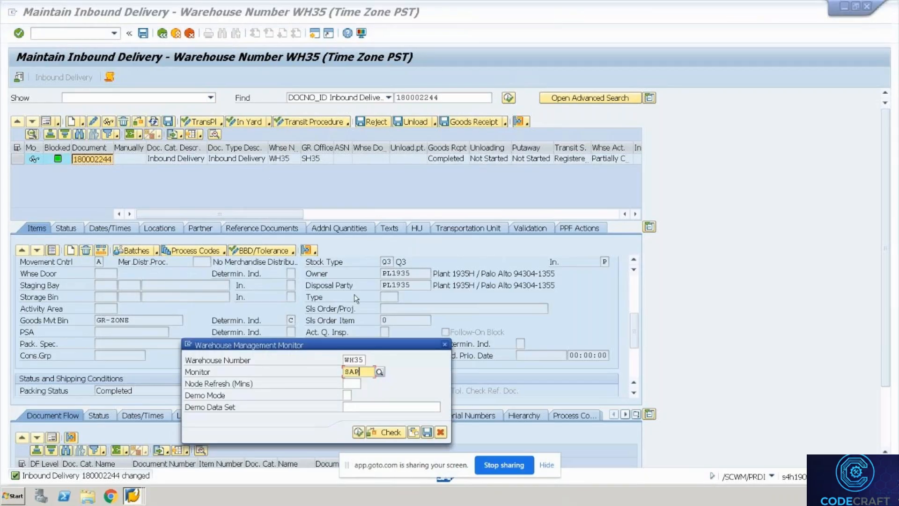
{"action": "left_click", "coordinate": [360, 431]}
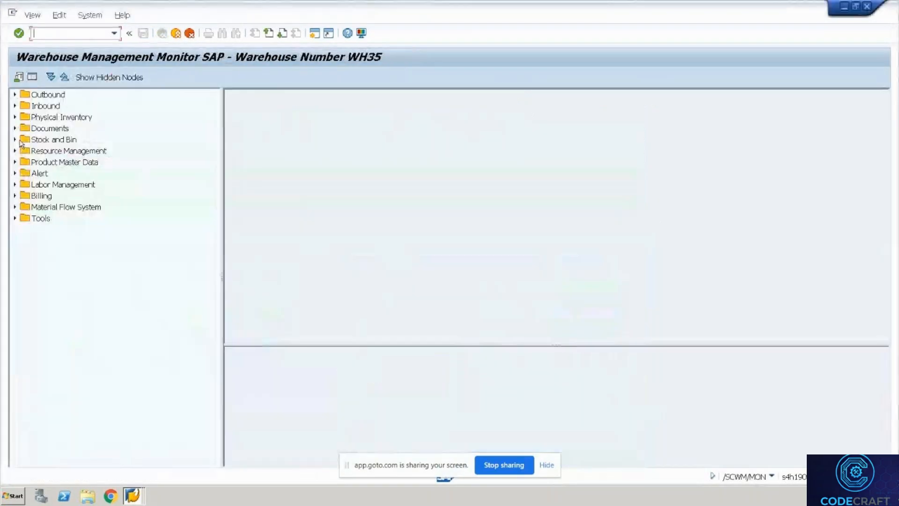
Step: Query the Storage Bin node under Stock and Bin for bin gr-zone
{"action": "left_click", "coordinate": [15, 140]}
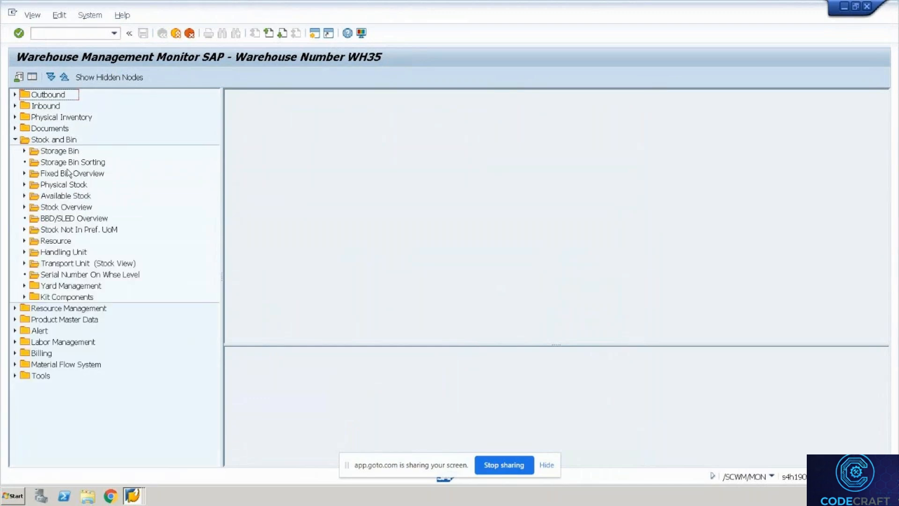
{"action": "left_click", "coordinate": [66, 153]}
{"action": "double_click", "coordinate": [65, 153]}
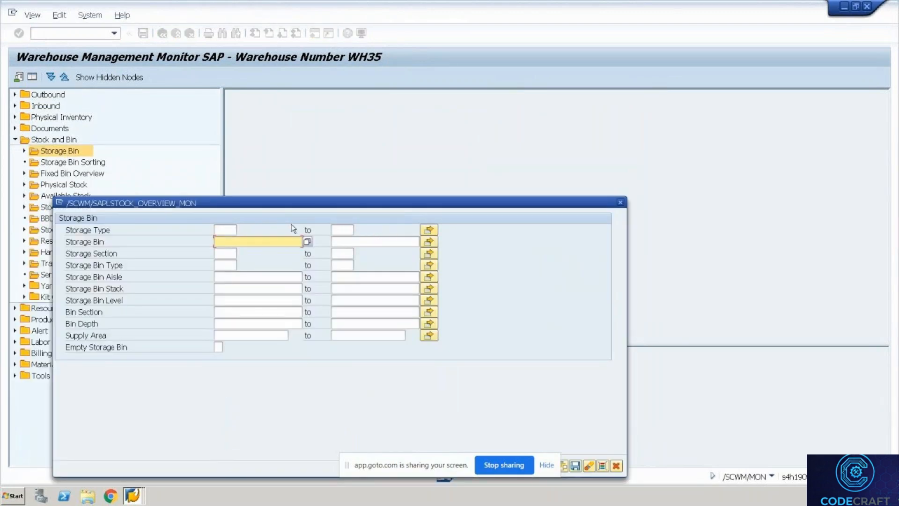
{"action": "type", "text": "GR-"}
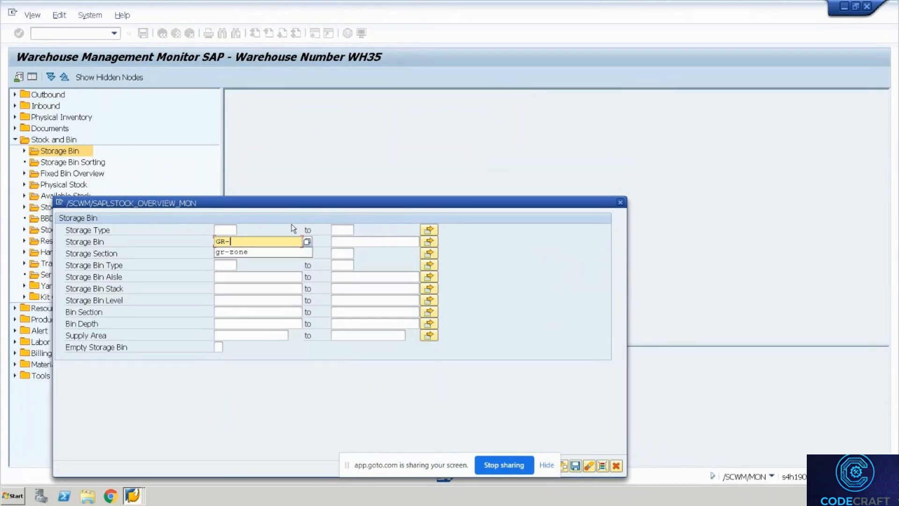
{"action": "key", "text": "Down"}
{"action": "key", "text": "Return"}
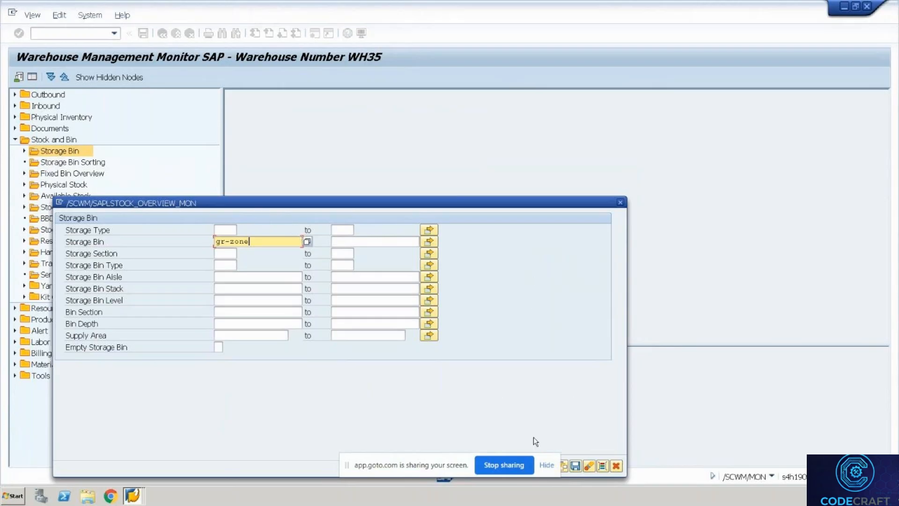
{"action": "left_click", "coordinate": [543, 465]}
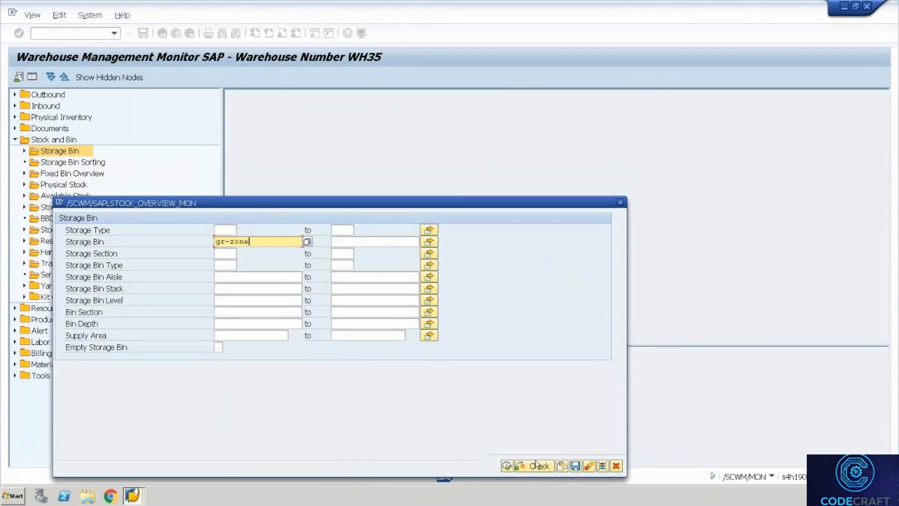
{"action": "left_click", "coordinate": [507, 465]}
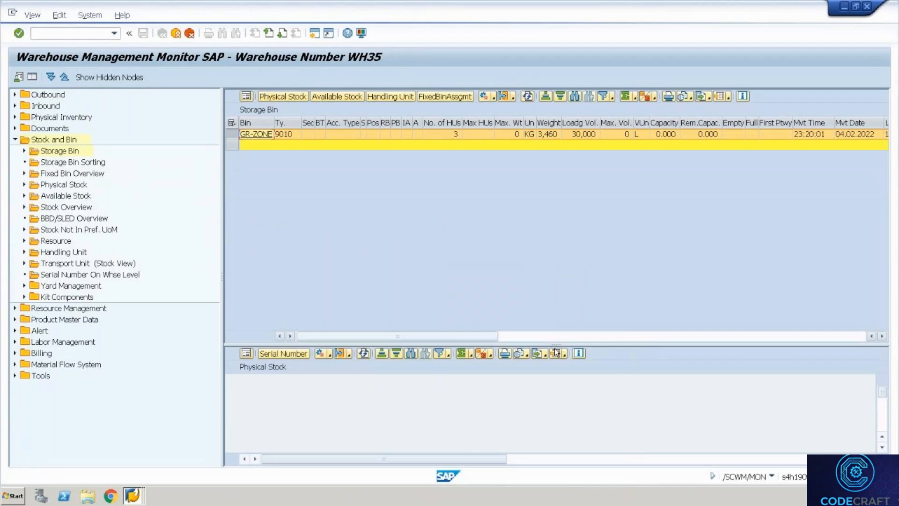
Step: Enlarge the GR-ZONE physical stock list and filter its Document column by the inbound delivery number
{"action": "left_click_drag", "start_coordinate": [556, 347], "coordinate": [534, 189]}
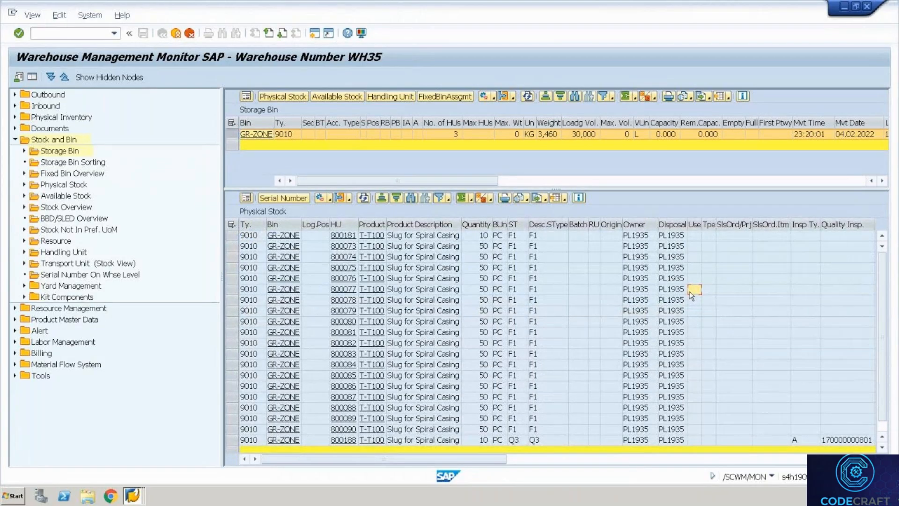
{"action": "key", "text": "Right"}
{"action": "key", "text": "Right"}
{"action": "key", "text": "Right"}
{"action": "key", "text": "Right"}
{"action": "key", "text": "Right"}
{"action": "key", "text": "Right"}
{"action": "key", "text": "Right"}
{"action": "key", "text": "Right"}
{"action": "key", "text": "Right"}
{"action": "key", "text": "Right"}
{"action": "key", "text": "Right"}
{"action": "key", "text": "Right"}
{"action": "key", "text": "Right"}
{"action": "key", "text": "Right"}
{"action": "key", "text": "Right"}
{"action": "key", "text": "Right"}
{"action": "key", "text": "Right"}
{"action": "key", "text": "Right"}
{"action": "key", "text": "Right"}
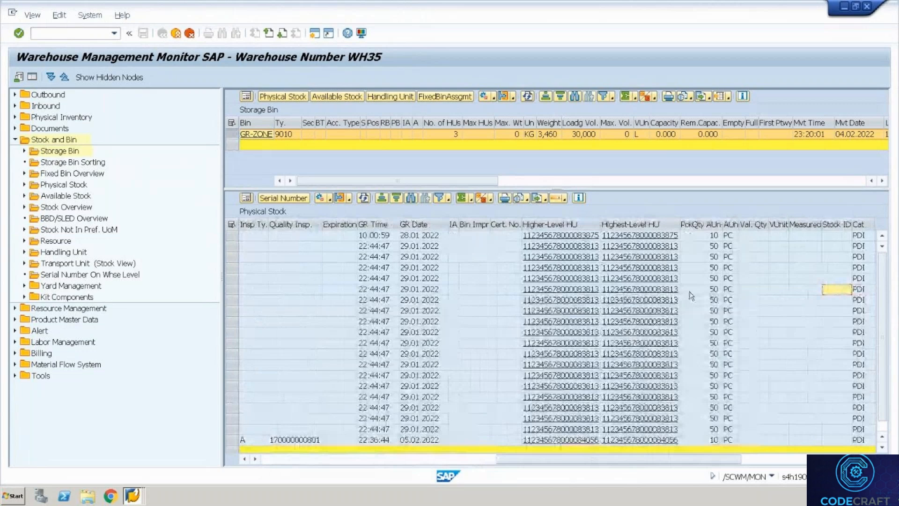
{"action": "key", "text": "Right"}
{"action": "key", "text": "Right"}
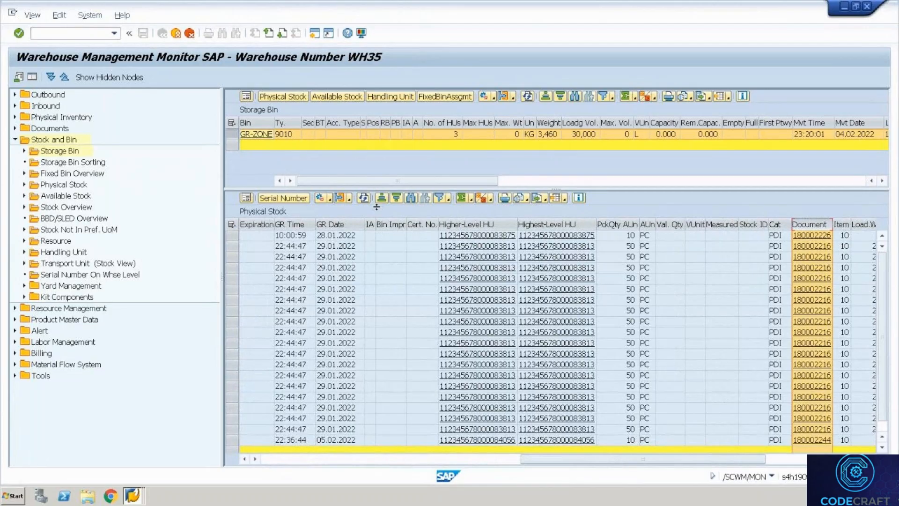
{"action": "left_click", "coordinate": [435, 200]}
{"action": "type", "text": "180002244"}
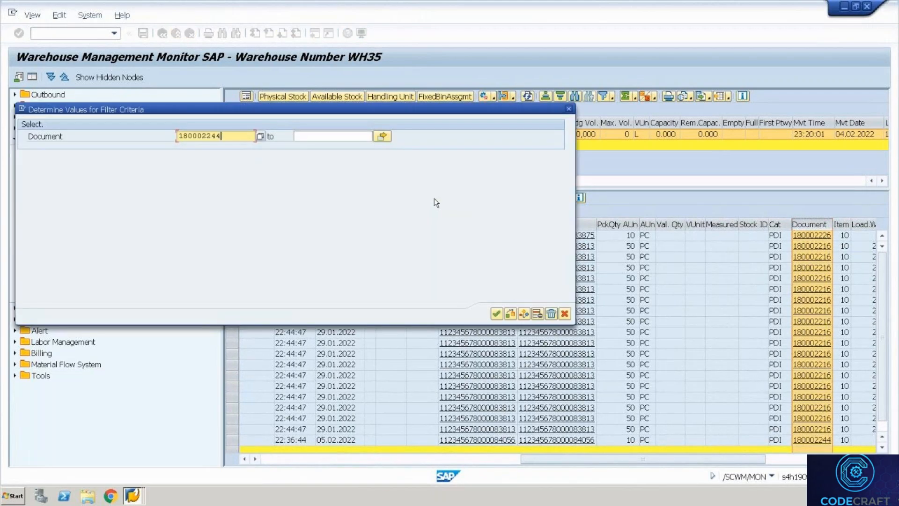
{"action": "key", "text": "Return"}
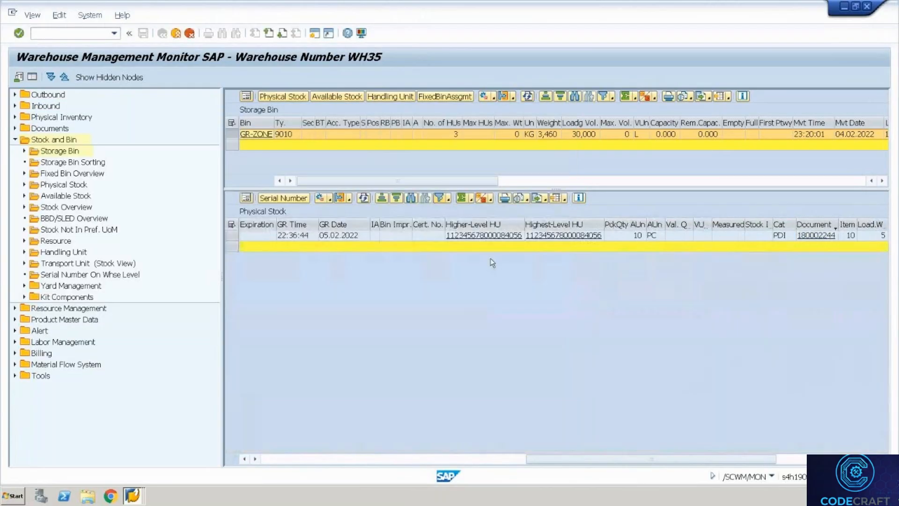
Step: Check the filtered stock's stock type description, inspection type and quality inspection number
{"action": "left_click", "coordinate": [269, 457]}
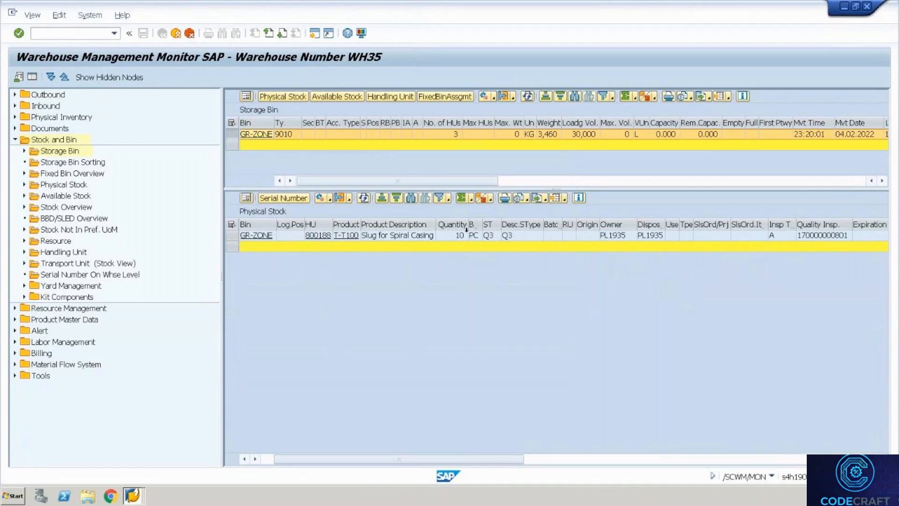
{"action": "left_click", "coordinate": [499, 236]}
{"action": "left_click", "coordinate": [527, 237]}
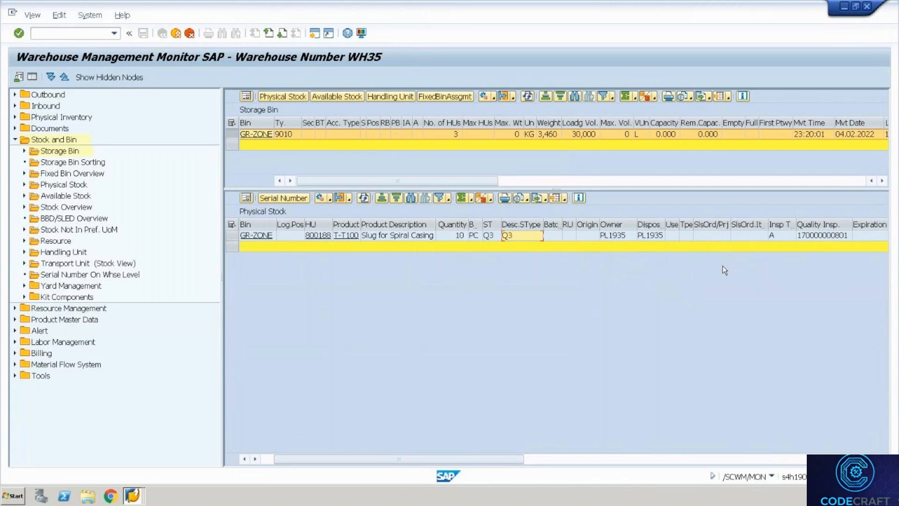
{"action": "left_click", "coordinate": [772, 236]}
{"action": "left_click", "coordinate": [823, 236]}
{"action": "double_click", "coordinate": [823, 236]}
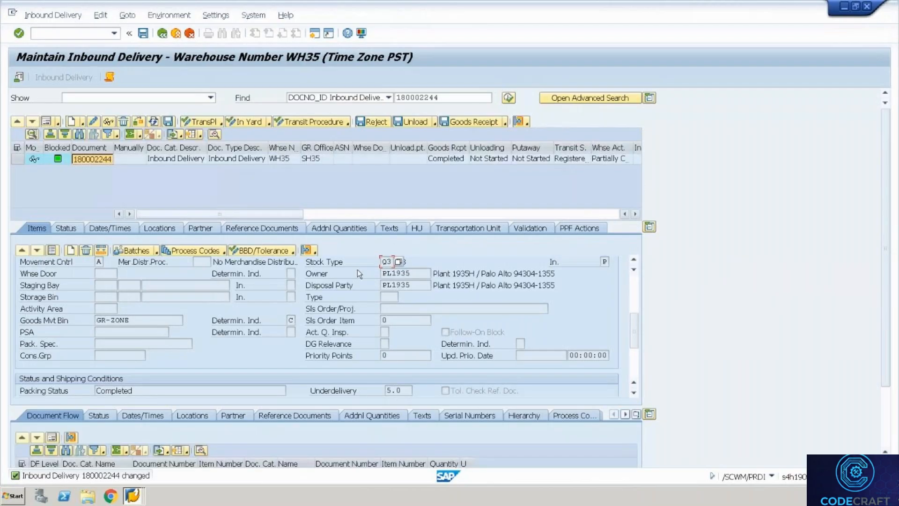
Step: Display the quality inspection for the inbound delivery item and switch to its inspection lot
{"action": "left_click", "coordinate": [315, 253]}
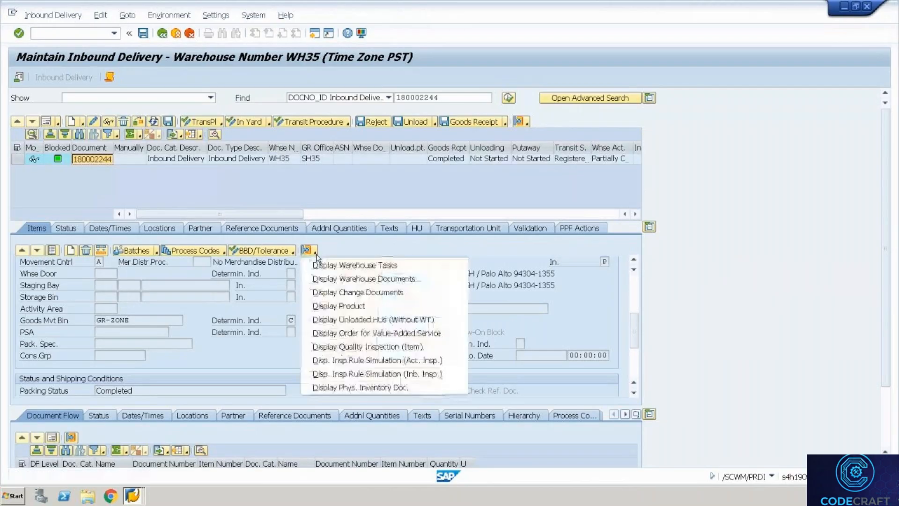
{"action": "left_click", "coordinate": [359, 344]}
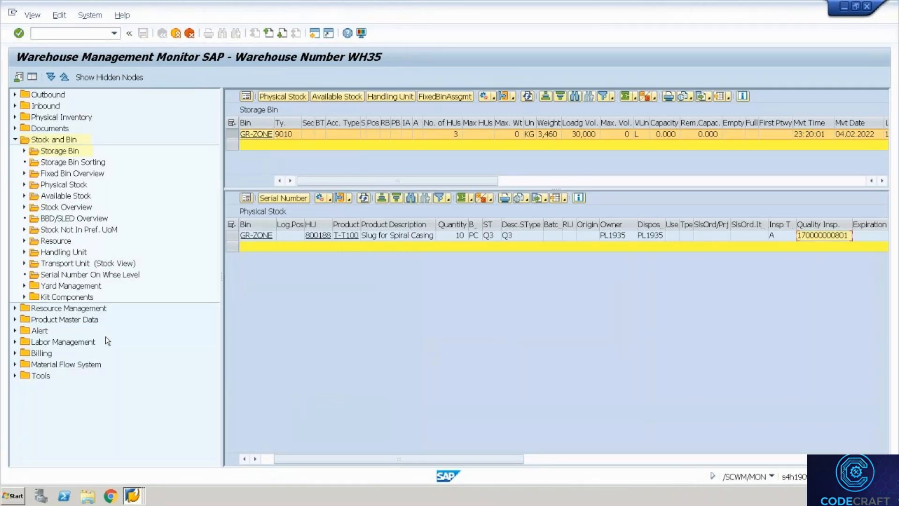
{"action": "key", "text": "alt+Tab"}
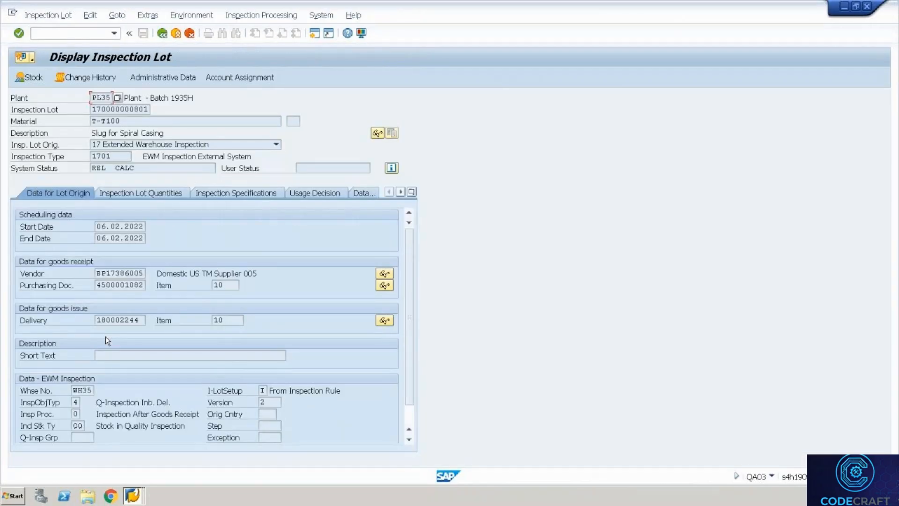
Step: Examine the inspection lot's origin options and the I-LotSetup entry in its EWM inspection data
{"action": "left_click", "coordinate": [142, 147]}
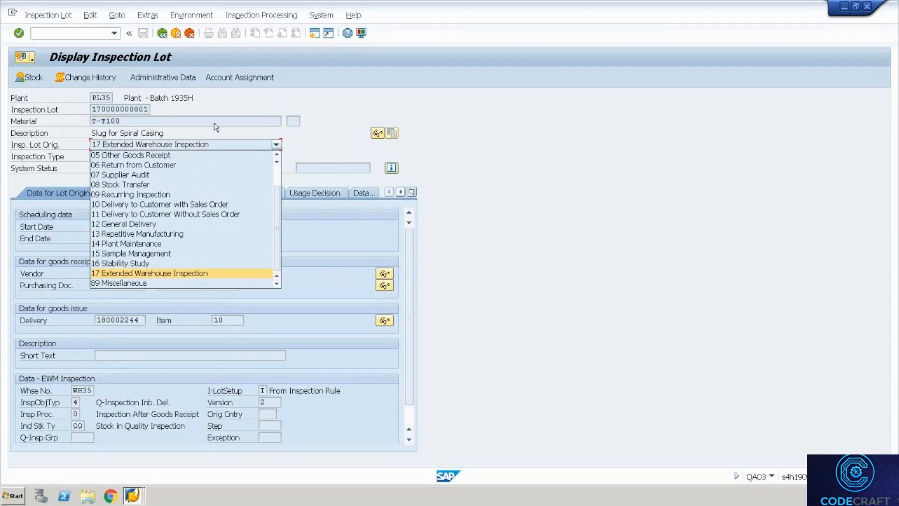
{"action": "left_click", "coordinate": [249, 103]}
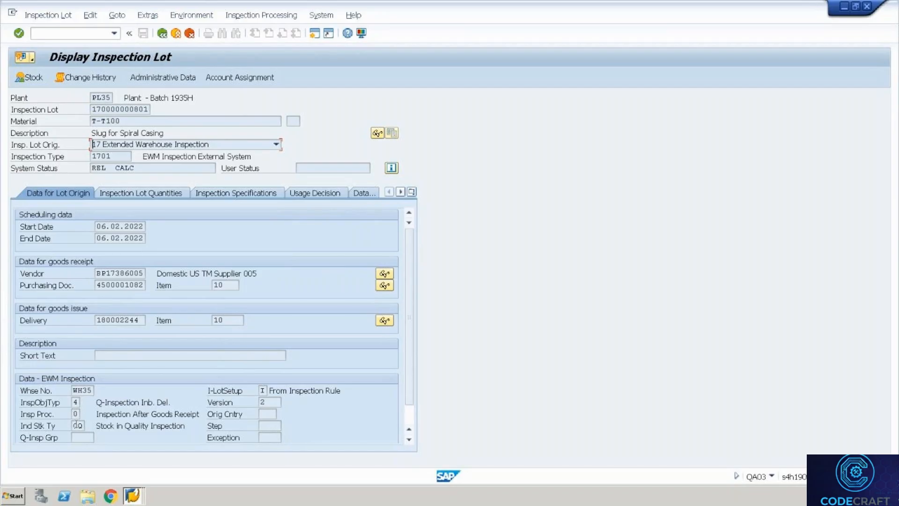
{"action": "left_click", "coordinate": [265, 391]}
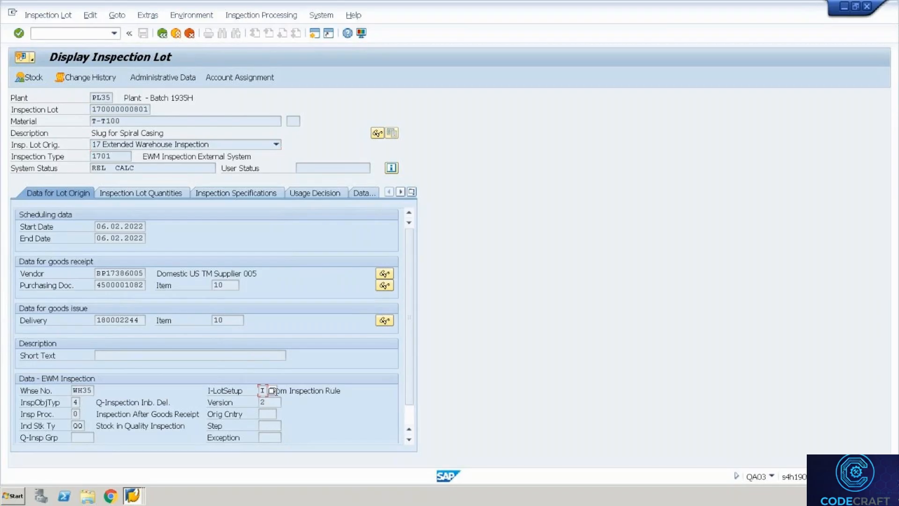
Step: Check the available I-LotSetup values, comparing From Material Master with From Inspection Rule, and close the value list
{"action": "left_click", "coordinate": [273, 390]}
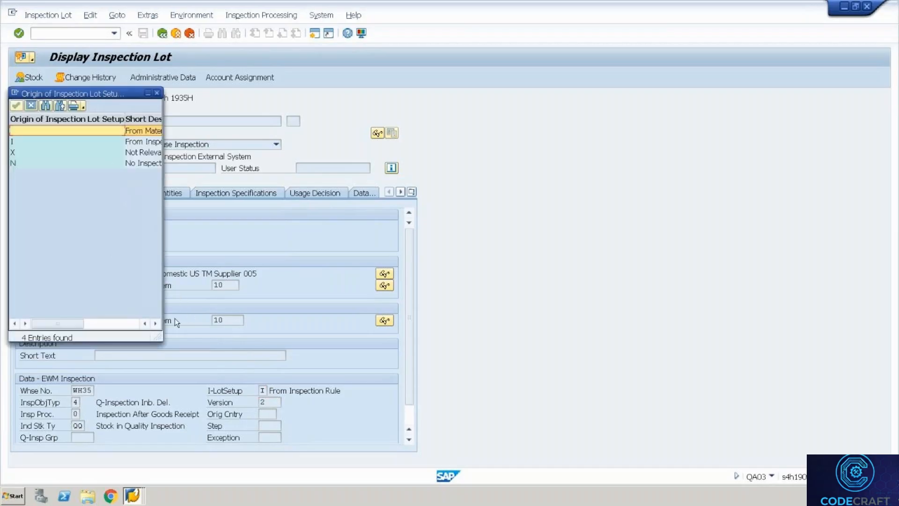
{"action": "left_click_drag", "start_coordinate": [161, 335], "coordinate": [313, 311]}
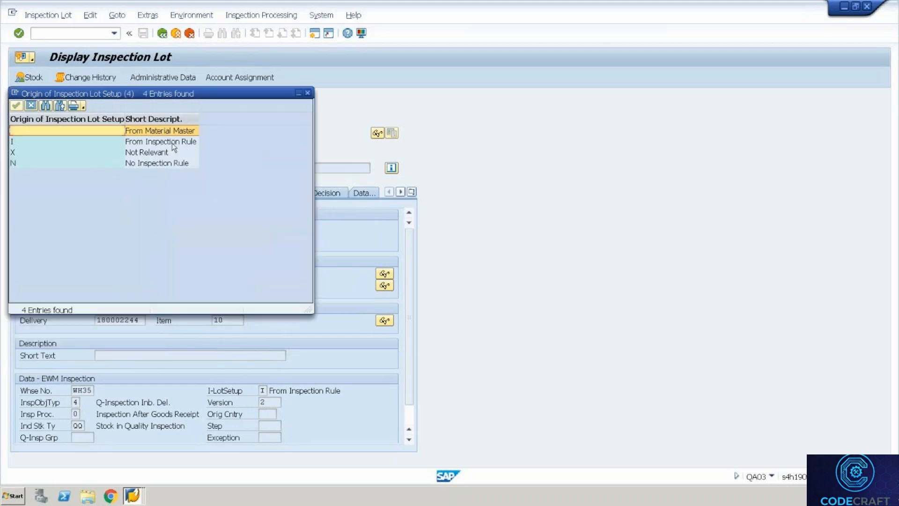
{"action": "left_click", "coordinate": [173, 143]}
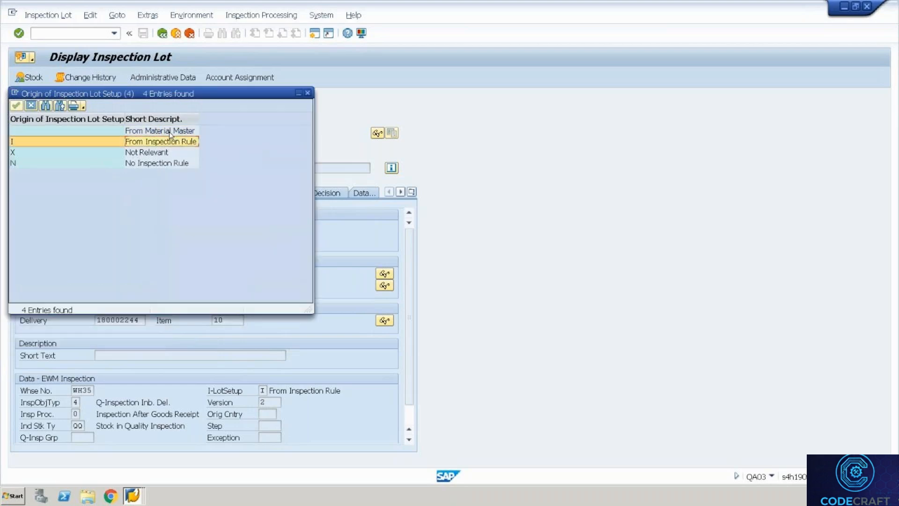
{"action": "left_click", "coordinate": [169, 132]}
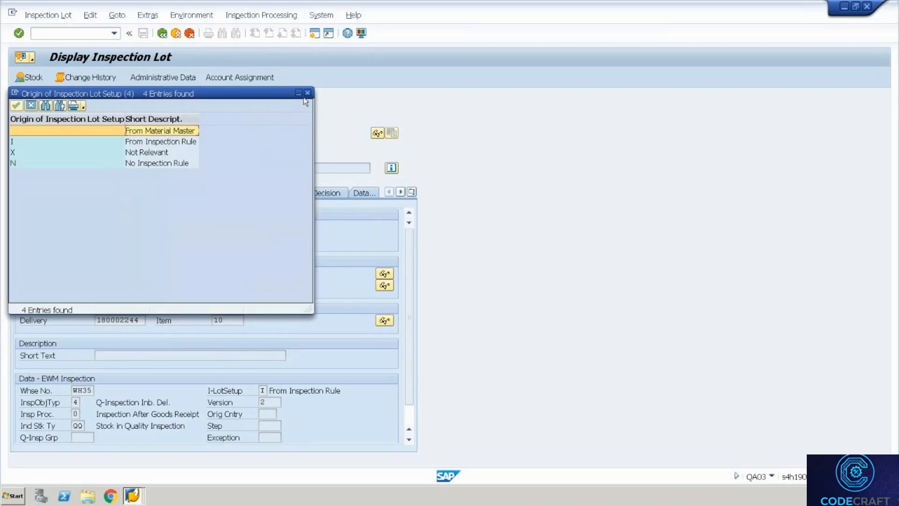
{"action": "left_click", "coordinate": [180, 143]}
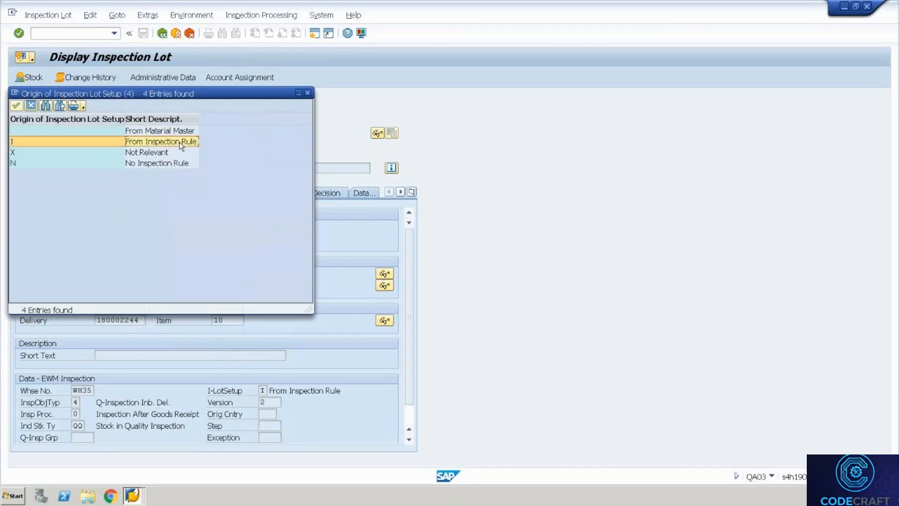
{"action": "left_click", "coordinate": [308, 94]}
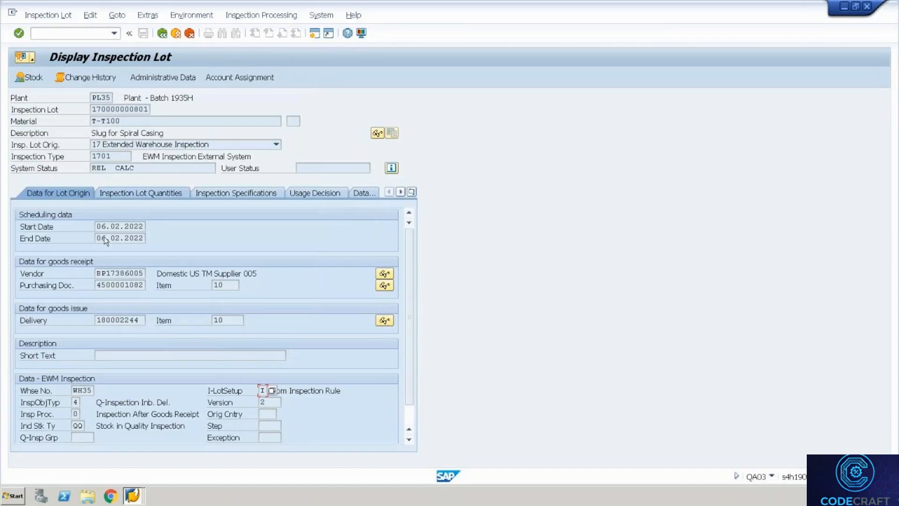
Step: Review the inspection lot's quantities, inspection specifications, usage decision and account assignment data, ending on the usage decision
{"action": "left_click", "coordinate": [151, 196]}
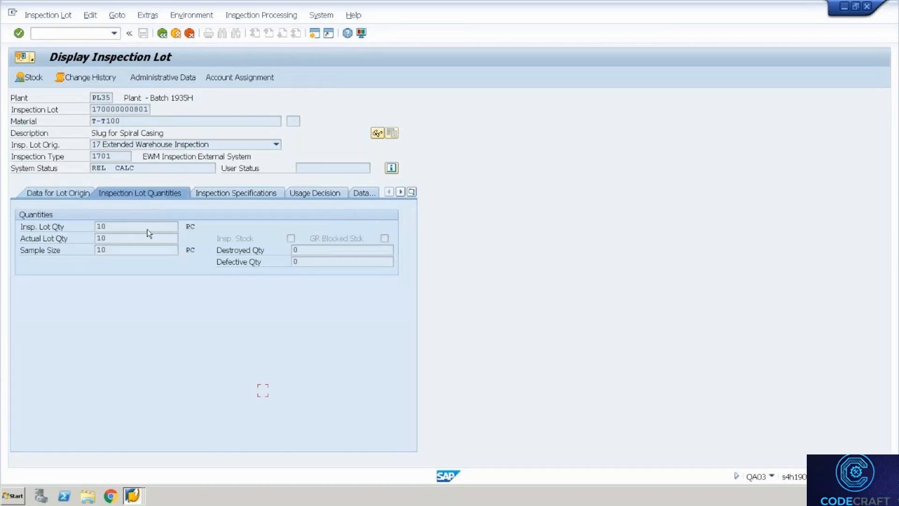
{"action": "left_click", "coordinate": [256, 199]}
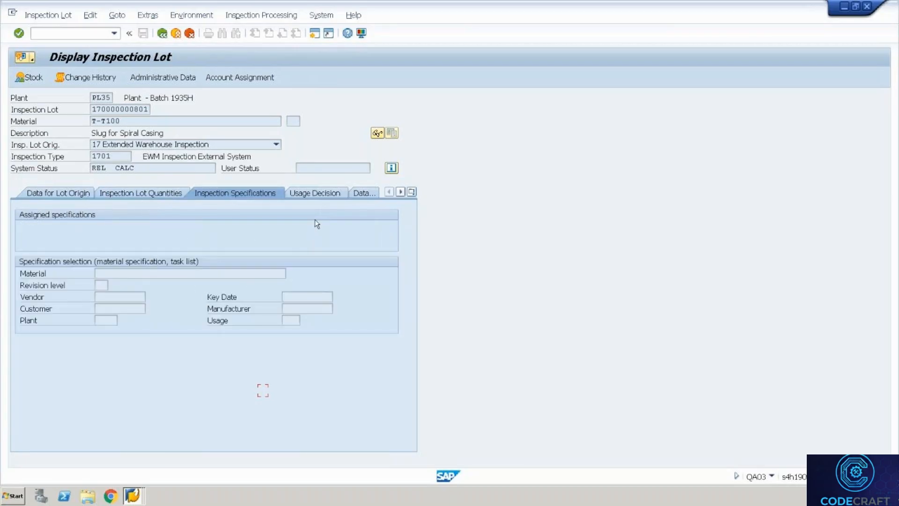
{"action": "left_click", "coordinate": [307, 192]}
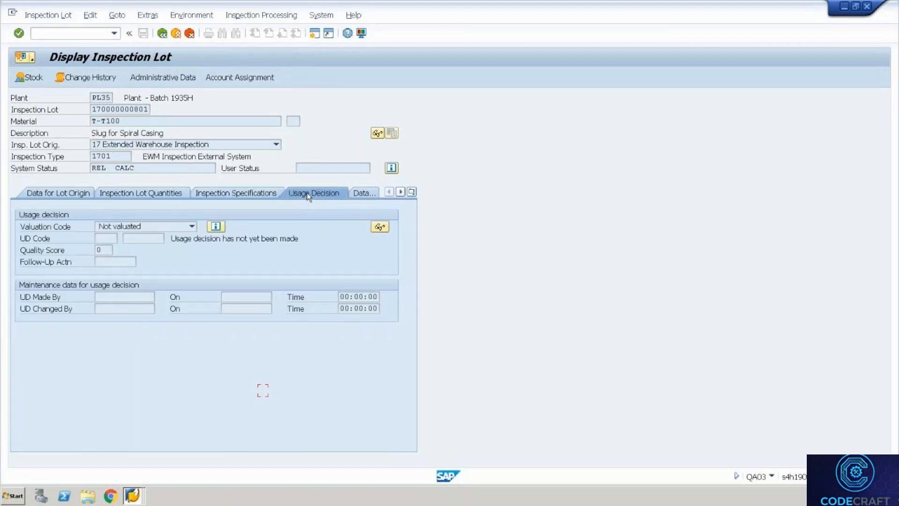
{"action": "left_click", "coordinate": [364, 193]}
{"action": "left_click", "coordinate": [266, 193]}
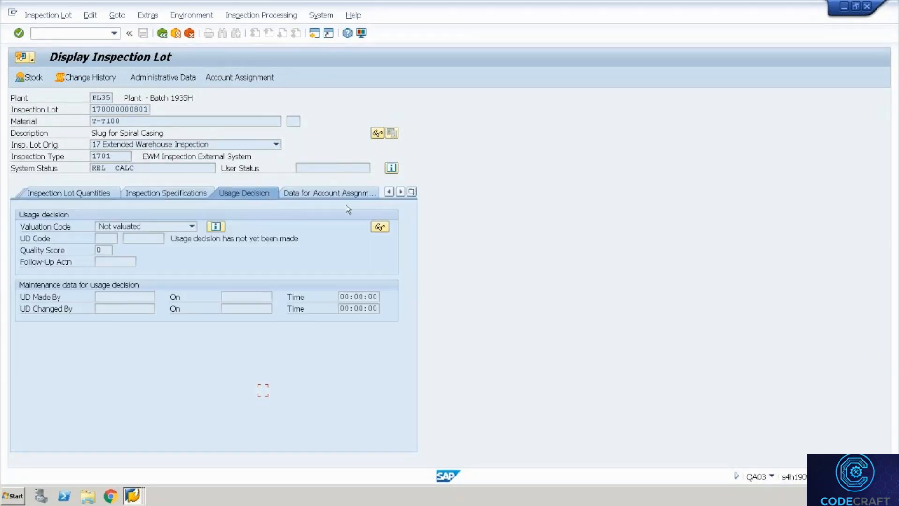
{"action": "left_click", "coordinate": [412, 192]}
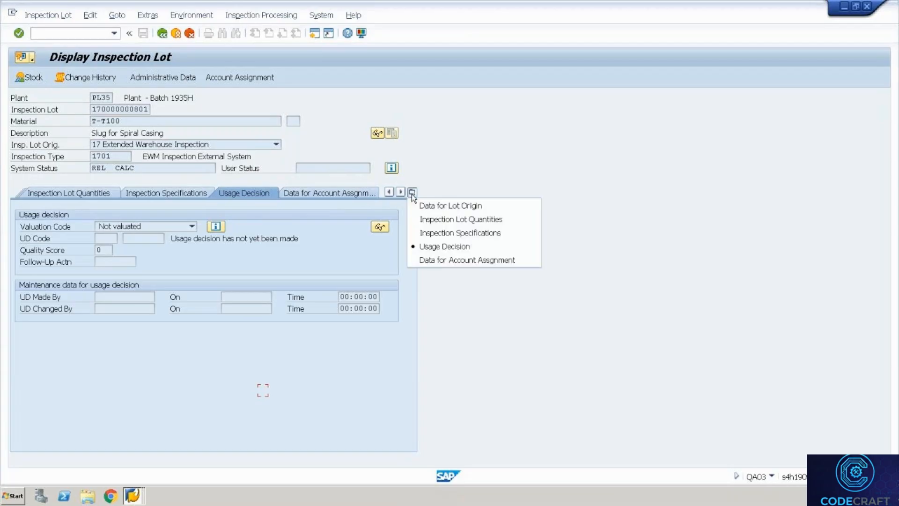
{"action": "left_click", "coordinate": [442, 261]}
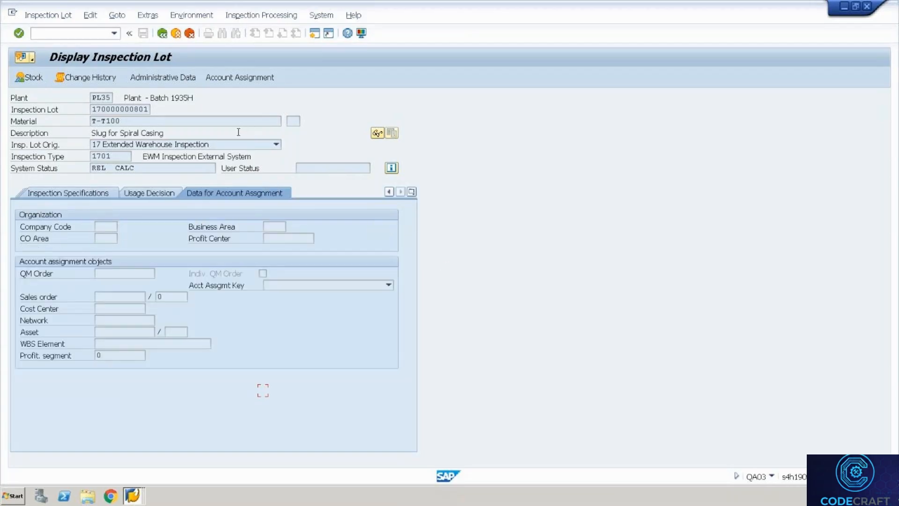
{"action": "left_click", "coordinate": [137, 192]}
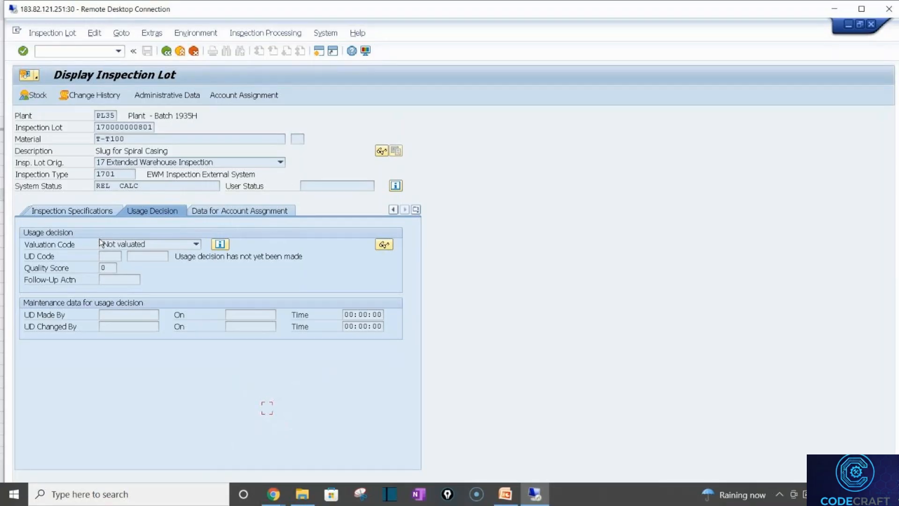
{"action": "left_click", "coordinate": [275, 494]}
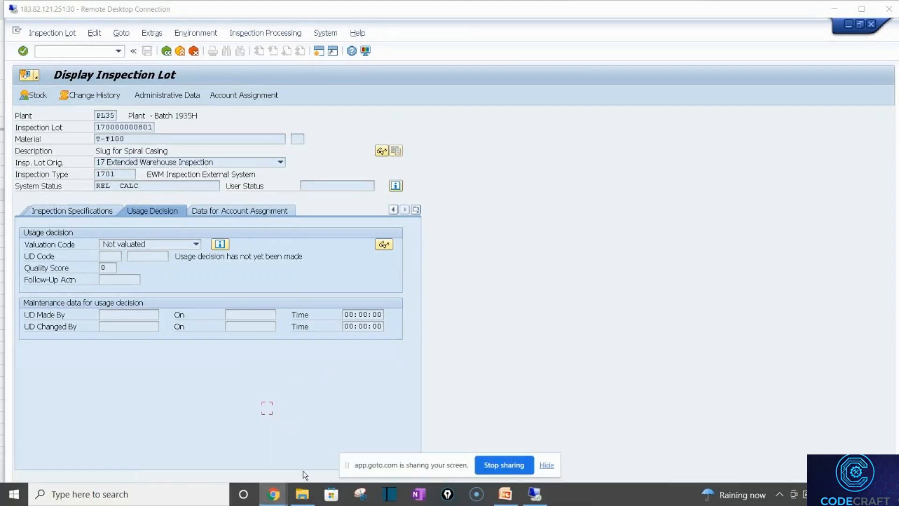
{"action": "mouse_move", "coordinate": [301, 502]}
{"action": "mouse_move", "coordinate": [274, 494]}
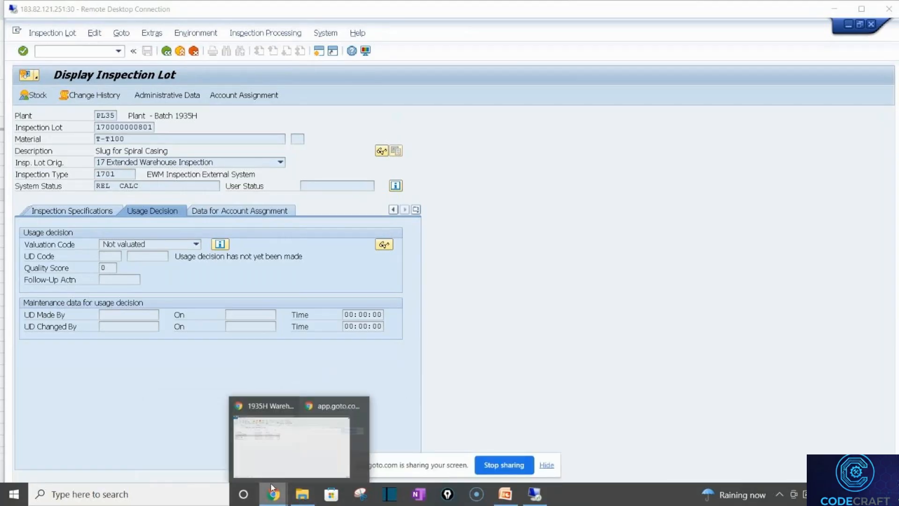
{"action": "left_click", "coordinate": [344, 464]}
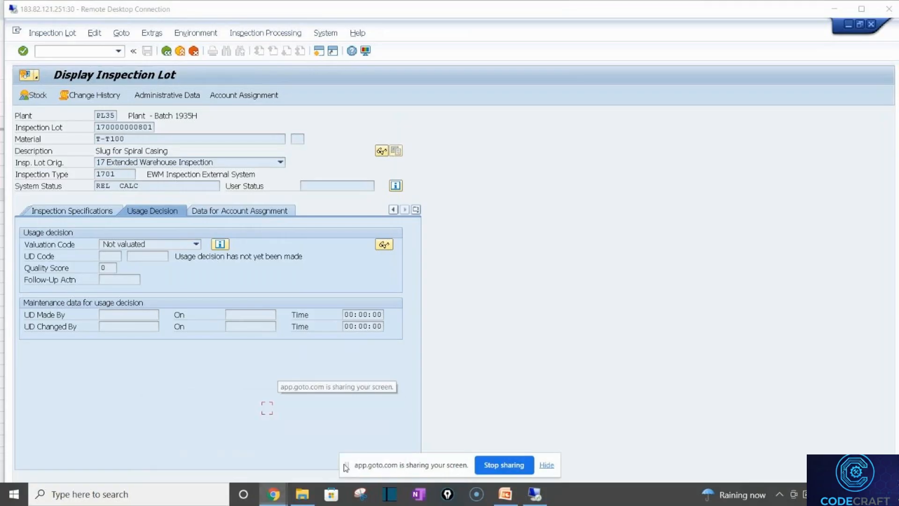
{"action": "mouse_move", "coordinate": [274, 496]}
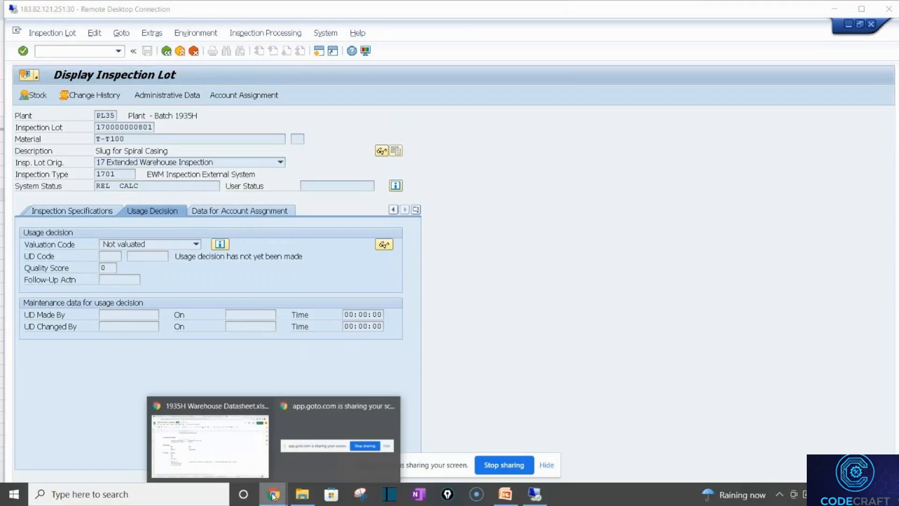
{"action": "left_click", "coordinate": [210, 442]}
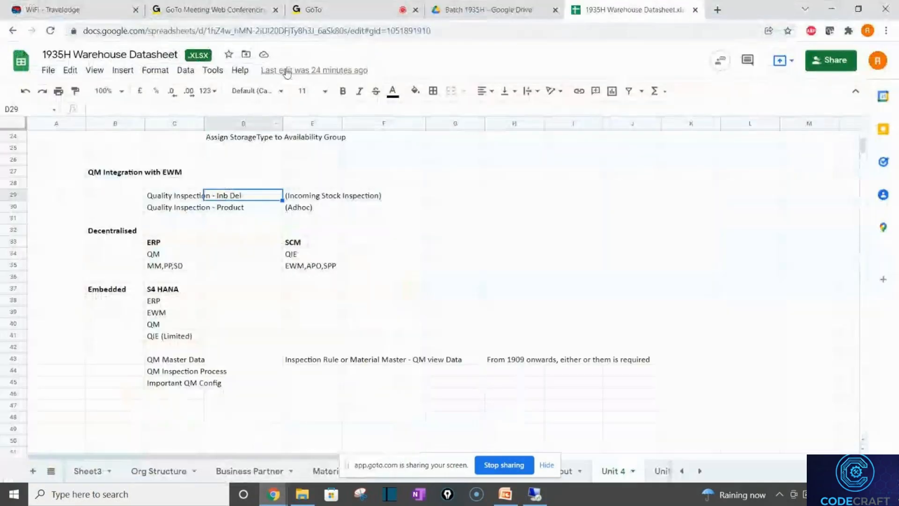
{"action": "left_click", "coordinate": [375, 4]}
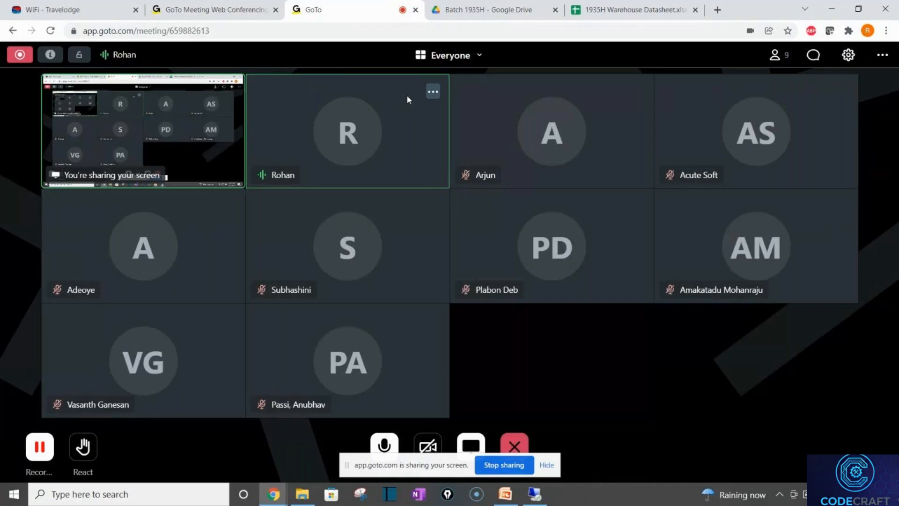
{"action": "key", "text": "alt+Tab"}
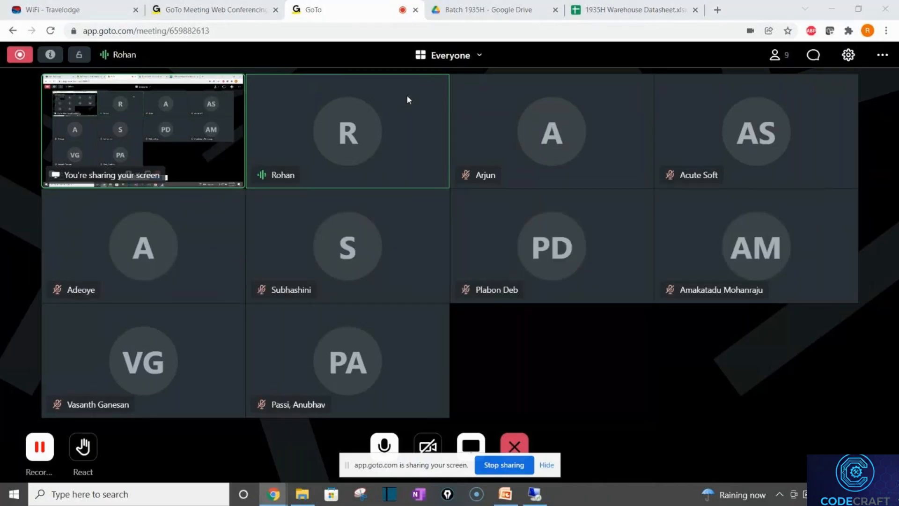
{"action": "key", "text": "alt+Tab"}
{"action": "key", "text": "alt+Tab"}
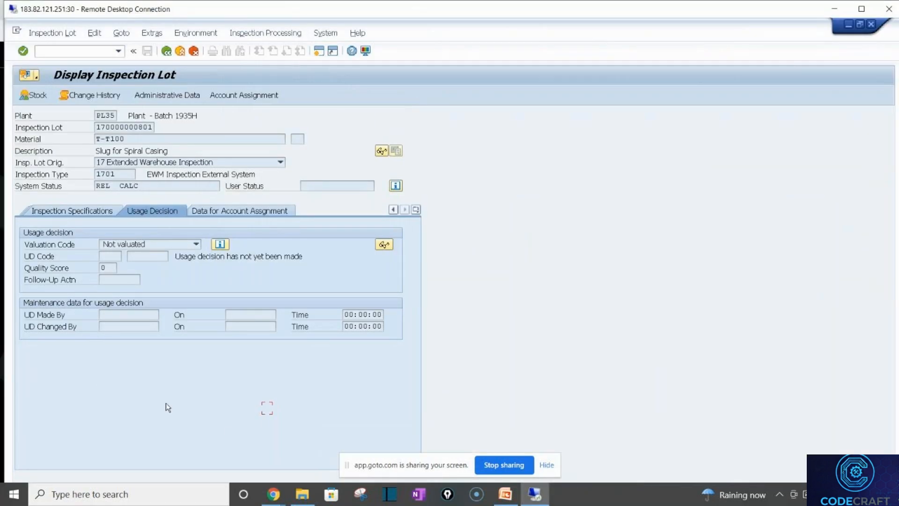
Step: Switch to the 1935H Warehouse Datasheet in Chrome, hide the screen-sharing notice and open the Warehouse Layout sheet
{"action": "left_click", "coordinate": [281, 500]}
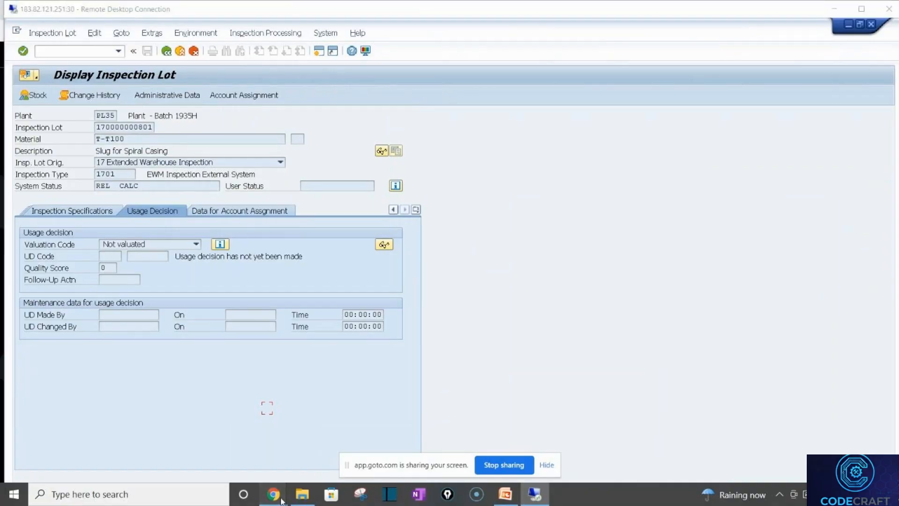
{"action": "left_click", "coordinate": [226, 436]}
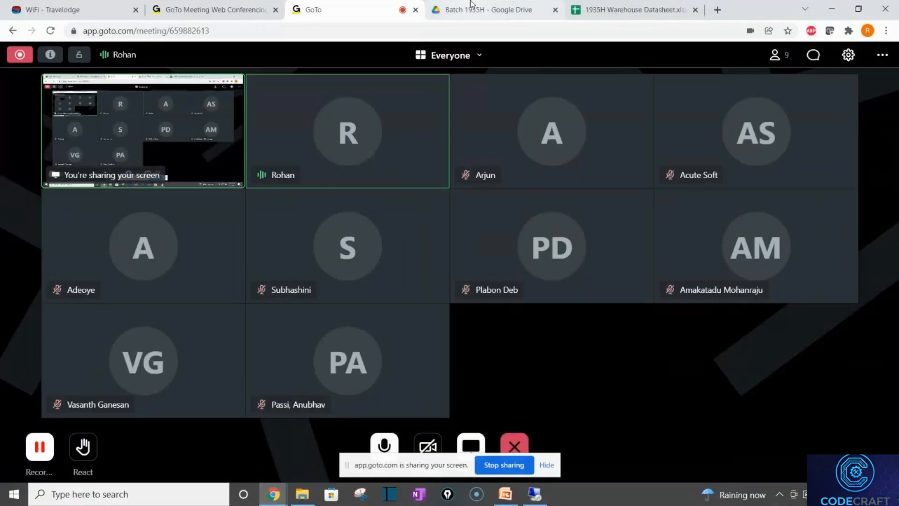
{"action": "left_click", "coordinate": [629, 10]}
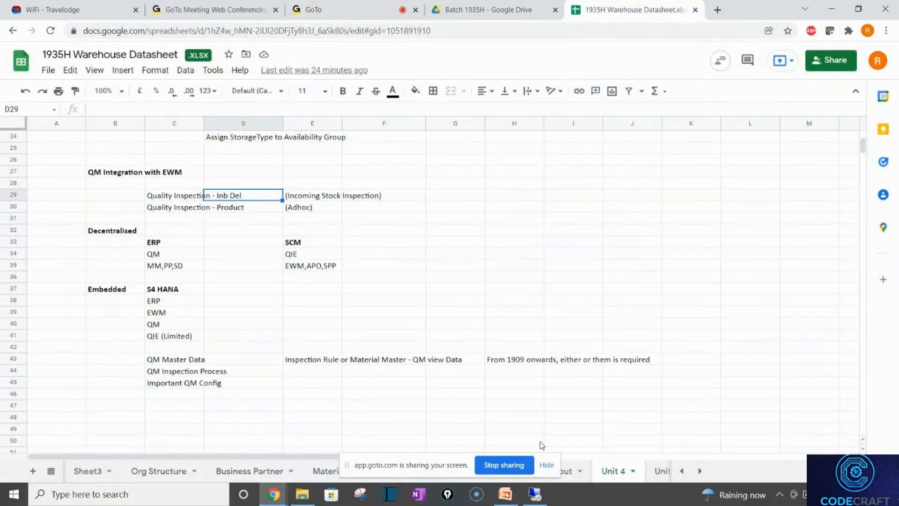
{"action": "left_click", "coordinate": [546, 465]}
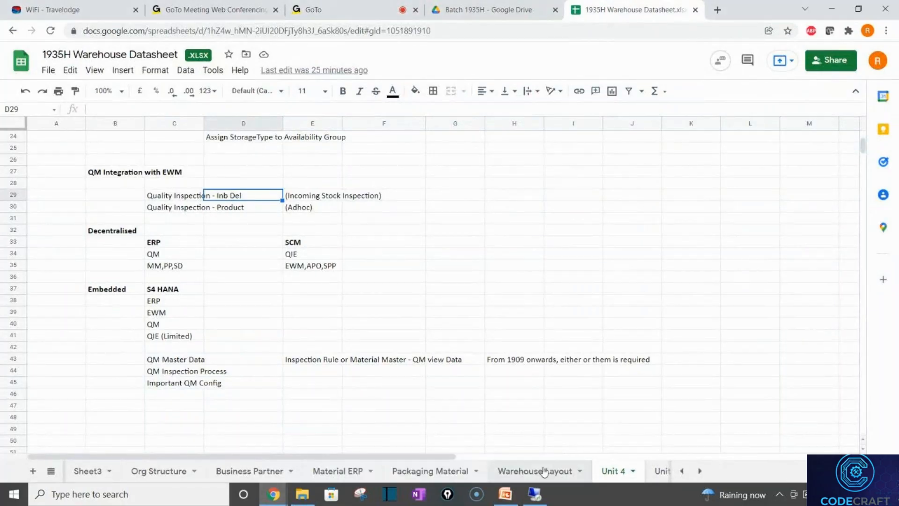
{"action": "left_click", "coordinate": [543, 471]}
Step: Examine the WH35 layout's GR-Zone 9010 and the Quality area 8020 to trace the stock's path to inspection
{"action": "left_click", "coordinate": [209, 302]}
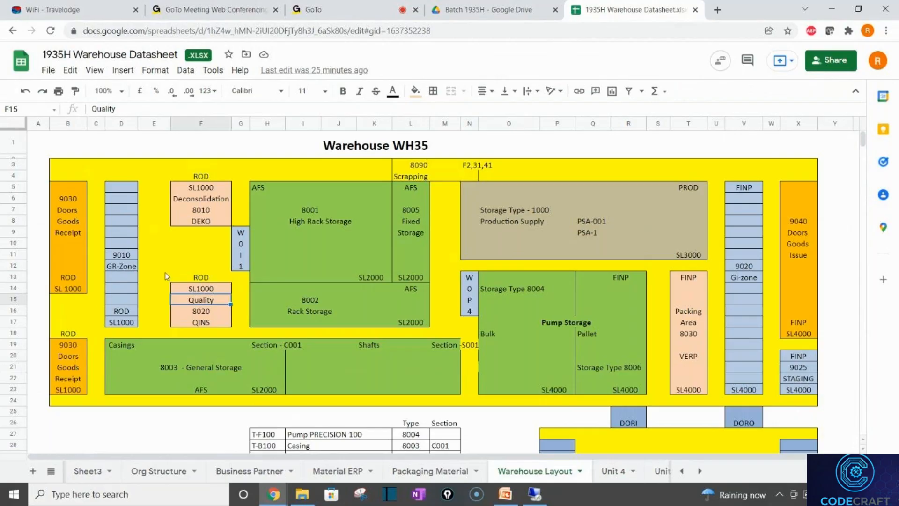
{"action": "left_click_drag", "start_coordinate": [167, 276], "coordinate": [244, 323]}
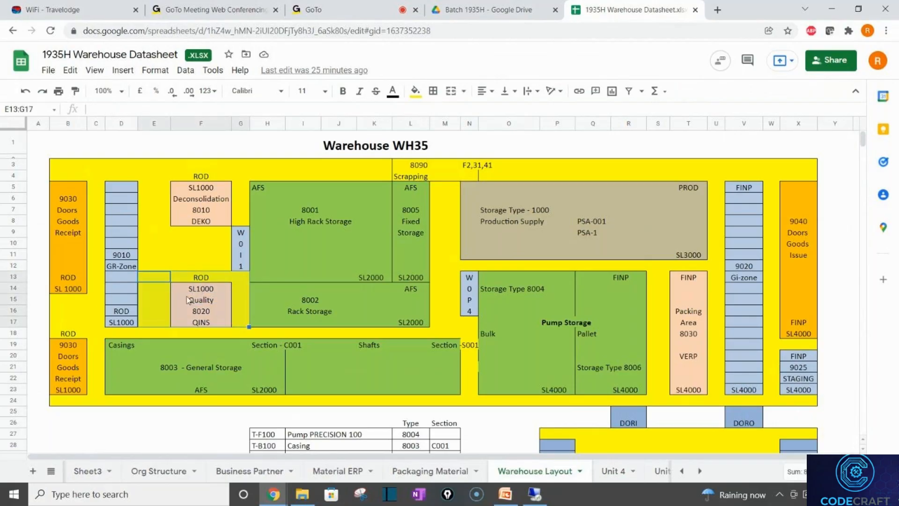
{"action": "left_click", "coordinate": [113, 270]}
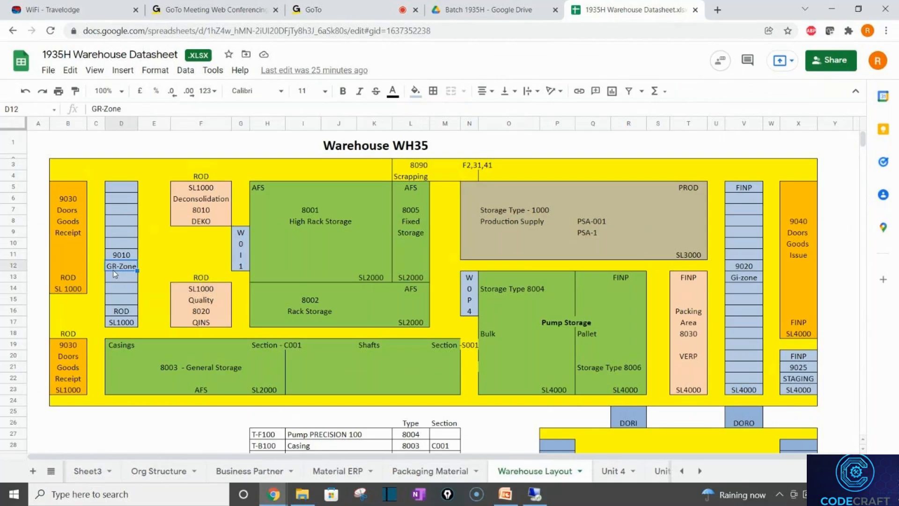
{"action": "left_click", "coordinate": [116, 275]}
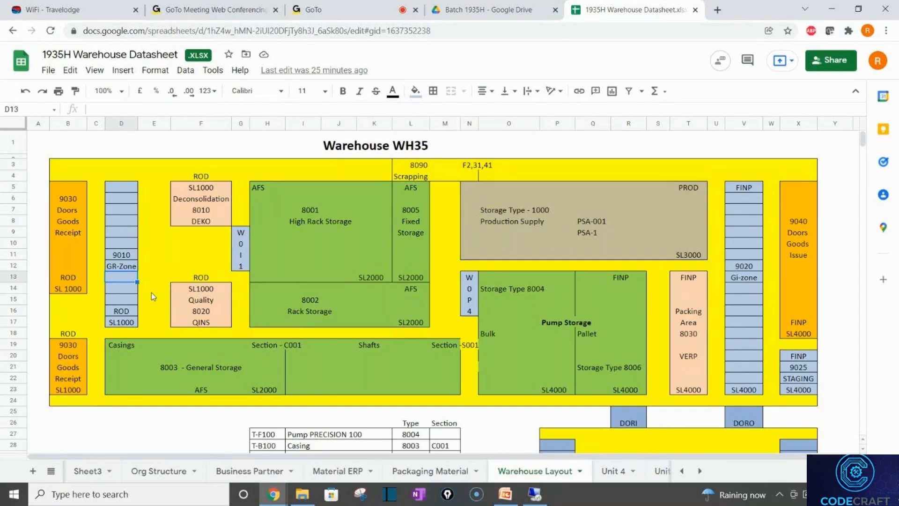
{"action": "left_click", "coordinate": [224, 307]}
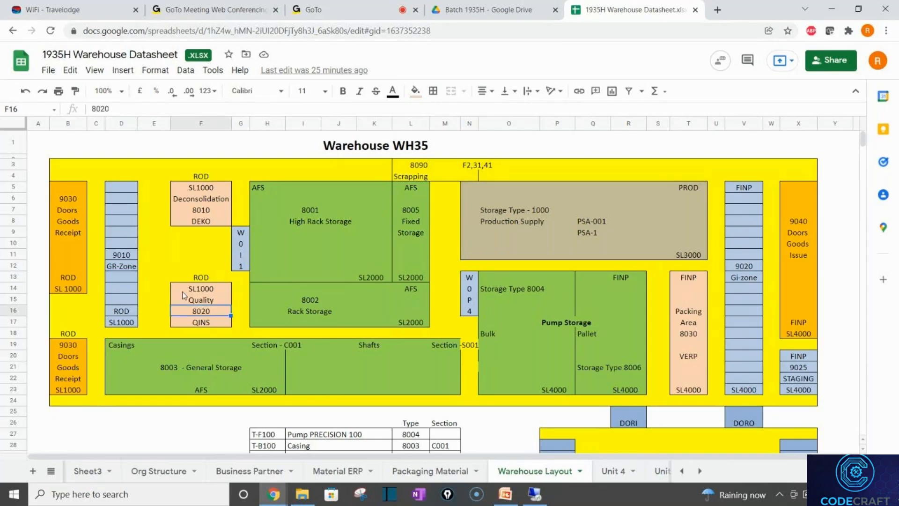
{"action": "left_click_drag", "start_coordinate": [178, 291], "coordinate": [177, 282]}
{"action": "left_click_drag", "start_coordinate": [177, 282], "coordinate": [197, 303]}
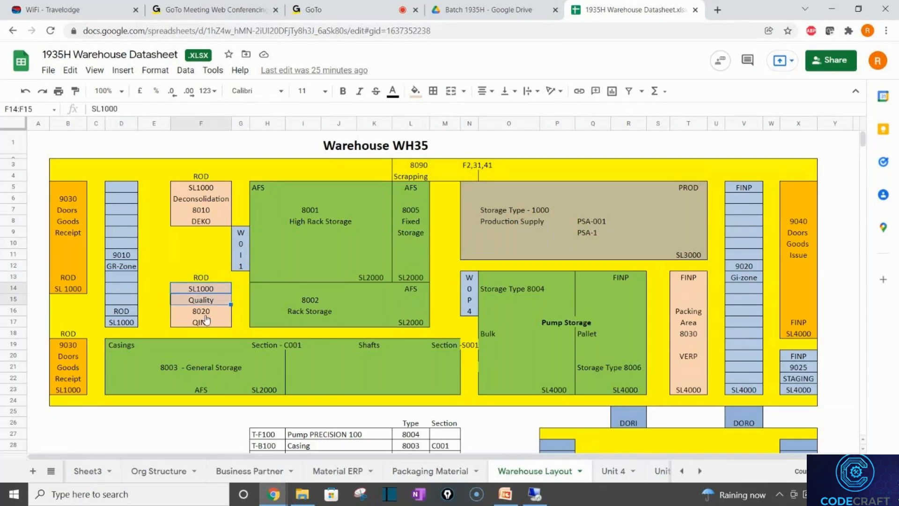
{"action": "right_click", "coordinate": [196, 303]}
{"action": "left_click", "coordinate": [161, 266]}
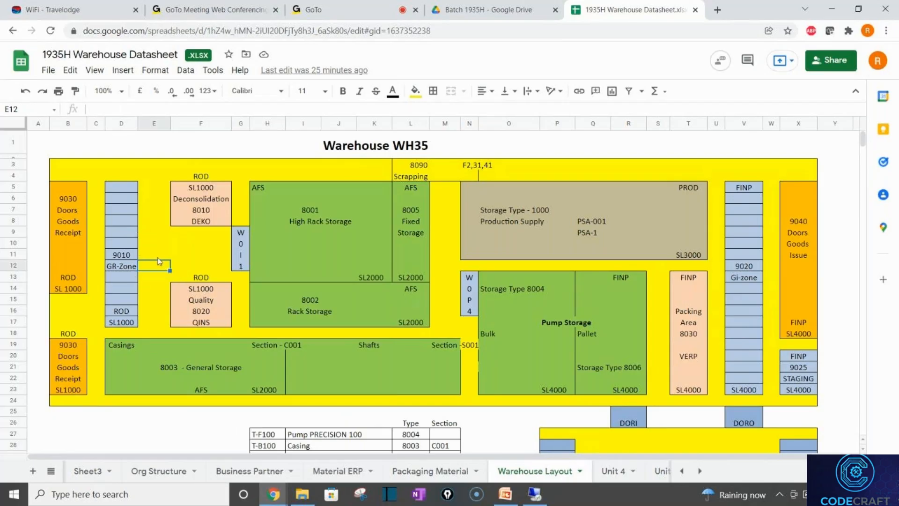
{"action": "left_click_drag", "start_coordinate": [178, 283], "coordinate": [197, 327]}
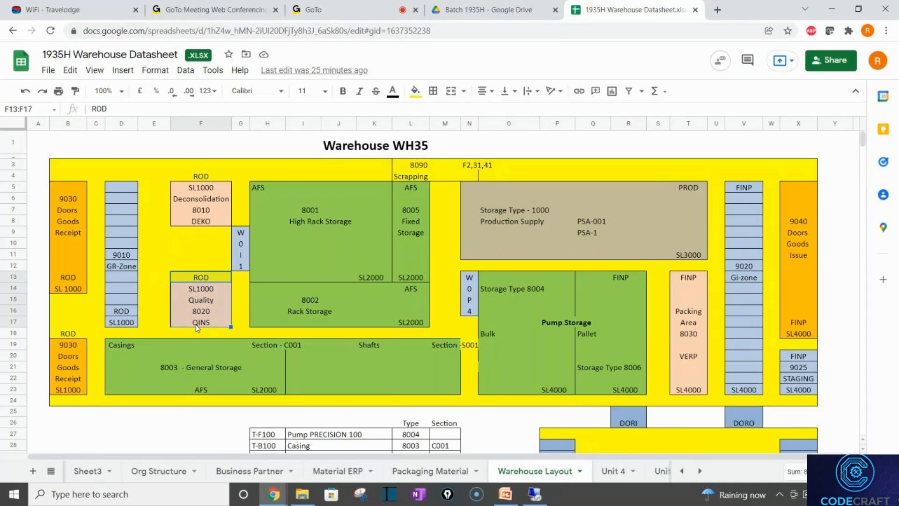
{"action": "left_click", "coordinate": [117, 255]}
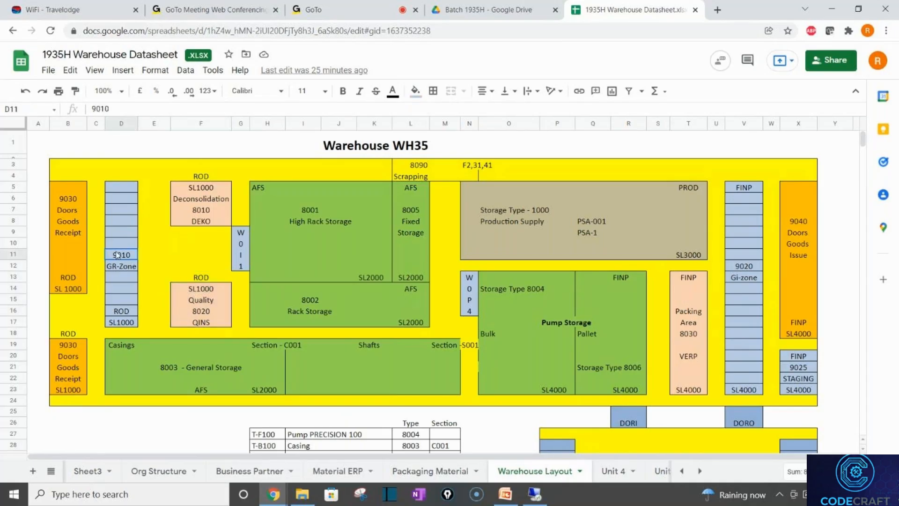
{"action": "left_click", "coordinate": [211, 313]}
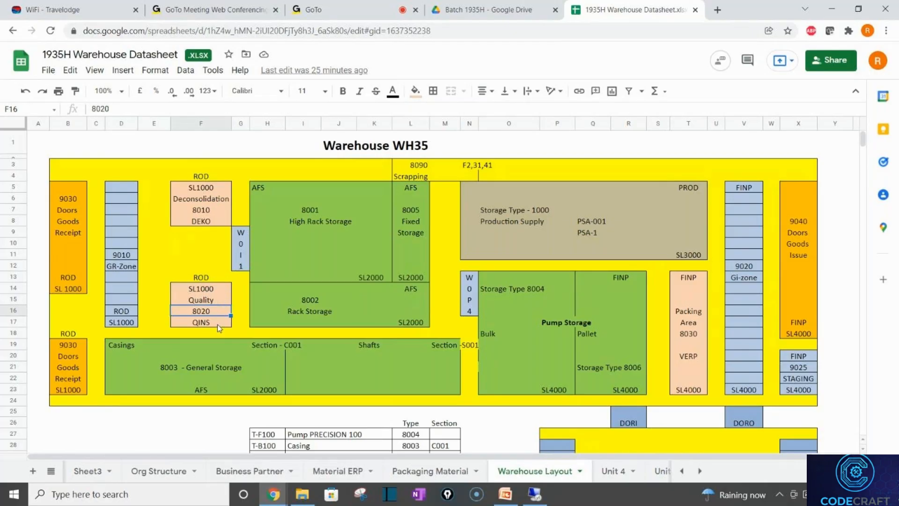
Step: Trace the stock's route on the WH35 layout between GR-Zone 9010, the Quality area and High Rack Storage 8001
{"action": "left_click", "coordinate": [118, 299]}
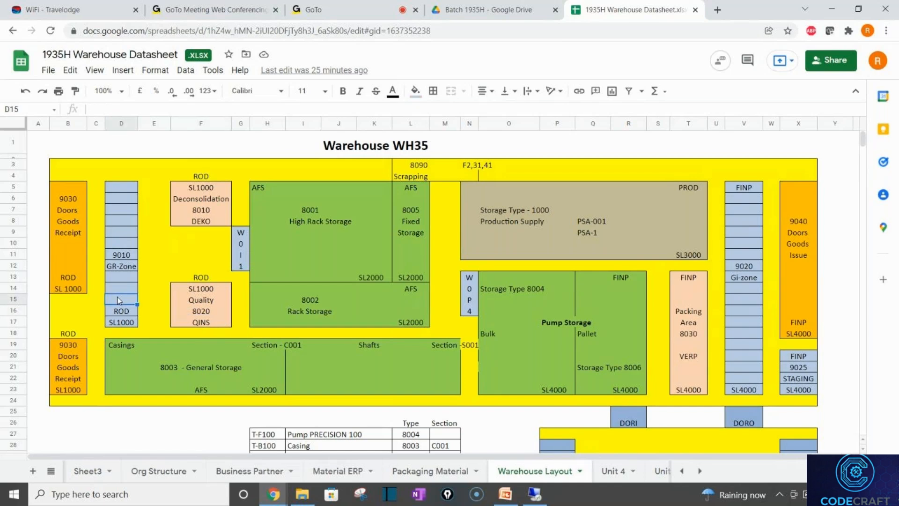
{"action": "left_click", "coordinate": [209, 304]}
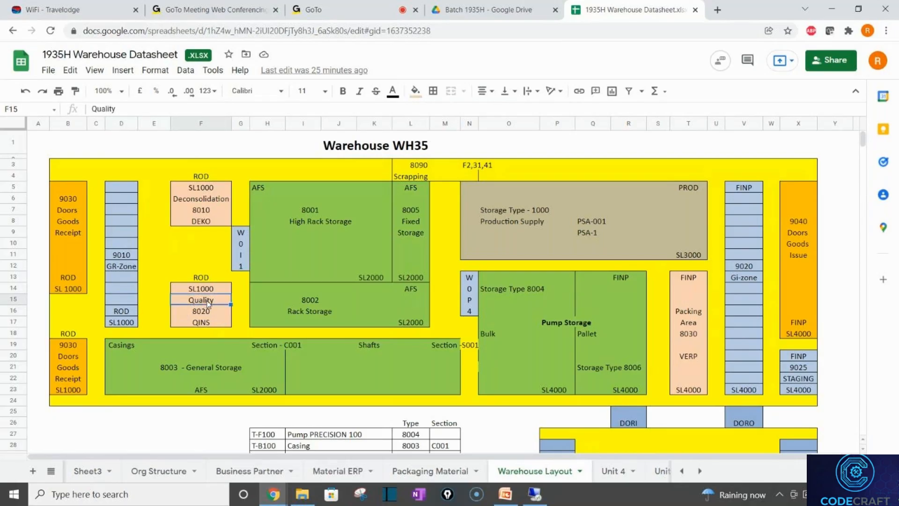
{"action": "left_click", "coordinate": [125, 259]}
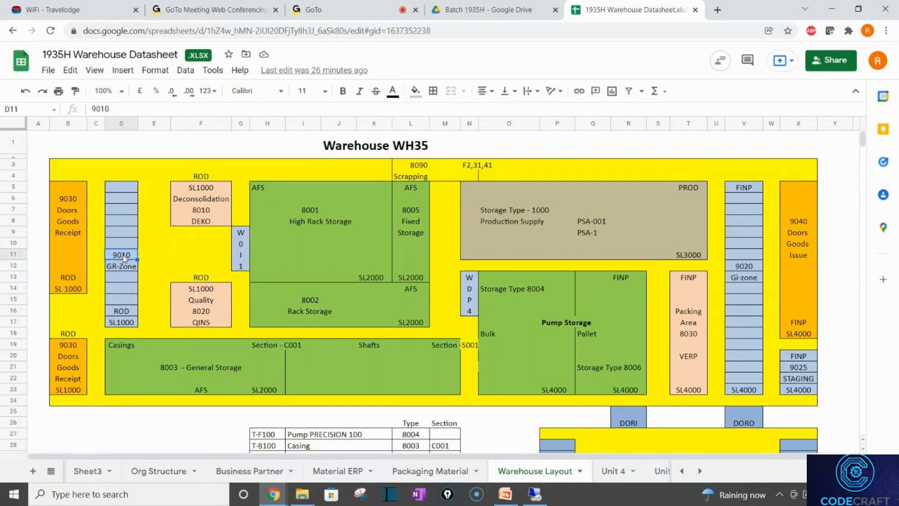
{"action": "left_click", "coordinate": [222, 299]}
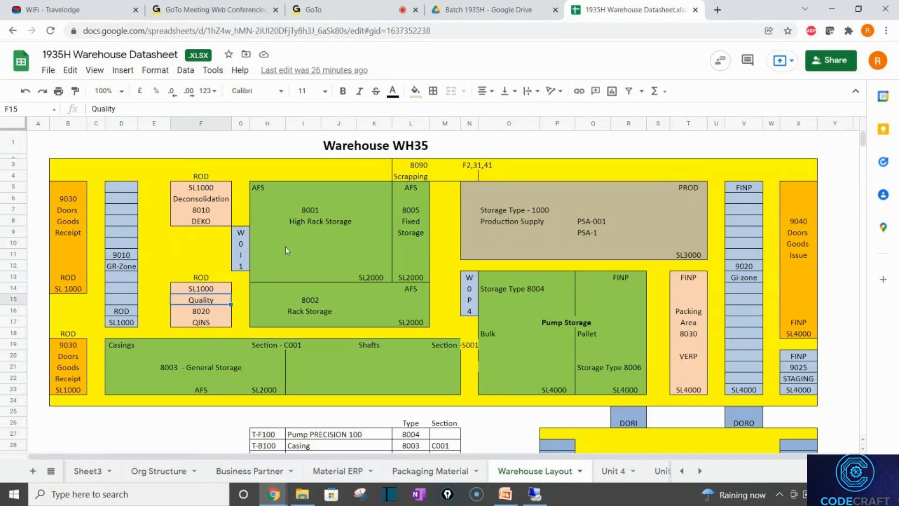
{"action": "left_click", "coordinate": [302, 249]}
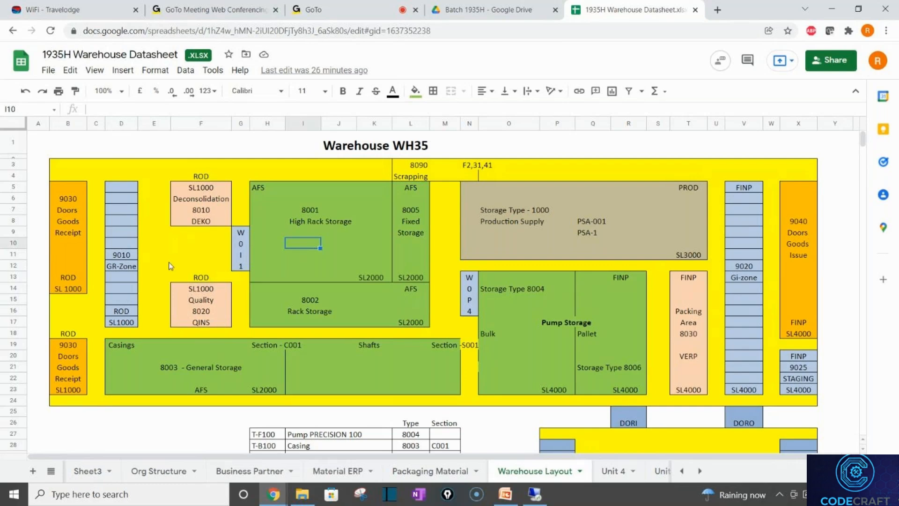
{"action": "left_click", "coordinate": [129, 245]}
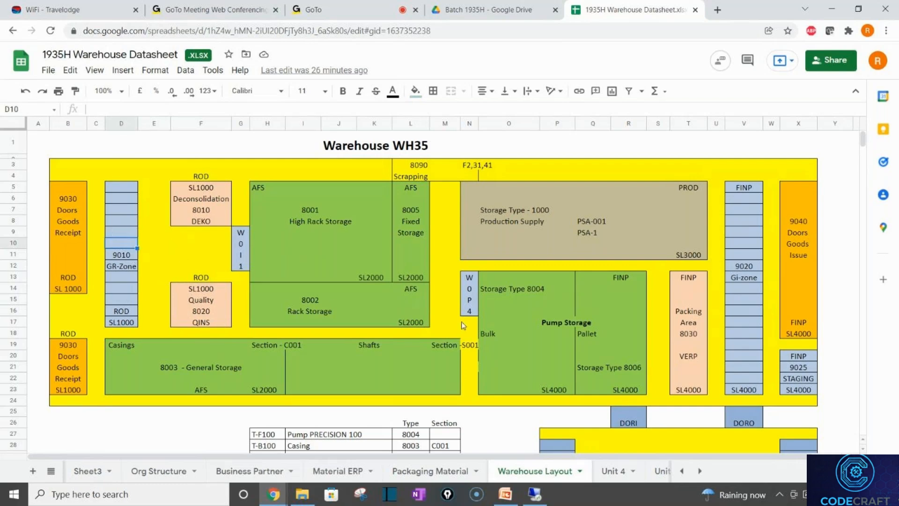
Step: Switch to the SAP remote desktop session, maximize it and close the Display Material T-T100 window
{"action": "left_click", "coordinate": [537, 495]}
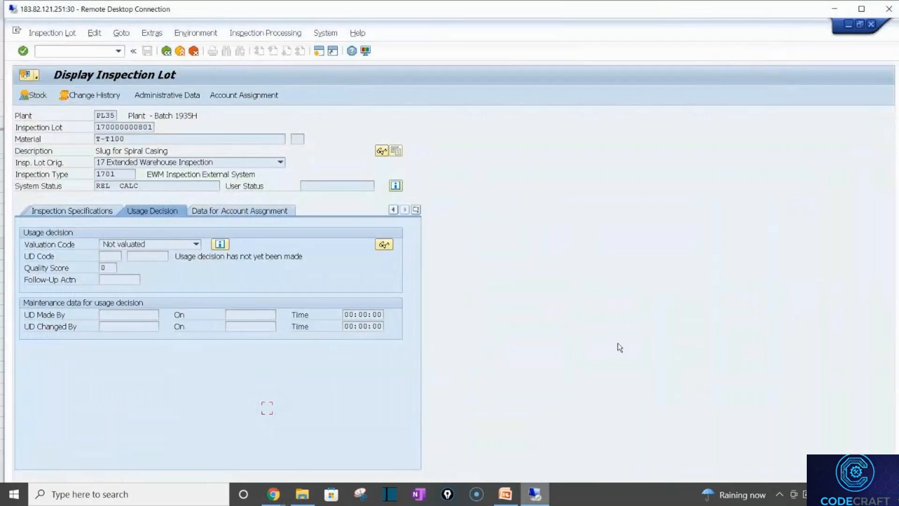
{"action": "double_click", "coordinate": [450, 9]}
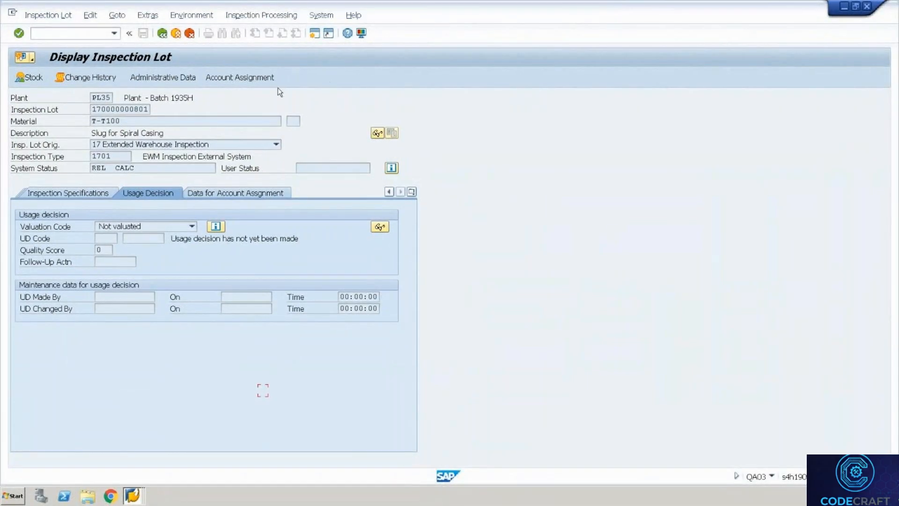
{"action": "left_click", "coordinate": [144, 491]}
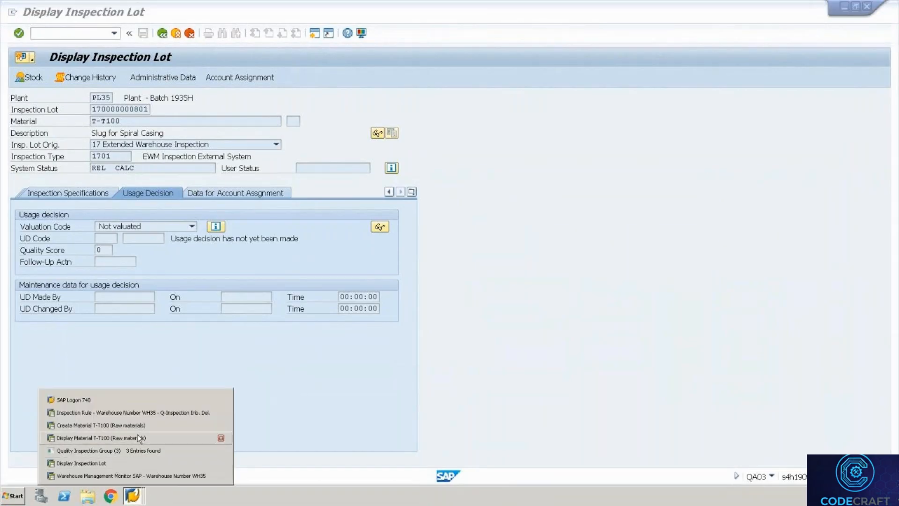
{"action": "left_click", "coordinate": [221, 438]}
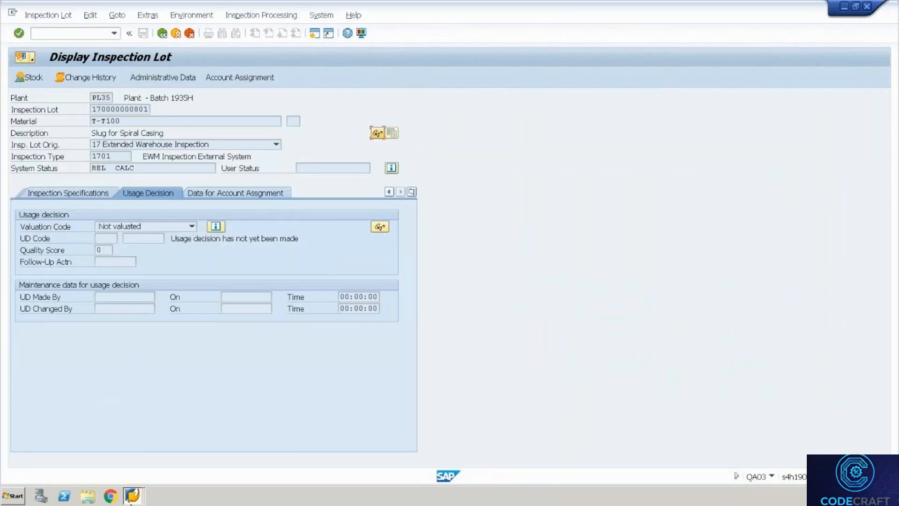
Step: From the Inspection Rule session, open the T-T100 inbound delivery in VL33N in a new session and check its document flow
{"action": "mouse_move", "coordinate": [143, 496]}
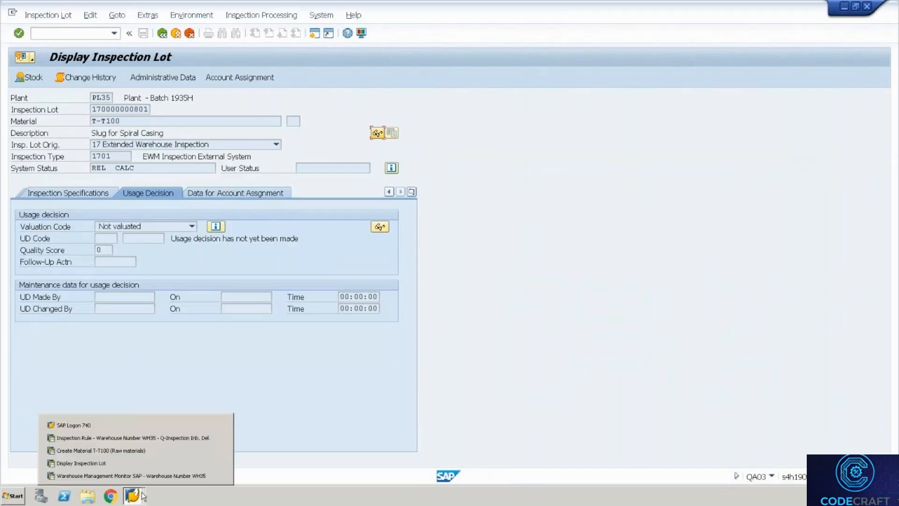
{"action": "left_click", "coordinate": [98, 442]}
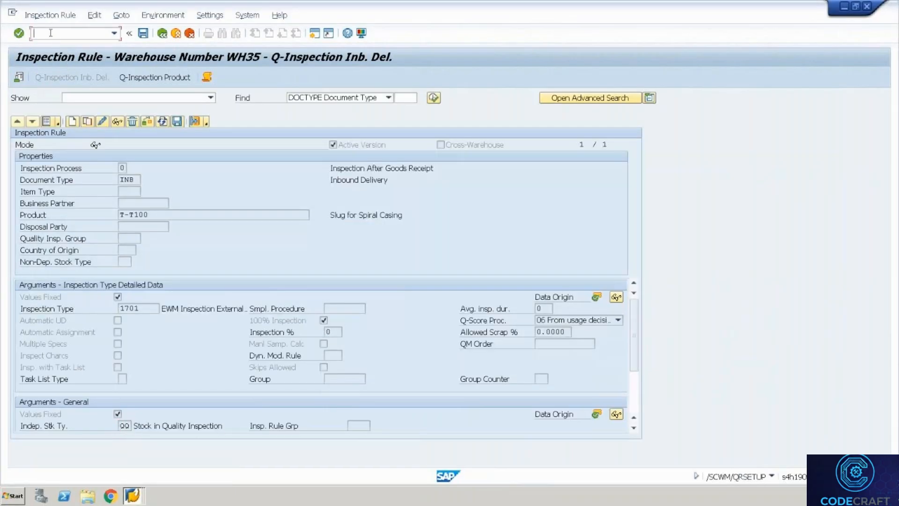
{"action": "type", "text": "/ovl33n"}
{"action": "key", "text": "Return"}
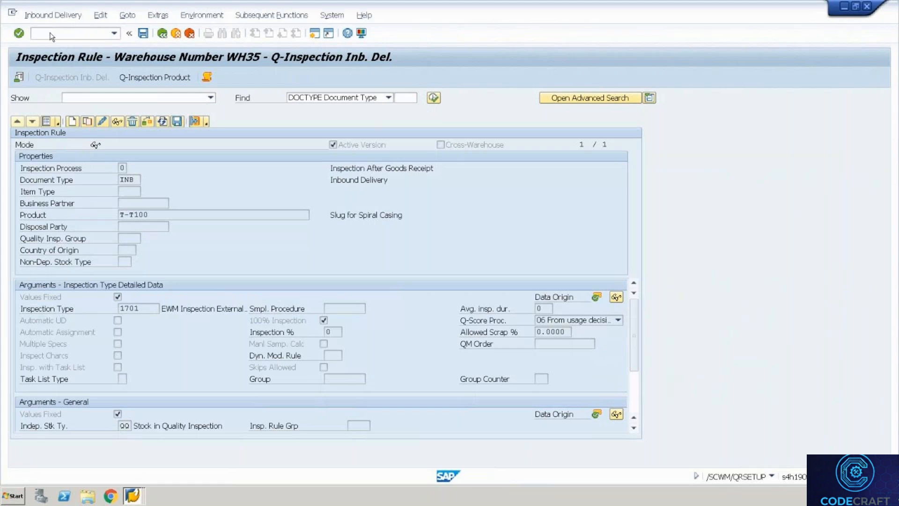
{"action": "key", "text": "Return"}
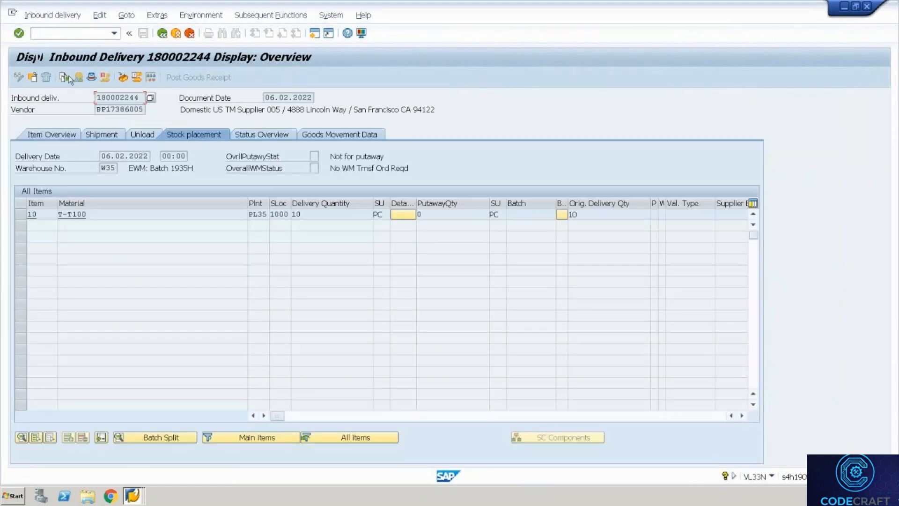
{"action": "left_click", "coordinate": [64, 77]}
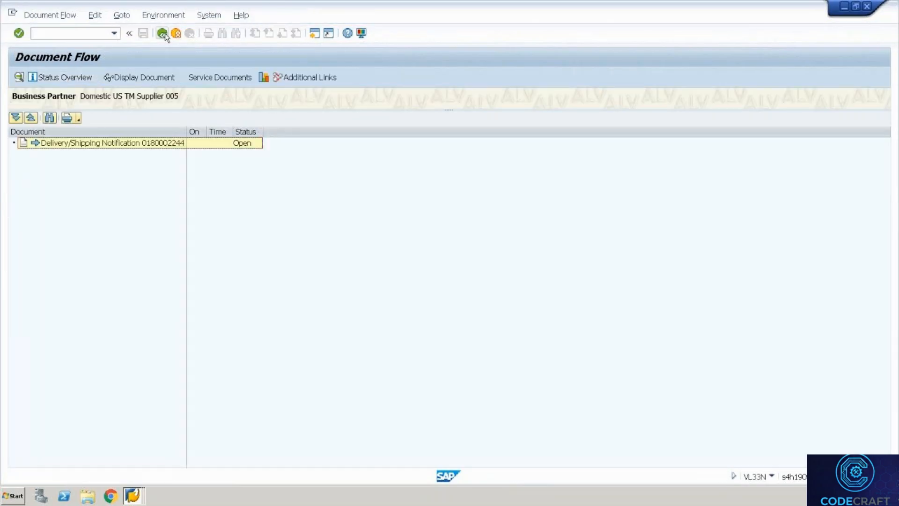
{"action": "left_click", "coordinate": [162, 34]}
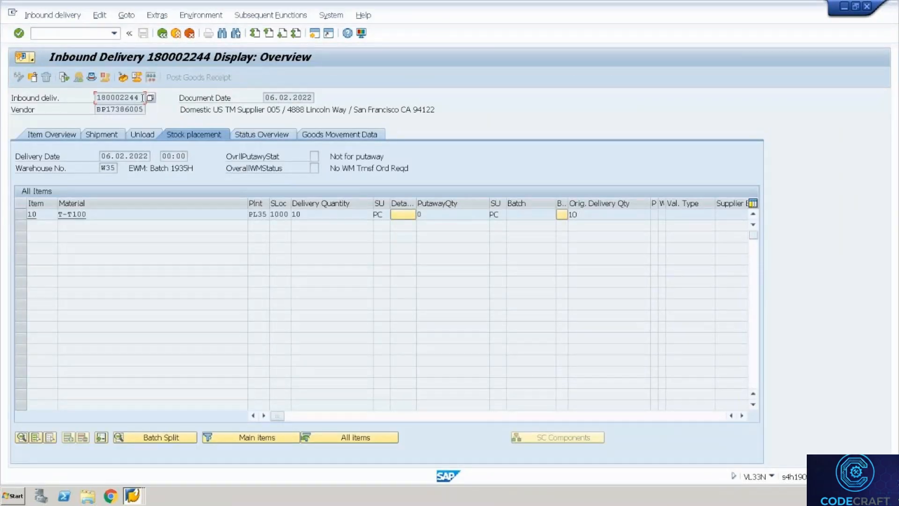
Step: Copy the inbound delivery number and list all inbound queues of client 400 with SMQ2 in a new session
{"action": "left_click_drag", "start_coordinate": [142, 98], "coordinate": [69, 97]}
{"action": "key", "text": "ctrl+c"}
{"action": "left_click", "coordinate": [81, 34]}
{"action": "type", "text": "/osmq2"}
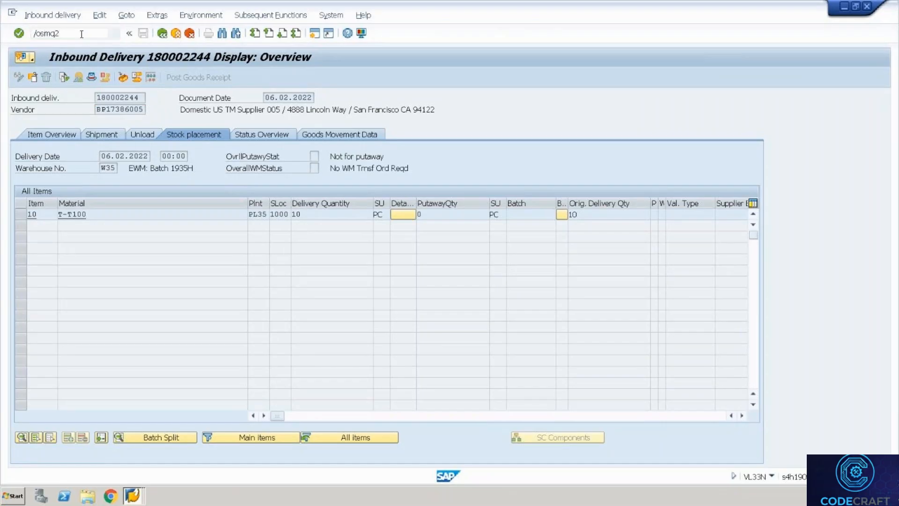
{"action": "key", "text": "Return"}
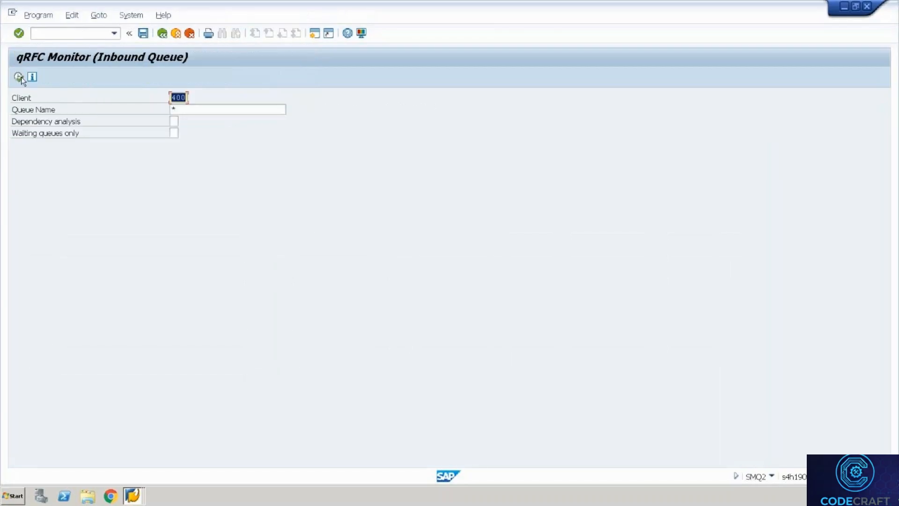
{"action": "left_click", "coordinate": [21, 77]}
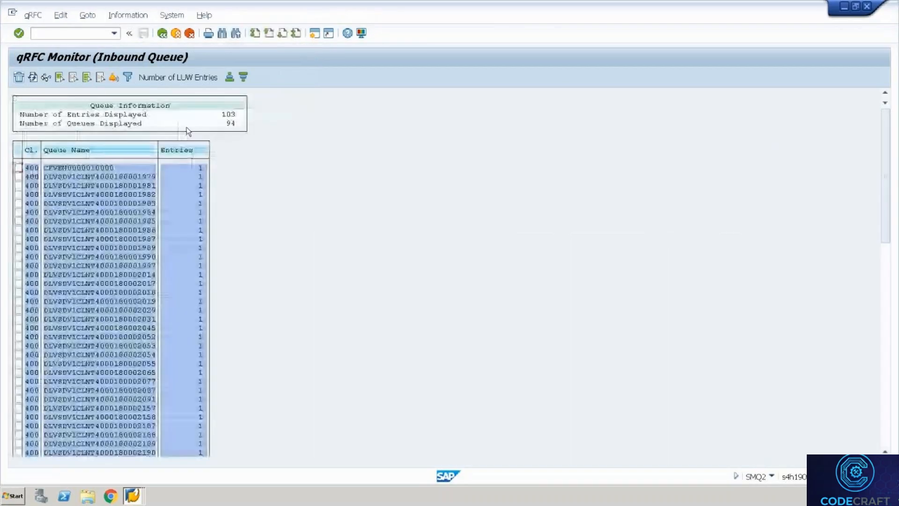
Step: Search the inbound queue list for the copied delivery number and open the matching queue
{"action": "key", "text": "ctrl+f"}
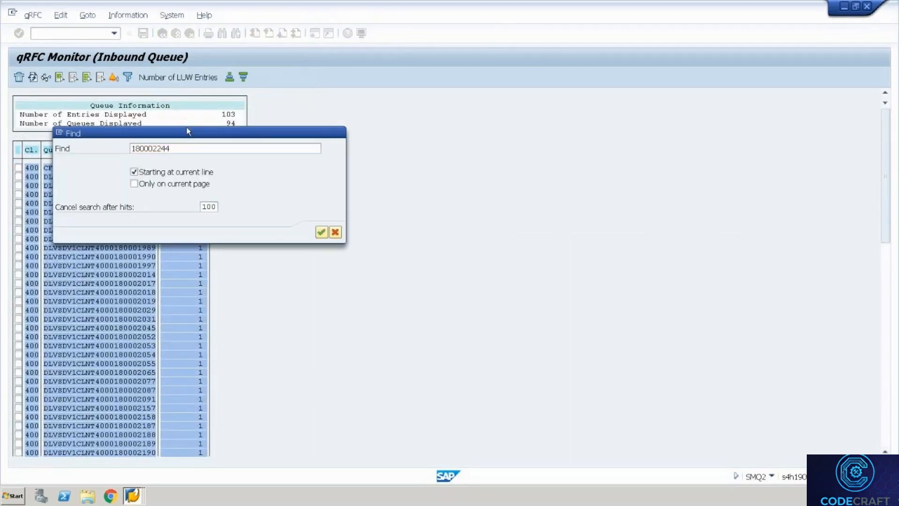
{"action": "key", "text": "Return"}
{"action": "left_click", "coordinate": [215, 164]}
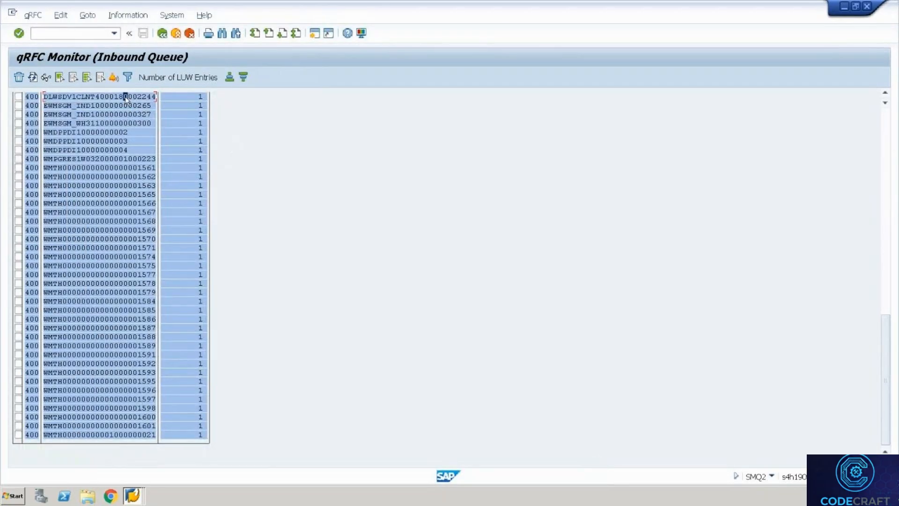
{"action": "double_click", "coordinate": [124, 97]}
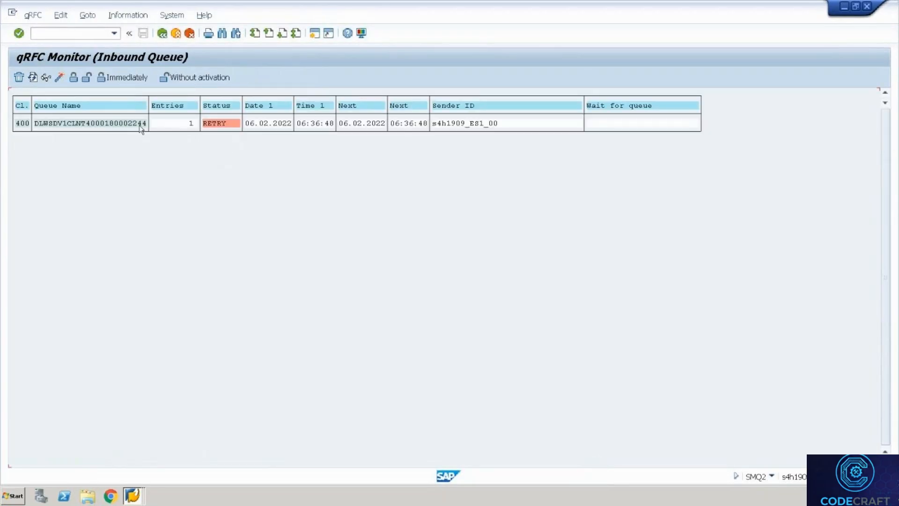
Step: Try to activate the delivery's queue, then open its entry and the error log behind the status text
{"action": "left_click", "coordinate": [58, 80]}
{"action": "key", "text": "Return"}
{"action": "double_click", "coordinate": [95, 124]}
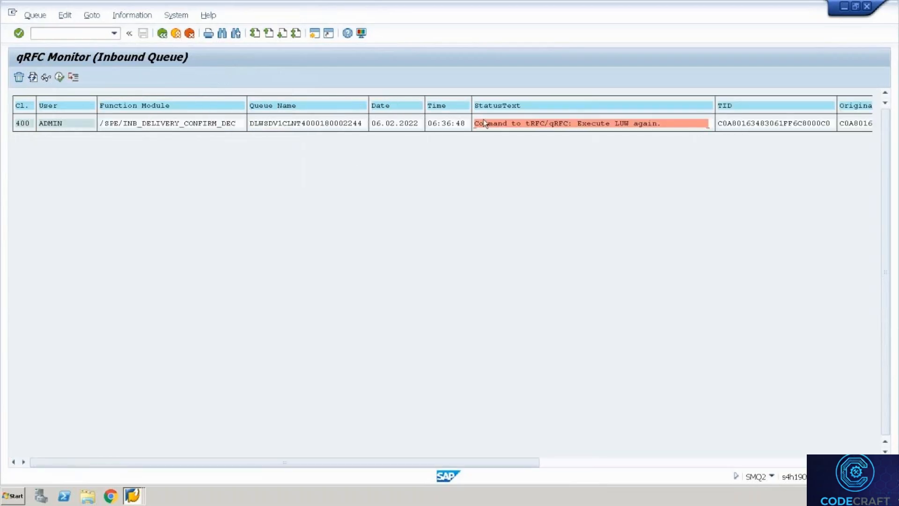
{"action": "double_click", "coordinate": [484, 122]}
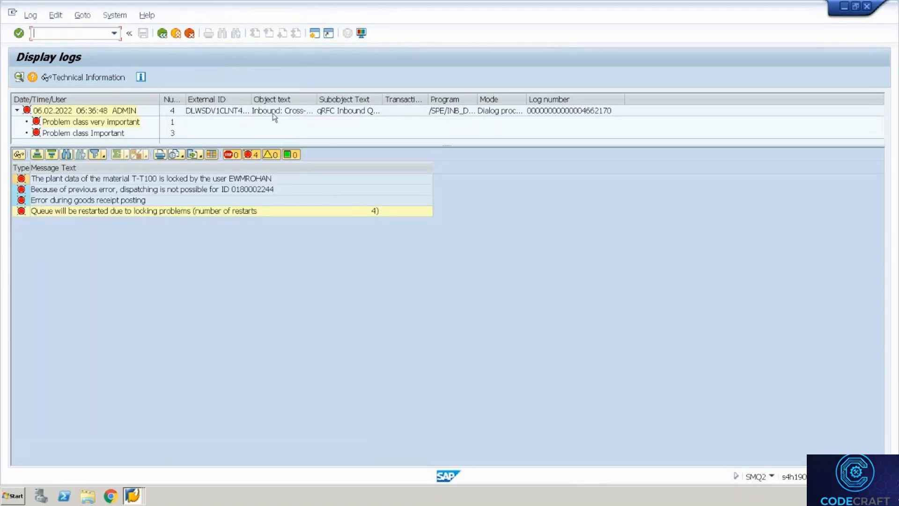
Step: Switch to the Create Material T-T100 session and close it to release the lock on the plant data
{"action": "key", "text": "alt+Tab"}
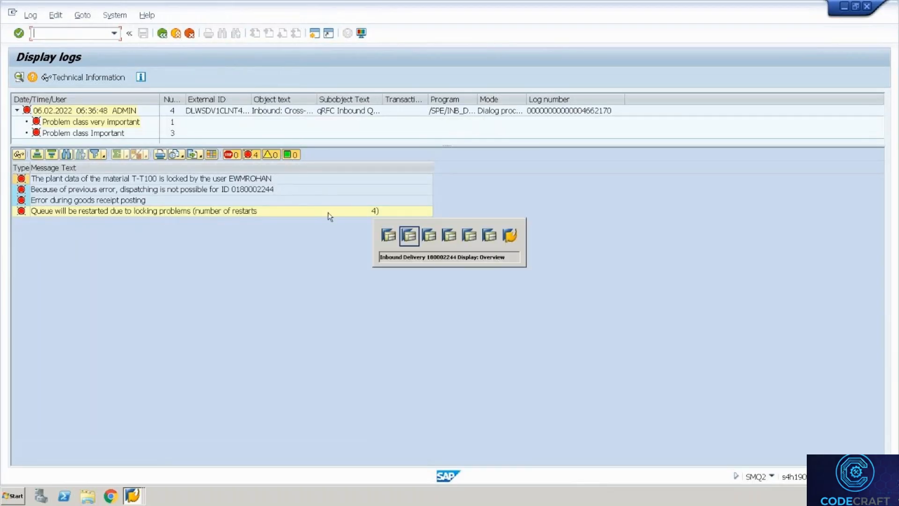
{"action": "key", "text": "alt+Tab"}
{"action": "key", "text": "alt+Tab"}
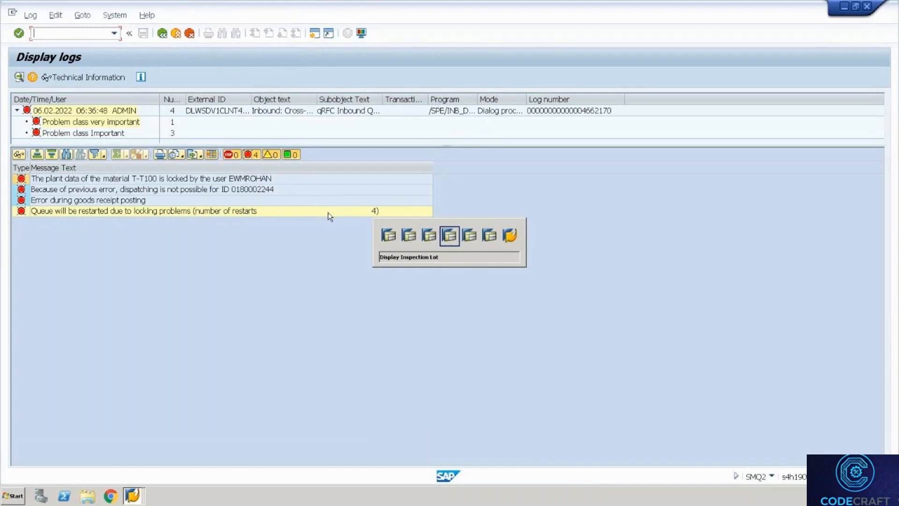
{"action": "key", "text": "alt+Tab"}
{"action": "key", "text": "alt+Tab"}
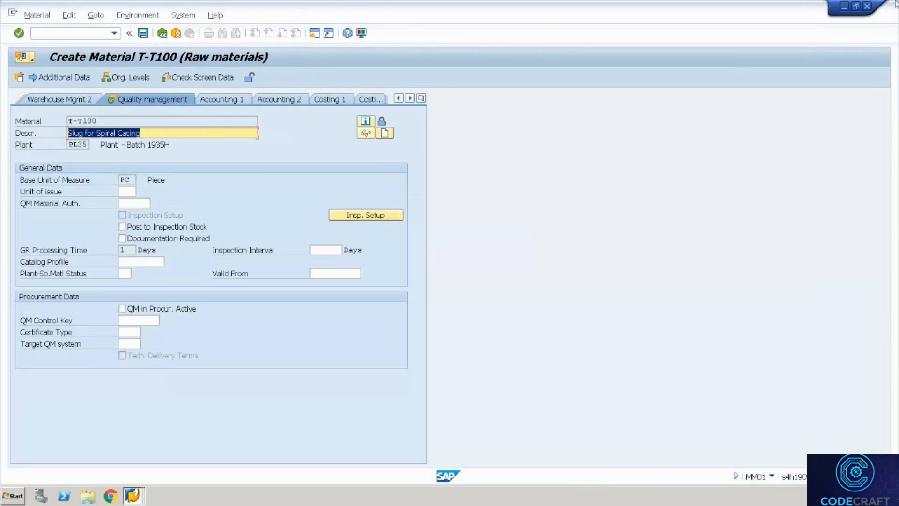
{"action": "left_click", "coordinate": [868, 6]}
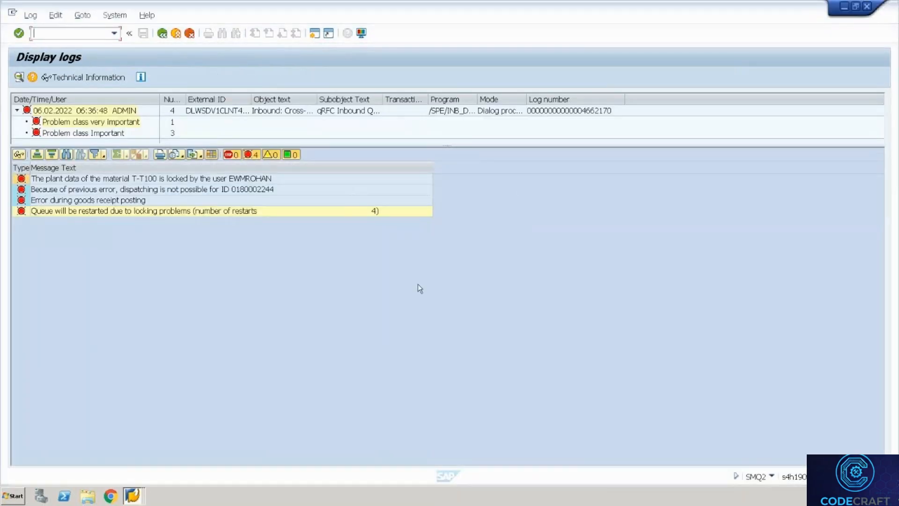
Step: Return from the log to the delivery's queue, activate it again and refresh the list until it is processed
{"action": "key", "text": "alt+Tab"}
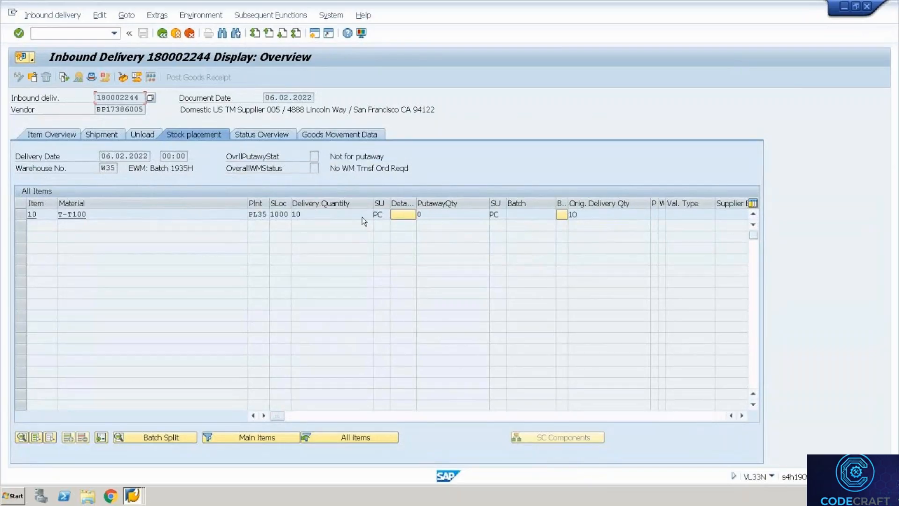
{"action": "key", "text": "alt+Tab"}
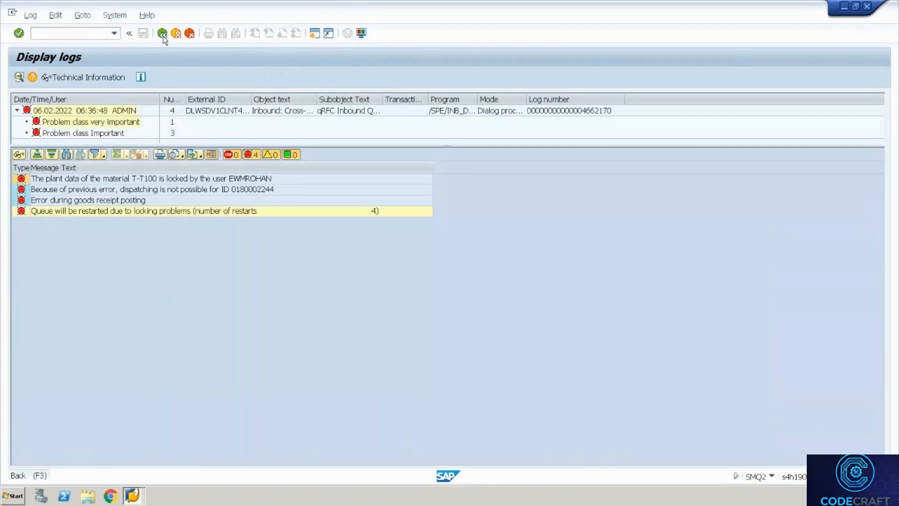
{"action": "left_click", "coordinate": [162, 34]}
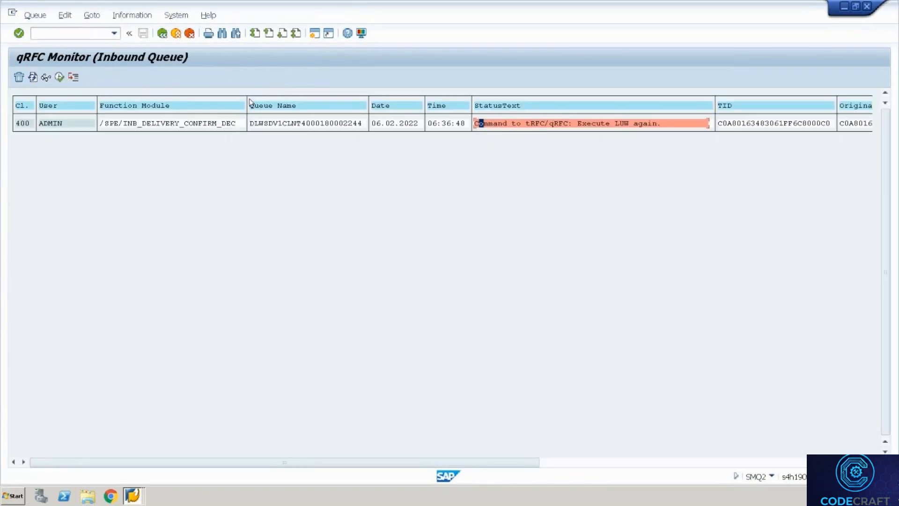
{"action": "left_click", "coordinate": [162, 33]}
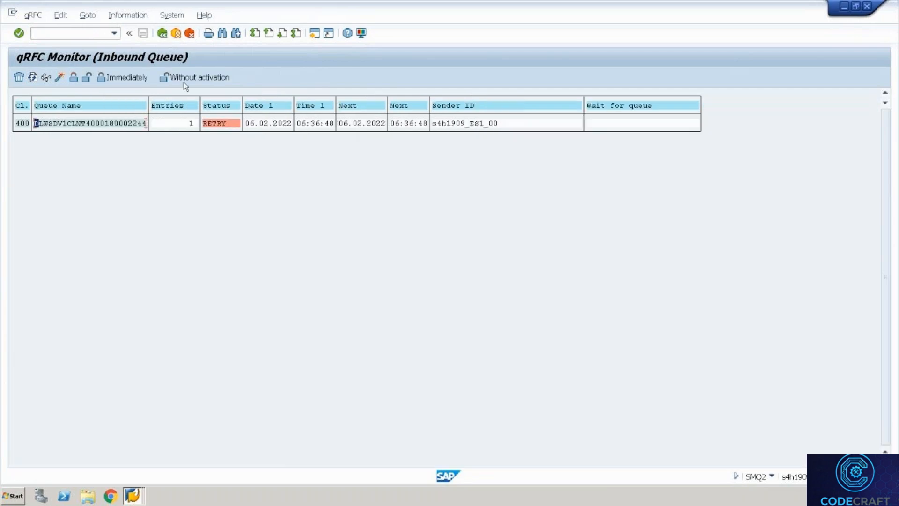
{"action": "left_click", "coordinate": [60, 79]}
{"action": "key", "text": "Return"}
{"action": "left_click", "coordinate": [32, 79]}
{"action": "left_click", "coordinate": [32, 79]}
{"action": "left_click", "coordinate": [31, 79]}
{"action": "left_click", "coordinate": [32, 79]}
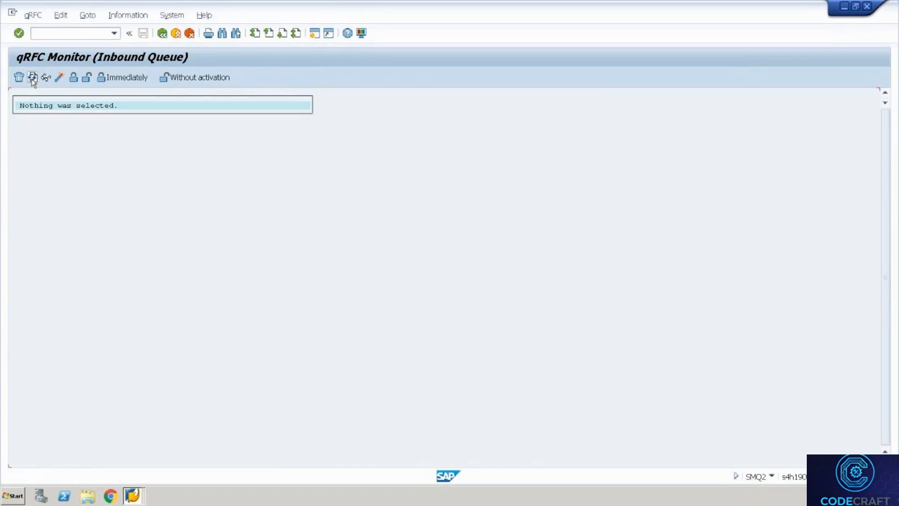
Step: Exit the inbound queue monitor and return to the inbound delivery overview
{"action": "left_click", "coordinate": [176, 34]}
{"action": "left_click", "coordinate": [175, 34]}
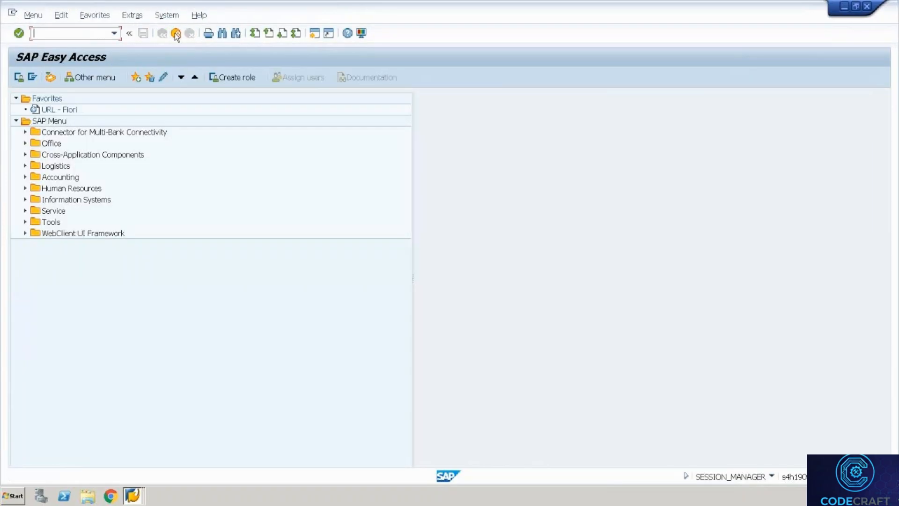
{"action": "left_click", "coordinate": [176, 34]}
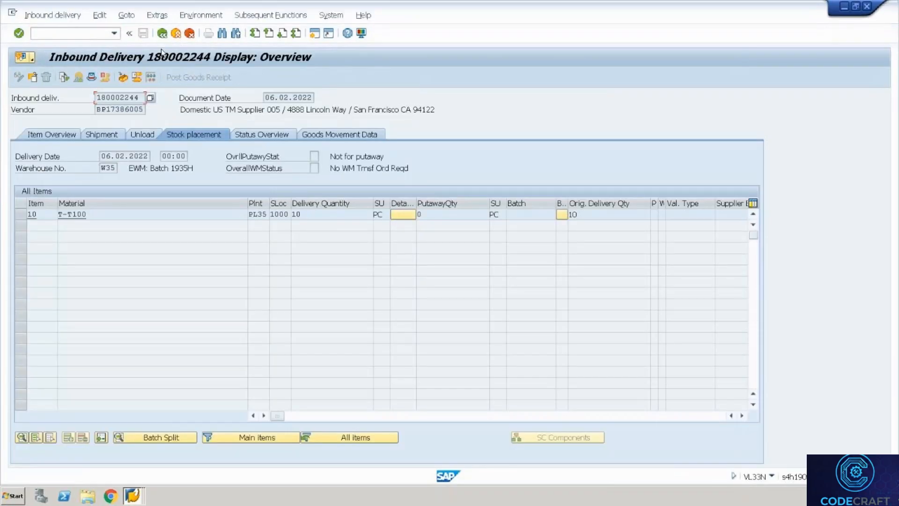
Step: Return to the delivery's document flow and display the material document of its GR goods receipt
{"action": "left_click", "coordinate": [162, 33]}
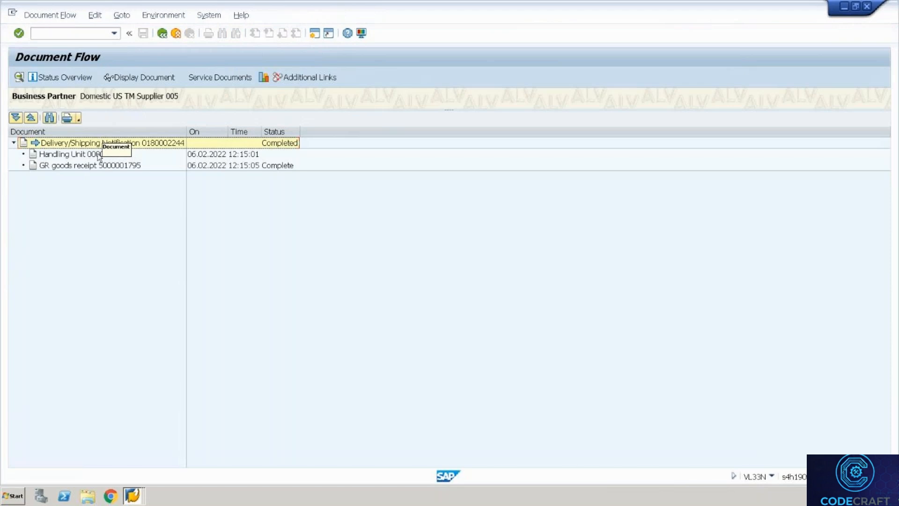
{"action": "left_click", "coordinate": [90, 166]}
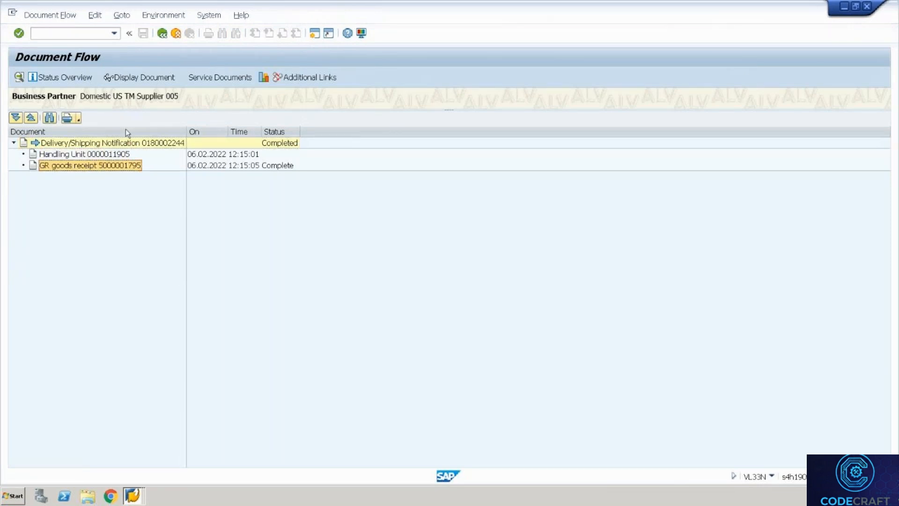
{"action": "left_click", "coordinate": [159, 78]}
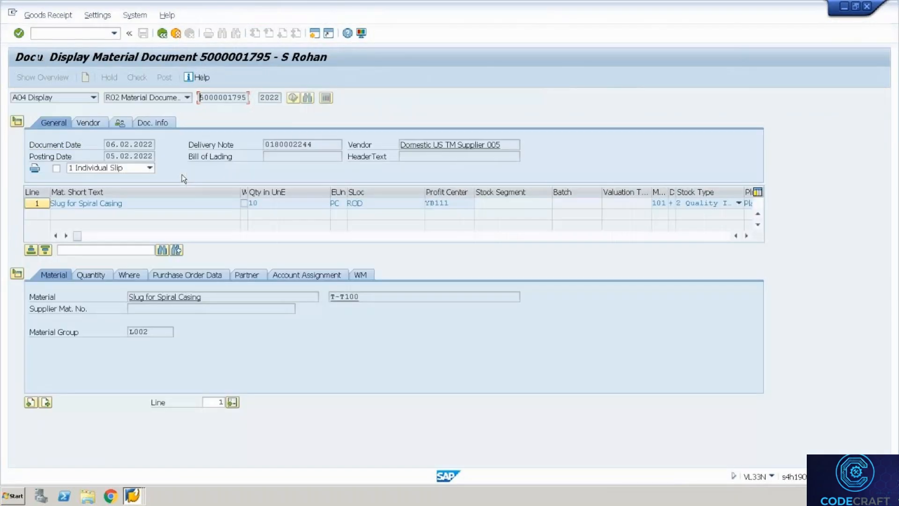
Step: Review the material document item's quantity, purchase order and movement details, including the available stock types
{"action": "left_click", "coordinate": [106, 274]}
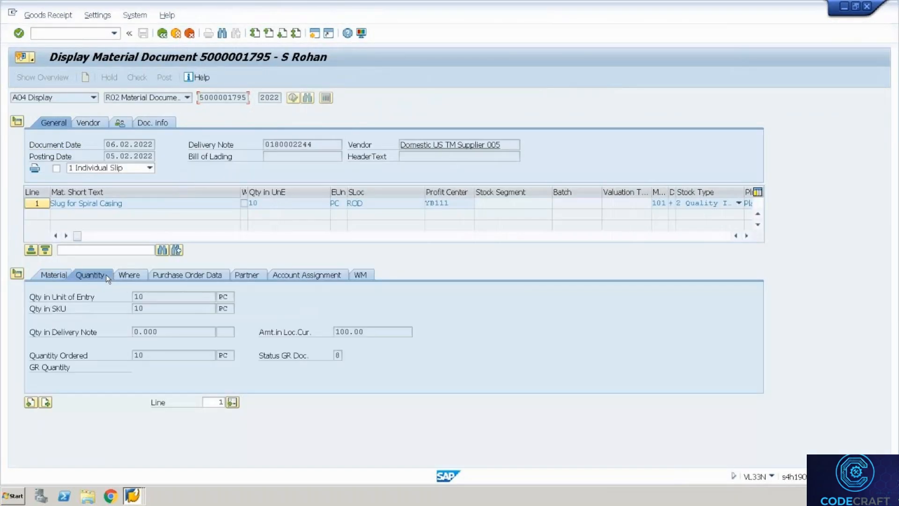
{"action": "left_click", "coordinate": [125, 275]}
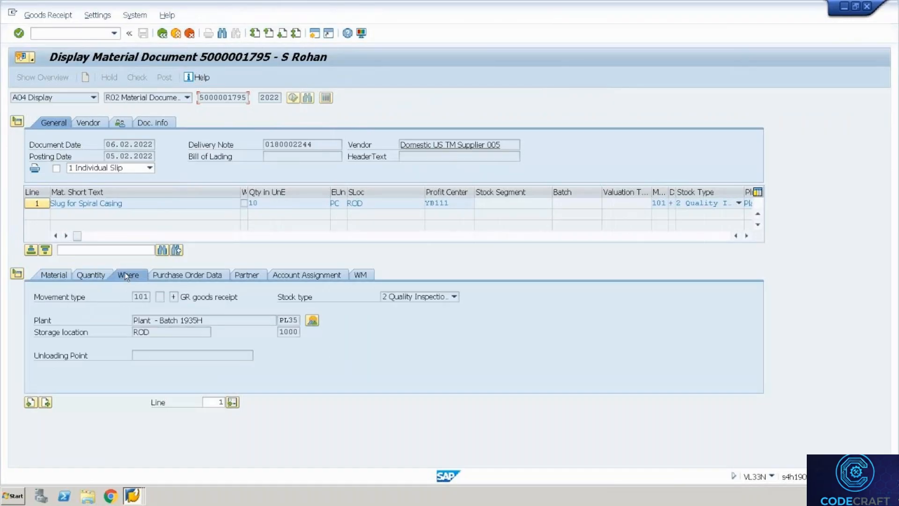
{"action": "left_click", "coordinate": [185, 277]}
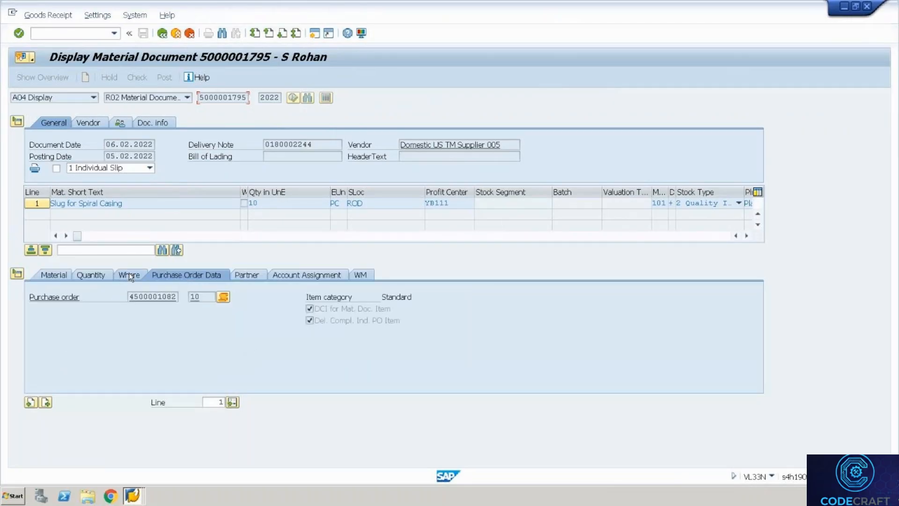
{"action": "left_click", "coordinate": [129, 276]}
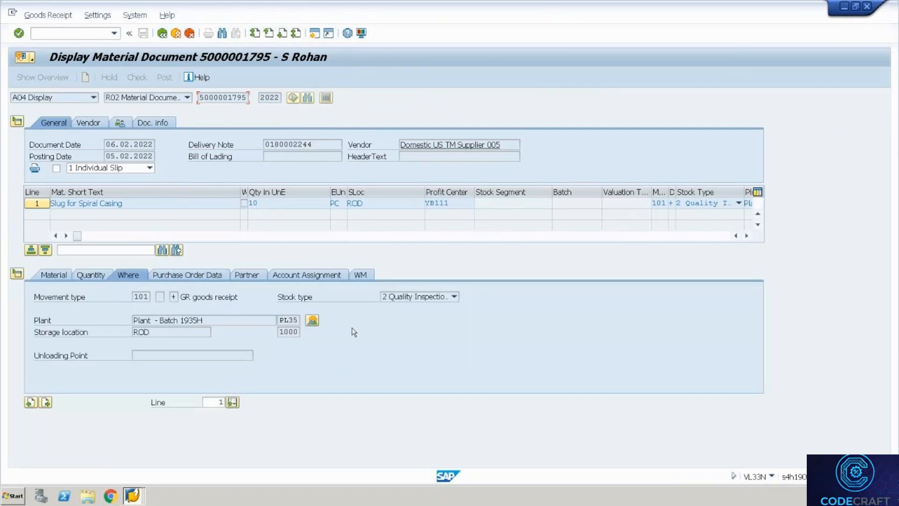
{"action": "left_click", "coordinate": [419, 298]}
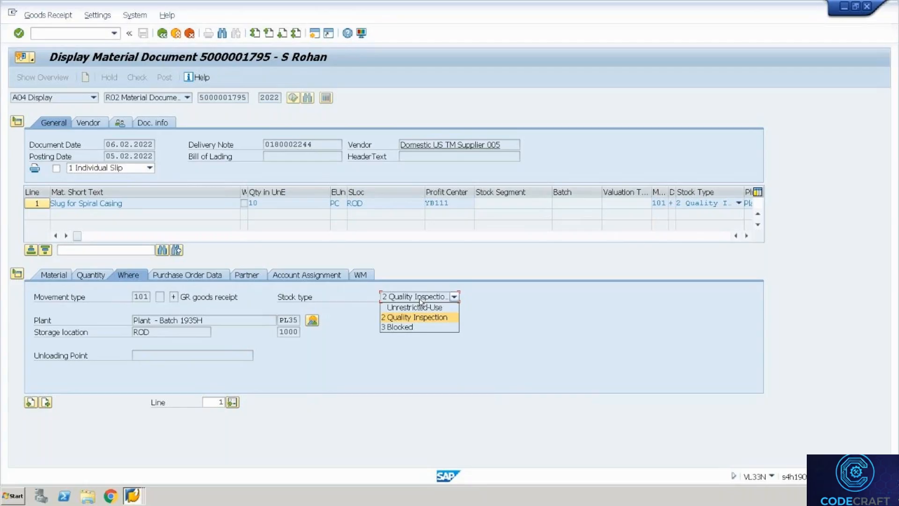
Step: Start transaction /nqa32 and list the plant PL35 inspection lots without a usage decision
{"action": "left_click", "coordinate": [69, 38]}
{"action": "left_click", "coordinate": [70, 38]}
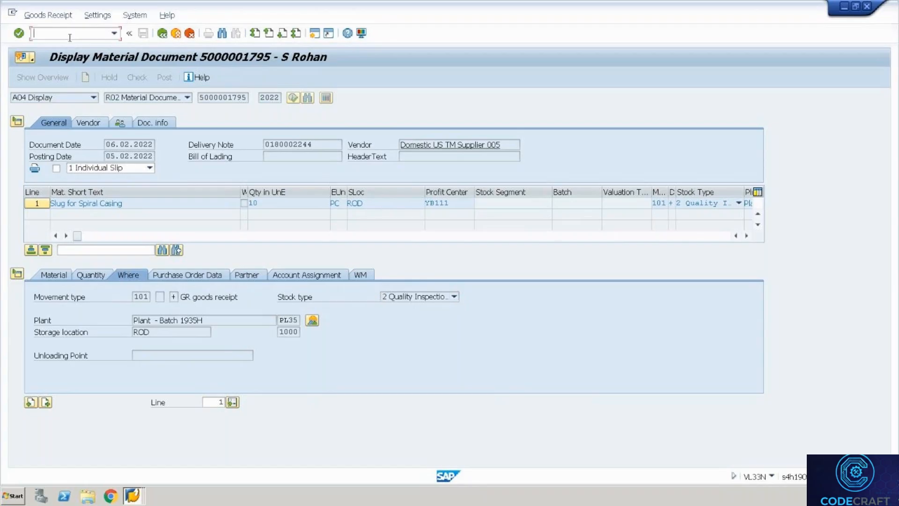
{"action": "type", "text": "/nqa32"}
{"action": "key", "text": "Return"}
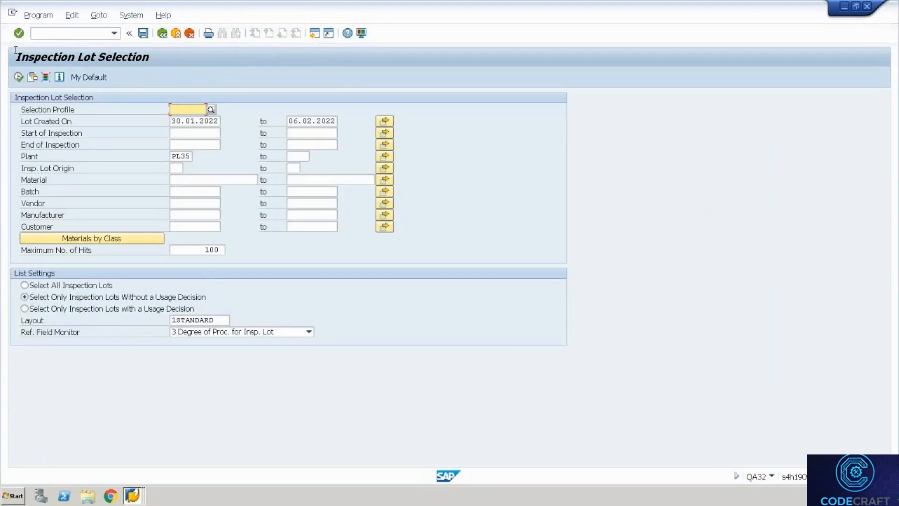
{"action": "left_click", "coordinate": [17, 78]}
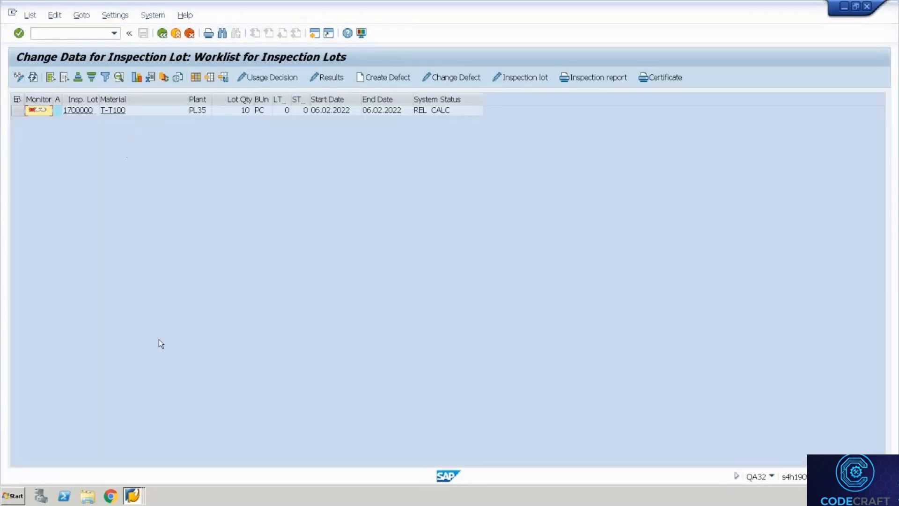
Step: Widen the inspection lot column in the worklist to show the full lot number
{"action": "left_click", "coordinate": [16, 112]}
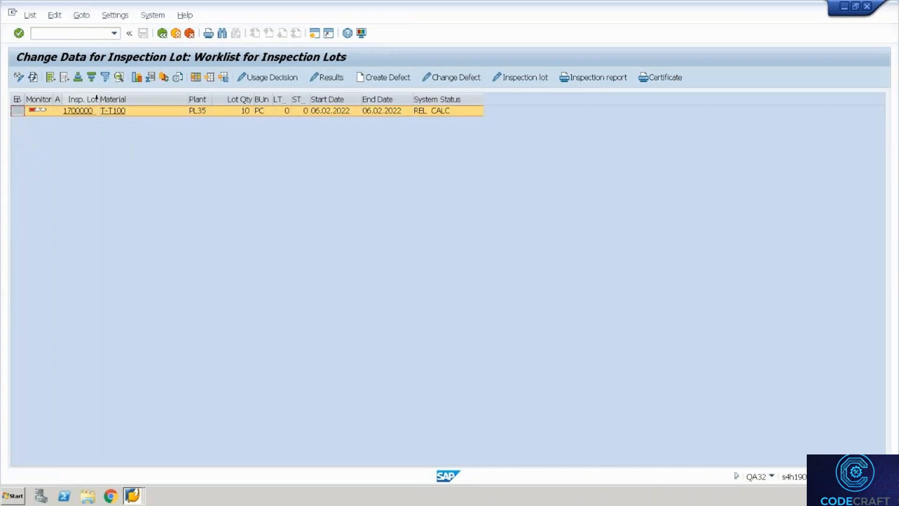
{"action": "left_click", "coordinate": [96, 99]}
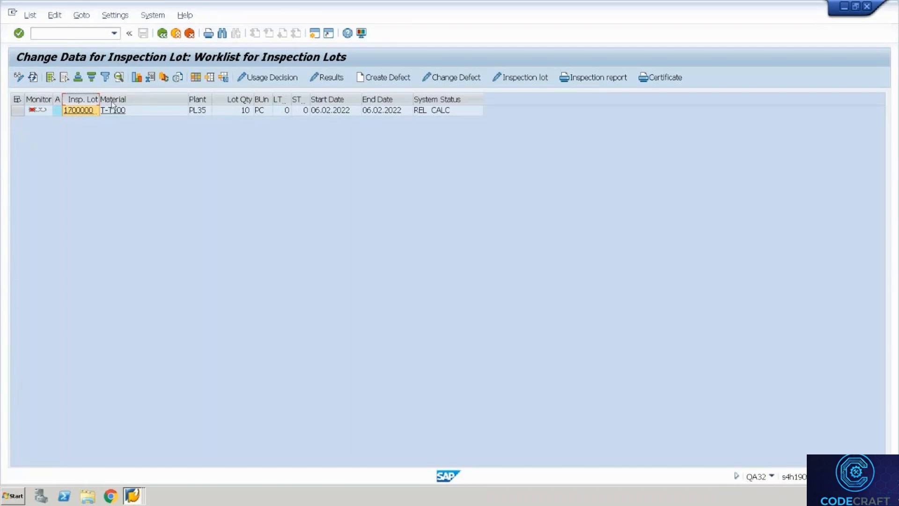
{"action": "left_click_drag", "start_coordinate": [99, 101], "coordinate": [146, 100]}
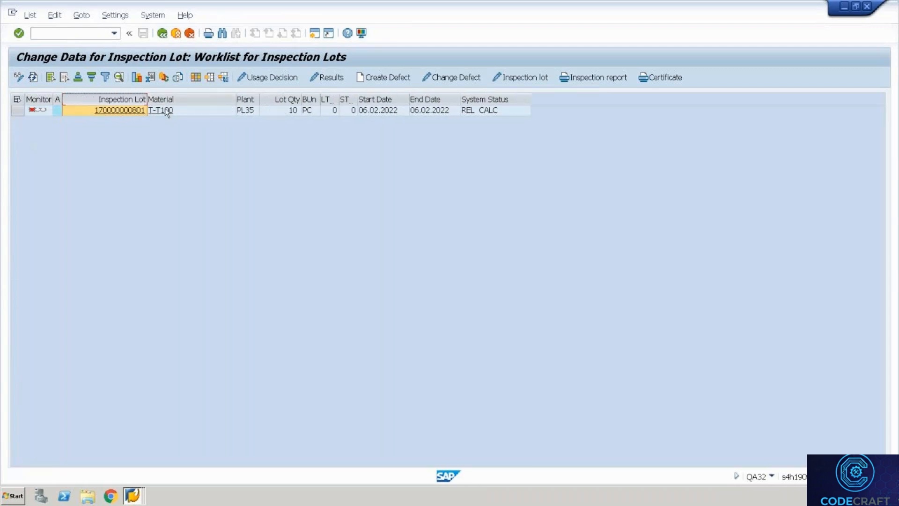
Step: Open the usage decision for the T-T100 lot and bring up its GR-ZONE stock item in EWM Inspection
{"action": "left_click", "coordinate": [18, 110]}
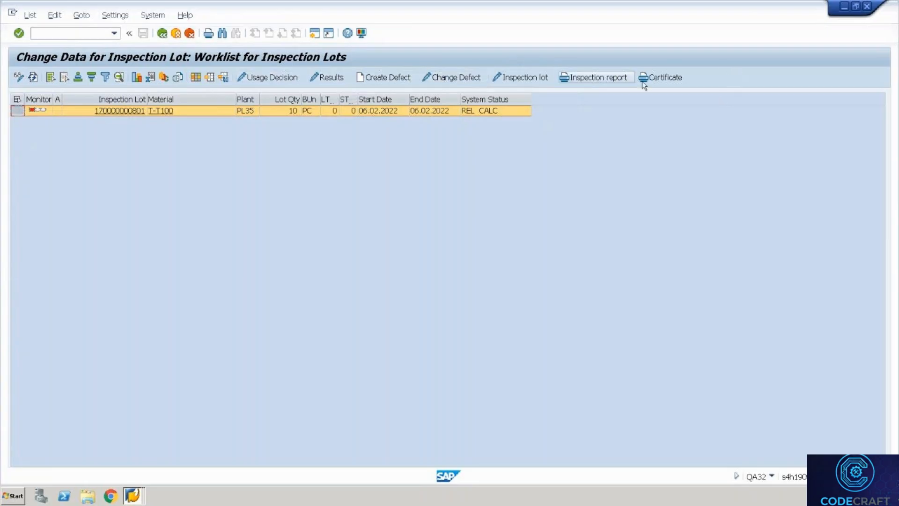
{"action": "left_click", "coordinate": [276, 78]}
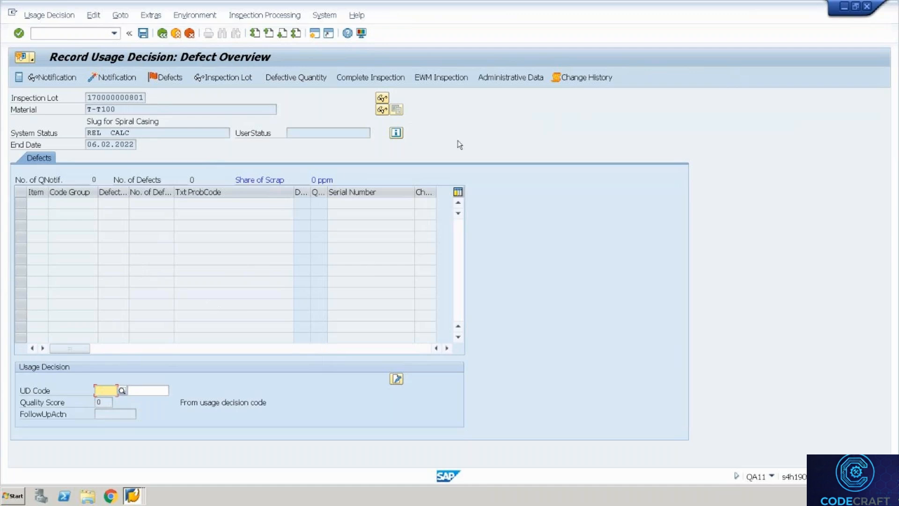
{"action": "left_click", "coordinate": [439, 82]}
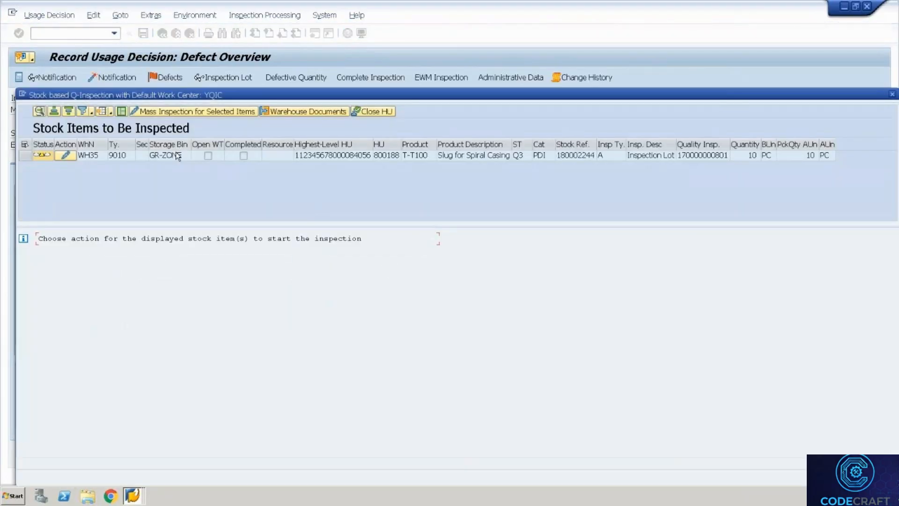
{"action": "double_click", "coordinate": [177, 155]}
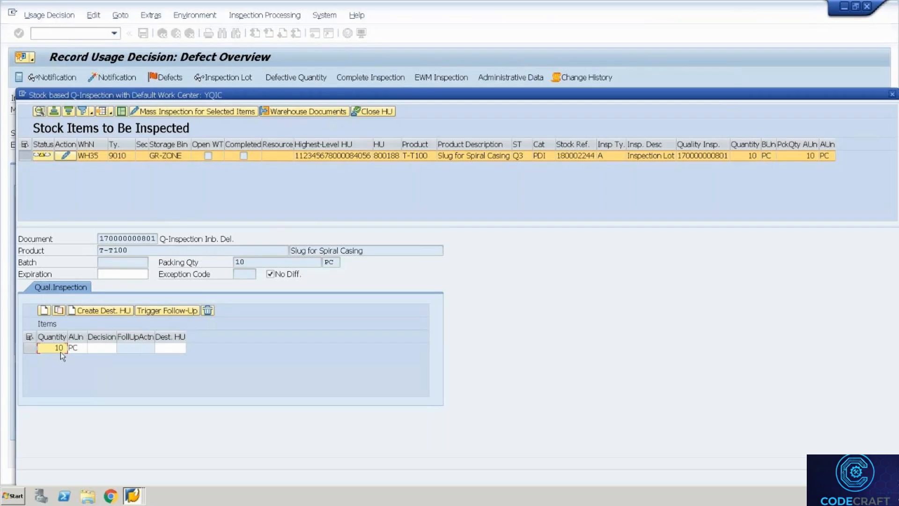
Step: Assign decision A1 (Accepted-unrestricted Stock) to the 10 PC partial lot, trigger its follow-up action and leave the EWM inspection
{"action": "left_click", "coordinate": [99, 348]}
{"action": "left_click", "coordinate": [112, 348]}
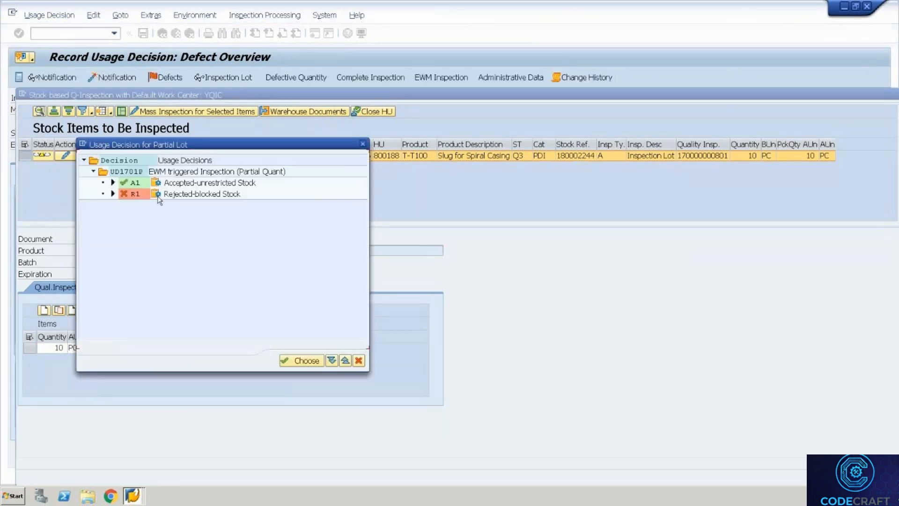
{"action": "double_click", "coordinate": [136, 182]}
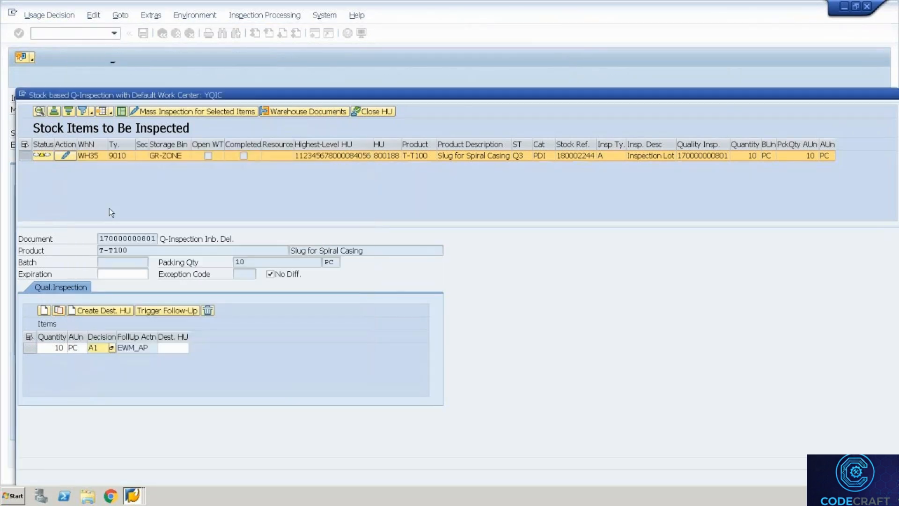
{"action": "left_click", "coordinate": [51, 348]}
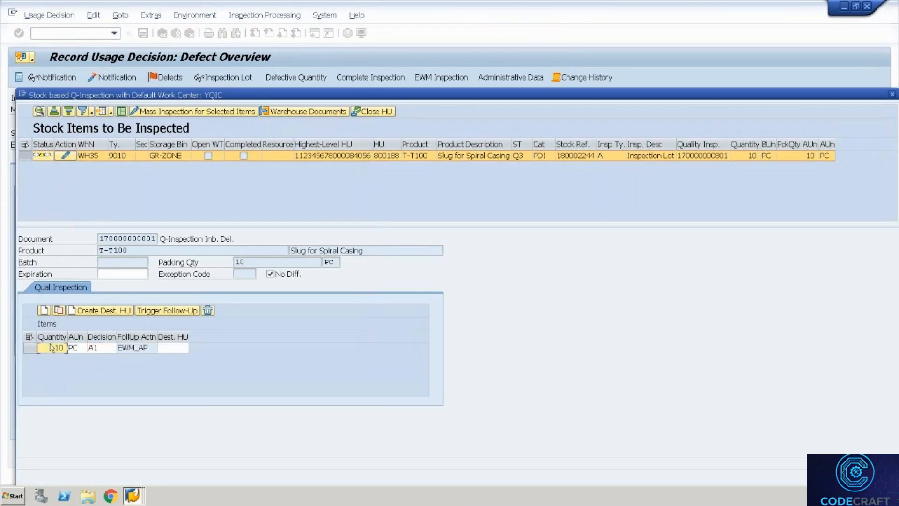
{"action": "left_click", "coordinate": [31, 347]}
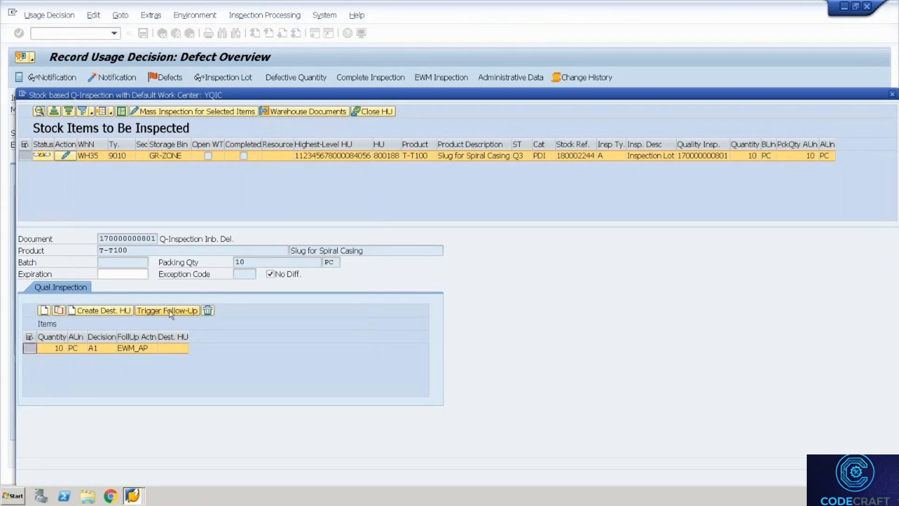
{"action": "left_click", "coordinate": [169, 310]}
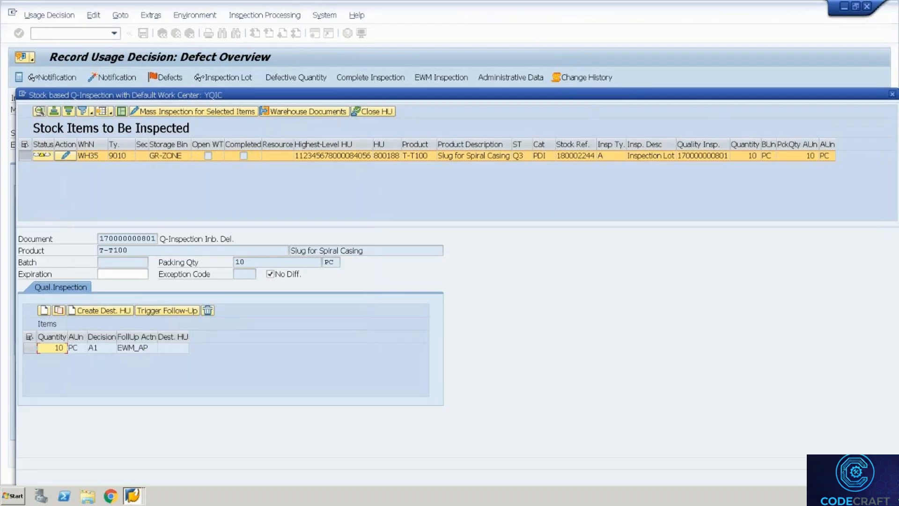
{"action": "key", "text": "Return"}
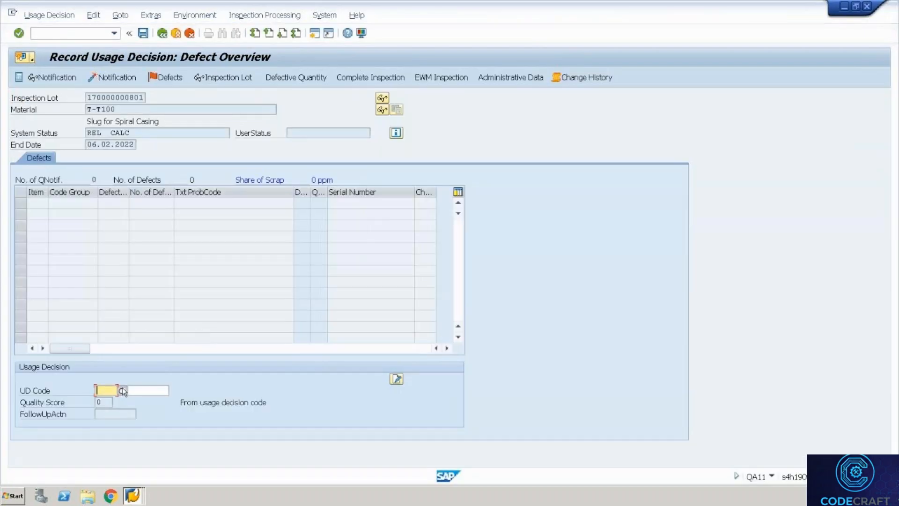
Step: Set the lot's UD code to A1 (Accepted-unrestricted Stock), save the usage decision and refresh the worklist
{"action": "left_click", "coordinate": [122, 390]}
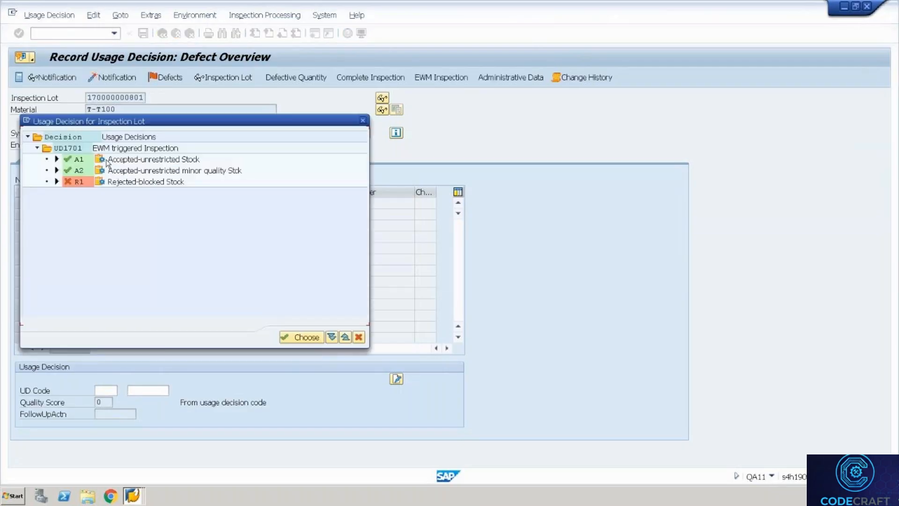
{"action": "double_click", "coordinate": [106, 160]}
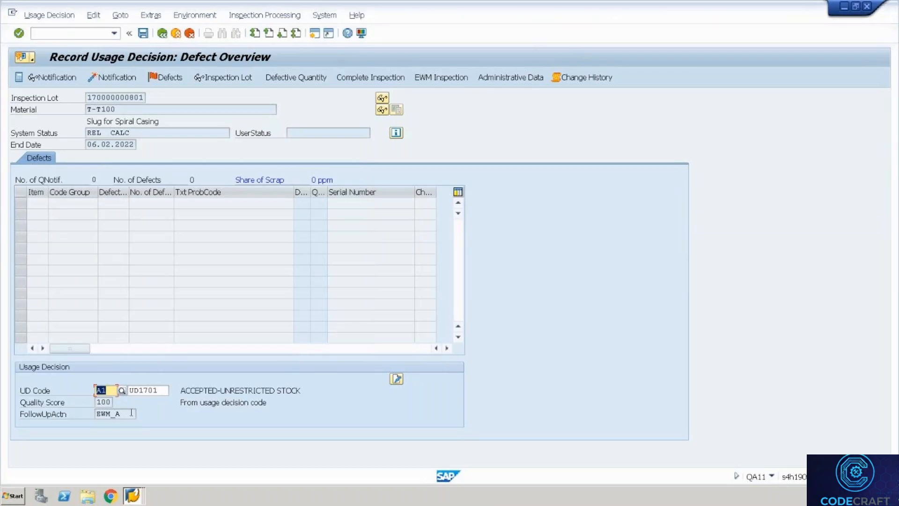
{"action": "left_click_drag", "start_coordinate": [131, 413], "coordinate": [85, 420]}
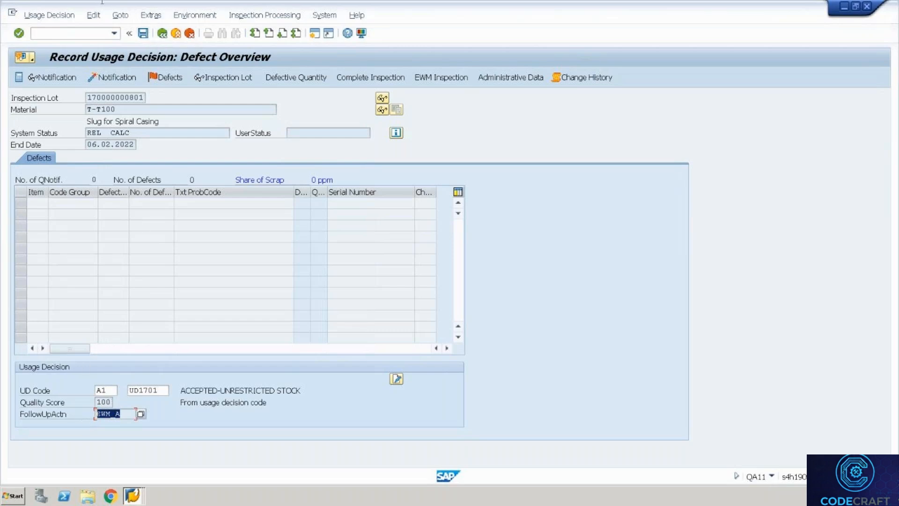
{"action": "left_click", "coordinate": [143, 37]}
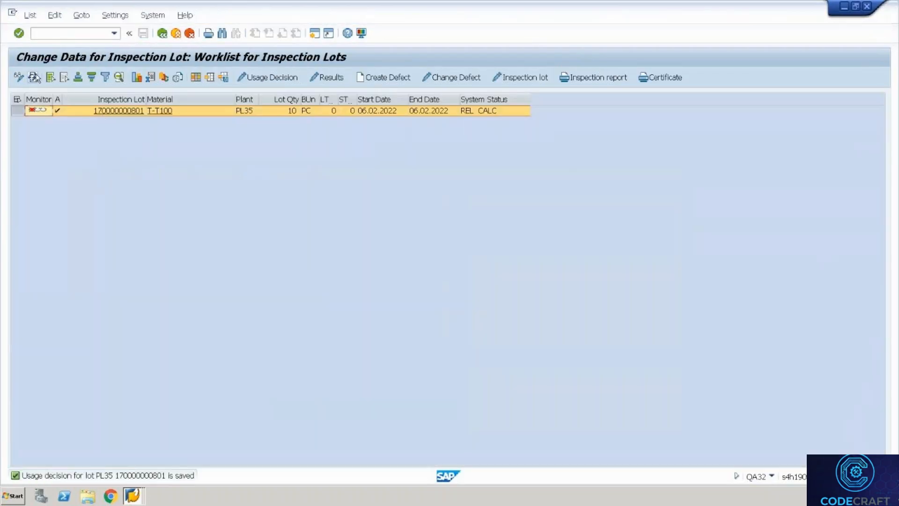
{"action": "left_click", "coordinate": [33, 77]}
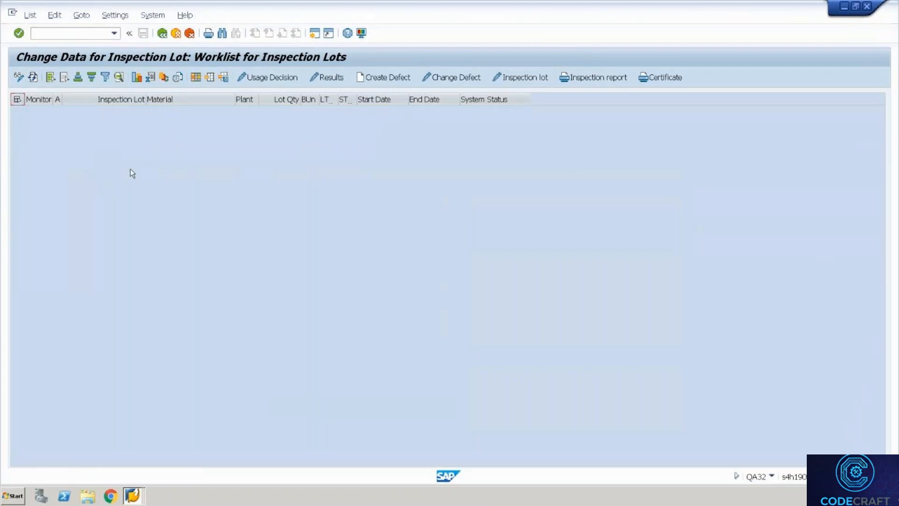
Step: Switch back to the WH35 inbound delivery session, reload the delivery and display the quality inspection of its T-T100 item
{"action": "key", "text": "alt+Tab"}
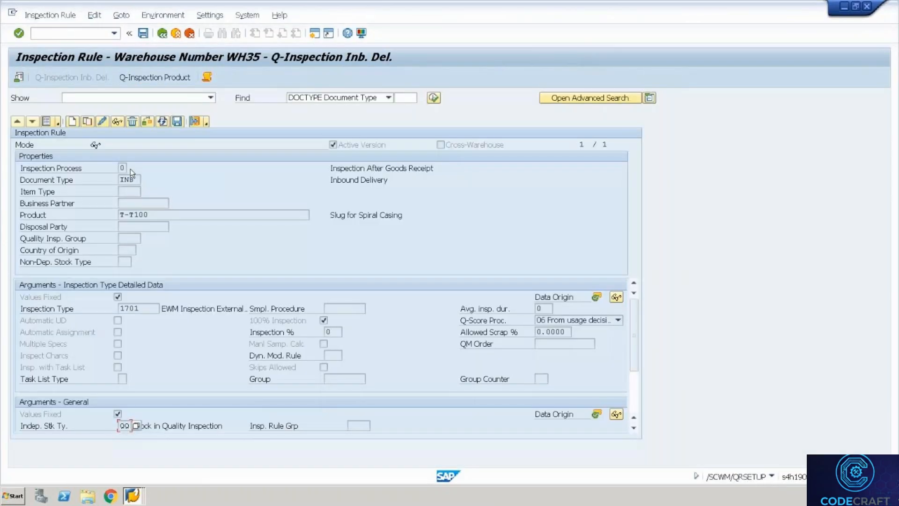
{"action": "key", "text": "alt+Tab"}
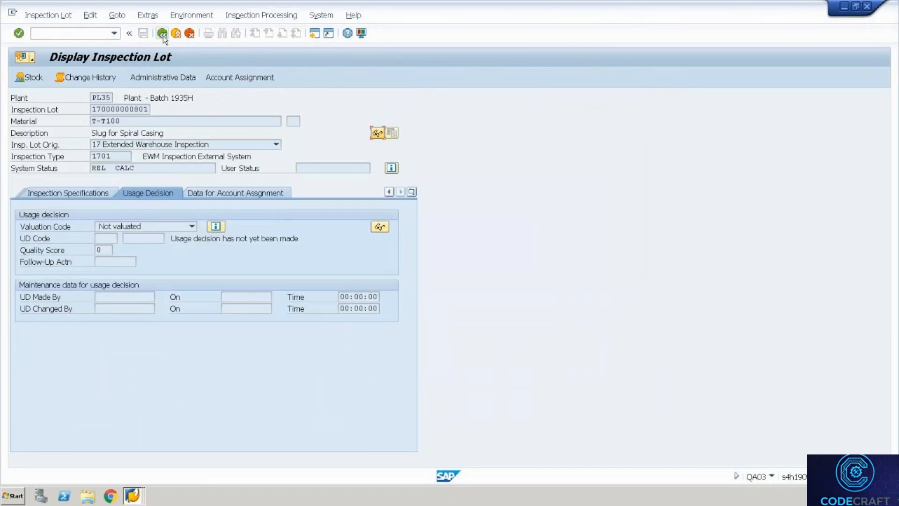
{"action": "left_click", "coordinate": [162, 34]}
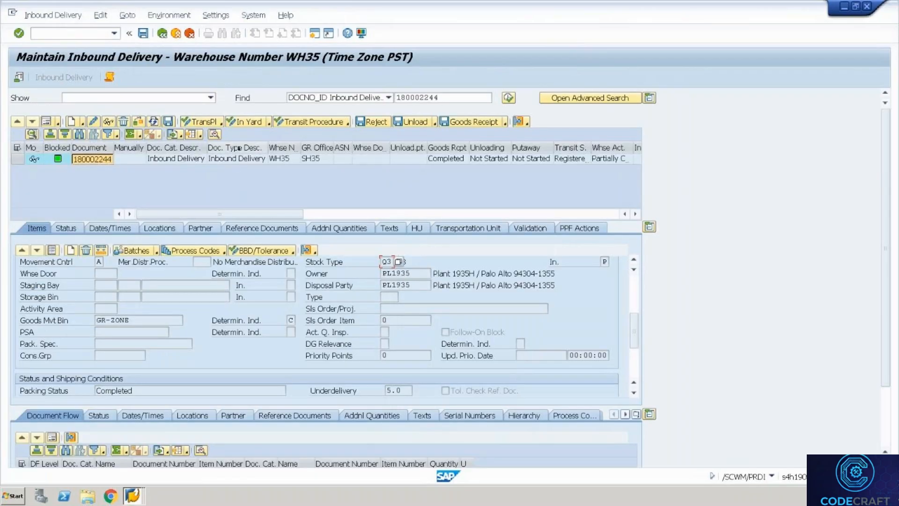
{"action": "left_click", "coordinate": [508, 98]}
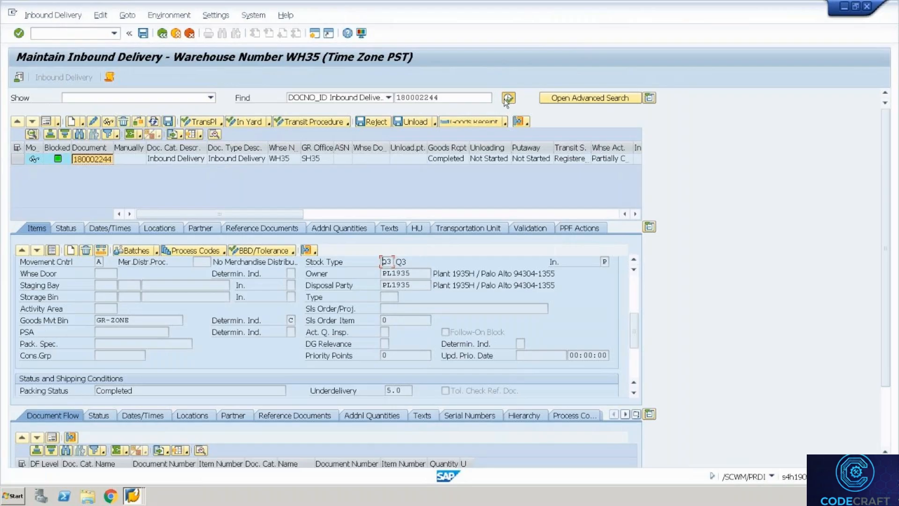
{"action": "left_click", "coordinate": [316, 251]}
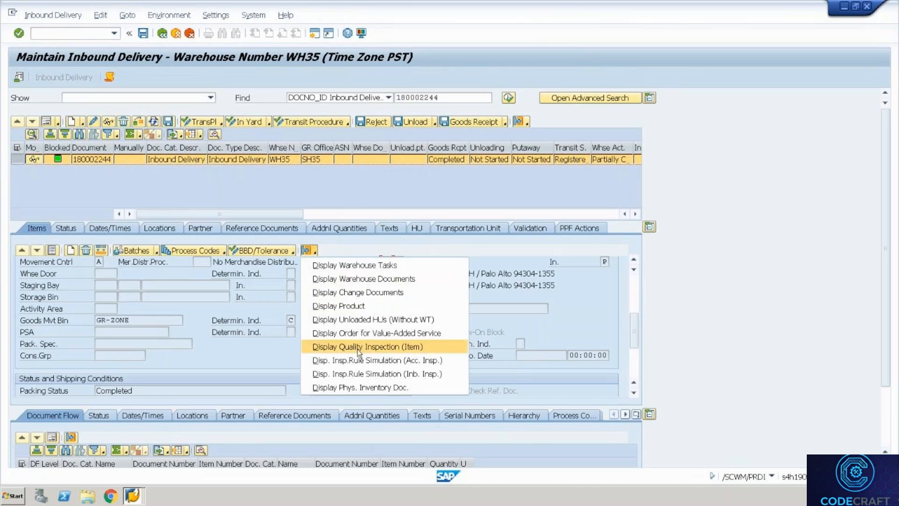
{"action": "left_click", "coordinate": [357, 347]}
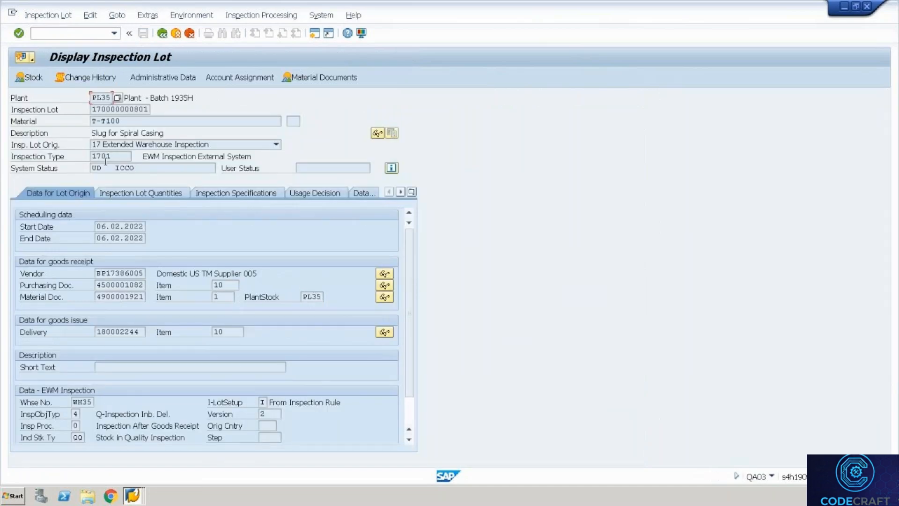
Step: Leave the inspection lot display after checking its system status, and refresh the GR-ZONE physical stock in the warehouse monitor
{"action": "double_click", "coordinate": [98, 169]}
{"action": "left_click", "coordinate": [163, 33]}
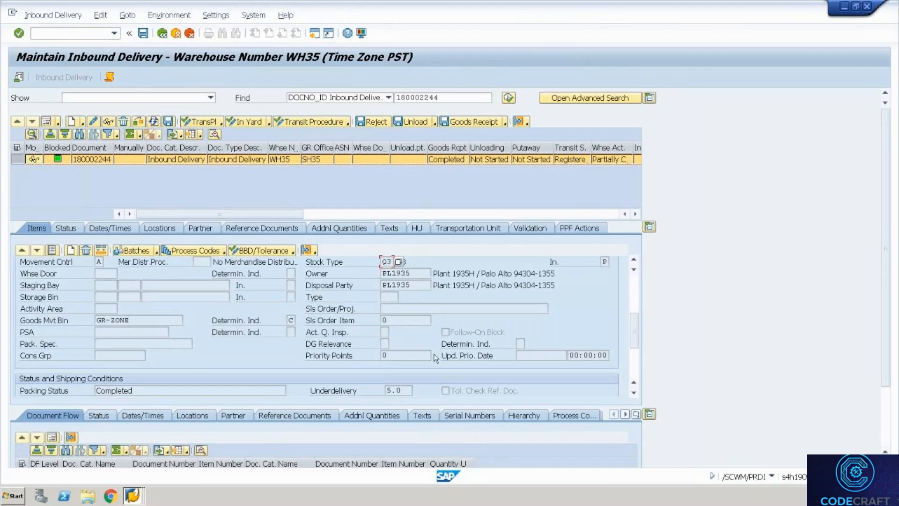
{"action": "key", "text": "alt+Tab"}
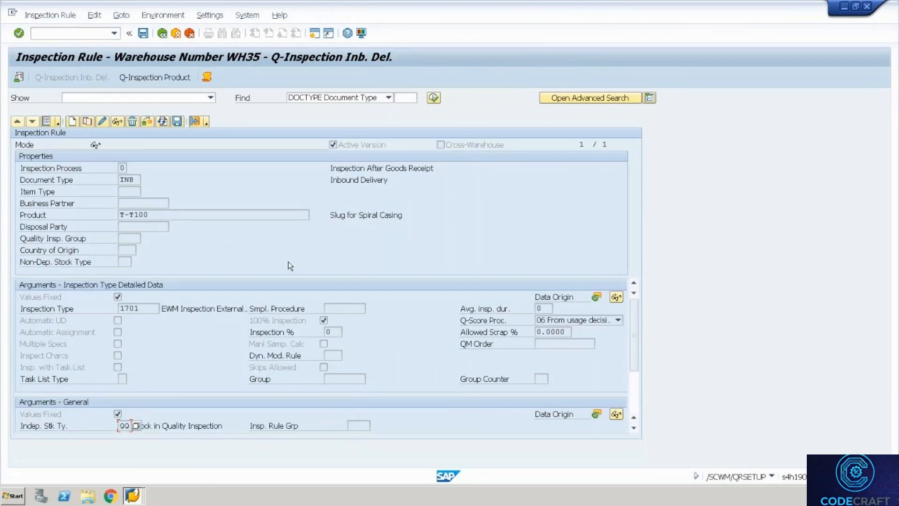
{"action": "key", "text": "alt+Tab"}
{"action": "key", "text": "alt+Tab"}
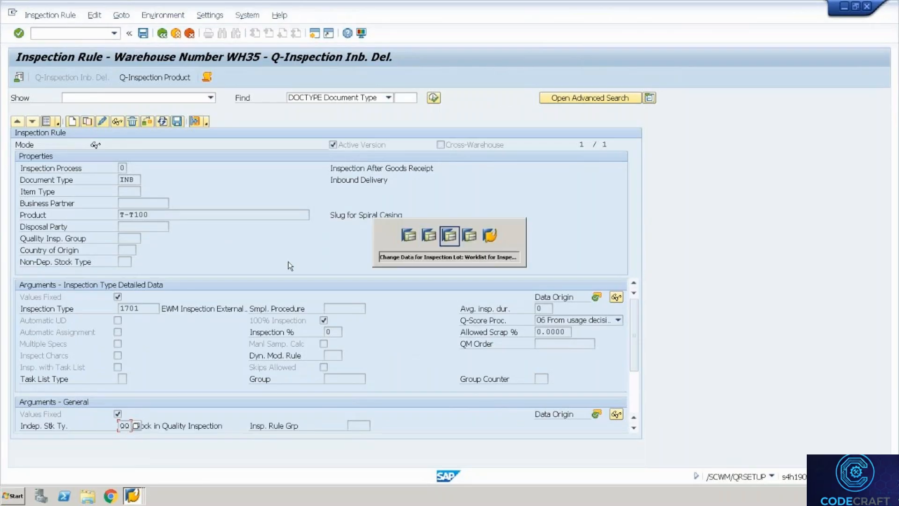
{"action": "key", "text": "alt+Tab"}
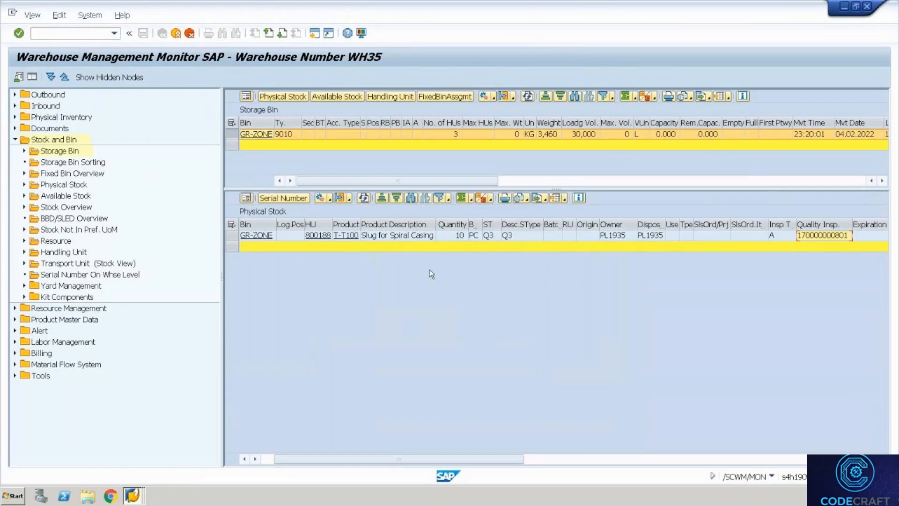
{"action": "left_click", "coordinate": [360, 200]}
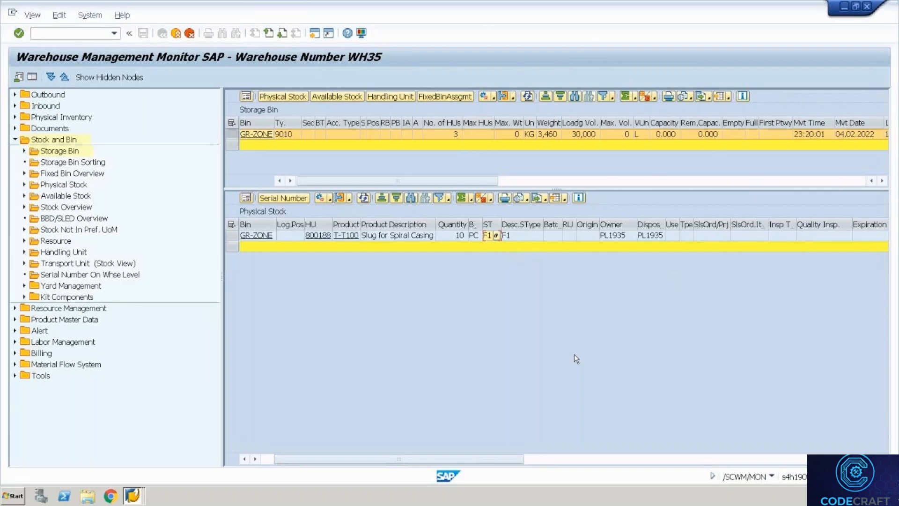
Step: Switch to the 1935H Warehouse Datasheet in the browser and open the Unit 4 sheet below its QM notes
{"action": "key", "text": "ctrl+alt+Break"}
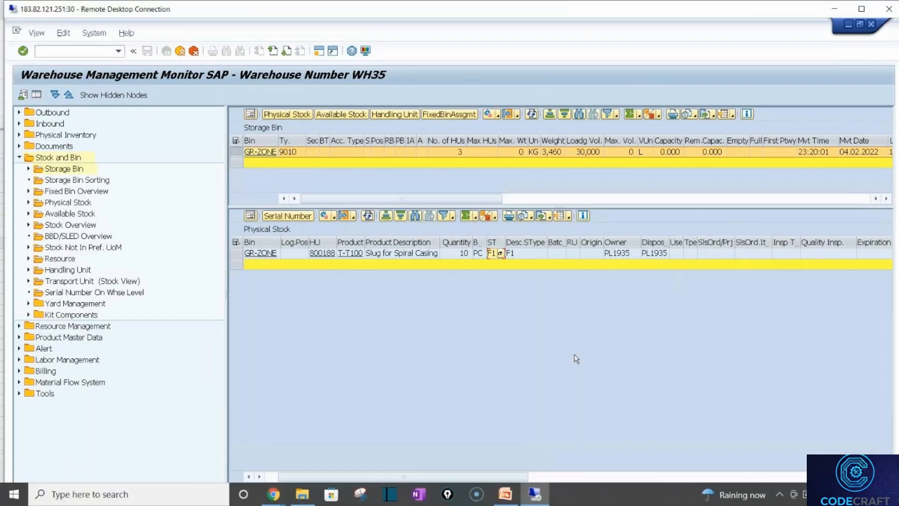
{"action": "key", "text": "alt+Tab"}
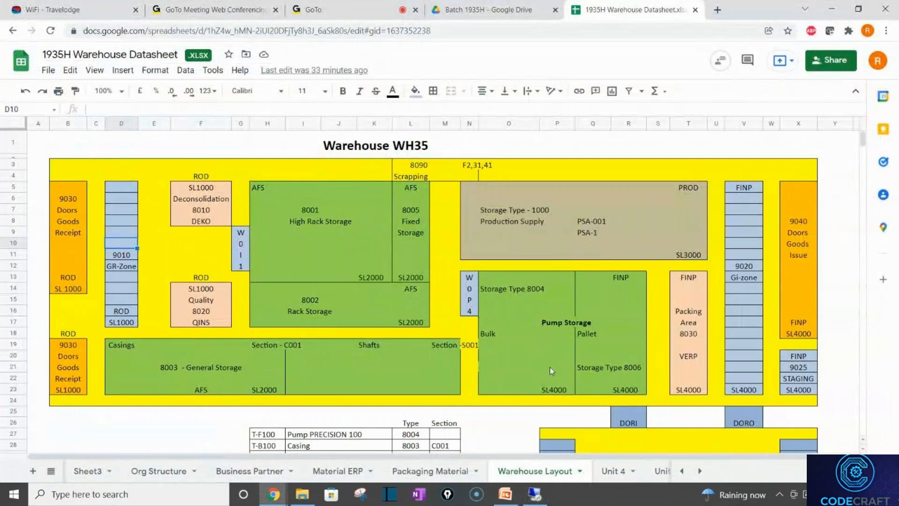
{"action": "left_click", "coordinate": [613, 471]}
{"action": "left_click", "coordinate": [147, 418]}
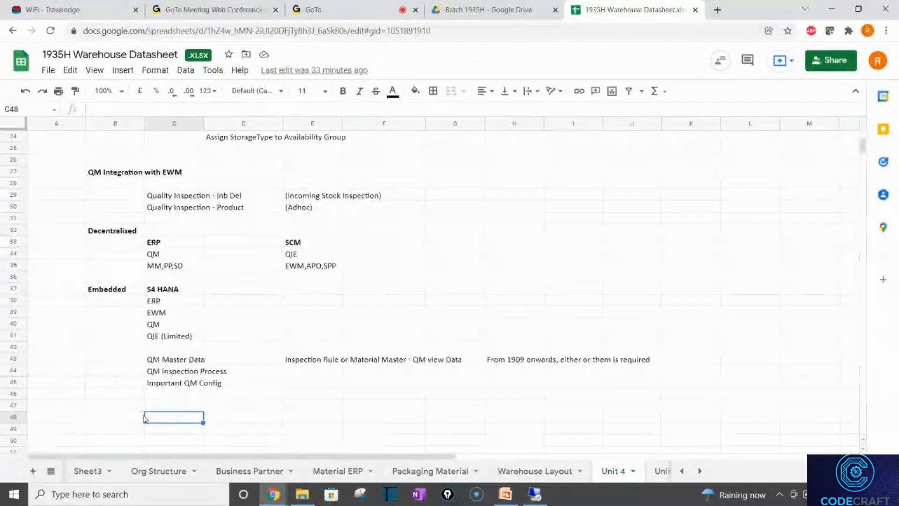
Step: Enter "Follow-on-Actions" in cell C48 of the Unit 4 sheet
{"action": "key", "text": "Down"}
{"action": "key", "text": "Down"}
{"action": "key", "text": "Down"}
{"action": "key", "text": "Down"}
{"action": "key", "text": "Down"}
{"action": "key", "text": "Down"}
{"action": "key", "text": "Down"}
{"action": "key", "text": "Down"}
{"action": "key", "text": "Down"}
{"action": "key", "text": "Down"}
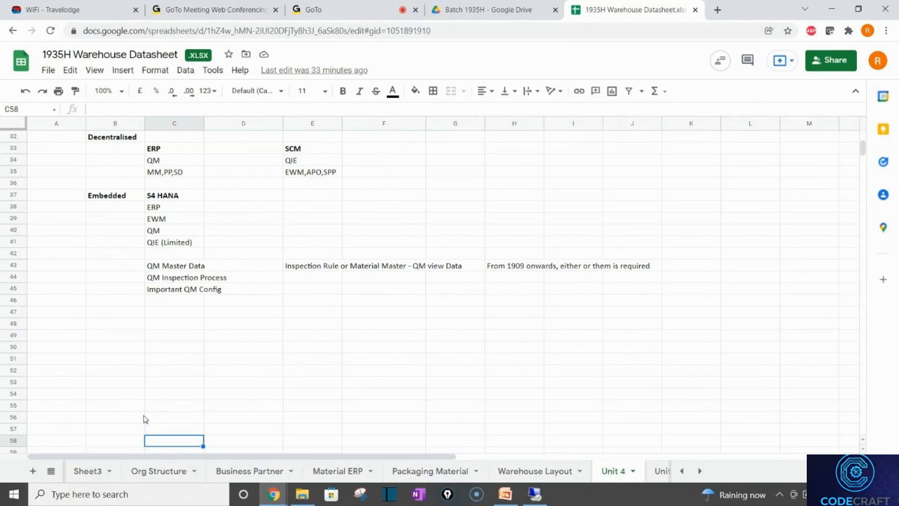
{"action": "left_click", "coordinate": [169, 327]}
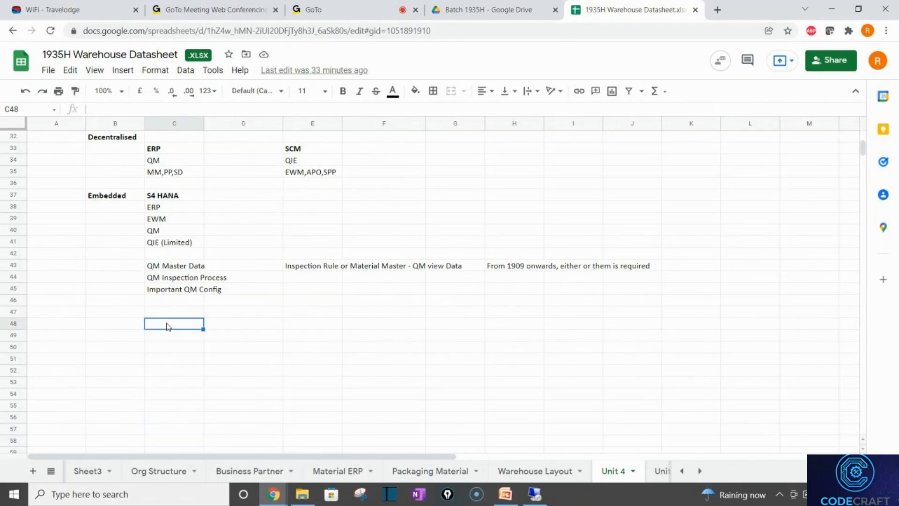
{"action": "type", "text": "Follow-on "}
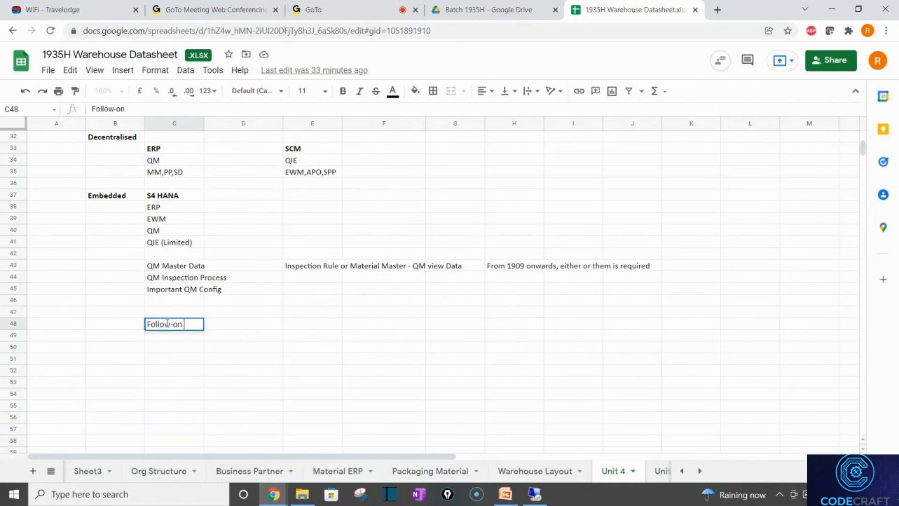
{"action": "type", "text": "-Actions"}
{"action": "key", "text": "Return"}
{"action": "key", "text": "Right"}
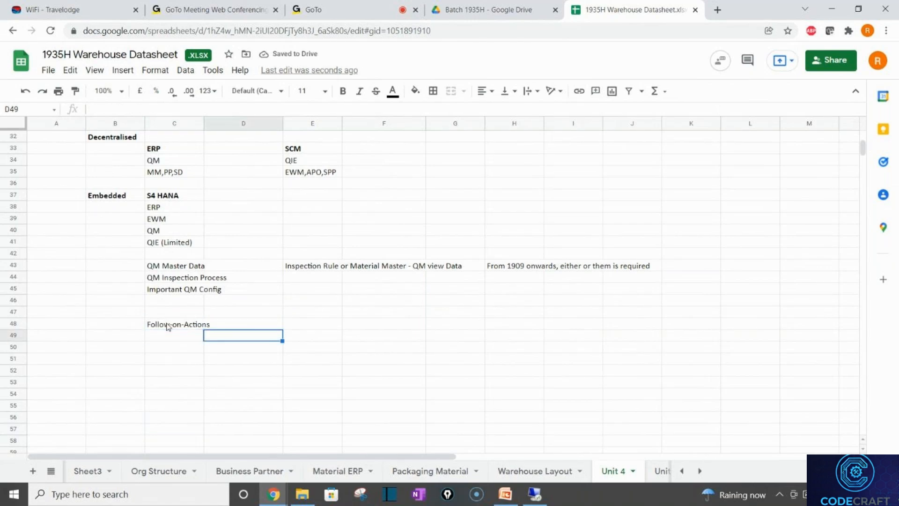
Step: Switch back to the remote SAP system, exit the inspection lot worklist and close that session
{"action": "key", "text": "alt+Tab"}
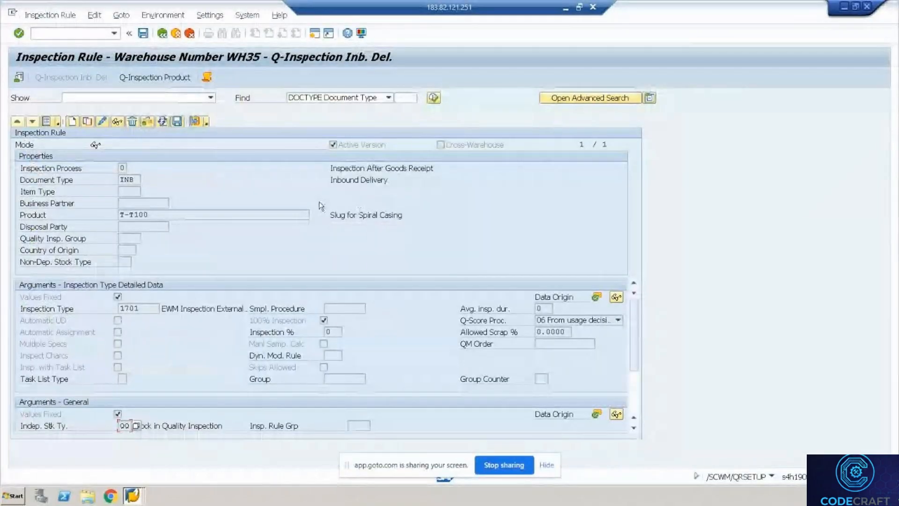
{"action": "key", "text": "alt+Tab"}
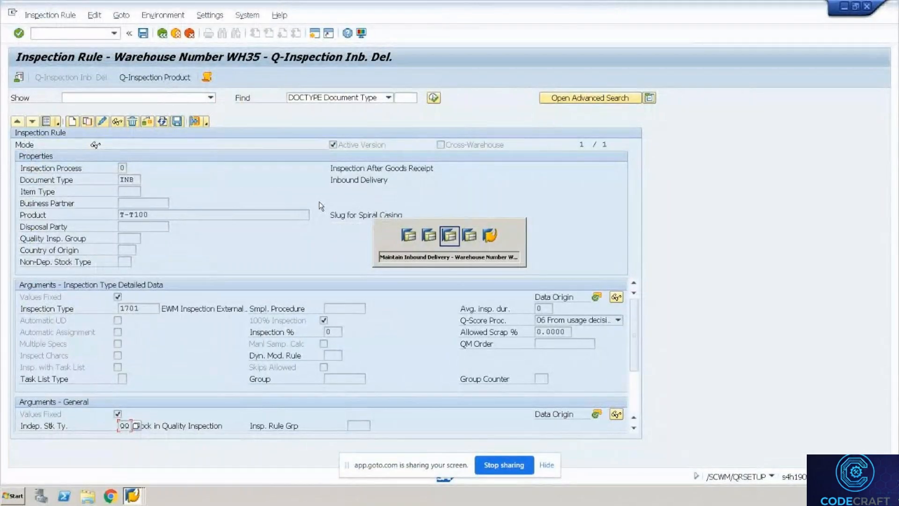
{"action": "key", "text": "alt+Tab"}
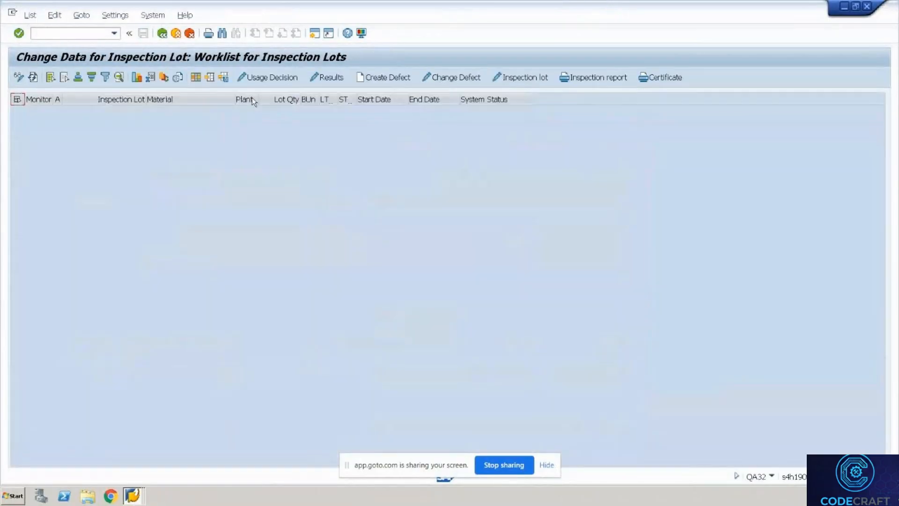
{"action": "left_click", "coordinate": [176, 33]}
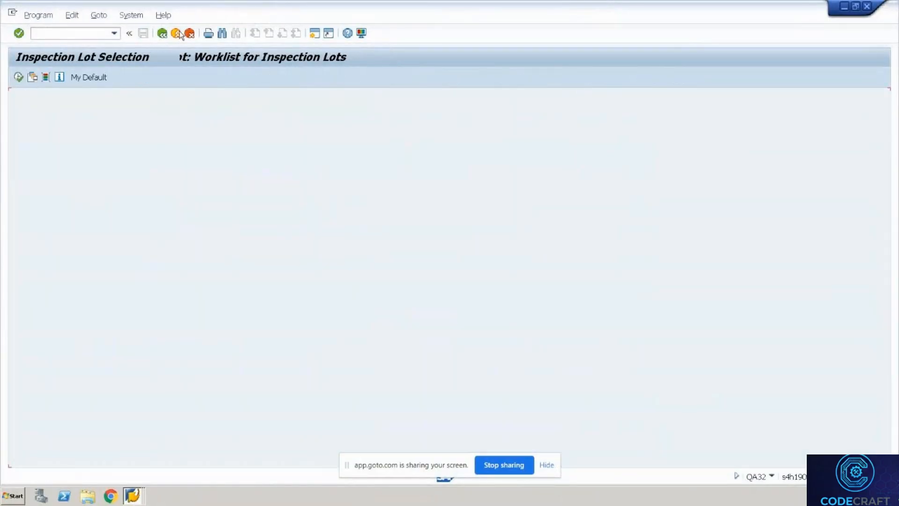
{"action": "left_click", "coordinate": [177, 33]}
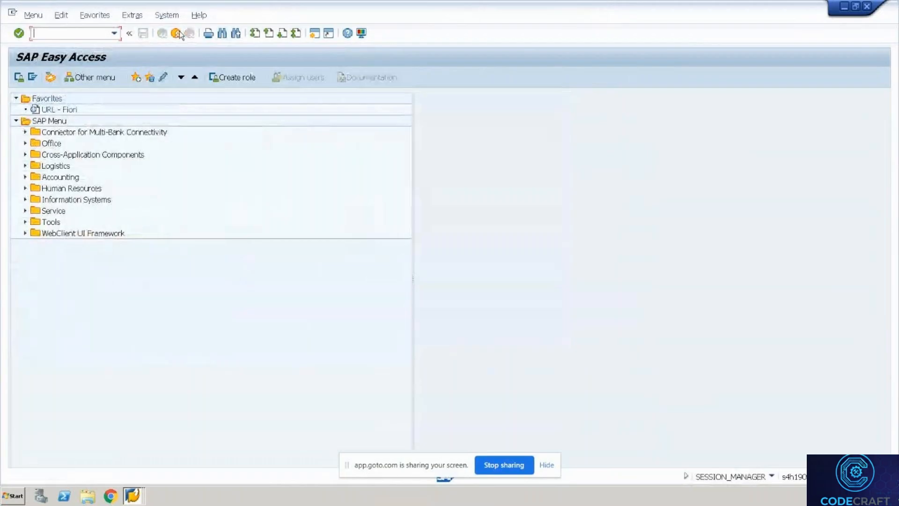
{"action": "left_click", "coordinate": [178, 33]}
Step: Display the quality inspection of the T-T100 item from the WH35 inbound delivery session and examine its usage decision data
{"action": "key", "text": "alt+Tab"}
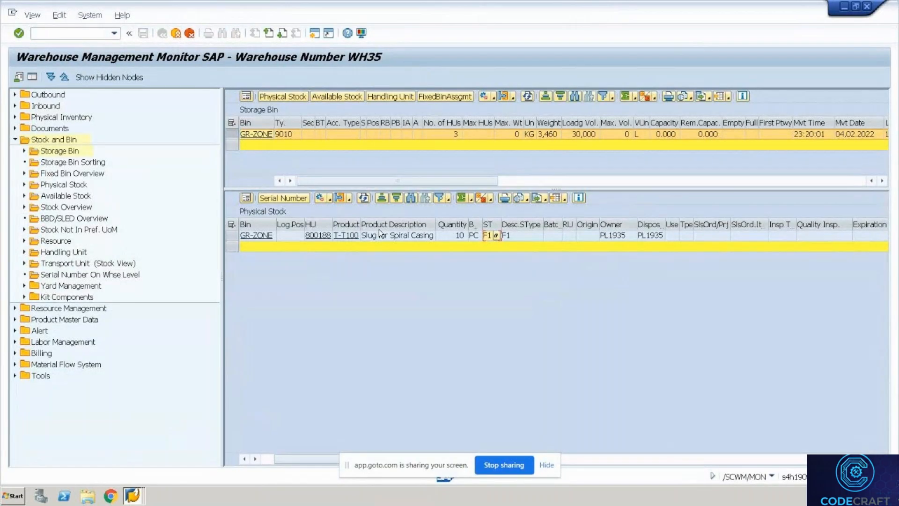
{"action": "key", "text": "alt+Tab"}
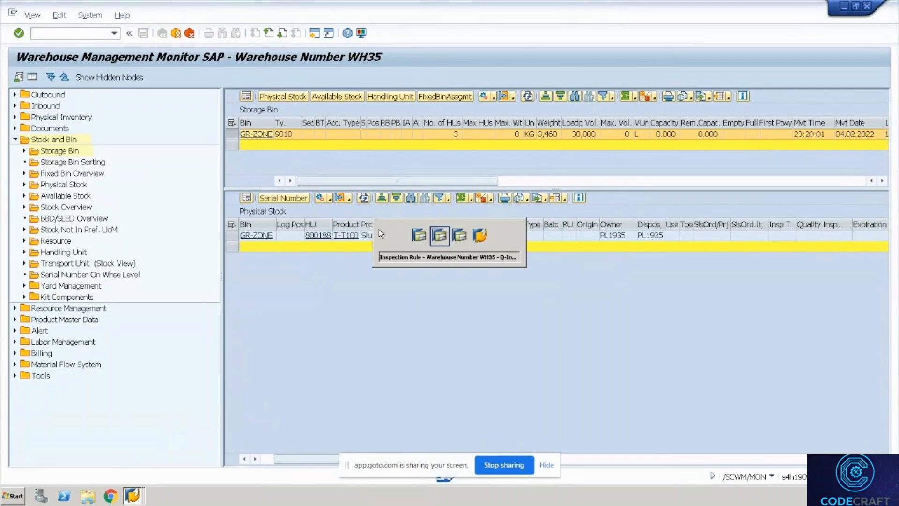
{"action": "key", "text": "alt+Tab"}
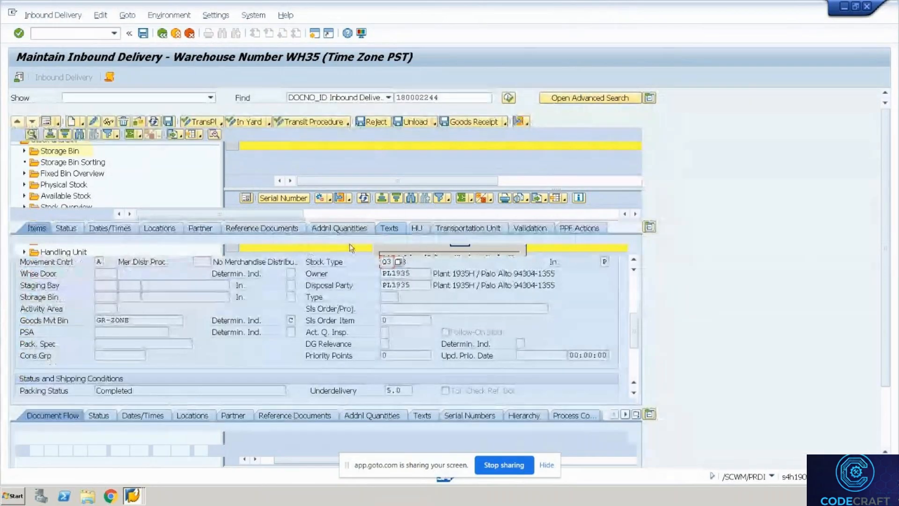
{"action": "left_click", "coordinate": [315, 252]}
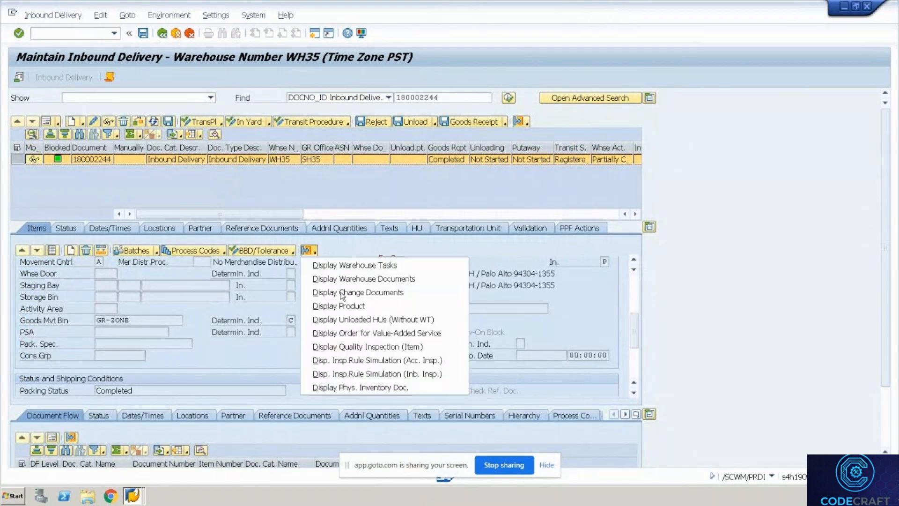
{"action": "left_click", "coordinate": [366, 348]}
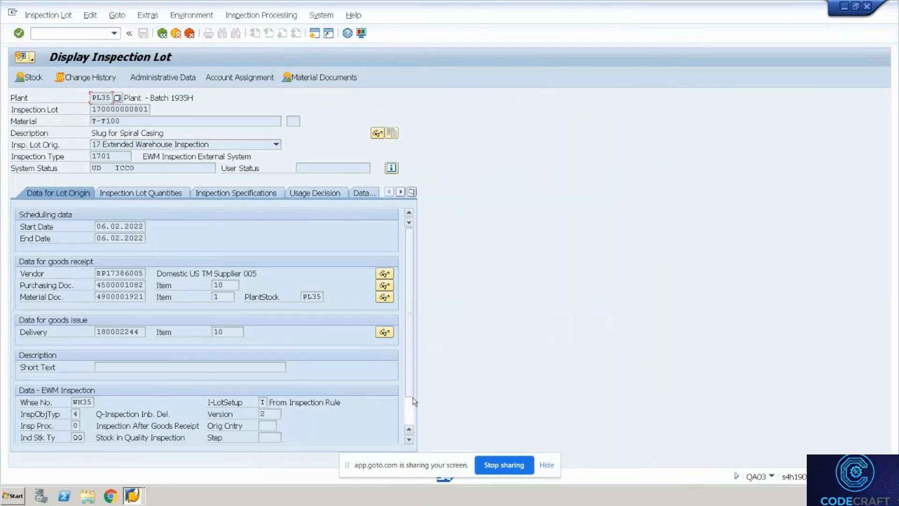
{"action": "left_click", "coordinate": [300, 191]}
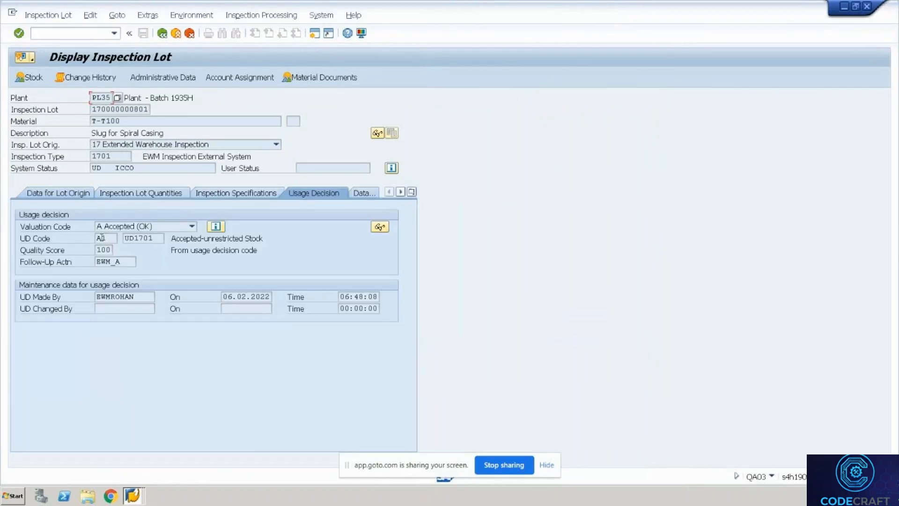
{"action": "double_click", "coordinate": [100, 238]}
Step: Return to the Unit 4 sheet of the datasheet and move "Follow-on-Actions" from cell C48 to D49
{"action": "key", "text": "alt+Tab"}
{"action": "key", "text": "ctrl+alt+Break"}
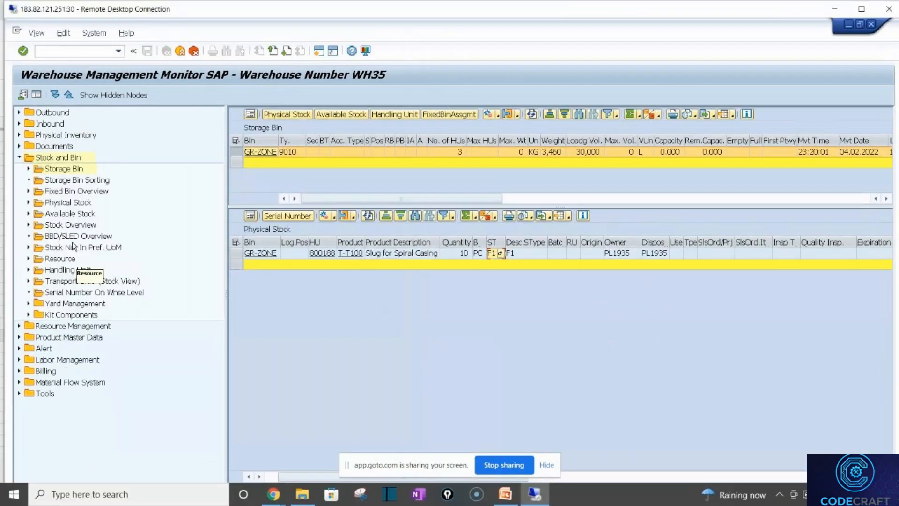
{"action": "key", "text": "alt+v"}
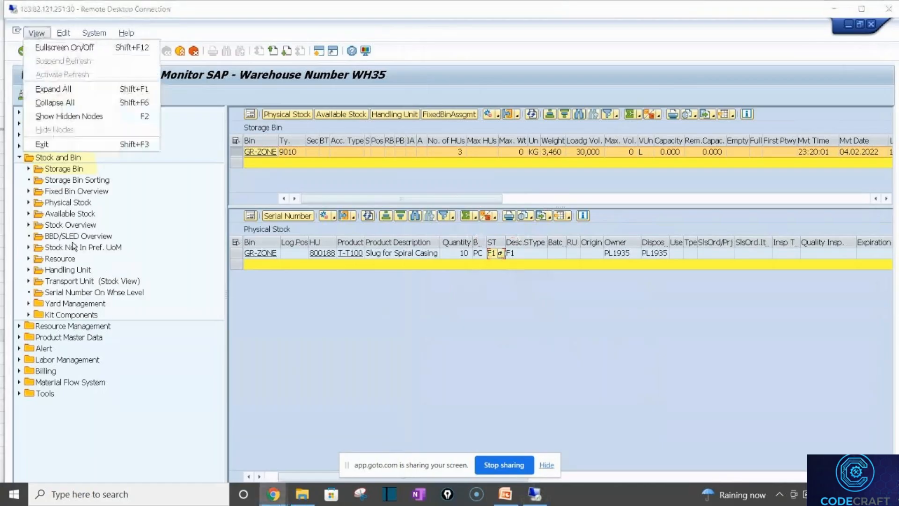
{"action": "key", "text": "alt+Tab"}
{"action": "key", "text": "alt+Tab"}
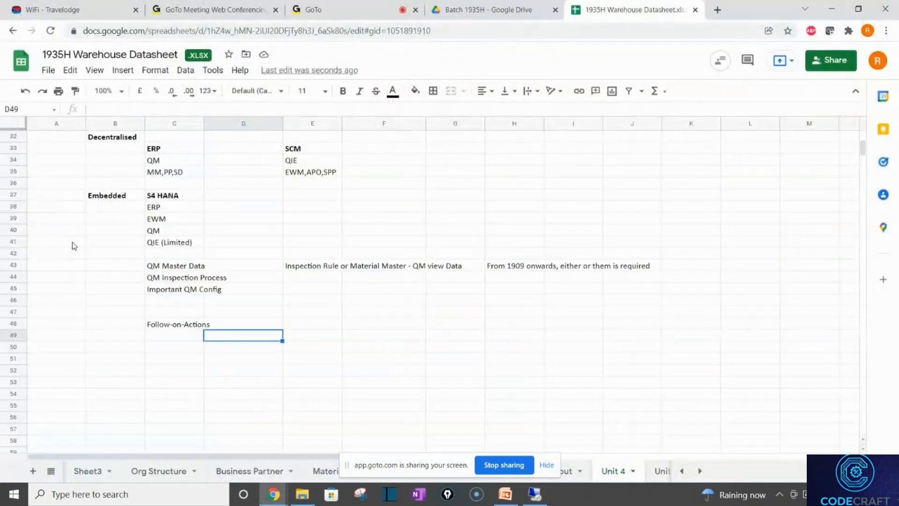
{"action": "left_click", "coordinate": [143, 322]}
{"action": "left_click", "coordinate": [186, 328]}
{"action": "key", "text": "ctrl+x"}
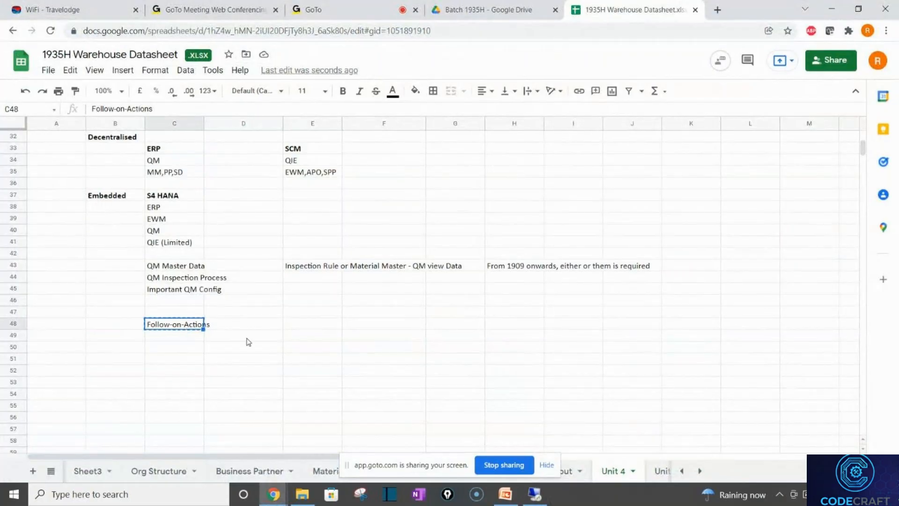
{"action": "left_click", "coordinate": [257, 336]}
{"action": "key", "text": "ctrl+v"}
Step: Enter "UD-A1" in cell C48 and "Accept" in cell D48, ending on cell C50
{"action": "left_click", "coordinate": [155, 323]}
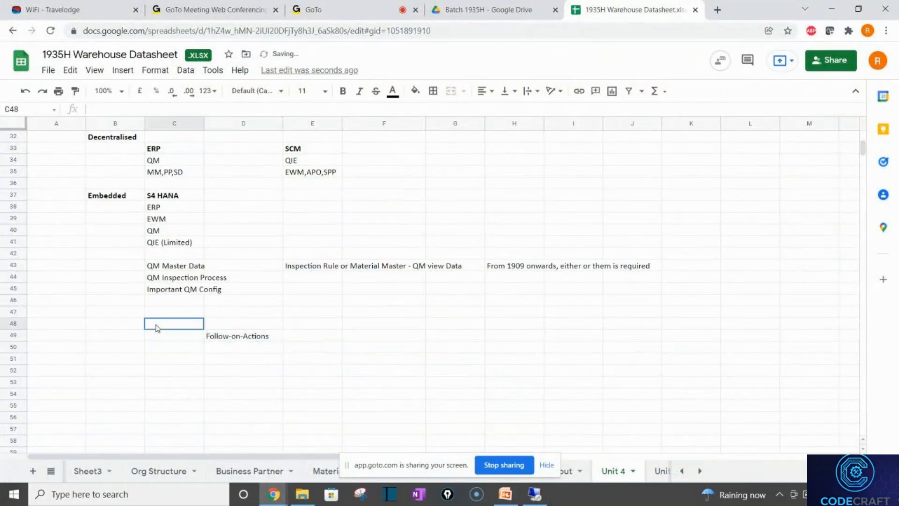
{"action": "type", "text": "UD-A1"}
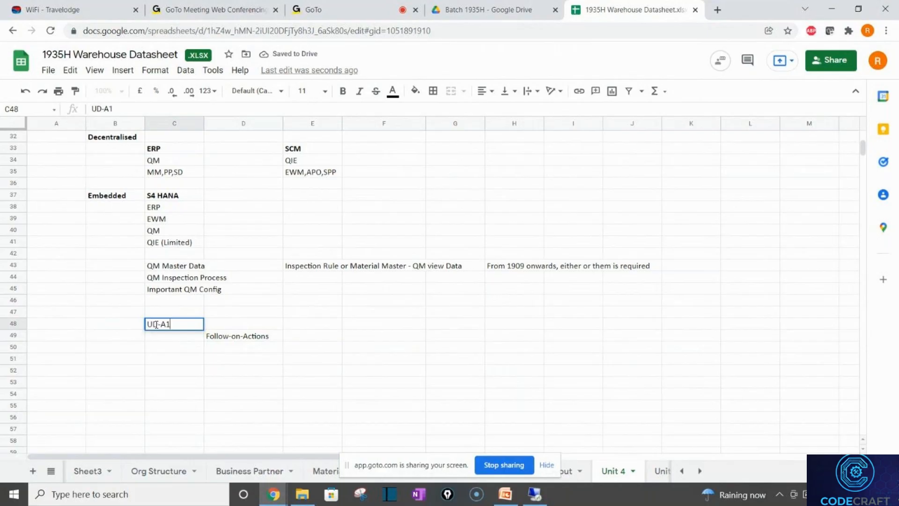
{"action": "key", "text": "Tab"}
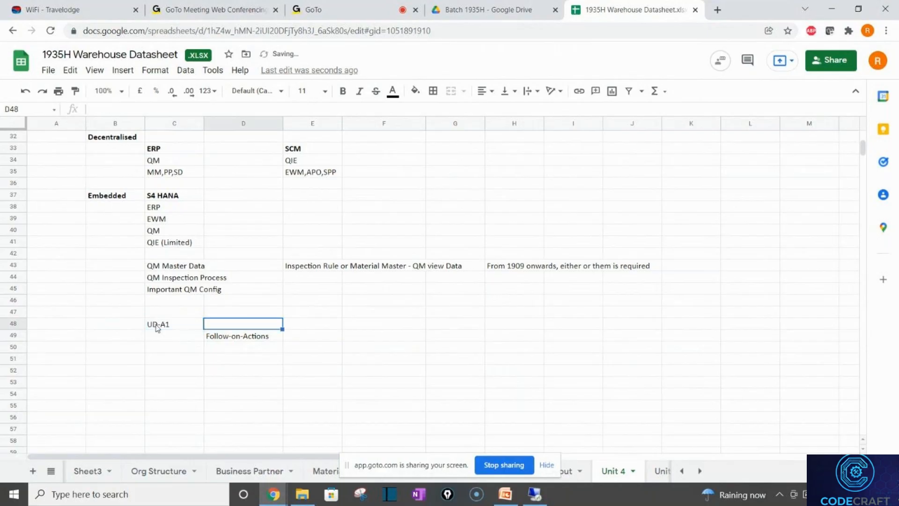
{"action": "type", "text": "Accept"}
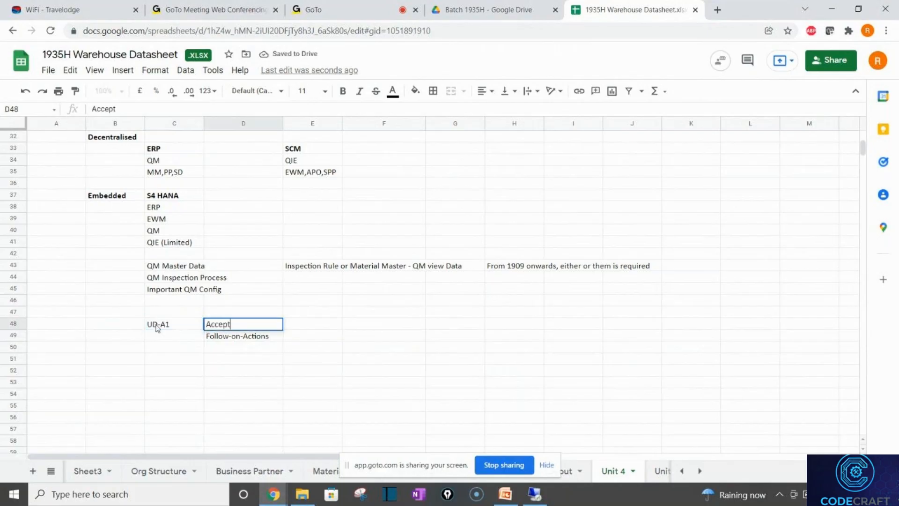
{"action": "key", "text": "Return"}
{"action": "key", "text": "Down"}
{"action": "key", "text": "Down"}
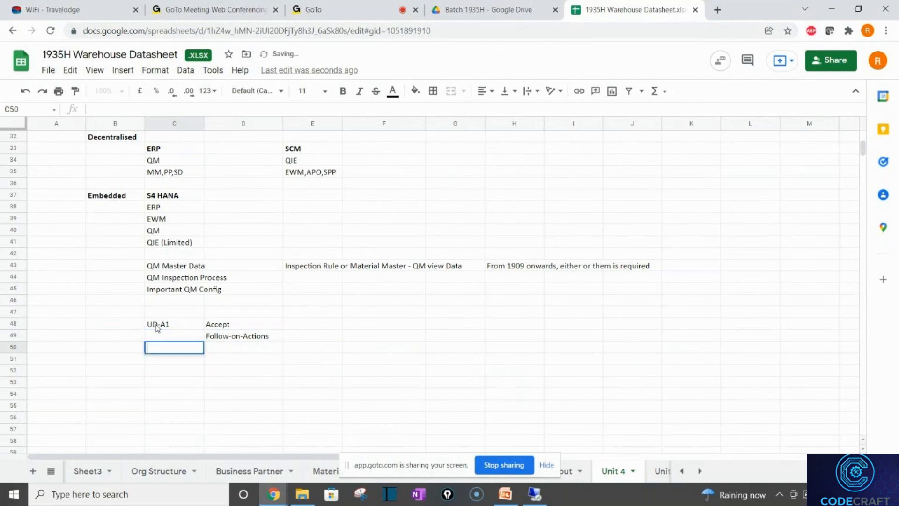
Step: Enter the code UD-R1 in C52 and its description "Reject" in D52
{"action": "key", "text": "Down"}
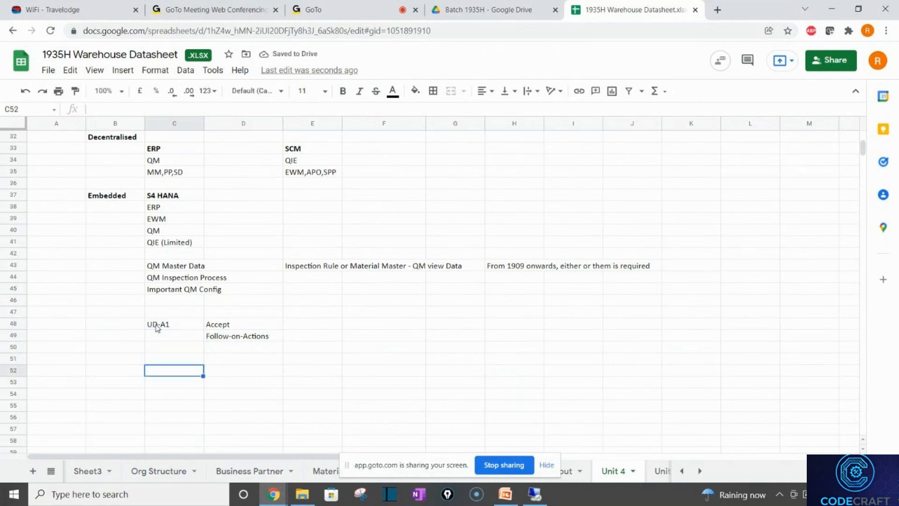
{"action": "type", "text": "US-"}
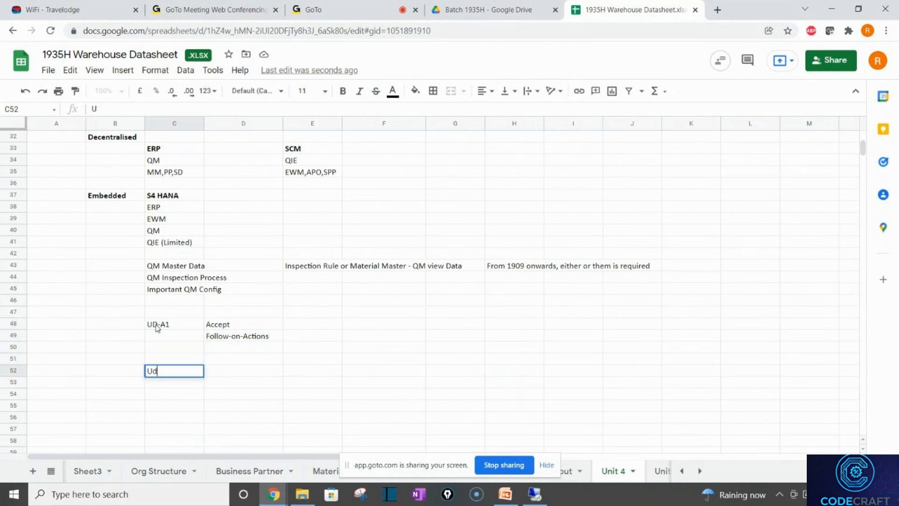
{"action": "key", "text": "BackSpace"}
{"action": "key", "text": "BackSpace"}
{"action": "type", "text": "D-"}
{"action": "type", "text": "A3"}
{"action": "key", "text": "BackSpace"}
{"action": "key", "text": "BackSpace"}
{"action": "type", "text": "R1"}
{"action": "key", "text": "Tab"}
{"action": "type", "text": "Reject"}
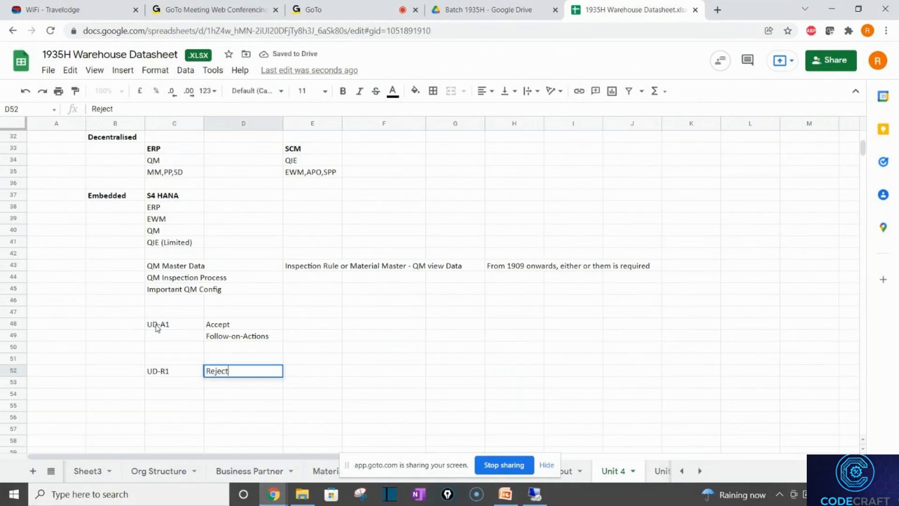
{"action": "key", "text": "Return"}
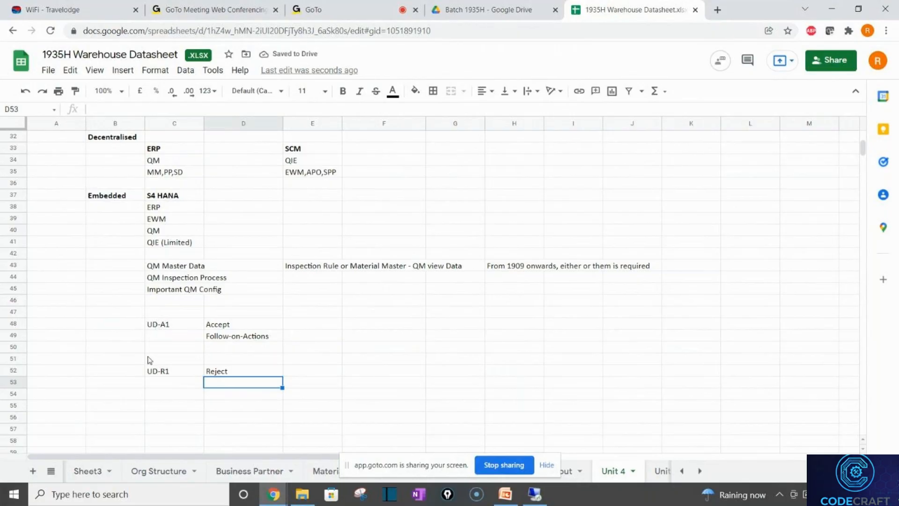
Step: Enter the code UD-R2 in C55 and its description "Reject-Scrapping" in D55
{"action": "left_click", "coordinate": [167, 408]}
{"action": "type", "text": "UD"}
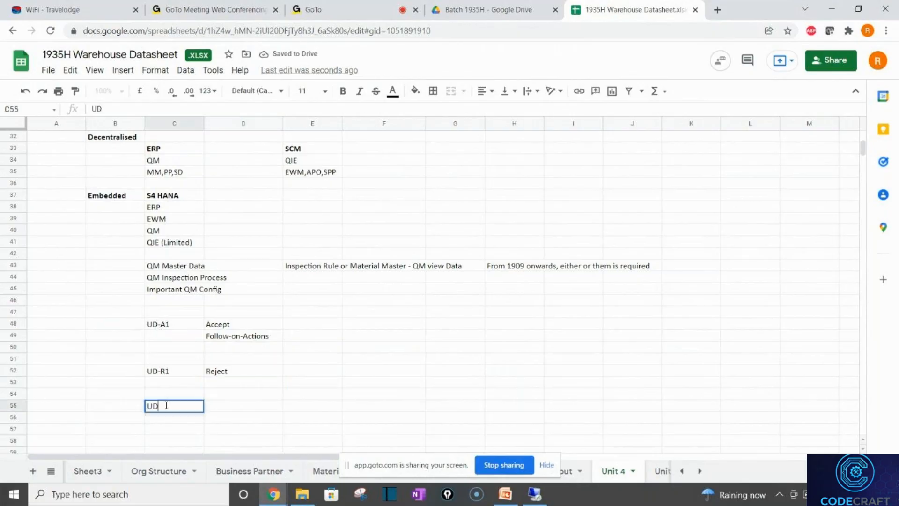
{"action": "type", "text": "-R2"}
{"action": "key", "text": "Tab"}
{"action": "type", "text": "Rjec"}
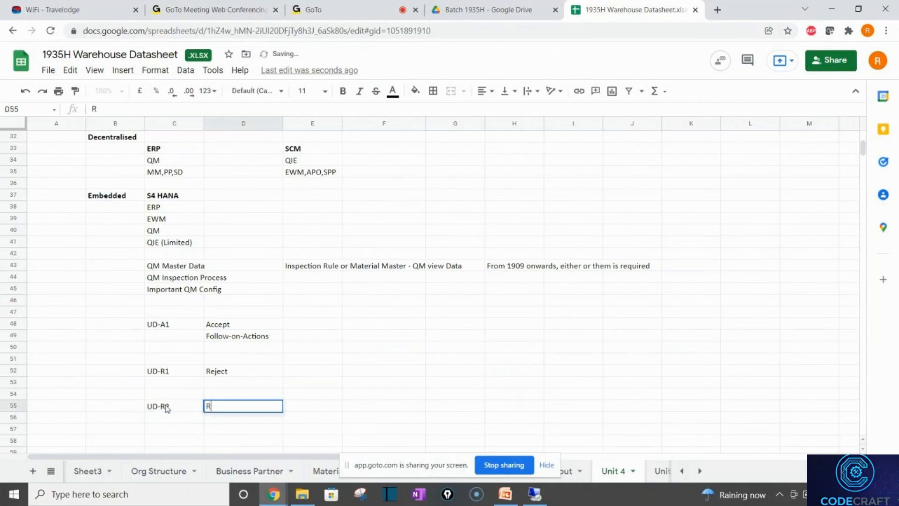
{"action": "key", "text": "BackSpace"}
{"action": "key", "text": "BackSpace"}
{"action": "key", "text": "BackSpace"}
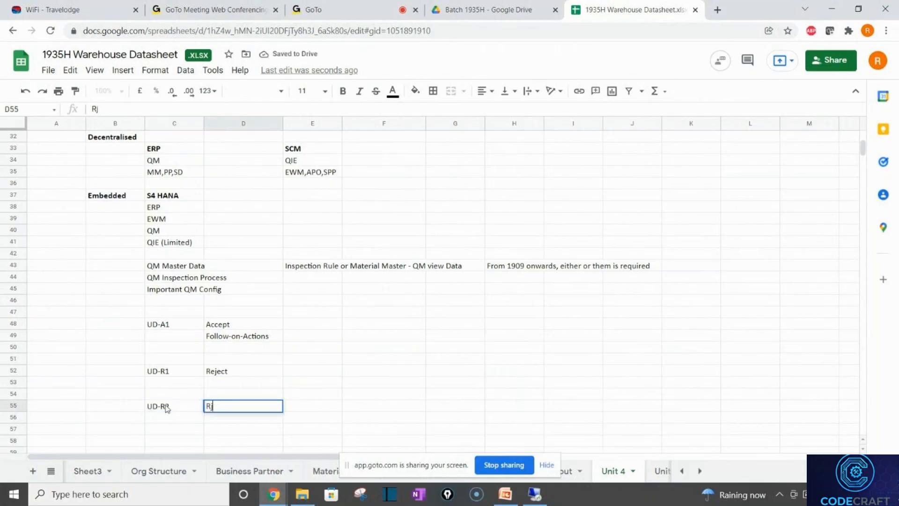
{"action": "type", "text": "eject-Scrap"}
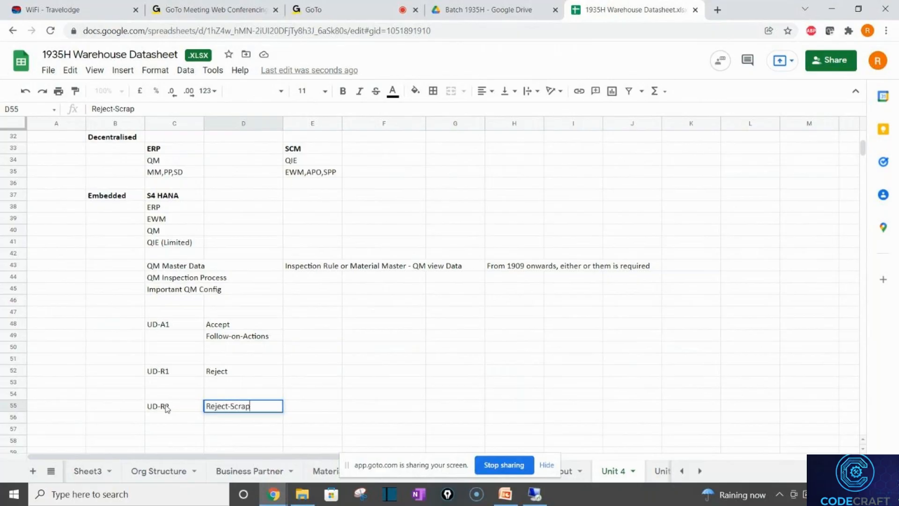
{"action": "type", "text": "ping"}
Step: Extend the UD-R1 description in D52 to read "Reject - Vendor Returns"
{"action": "left_click", "coordinate": [242, 373]}
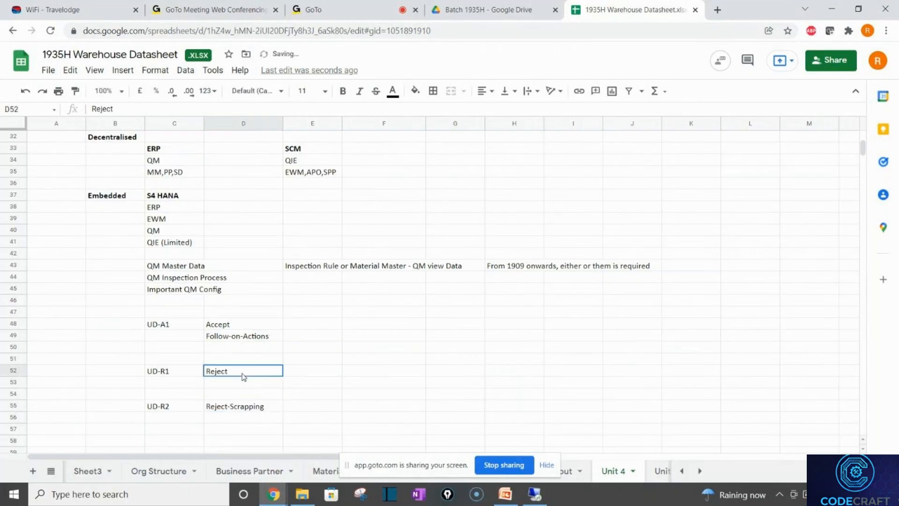
{"action": "double_click", "coordinate": [242, 373]}
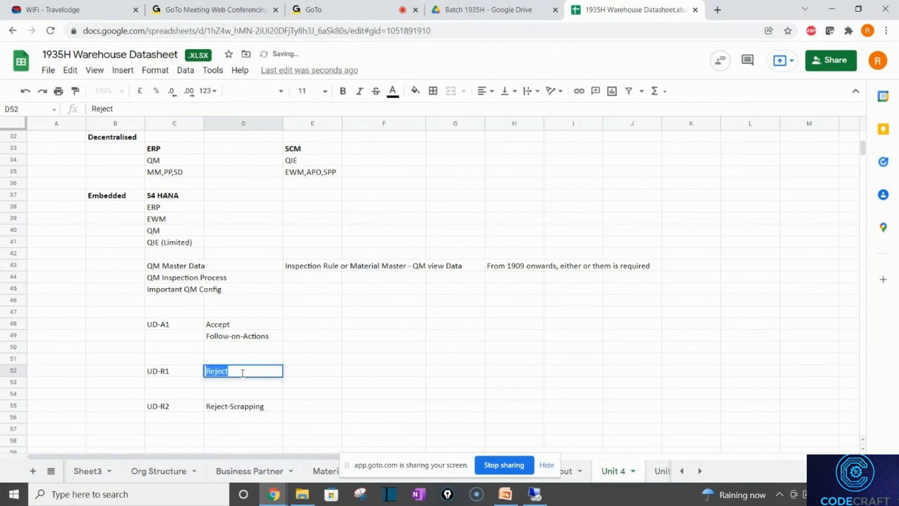
{"action": "left_click", "coordinate": [242, 372]}
{"action": "type", "text": "- Vem"}
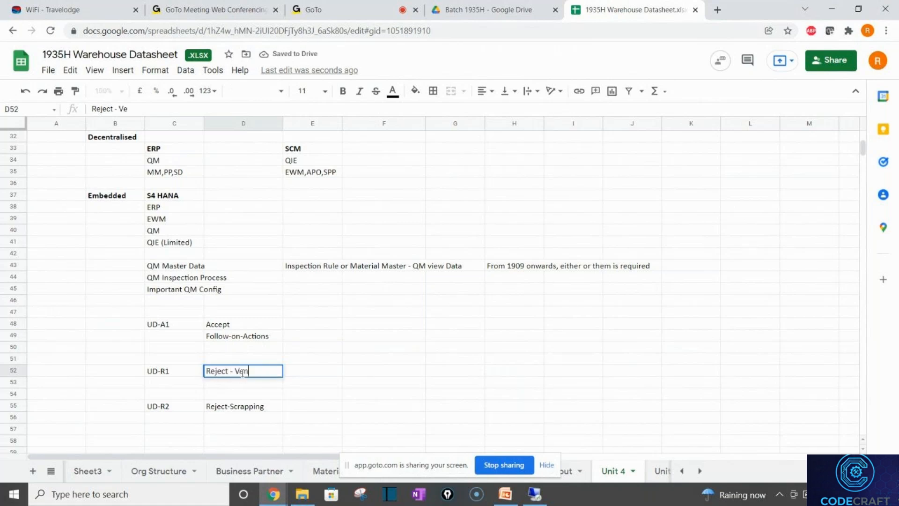
{"action": "type", "text": "o"}
{"action": "key", "text": "BackSpace"}
{"action": "type", "text": "dor Ret"}
{"action": "key", "text": "BackSpace"}
{"action": "key", "text": "BackSpace"}
{"action": "key", "text": "BackSpace"}
{"action": "key", "text": "BackSpace"}
{"action": "type", "text": "Returns"}
{"action": "key", "text": "Return"}
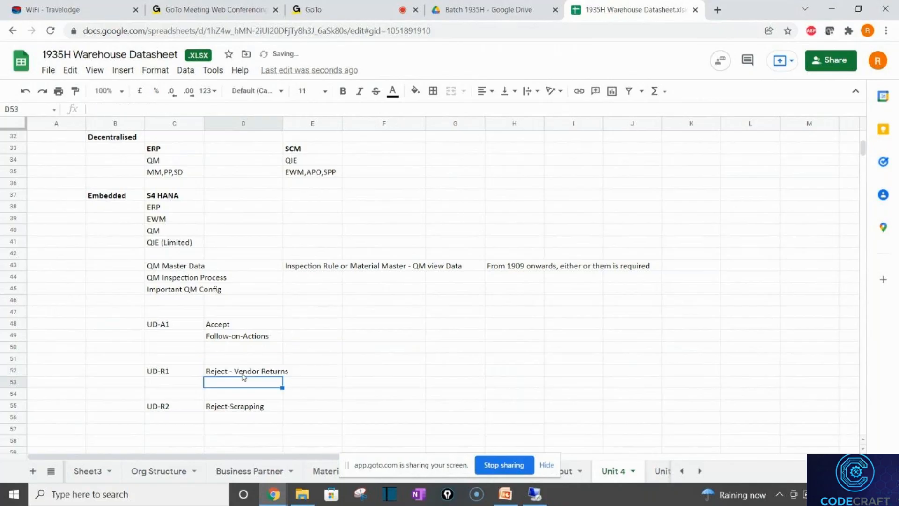
Step: Start another code entry with "UD" in C58, below the UD-R2 row
{"action": "key", "text": "Down"}
{"action": "key", "text": "Down"}
{"action": "key", "text": "Return"}
{"action": "key", "text": "Return"}
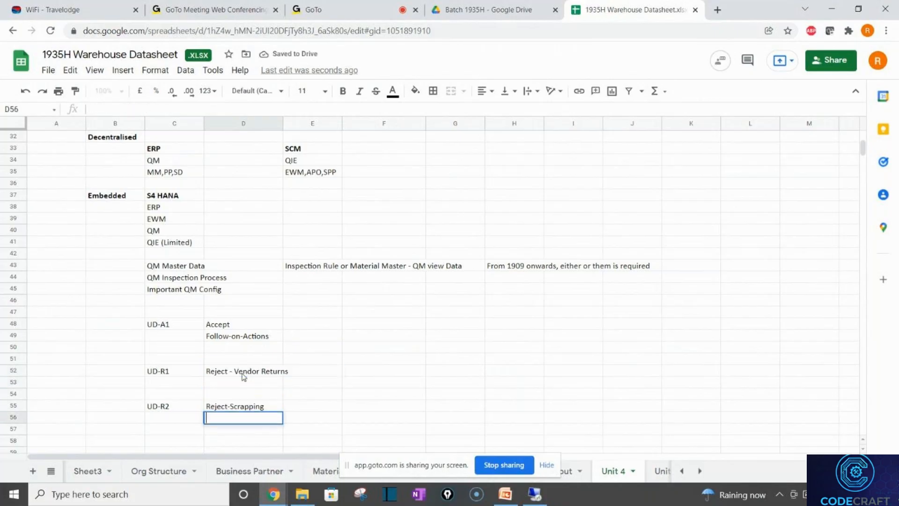
{"action": "key", "text": "Down"}
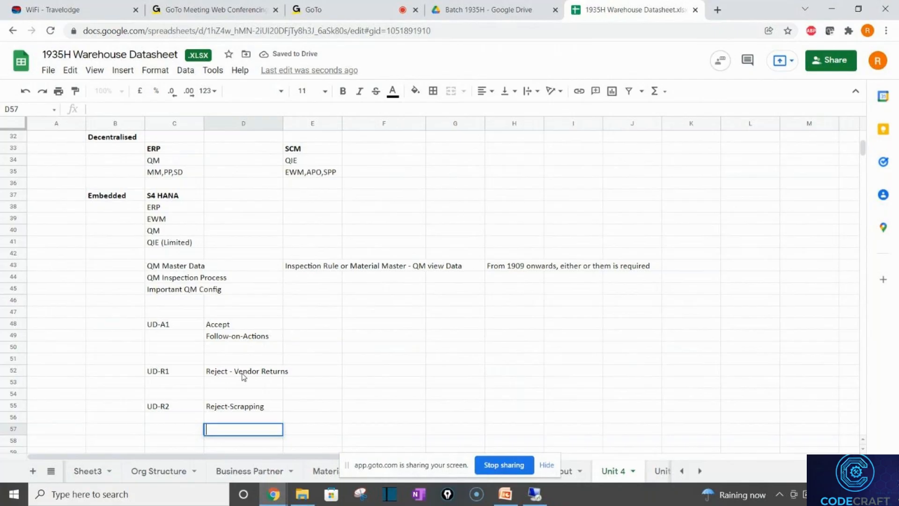
{"action": "key", "text": "Return"}
{"action": "key", "text": "Left"}
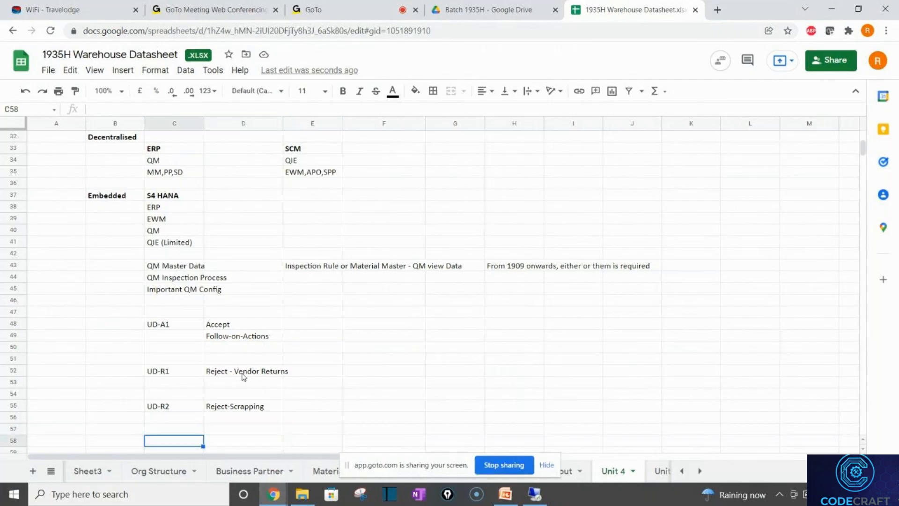
{"action": "type", "text": "WD-"}
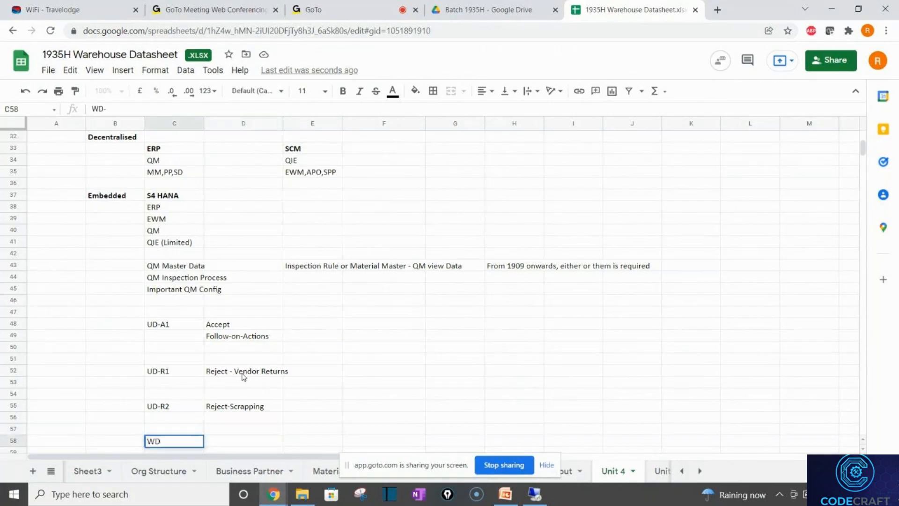
{"action": "key", "text": "BackSpace"}
{"action": "key", "text": "BackSpace"}
{"action": "key", "text": "BackSpace"}
{"action": "type", "text": "UD"}
Step: Move the UD-R1 and UD-R2 block C52:D55 down two rows so it starts at C54
{"action": "left_click", "coordinate": [167, 369]}
{"action": "key", "text": "shift+Right"}
{"action": "key", "text": "shift+Down"}
{"action": "key", "text": "shift+Down"}
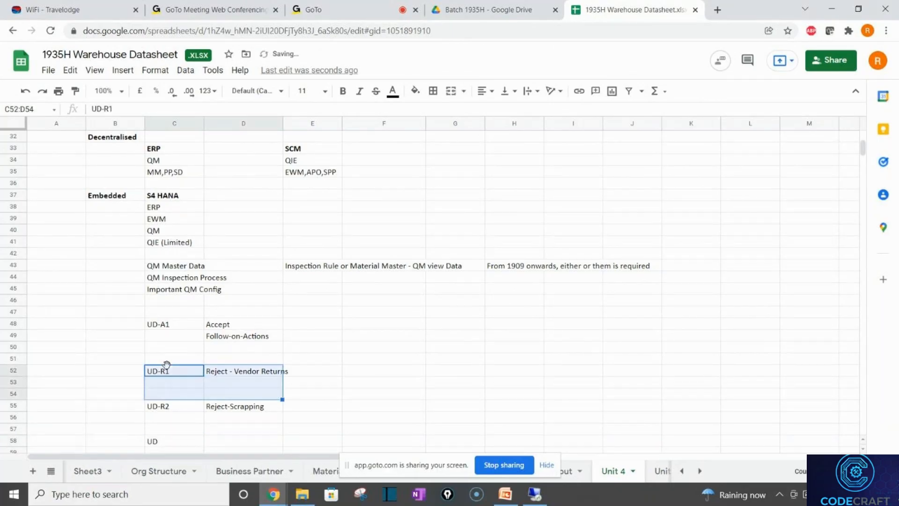
{"action": "key", "text": "shift+Down"}
{"action": "key", "text": "ctrl+c"}
{"action": "key", "text": "Down"}
{"action": "key", "text": "Down"}
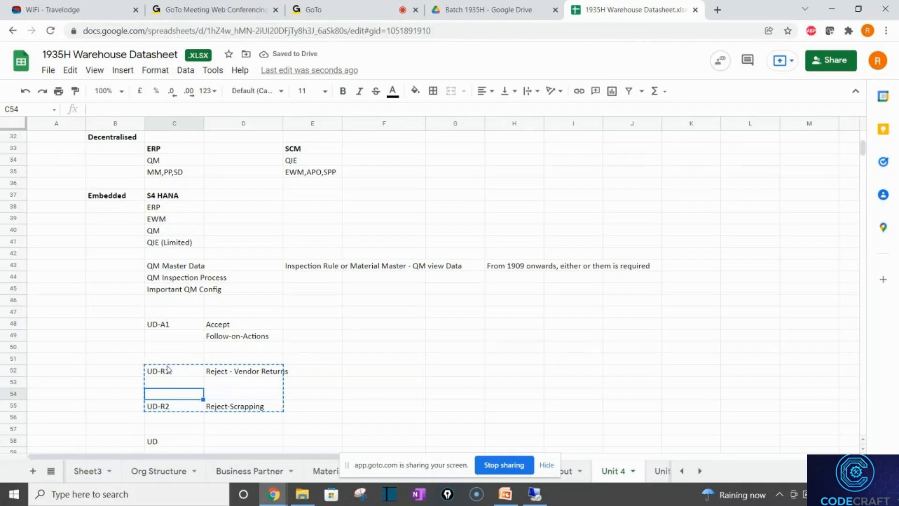
{"action": "key", "text": "ctrl+v"}
Step: Enter the code UD-A2 in C51 and its description "Accept with detailed Inspection" in D51
{"action": "key", "text": "Up"}
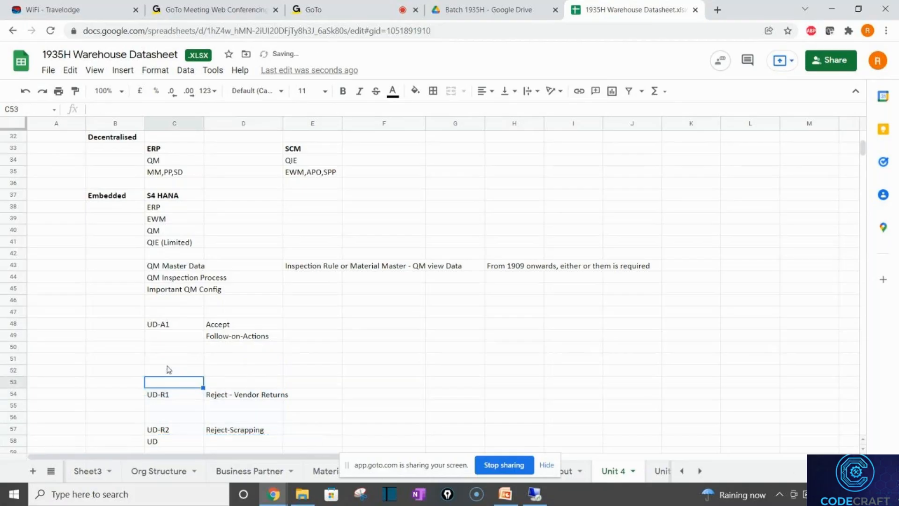
{"action": "key", "text": "Up"}
{"action": "key", "text": "Up"}
{"action": "type", "text": "UD-A2"}
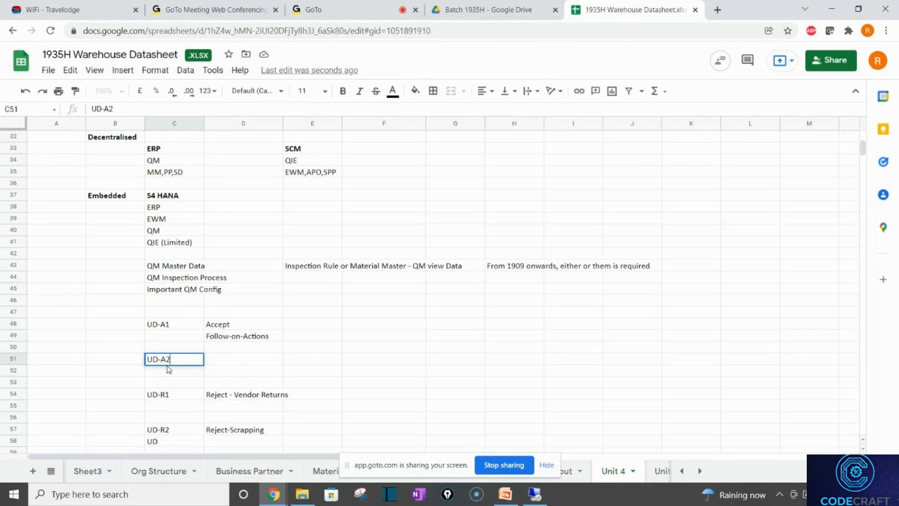
{"action": "key", "text": "Tab"}
{"action": "type", "text": "Accept "}
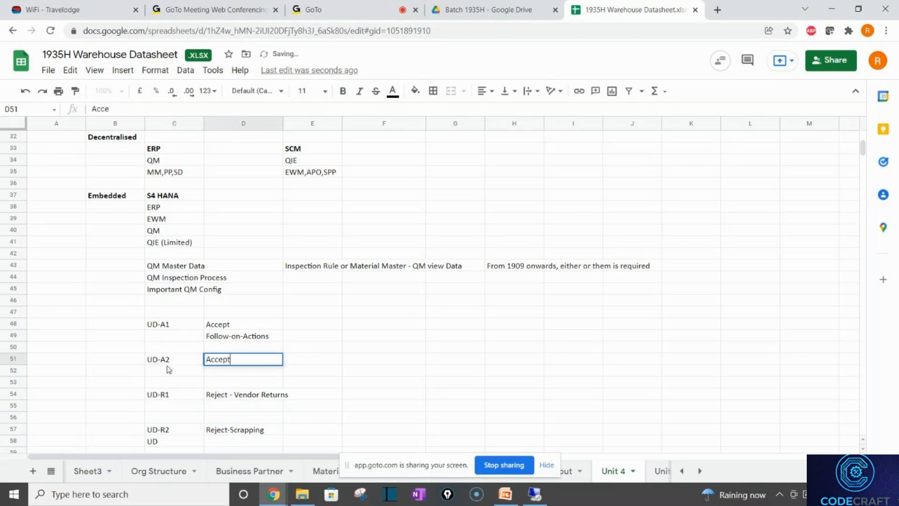
{"action": "type", "text": "with "}
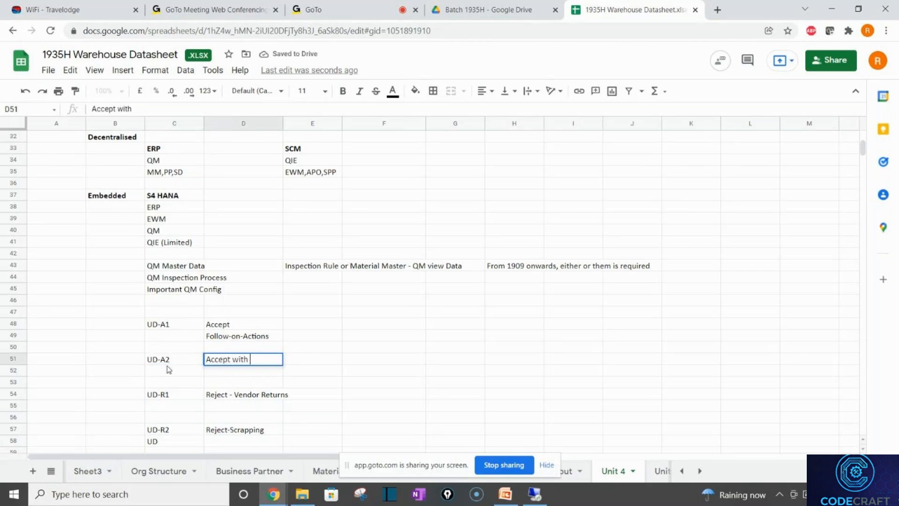
{"action": "type", "text": "detailed"}
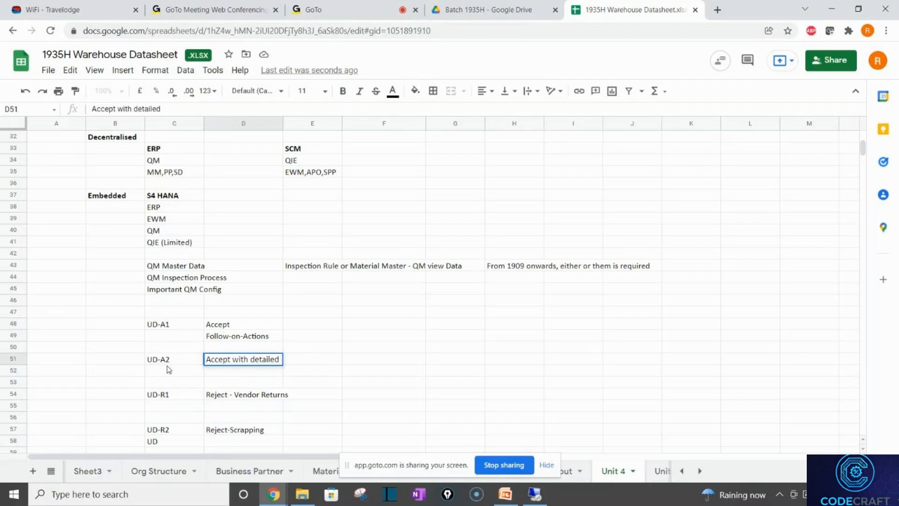
{"action": "type", "text": " Ins"}
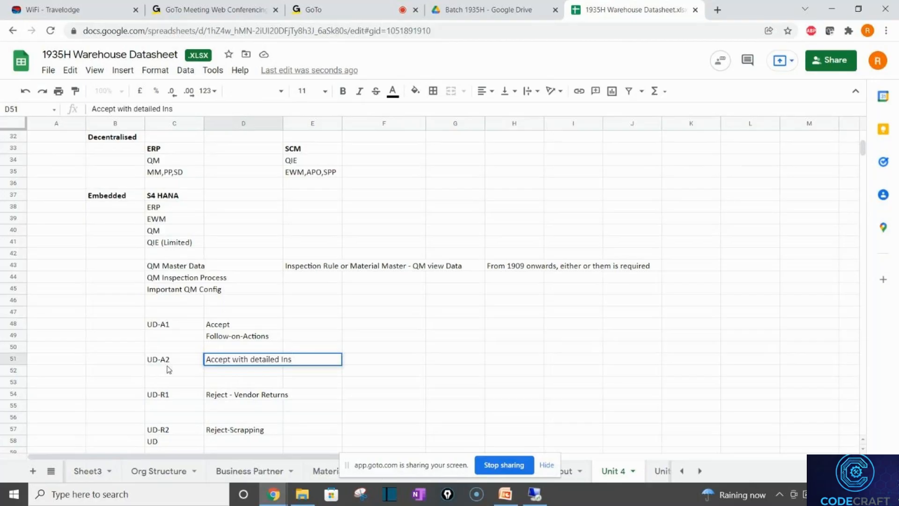
{"action": "type", "text": "pection"}
{"action": "left_click", "coordinate": [166, 367]}
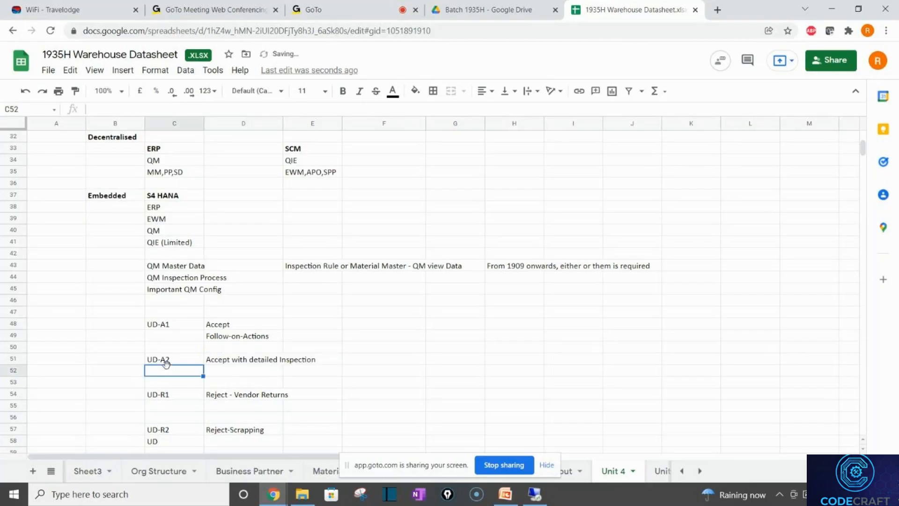
Step: Clear the leftover "UD" entry from C58
{"action": "left_click", "coordinate": [172, 437]}
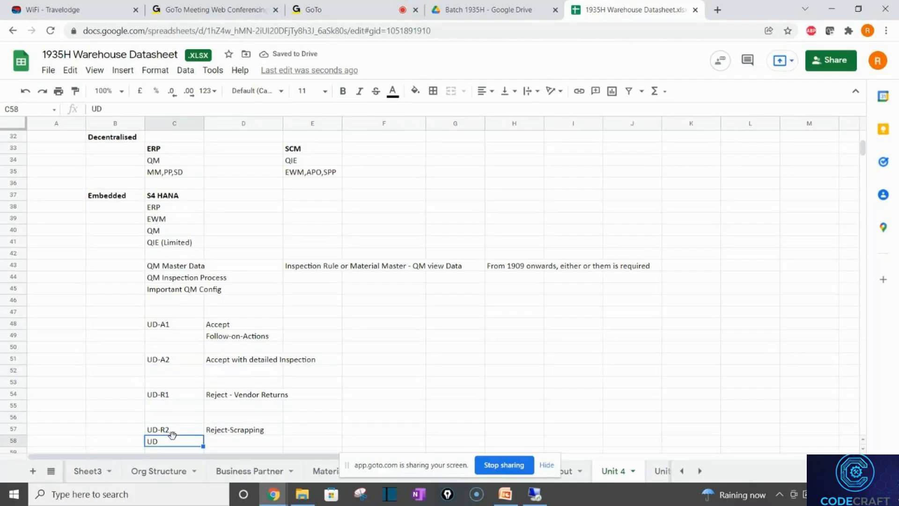
{"action": "key", "text": "Delete"}
Step: Add the heading "Stock Type" in F48 and the value F1 beneath it in F49
{"action": "left_click", "coordinate": [259, 340]}
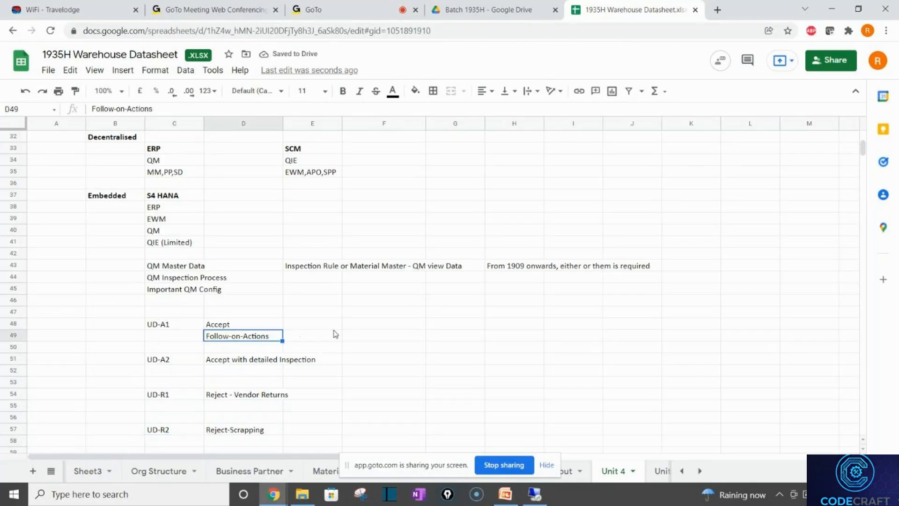
{"action": "left_click", "coordinate": [362, 325]}
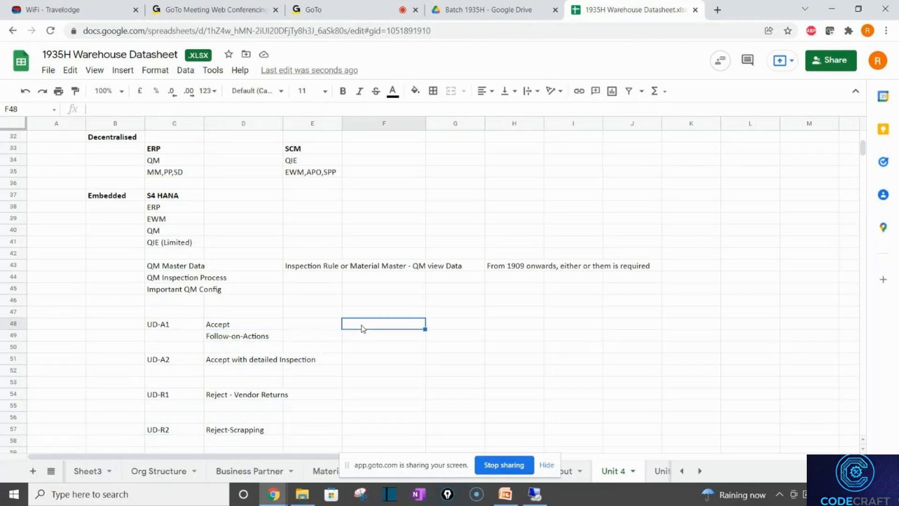
{"action": "type", "text": "Stock R"}
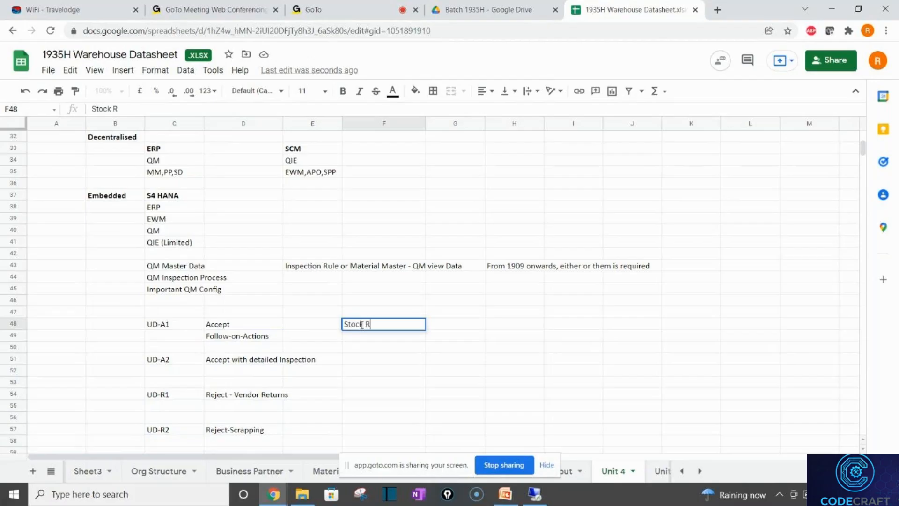
{"action": "key", "text": "BackSpace"}
{"action": "type", "text": "Typ"}
{"action": "key", "text": "BackSpace"}
{"action": "type", "text": "pe"}
{"action": "key", "text": "Return"}
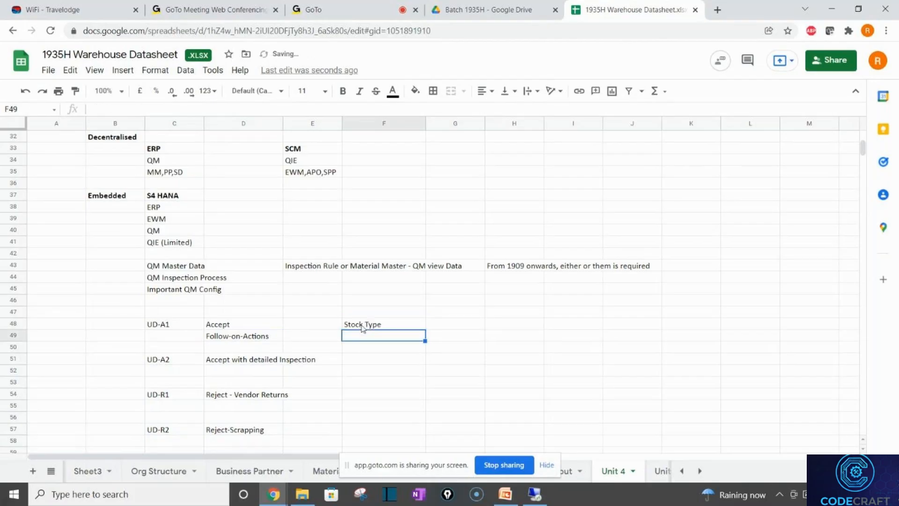
{"action": "type", "text": "F1"}
{"action": "key", "text": "Return"}
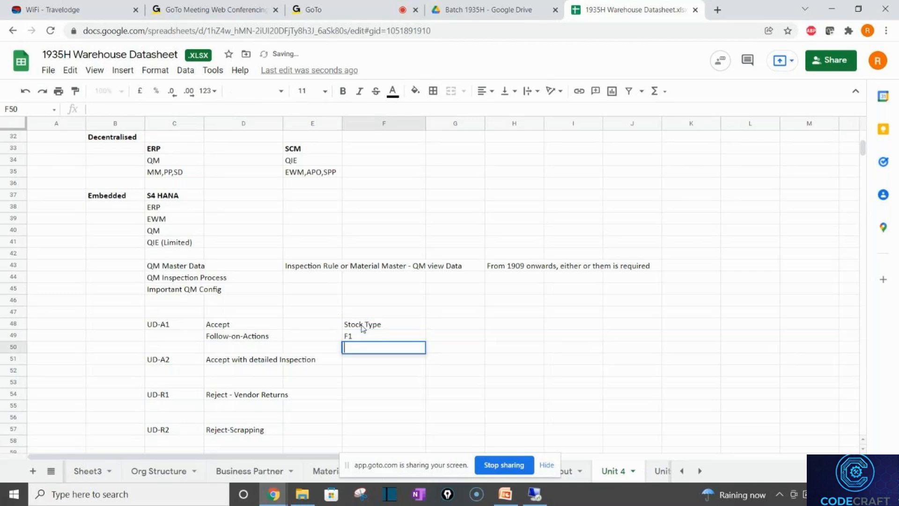
{"action": "key", "text": "Return"}
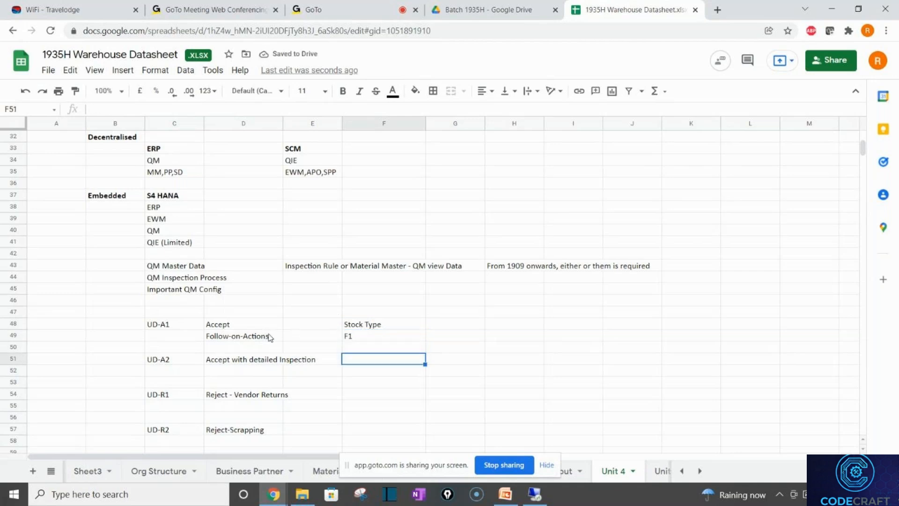
Step: Add the heading "UD Code" in C47 above the list of codes and reselect that cell
{"action": "left_click", "coordinate": [156, 316]}
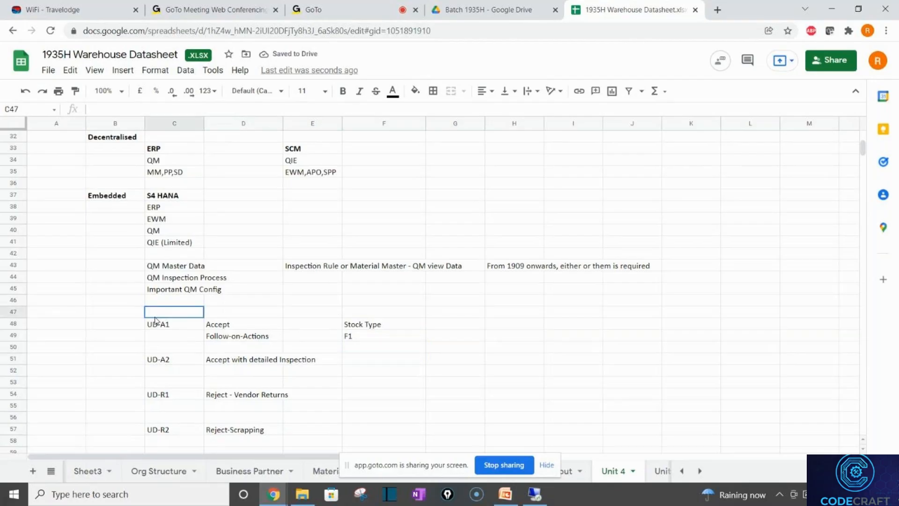
{"action": "type", "text": "UD Cde"}
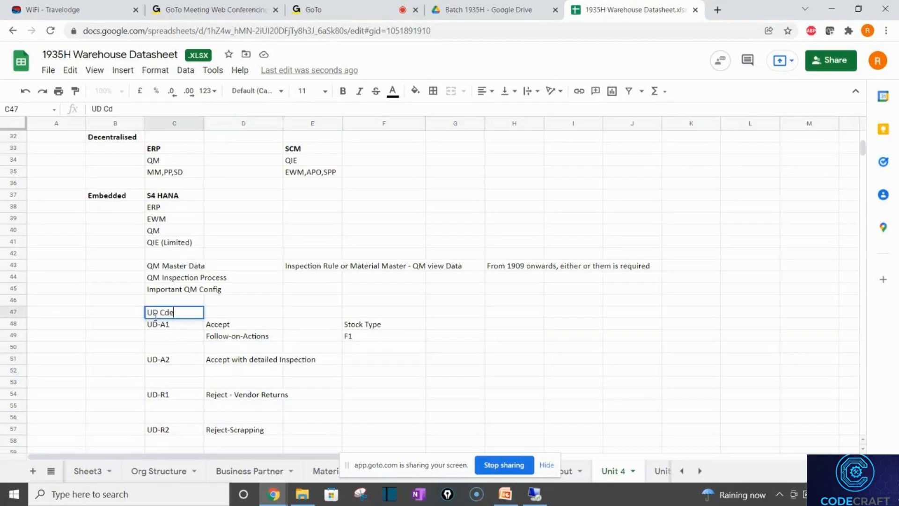
{"action": "key", "text": "BackSpace"}
{"action": "key", "text": "BackSpace"}
{"action": "type", "text": "ode"}
{"action": "key", "text": "Return"}
{"action": "left_click", "coordinate": [154, 314]}
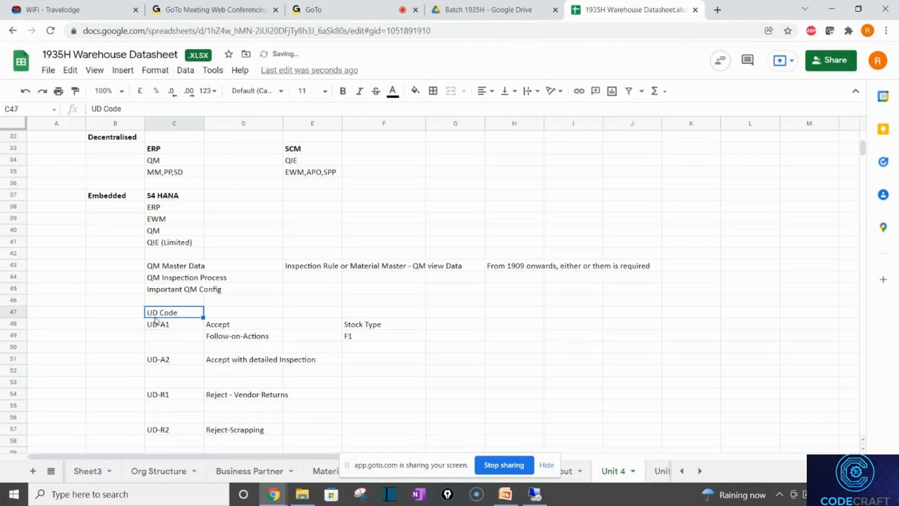
Step: Make the "UD Code" heading in C47 bold and enter stock type F1 for UD-A2 in F51
{"action": "key", "text": "ctrl+b"}
{"action": "left_click", "coordinate": [375, 336]}
{"action": "left_click", "coordinate": [350, 361]}
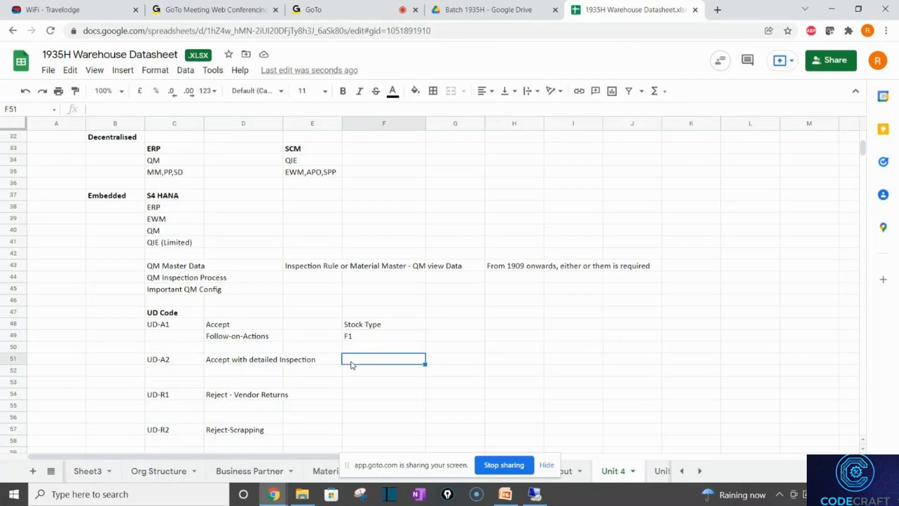
{"action": "type", "text": "F1"}
{"action": "key", "text": "Return"}
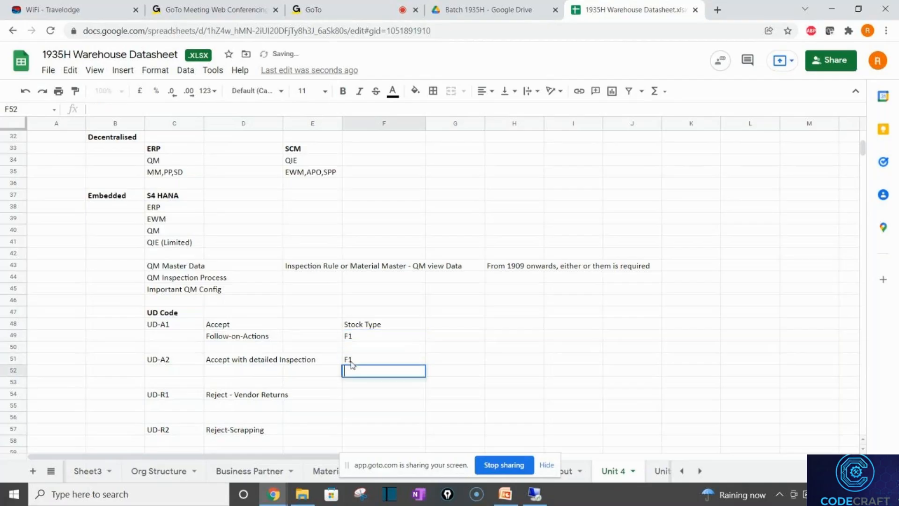
Step: Enter stock type B5 for both reject codes, in F54 for UD-R1 and F57 for UD-R2, and reselect F51
{"action": "key", "text": "Return"}
{"action": "key", "text": "Return"}
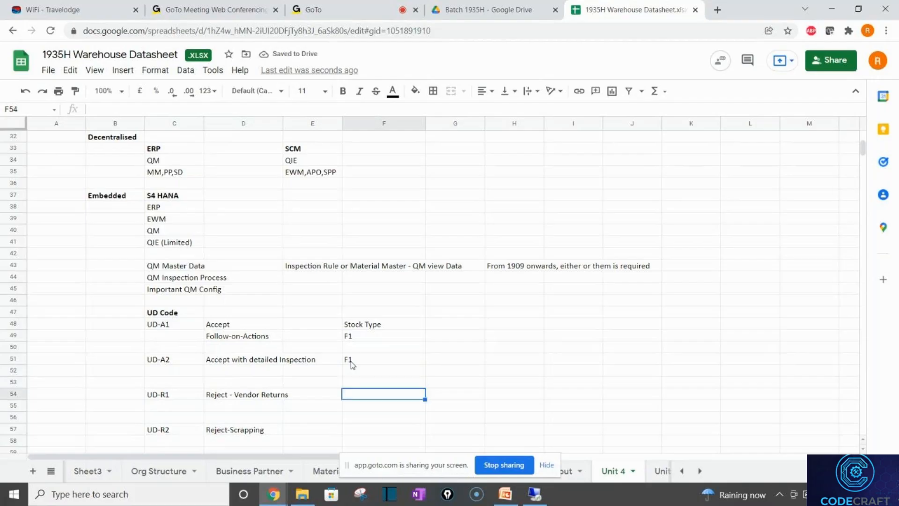
{"action": "type", "text": "B5"}
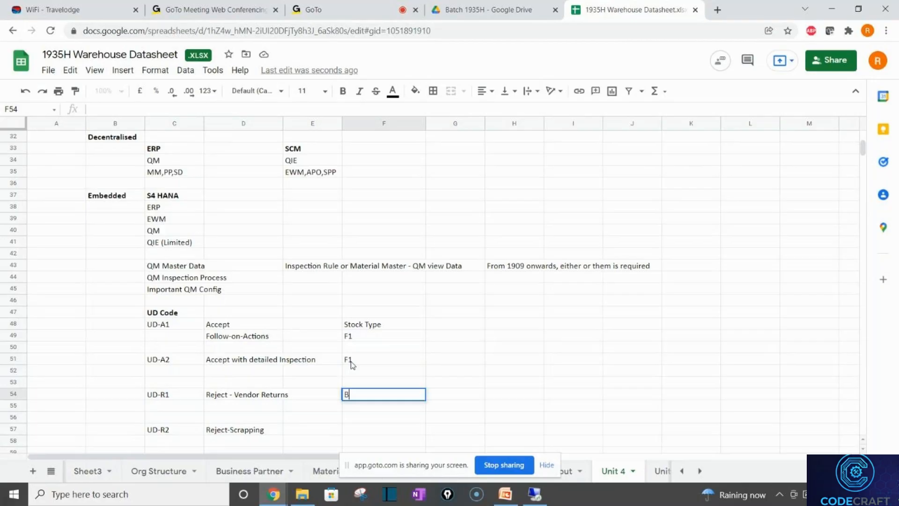
{"action": "key", "text": "Return"}
{"action": "key", "text": "Return"}
{"action": "key", "text": "Return"}
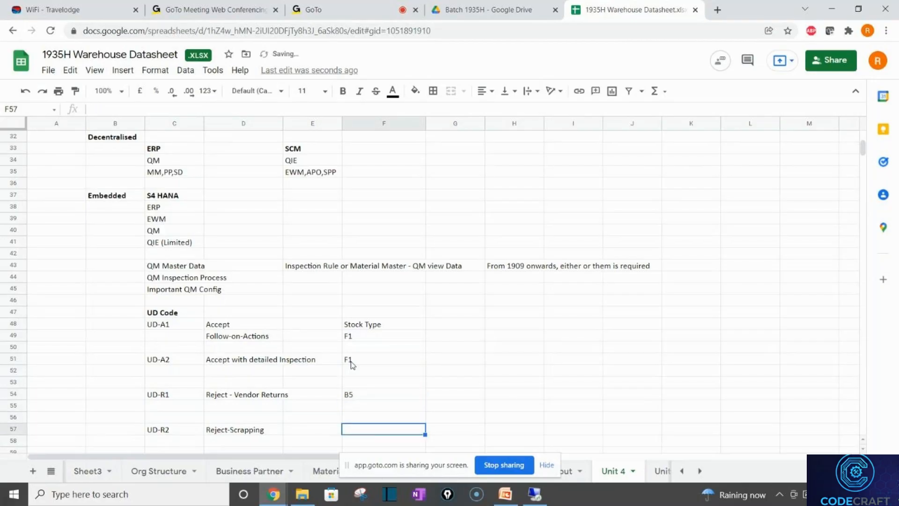
{"action": "type", "text": "B5"}
{"action": "key", "text": "Return"}
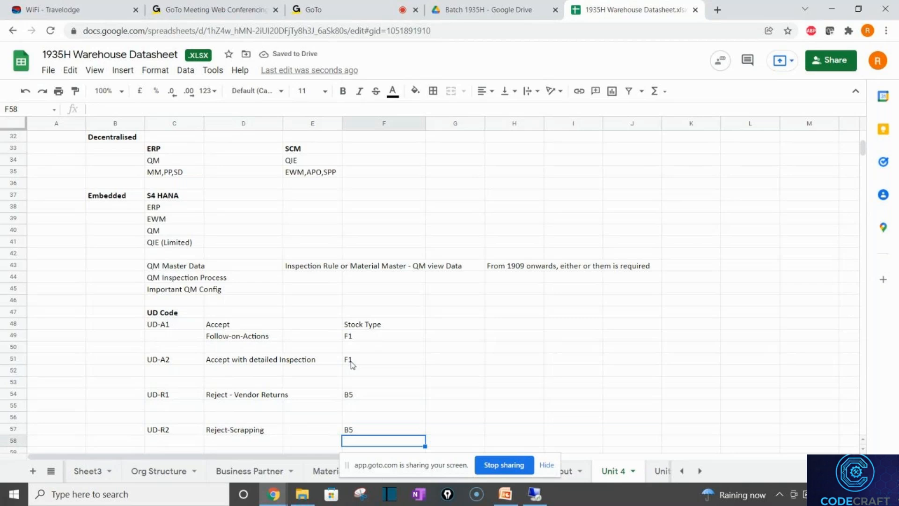
{"action": "left_click", "coordinate": [352, 364]}
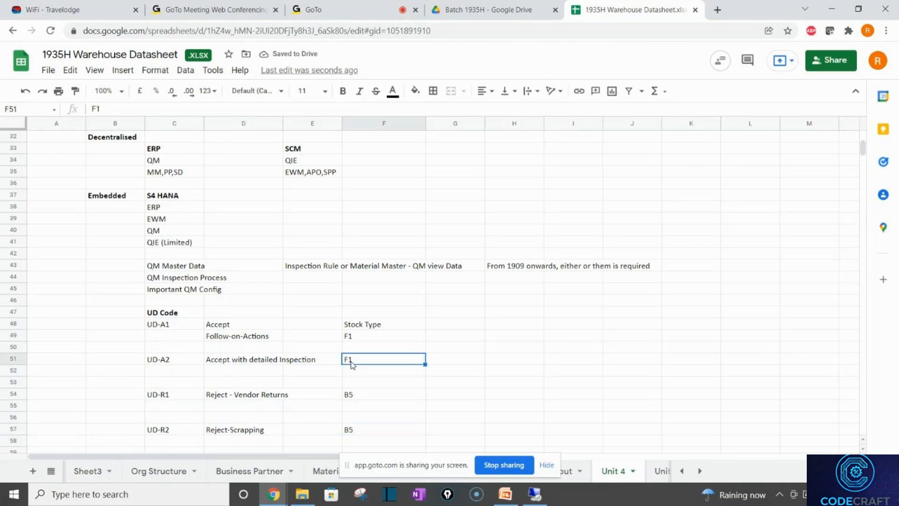
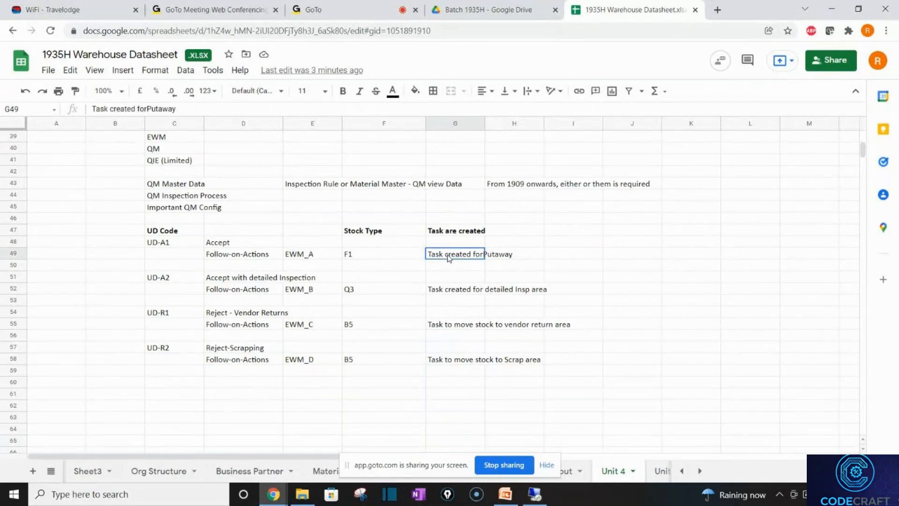
Step: Review the tasks and follow-on actions listed for each UD code, along with the QM topics in C43 to C45
{"action": "right_click", "coordinate": [453, 358]}
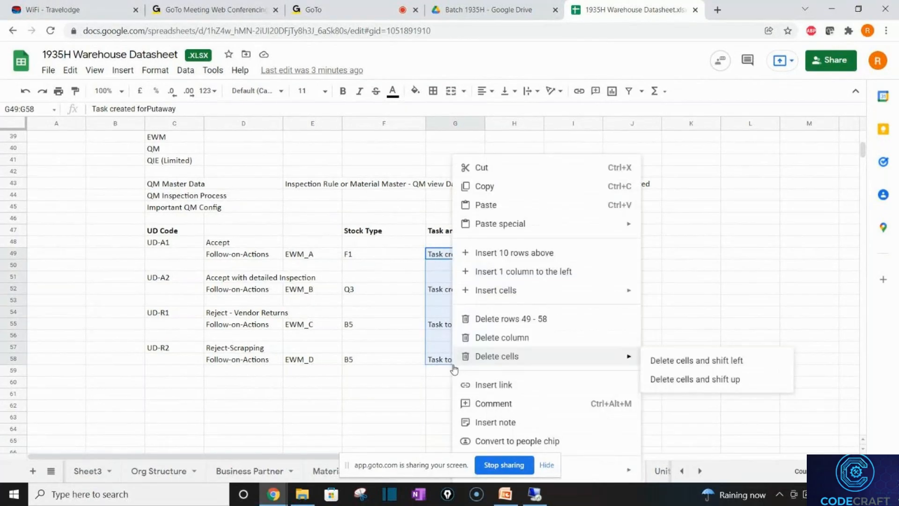
{"action": "left_click", "coordinate": [401, 326]}
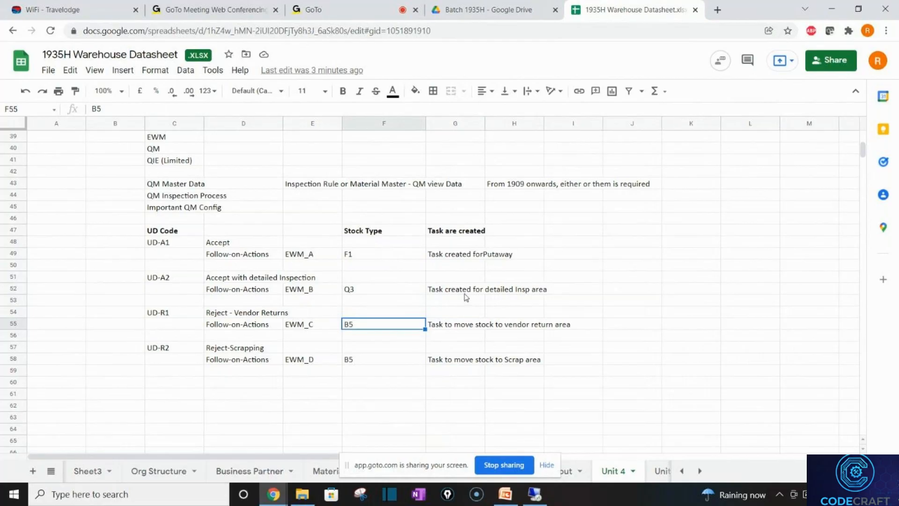
{"action": "left_click", "coordinate": [461, 327]}
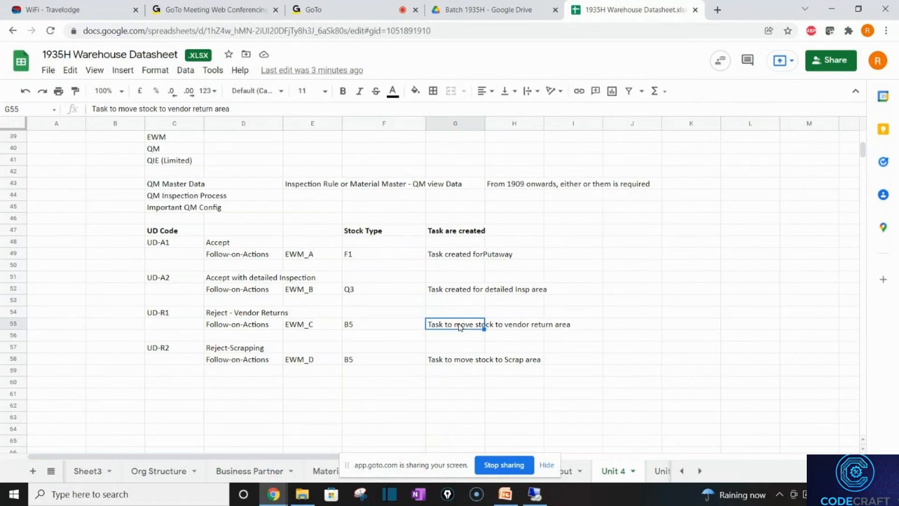
{"action": "left_click", "coordinate": [455, 365]}
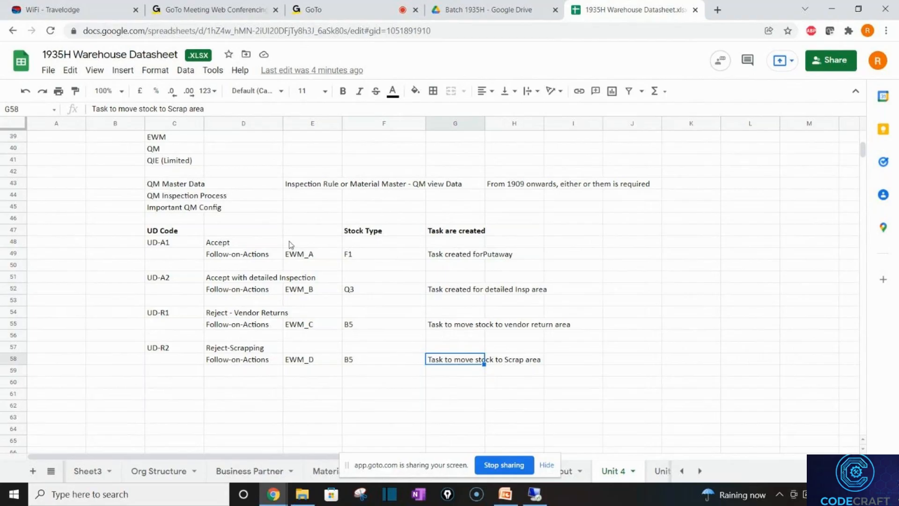
{"action": "left_click", "coordinate": [249, 257]}
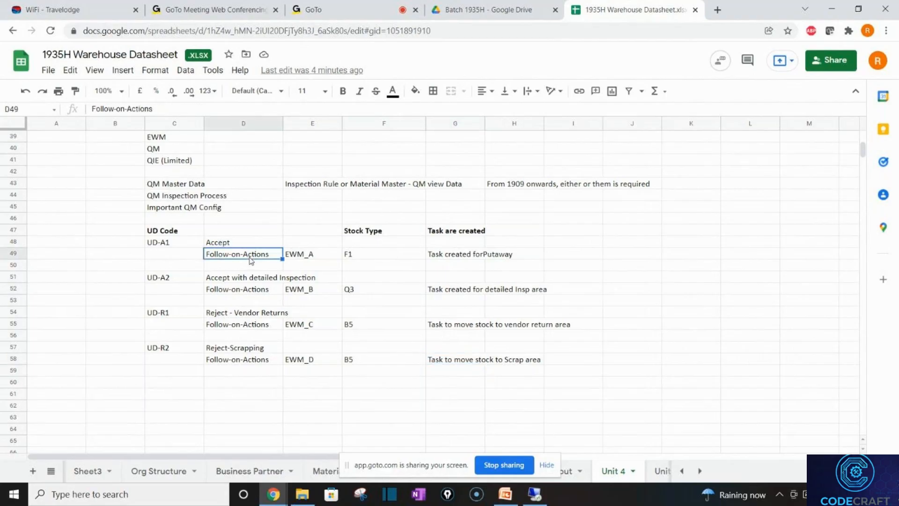
{"action": "left_click", "coordinate": [470, 258]}
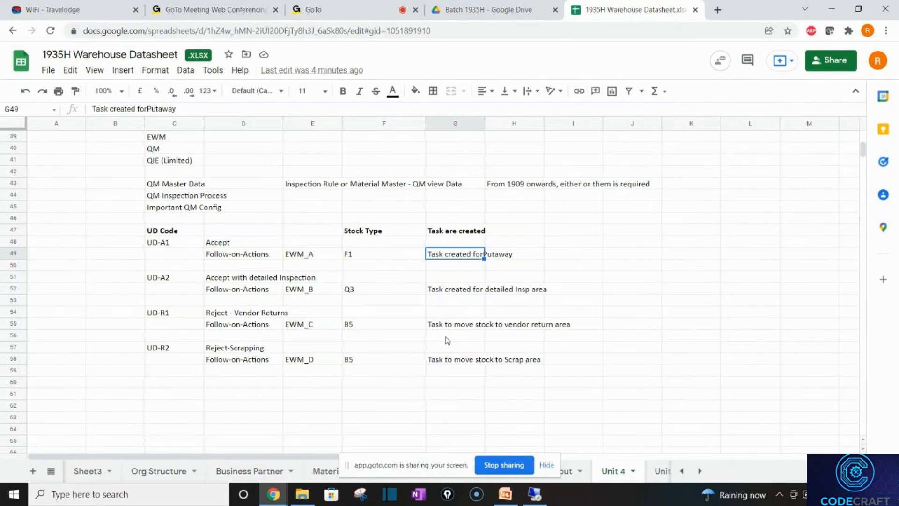
{"action": "left_click", "coordinate": [177, 187]}
{"action": "left_click", "coordinate": [186, 201]}
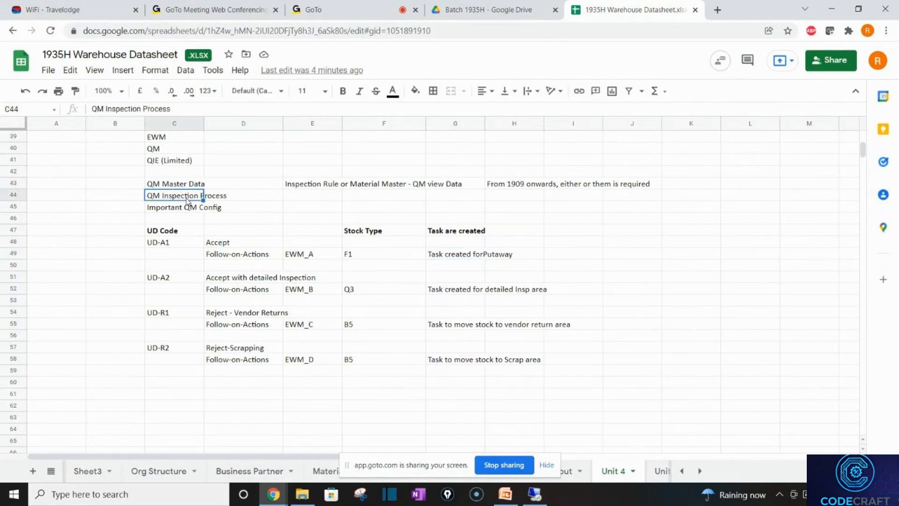
{"action": "left_click", "coordinate": [189, 208]}
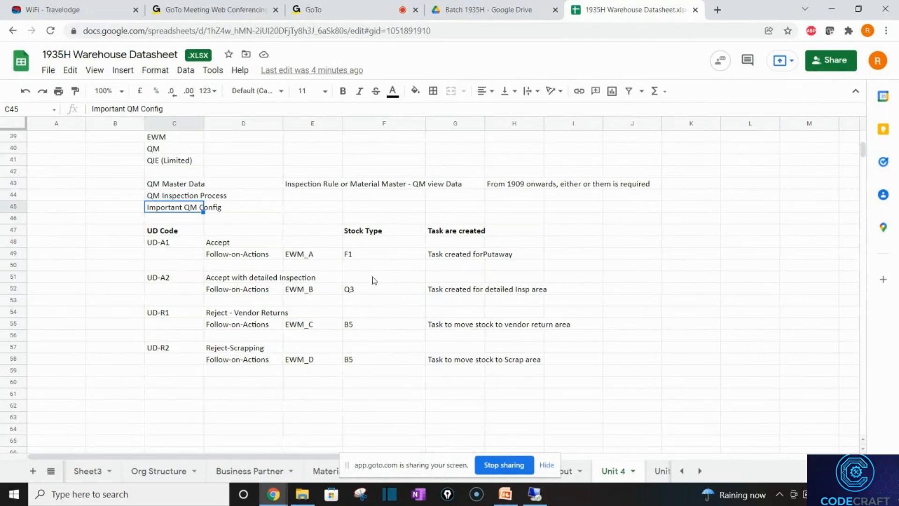
{"action": "left_click", "coordinate": [307, 255]}
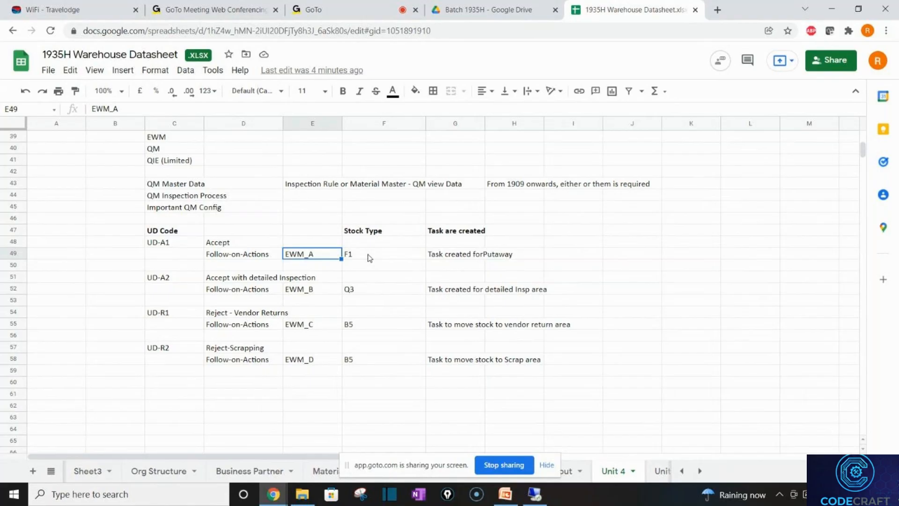
{"action": "left_click", "coordinate": [298, 292]}
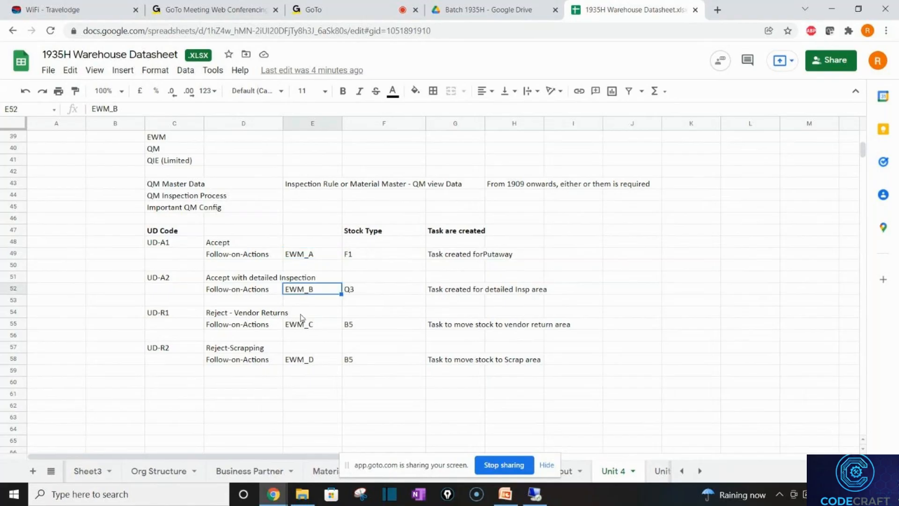
{"action": "left_click", "coordinate": [305, 336]}
{"action": "left_click", "coordinate": [310, 363]}
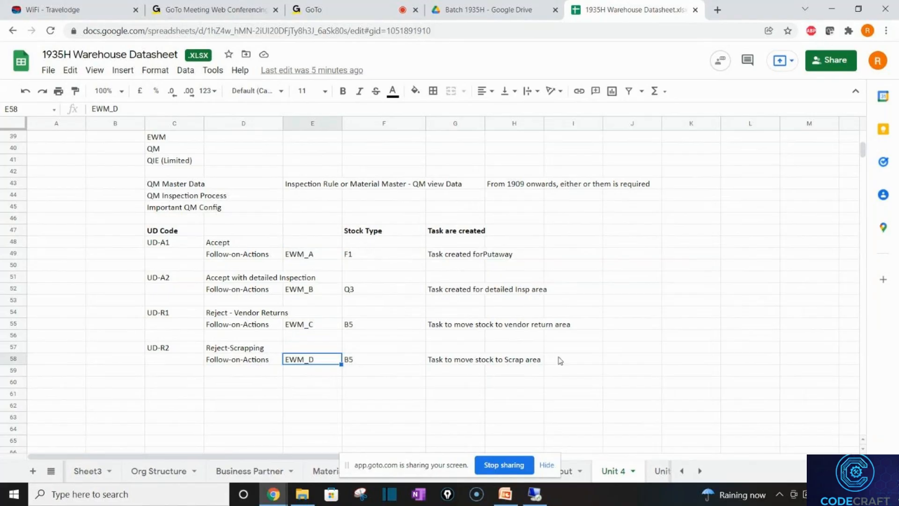
Step: Switch to the SAP remote desktop session and open the SAP Reference IMG through transaction SPRO in a new GUI window
{"action": "left_click", "coordinate": [535, 495]}
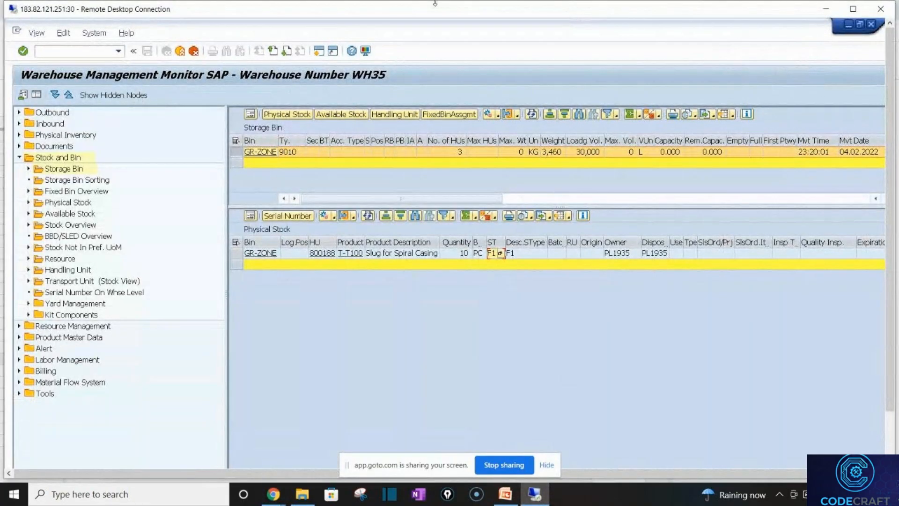
{"action": "double_click", "coordinate": [435, 4]}
{"action": "left_click", "coordinate": [313, 37]}
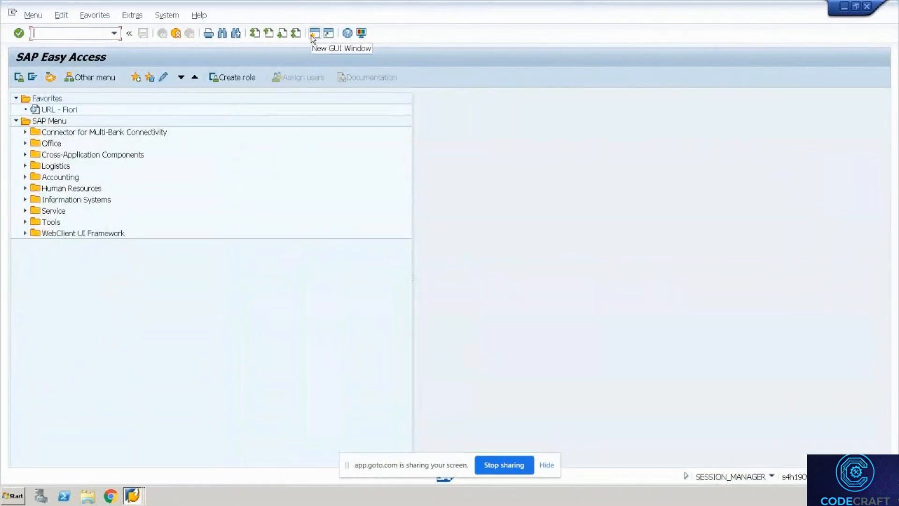
{"action": "type", "text": "spr"}
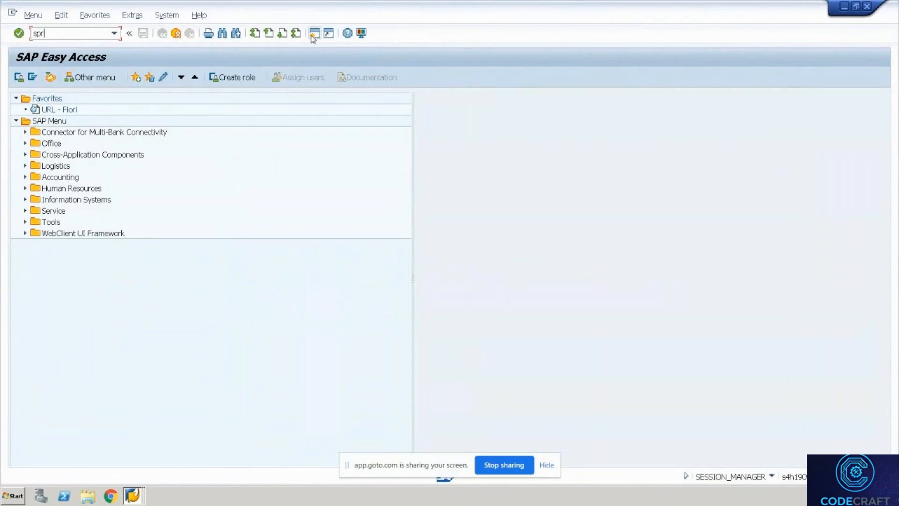
{"action": "type", "text": "o"}
{"action": "key", "text": "Return"}
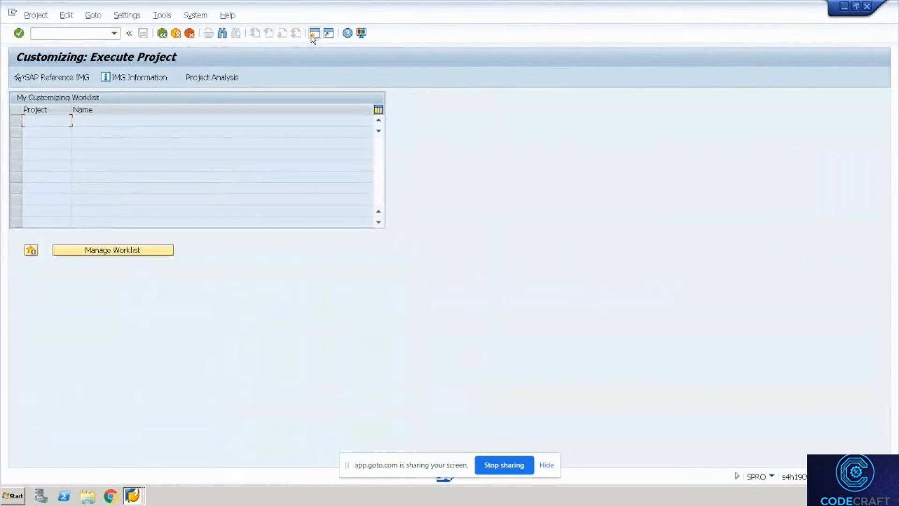
{"action": "left_click", "coordinate": [75, 77]}
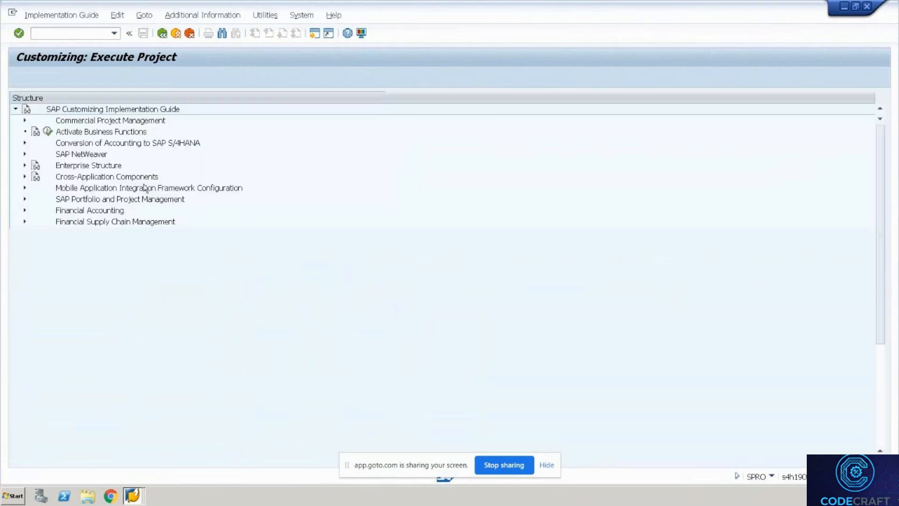
Step: Expand the IMG tree through SCM Extended Warehouse Management, Extended Warehouse Management and Cross-Process Settings down to Quality Management
{"action": "left_click", "coordinate": [109, 369]}
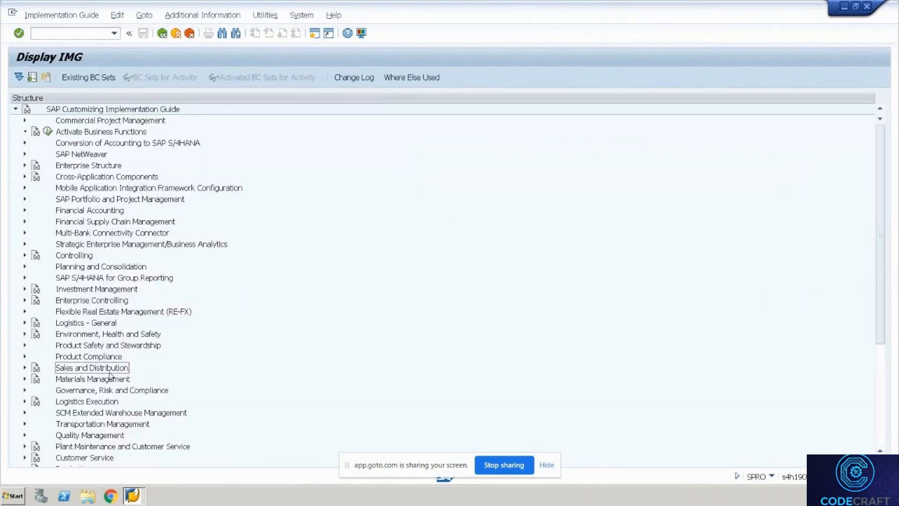
{"action": "key", "text": "Down"}
{"action": "key", "text": "Down"}
{"action": "key", "text": "Down"}
{"action": "key", "text": "Down"}
{"action": "key", "text": "Down"}
{"action": "key", "text": "Down"}
{"action": "key", "text": "Down"}
{"action": "key", "text": "Down"}
{"action": "key", "text": "Down"}
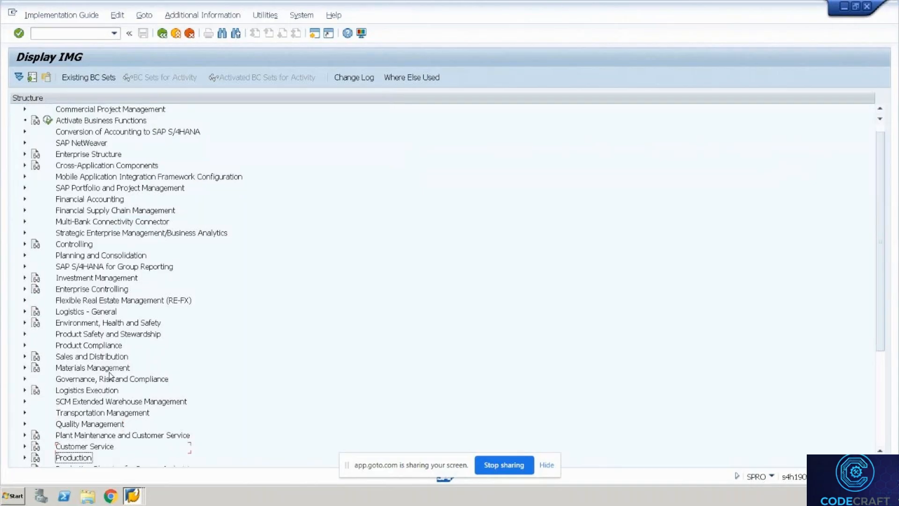
{"action": "key", "text": "Down"}
{"action": "key", "text": "Down"}
{"action": "key", "text": "Down"}
{"action": "key", "text": "Down"}
{"action": "key", "text": "Down"}
{"action": "key", "text": "Down"}
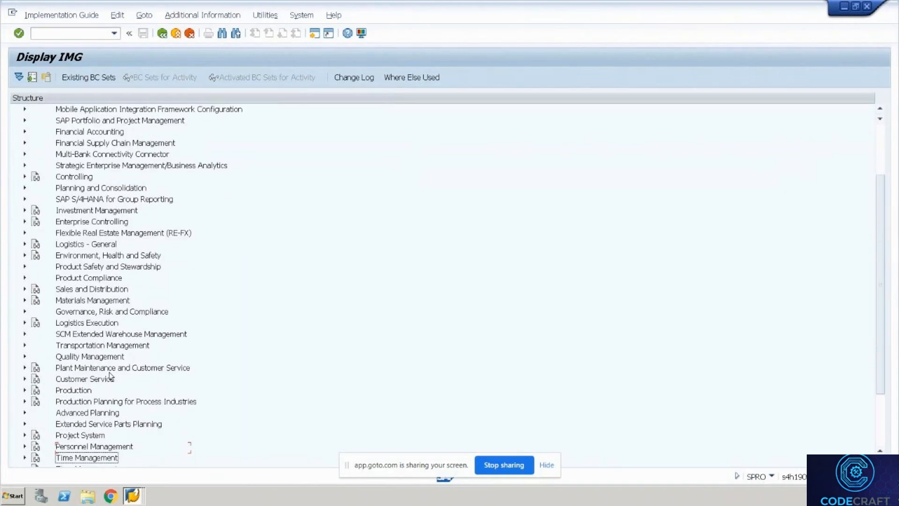
{"action": "scroll", "coordinate": [109, 372], "scroll_direction": "down", "scroll_amount": 2}
{"action": "left_click", "coordinate": [25, 266]}
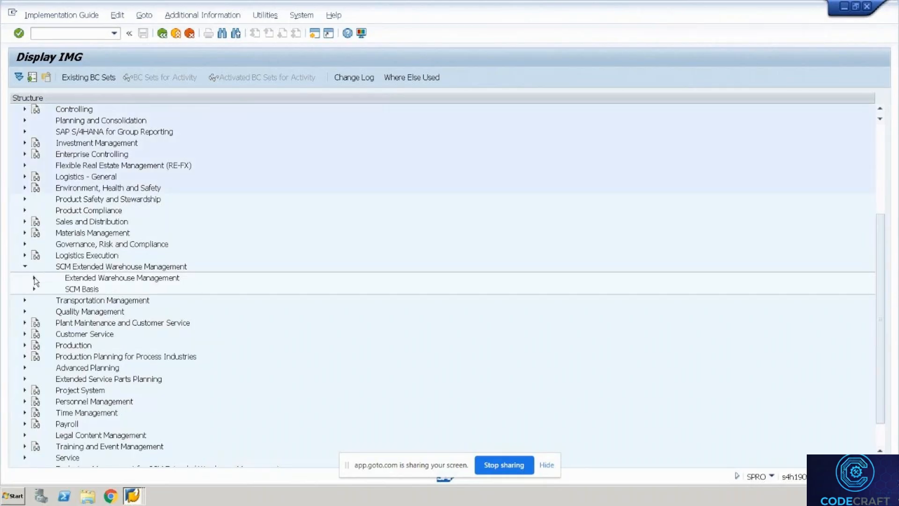
{"action": "left_click", "coordinate": [35, 277]}
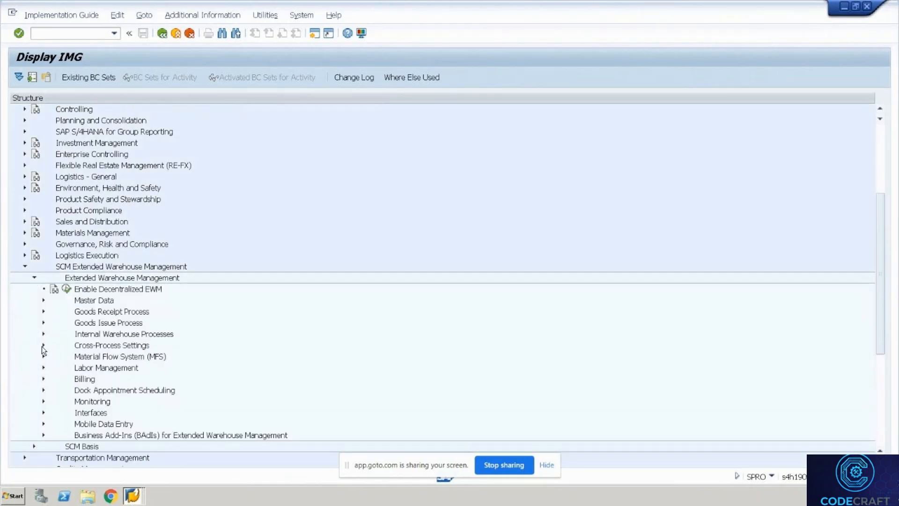
{"action": "left_click", "coordinate": [44, 345]}
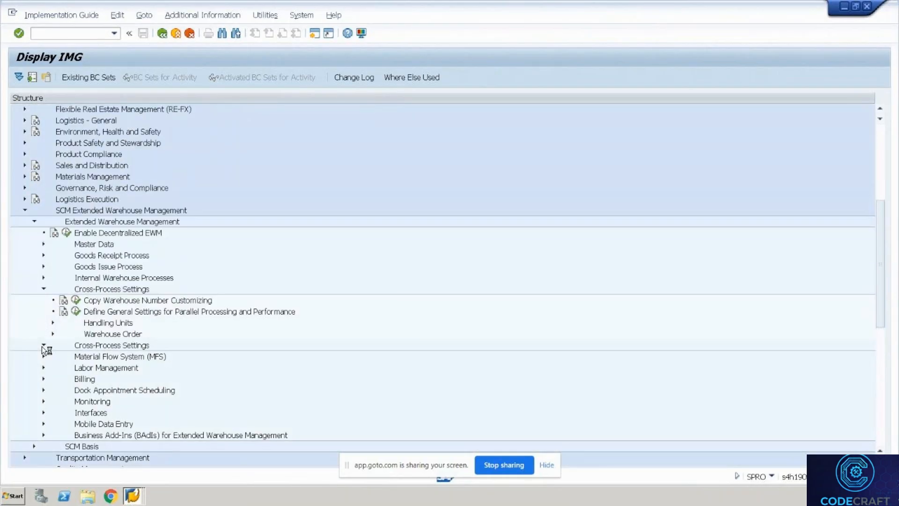
{"action": "left_click", "coordinate": [52, 391]}
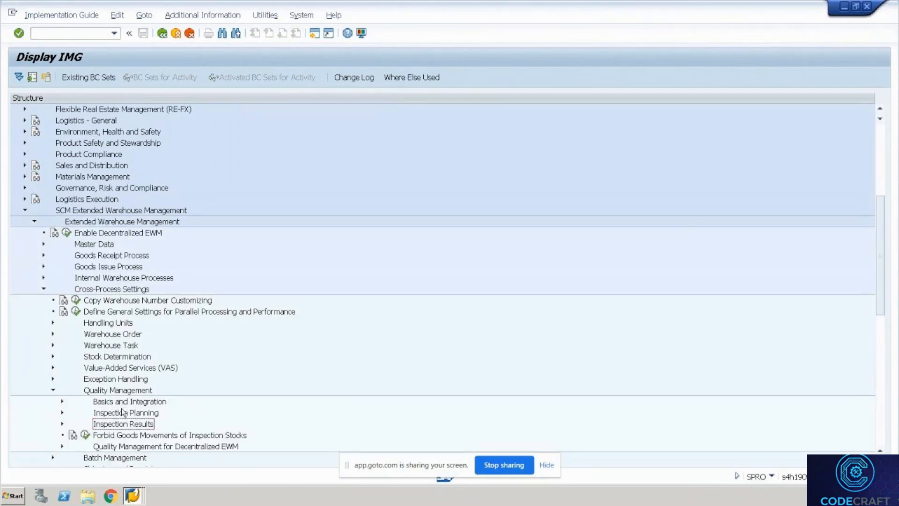
Step: Open the Maintain Inspection Object Types Version activity under Basics and Integration in the Quality Management node
{"action": "key", "text": "Down"}
{"action": "key", "text": "Down"}
{"action": "key", "text": "Down"}
{"action": "key", "text": "Down"}
{"action": "key", "text": "Down"}
{"action": "key", "text": "Down"}
{"action": "key", "text": "Down"}
{"action": "key", "text": "Down"}
{"action": "key", "text": "Down"}
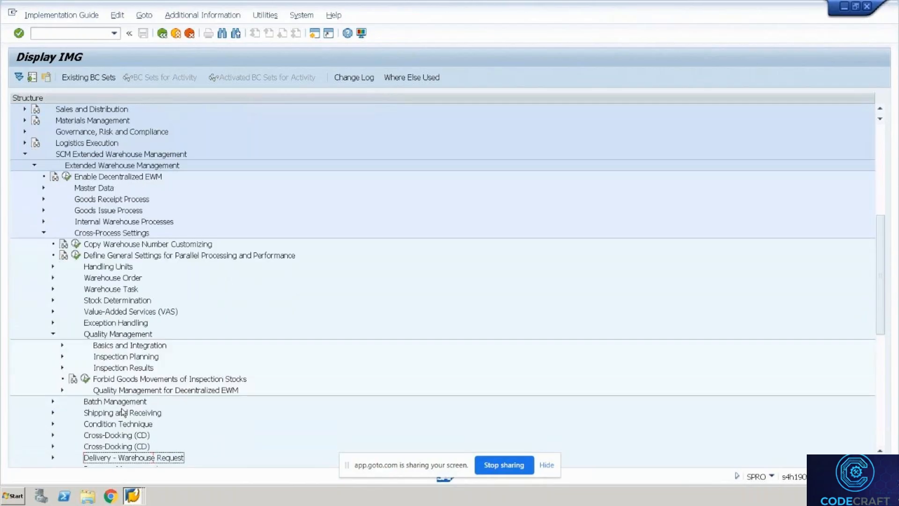
{"action": "key", "text": "Down"}
{"action": "key", "text": "Down"}
{"action": "key", "text": "Down"}
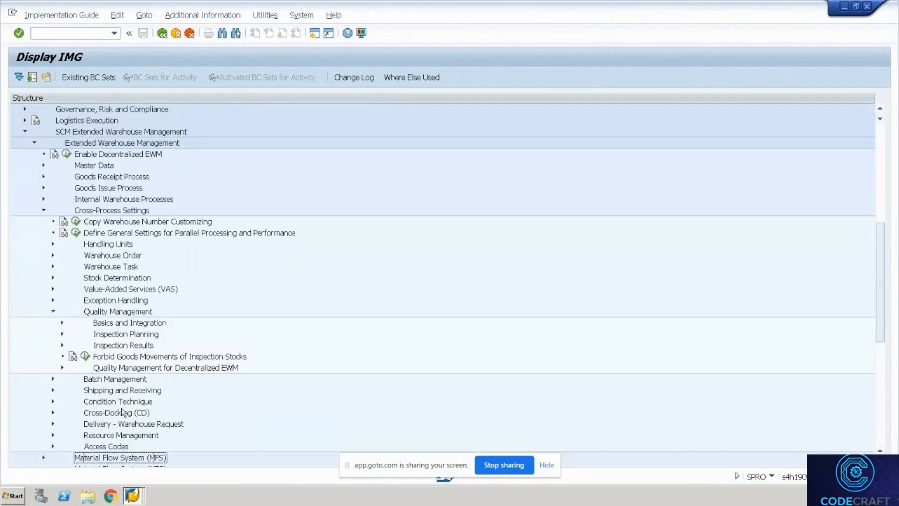
{"action": "key", "text": "Down"}
{"action": "key", "text": "Down"}
{"action": "key", "text": "Down"}
{"action": "key", "text": "Down"}
{"action": "key", "text": "Down"}
{"action": "key", "text": "Down"}
{"action": "key", "text": "Down"}
{"action": "key", "text": "Down"}
{"action": "left_click", "coordinate": [62, 234]}
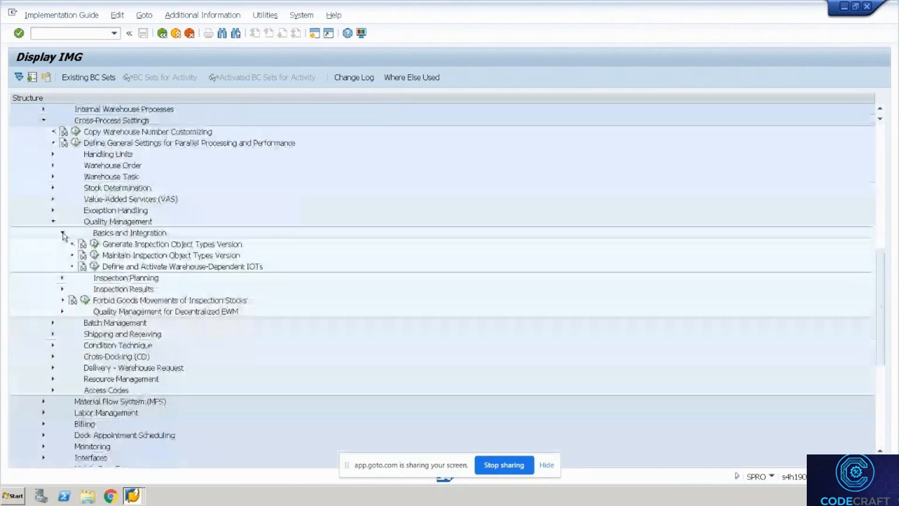
{"action": "left_click", "coordinate": [94, 256]}
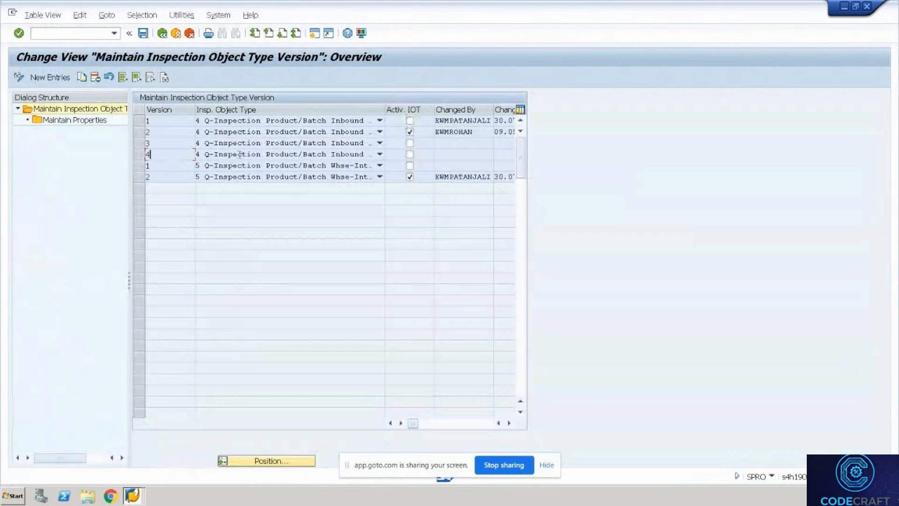
Step: Check the object types selectable for version 3 and the methods available for the T-T100 physical stock in the Warehouse Management Monitor, including Create Insp. (IOT5)
{"action": "left_click", "coordinate": [280, 146]}
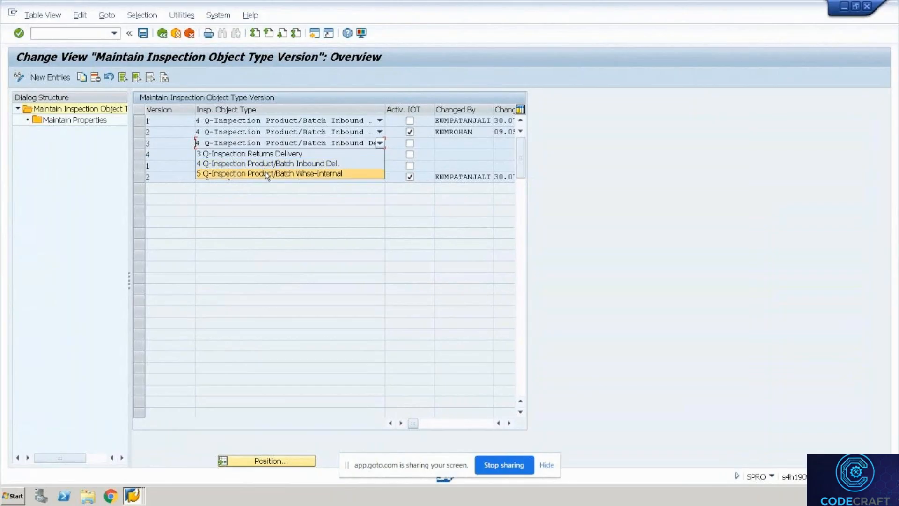
{"action": "left_click", "coordinate": [132, 496]}
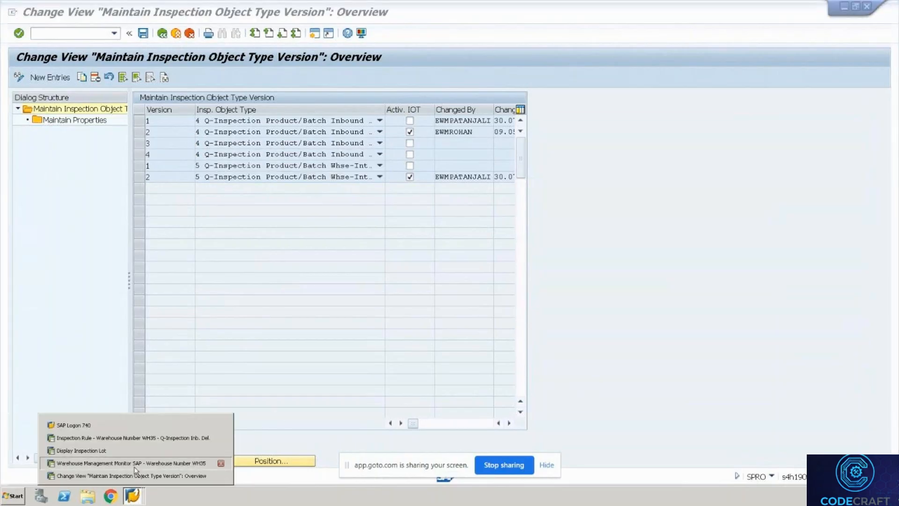
{"action": "left_click", "coordinate": [136, 470]}
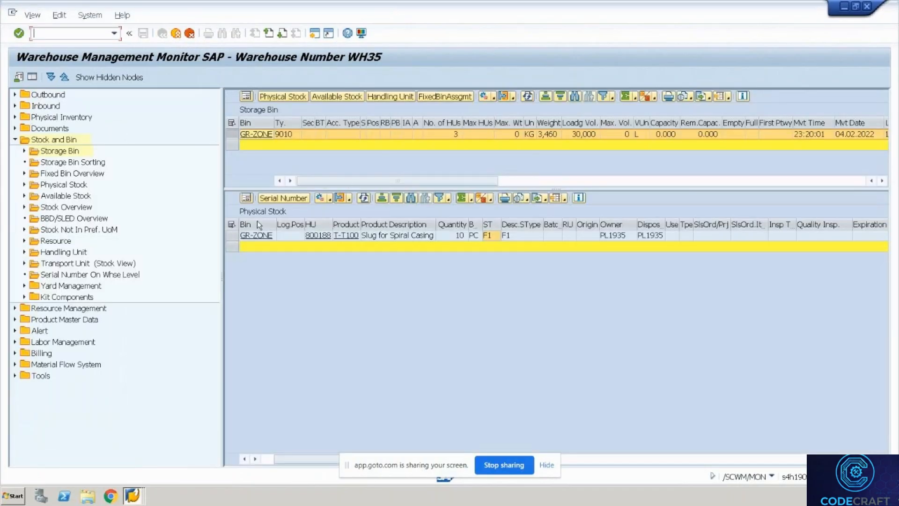
{"action": "left_click", "coordinate": [232, 235]}
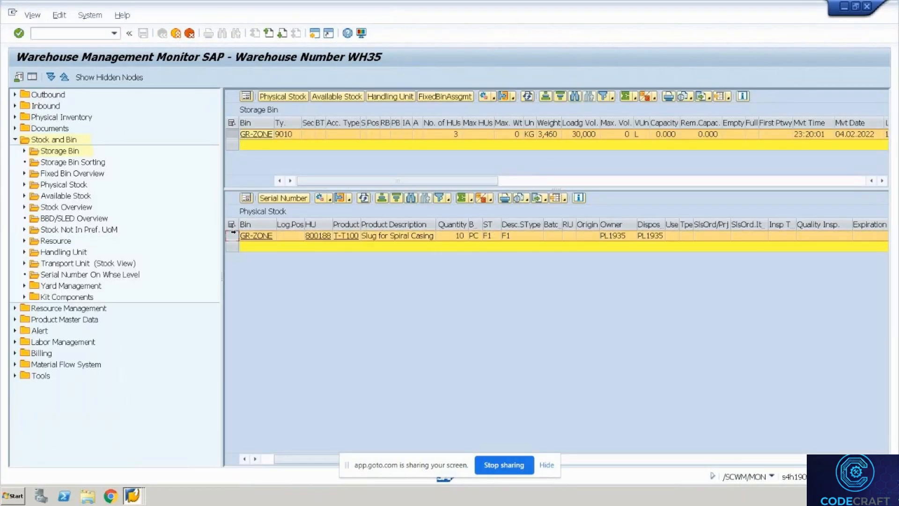
{"action": "left_click", "coordinate": [329, 199]}
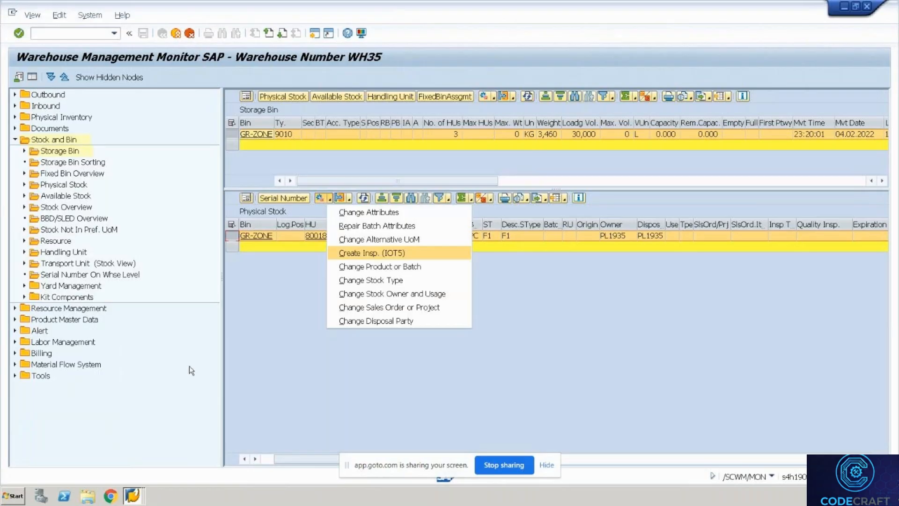
Step: Return to the Maintain Inspection Object Type Version view, check the object types selectable for version 4, and go back to the IMG
{"action": "left_click", "coordinate": [133, 496]}
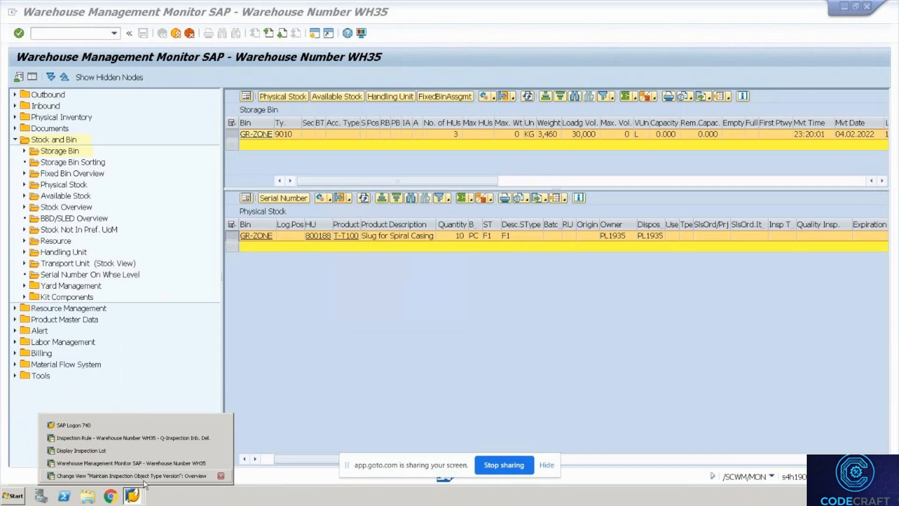
{"action": "left_click", "coordinate": [146, 479]}
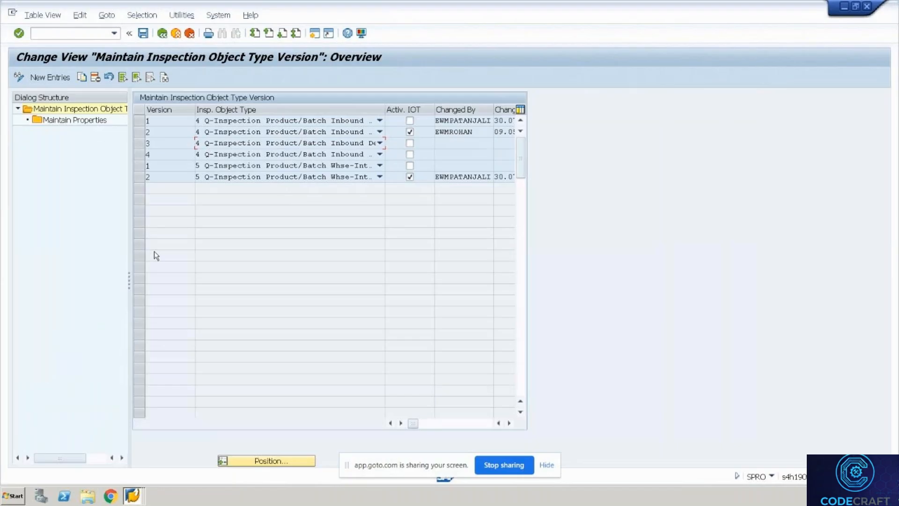
{"action": "left_click", "coordinate": [332, 155]}
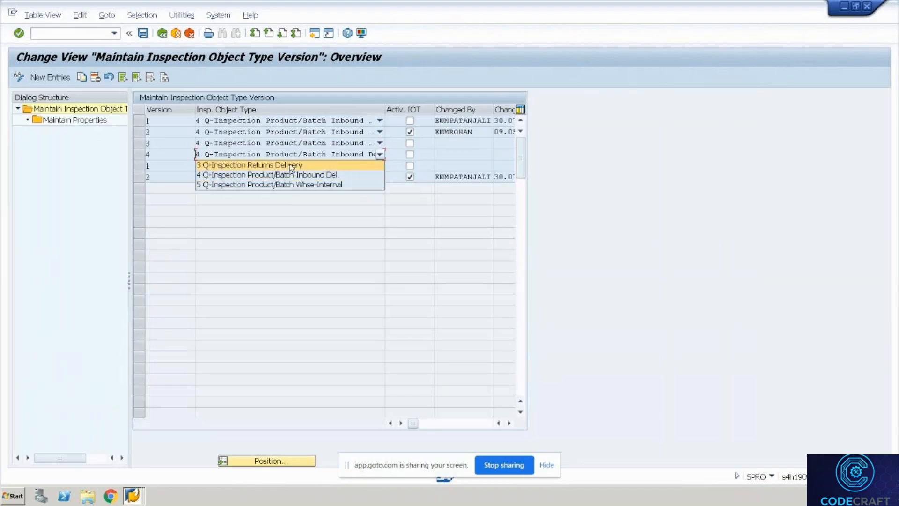
{"action": "left_click", "coordinate": [321, 271]}
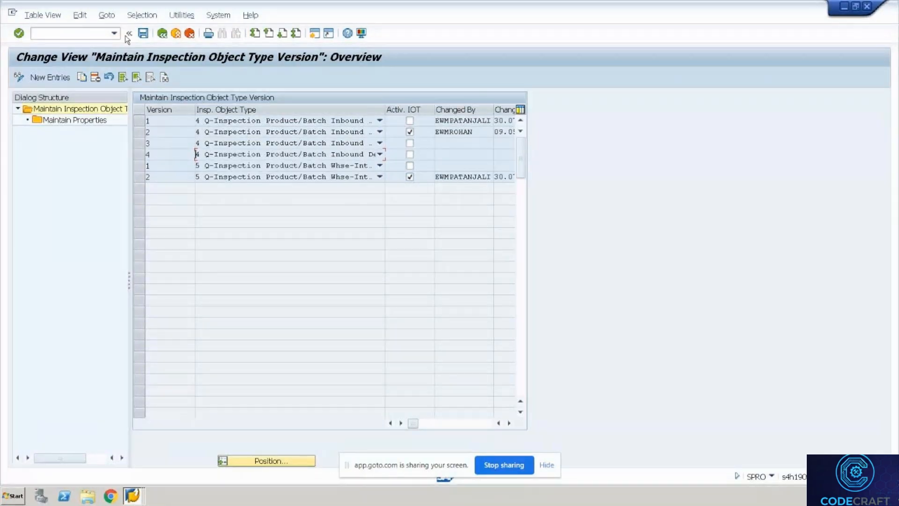
{"action": "left_click", "coordinate": [161, 35]}
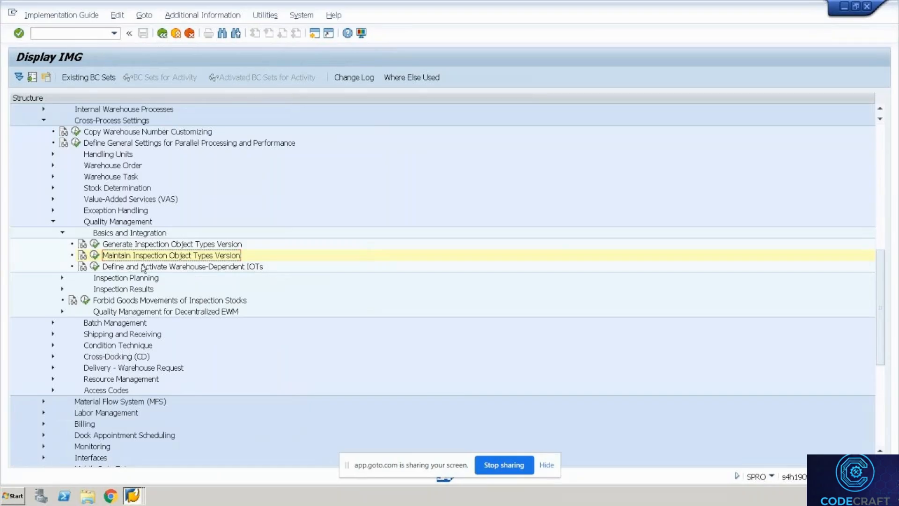
Step: View the Generate Inspection Object Types Version activity in read-only mode and return to the IMG
{"action": "left_click", "coordinate": [94, 244]}
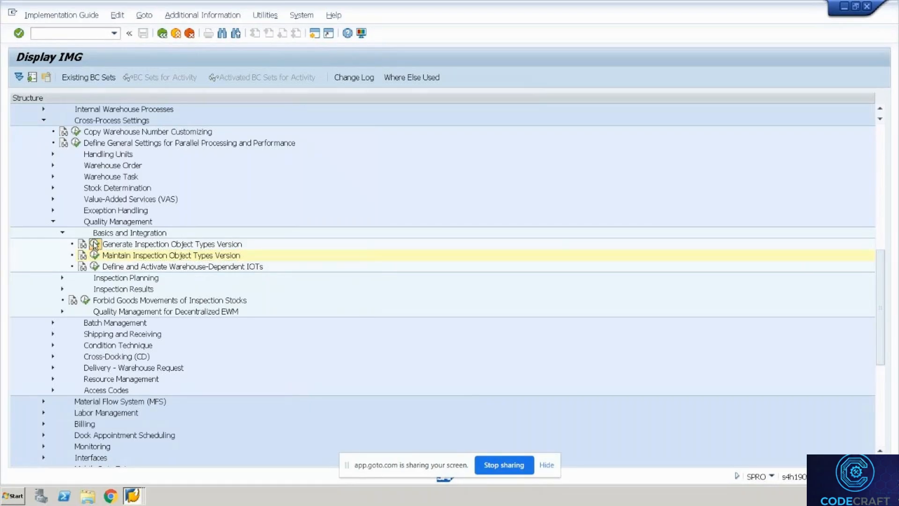
{"action": "key", "text": "Return"}
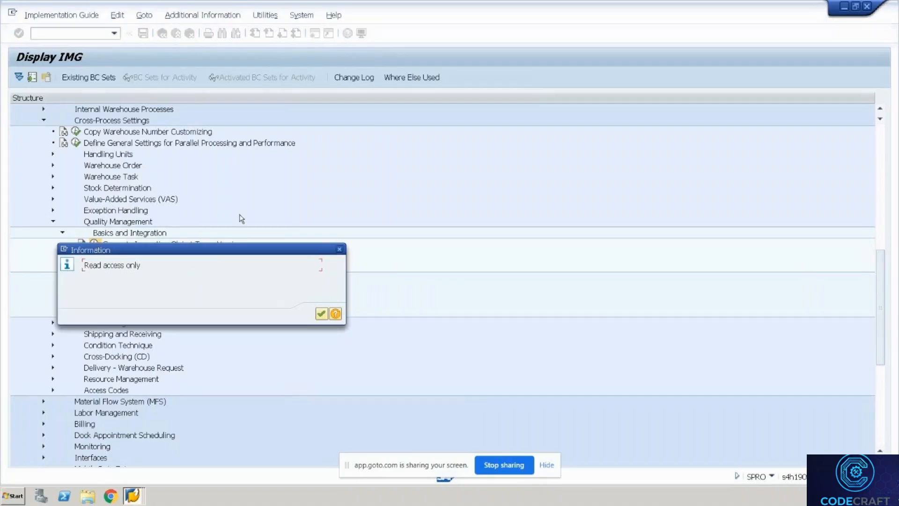
{"action": "key", "text": "Return"}
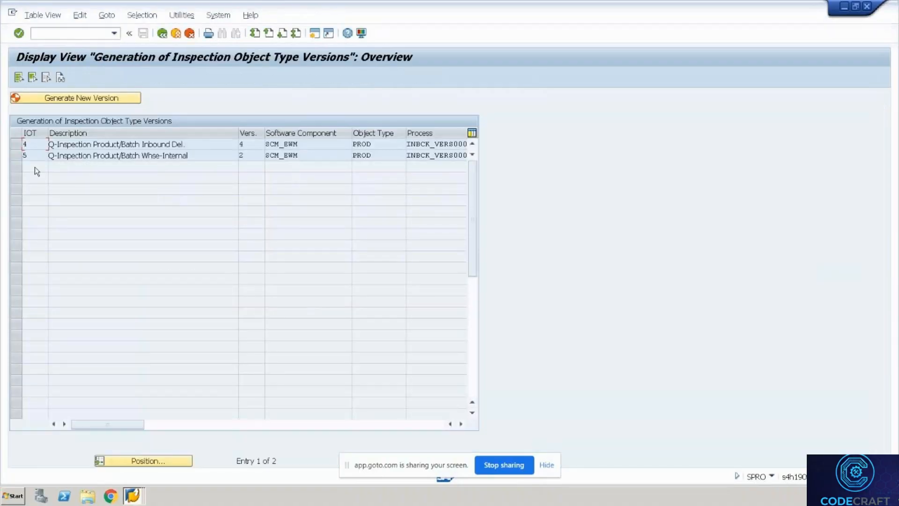
{"action": "left_click", "coordinate": [167, 39]}
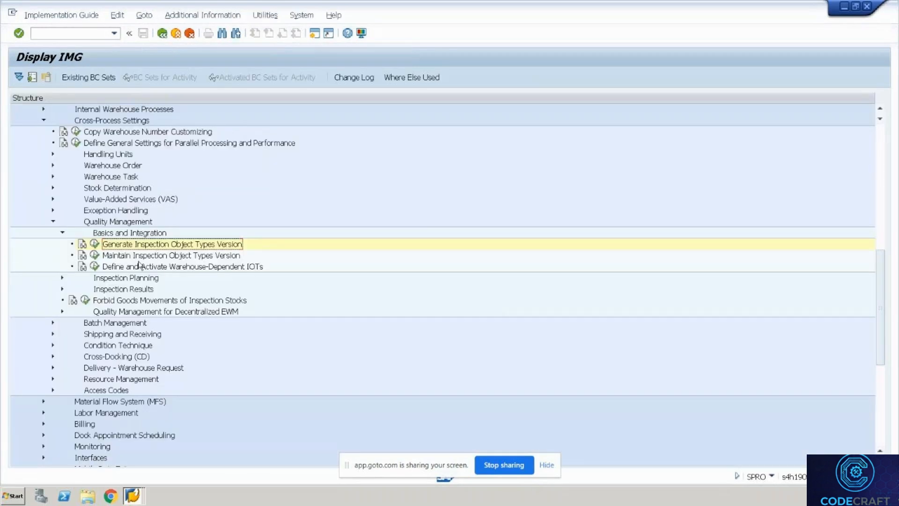
Step: Examine the I-LotSetup options for warehouse E006 in Define and Activate Warehouse-Dependent IOTs, keeping From Inspection Rule, and return to the IMG
{"action": "left_click", "coordinate": [95, 267]}
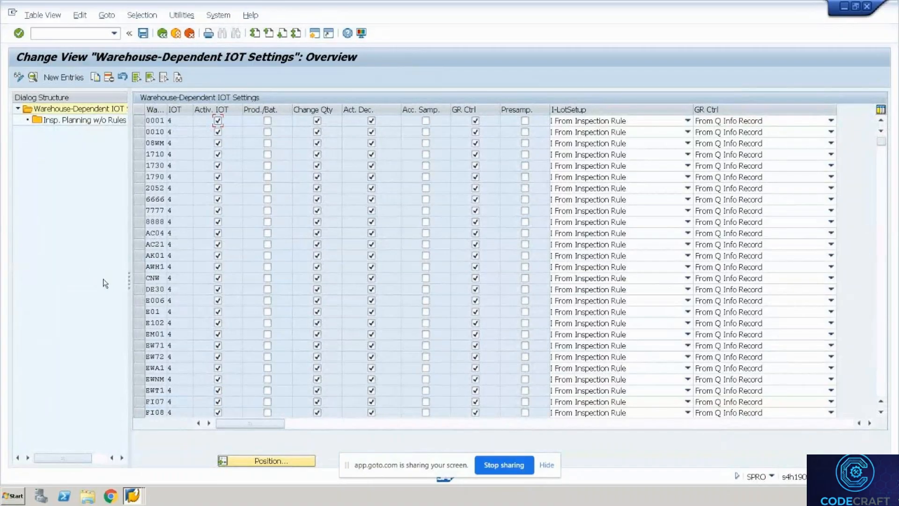
{"action": "left_click", "coordinate": [618, 304]}
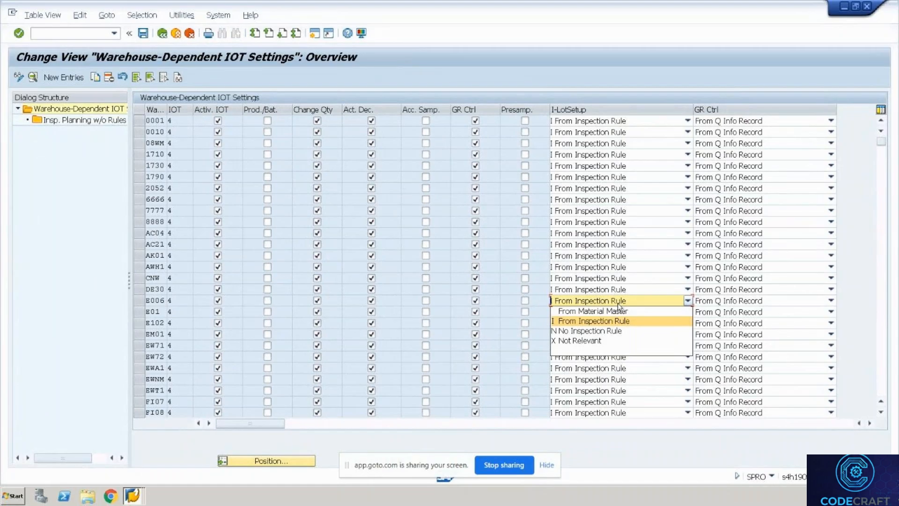
{"action": "left_click", "coordinate": [601, 320]}
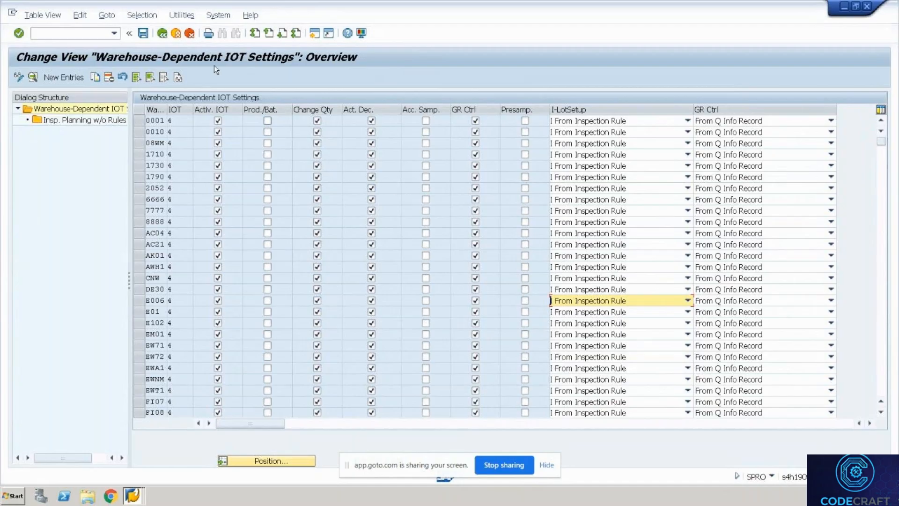
{"action": "left_click", "coordinate": [162, 34]}
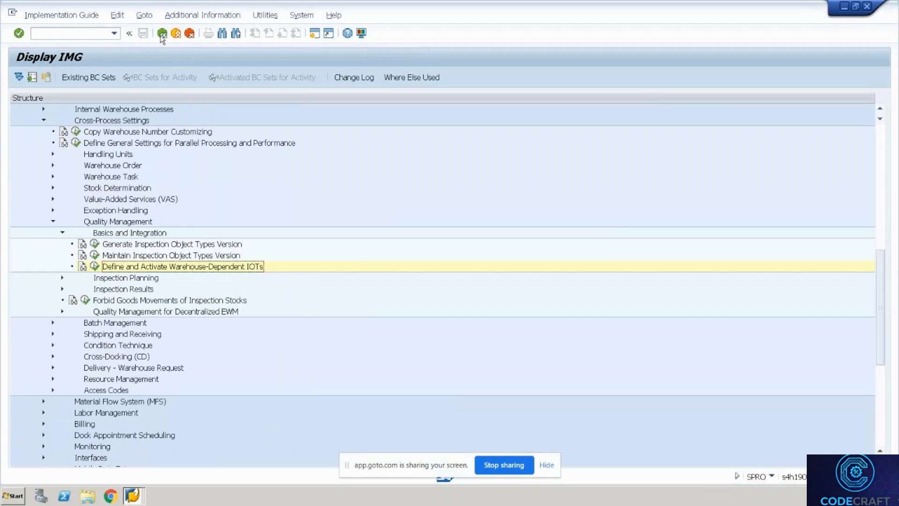
Step: Open Define Follow-Up Actions from the Maintain Follow-Up Actions activity under Inspection Results
{"action": "left_click", "coordinate": [62, 289]}
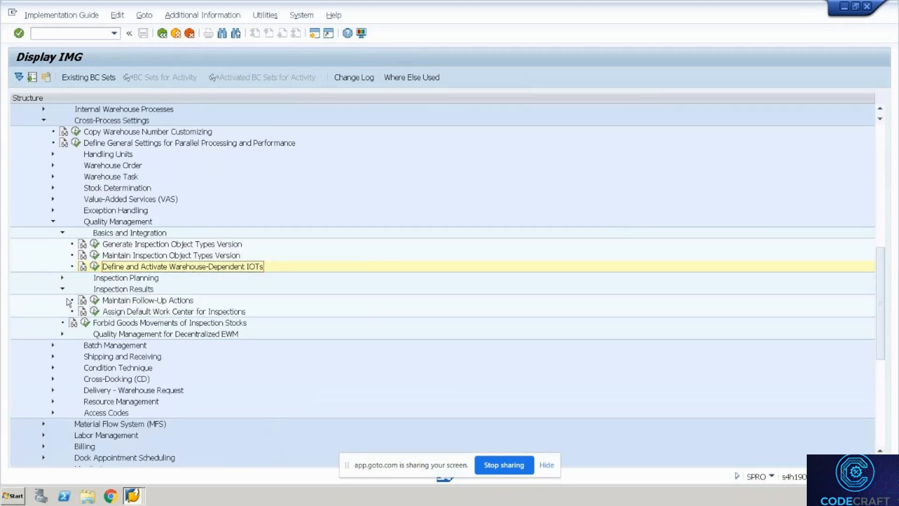
{"action": "left_click", "coordinate": [117, 302]}
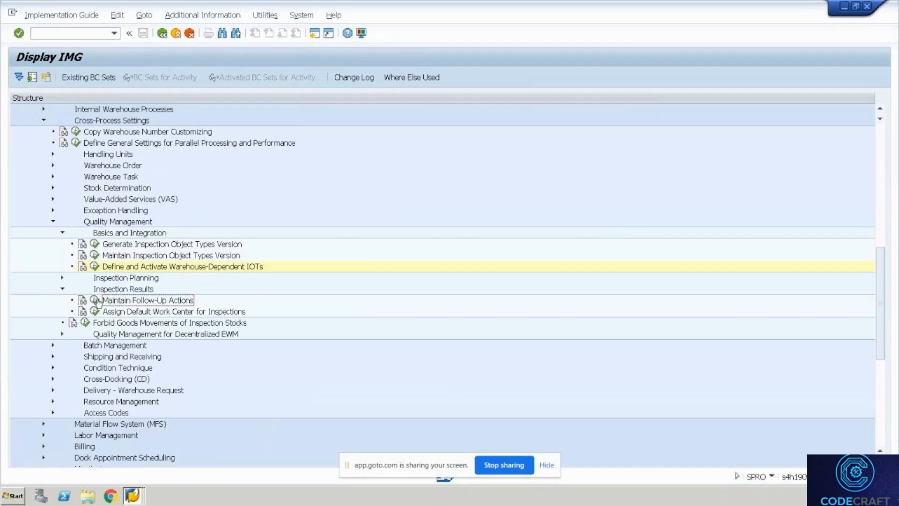
{"action": "left_click", "coordinate": [94, 300]}
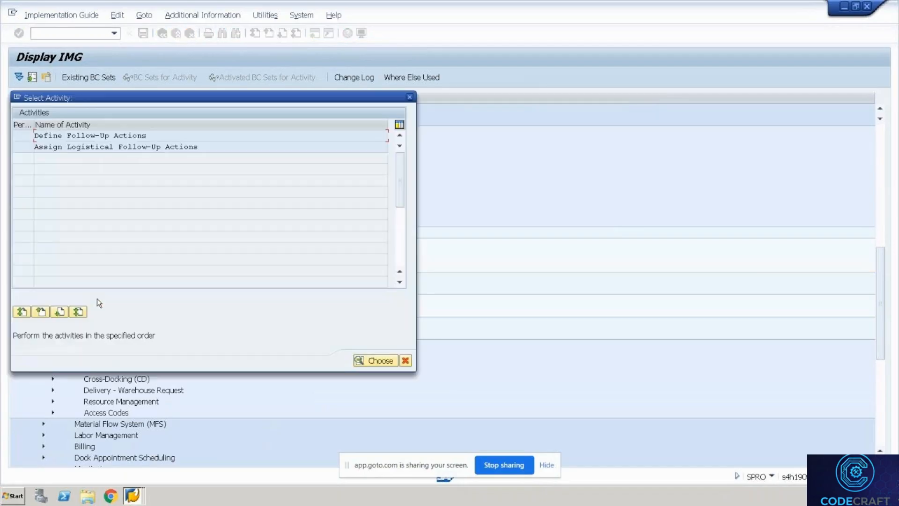
{"action": "double_click", "coordinate": [112, 137]}
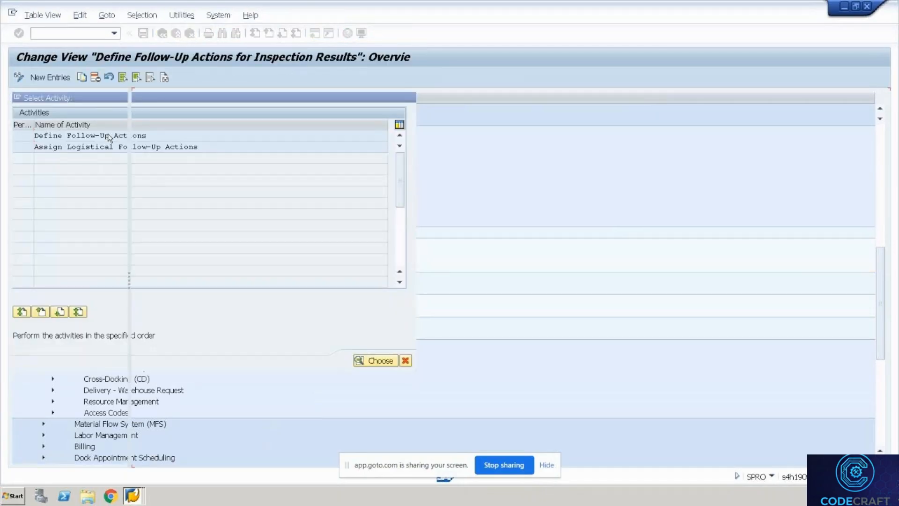
Step: View the function modules assigned to follow-up action EWM_A and return to the follow-up actions overview
{"action": "left_click", "coordinate": [144, 121]}
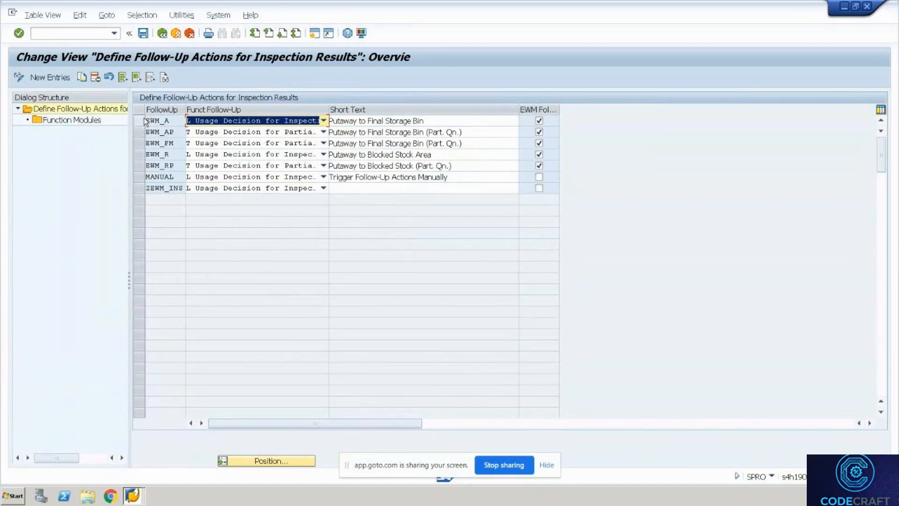
{"action": "double_click", "coordinate": [74, 121]}
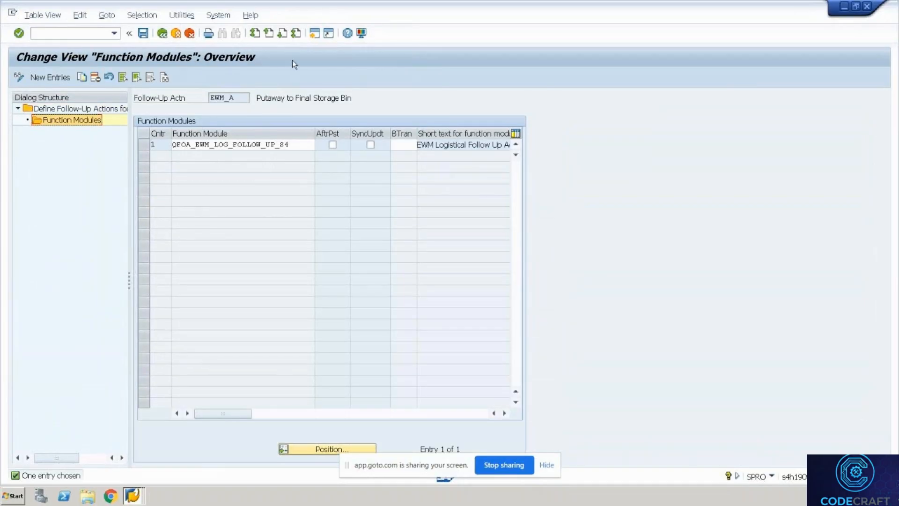
{"action": "left_click", "coordinate": [162, 34]}
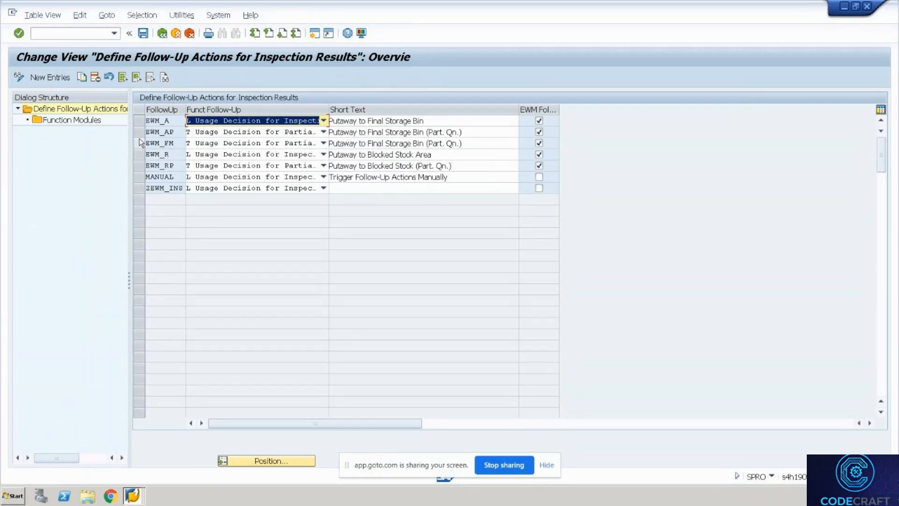
Step: View the function modules assigned to follow-up action EWM_R and go back to the activity selection
{"action": "left_click", "coordinate": [142, 157]}
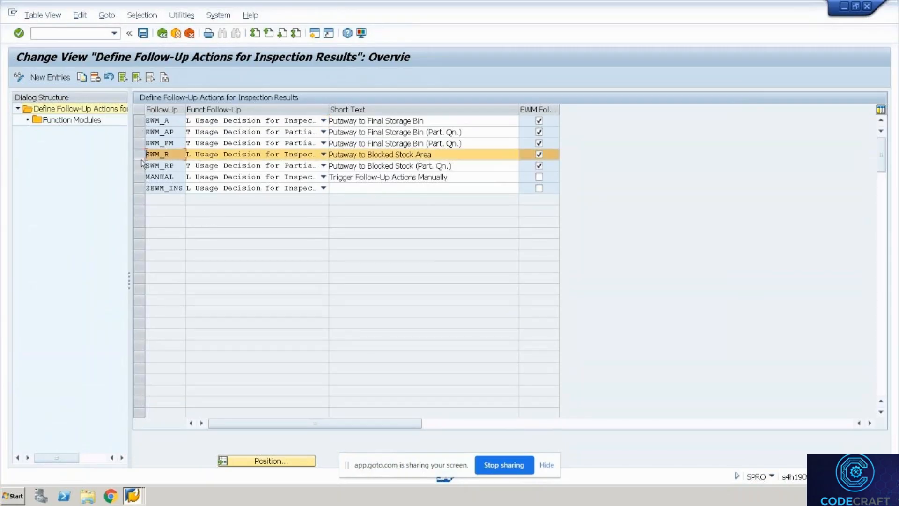
{"action": "left_click", "coordinate": [89, 109]}
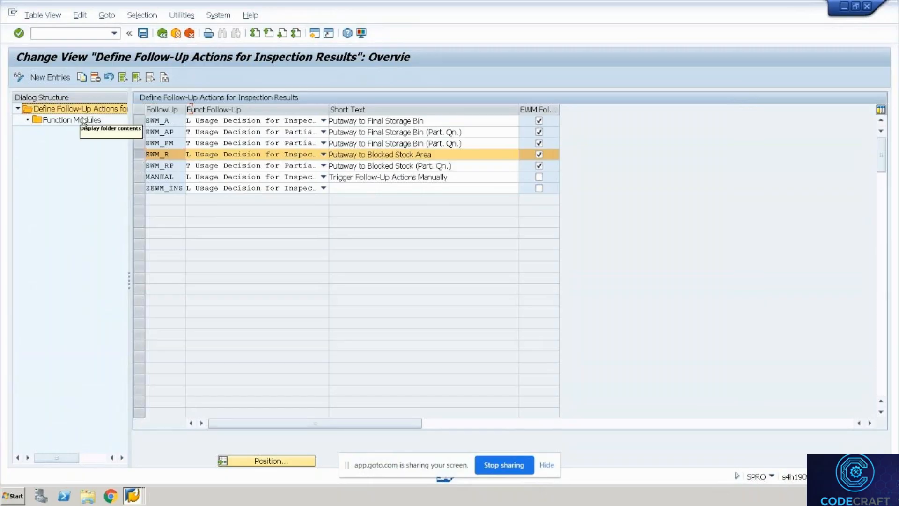
{"action": "double_click", "coordinate": [84, 120]}
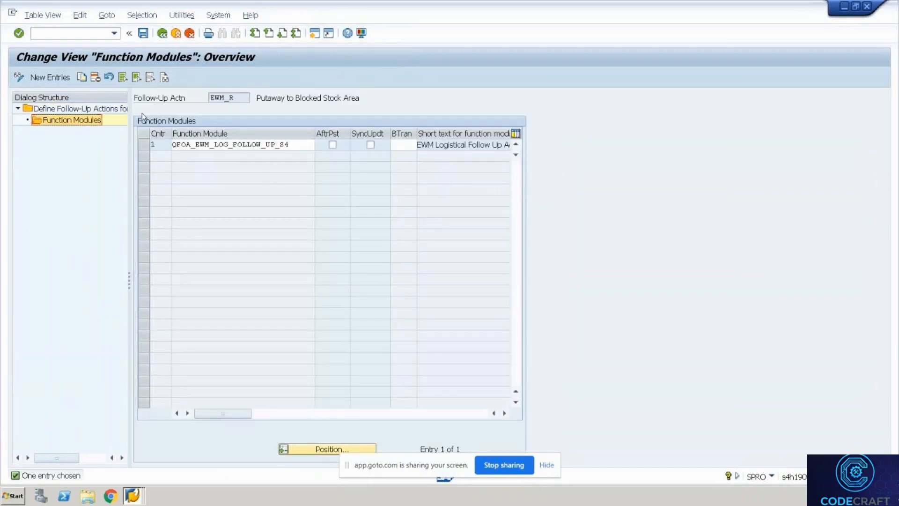
{"action": "left_click", "coordinate": [162, 34]}
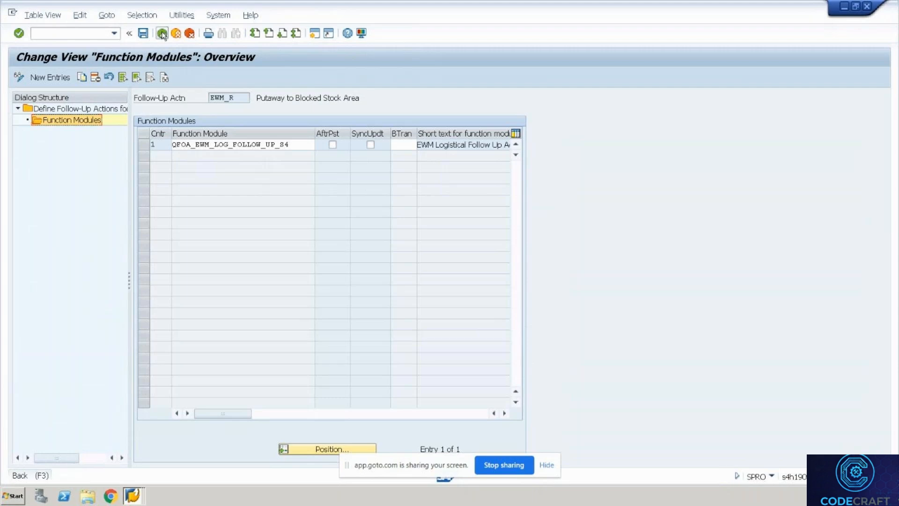
{"action": "left_click", "coordinate": [162, 34]}
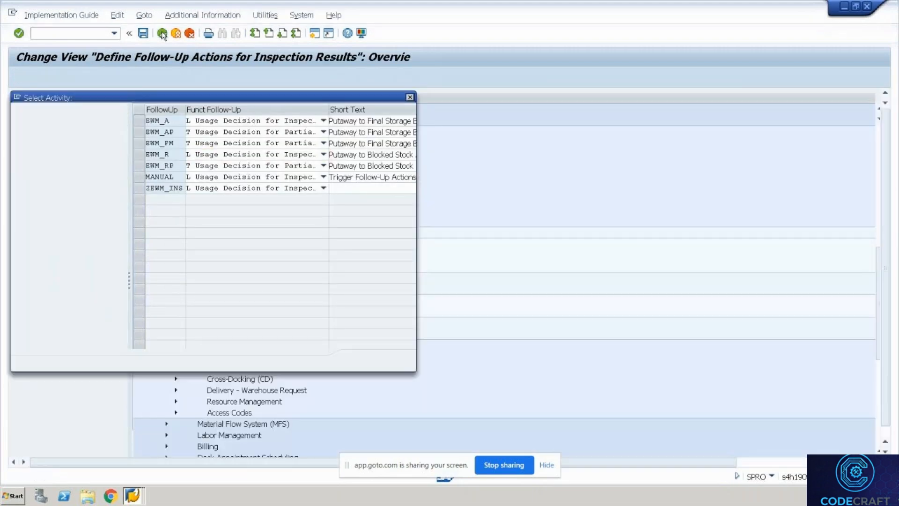
Step: Open Assign Logistical Follow-Up Actions and display the assignments for follow-up action EWM_A
{"action": "double_click", "coordinate": [117, 147]}
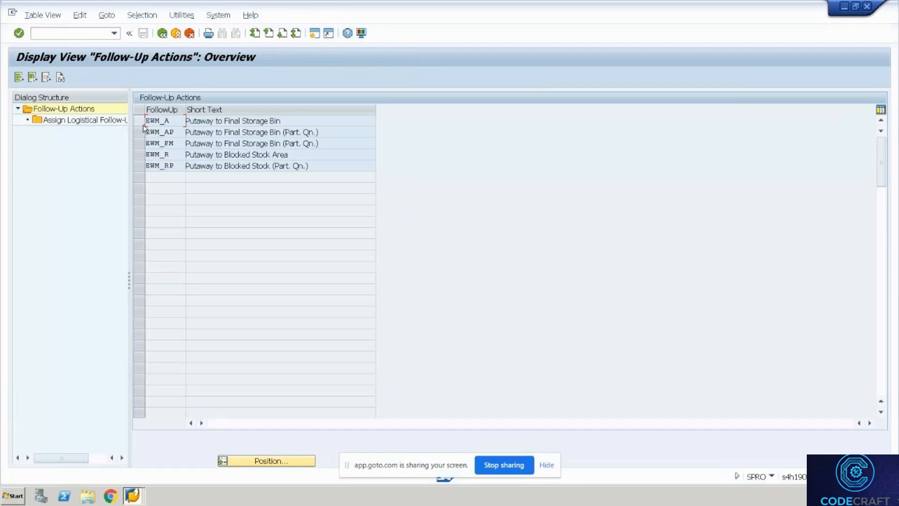
{"action": "left_click", "coordinate": [139, 121]}
{"action": "double_click", "coordinate": [90, 121]}
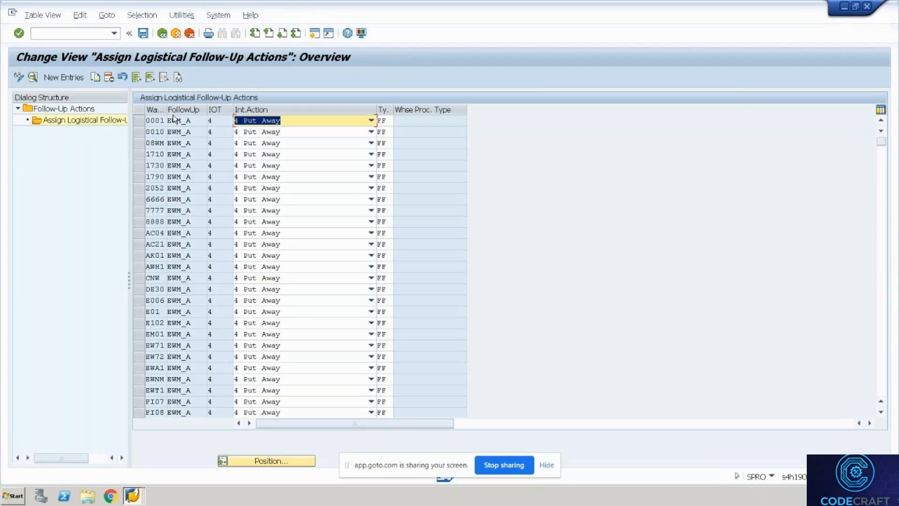
Step: Position the logistical follow-up action assignments at warehouse number WH35
{"action": "left_click", "coordinate": [262, 461]}
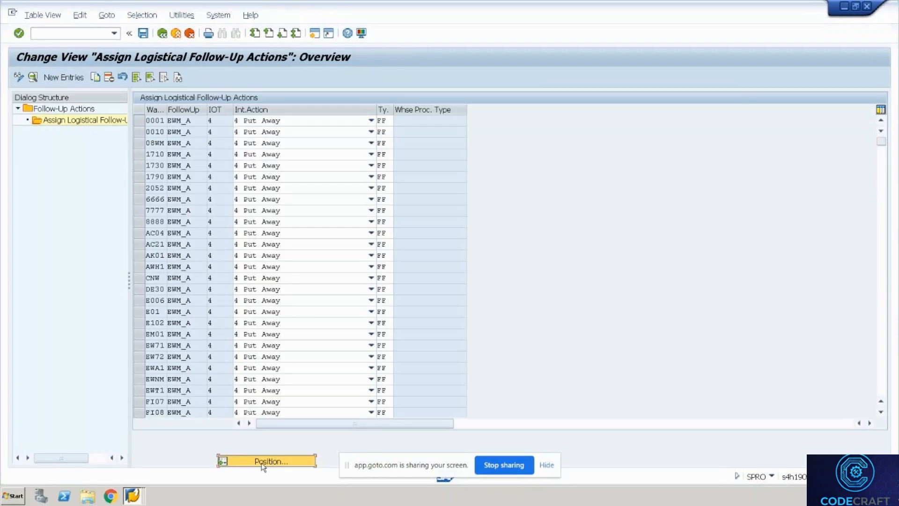
{"action": "type", "text": "wh"}
{"action": "key", "text": "Down"}
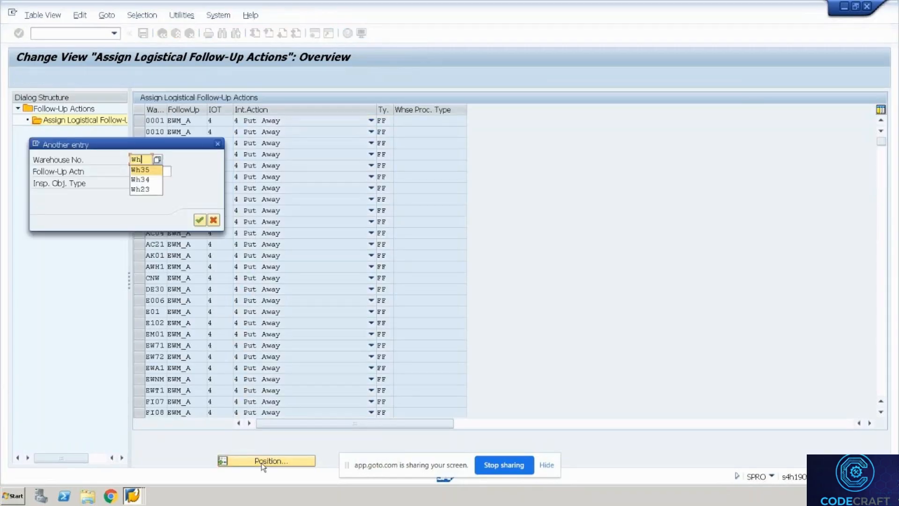
{"action": "key", "text": "Return"}
{"action": "key", "text": "Return"}
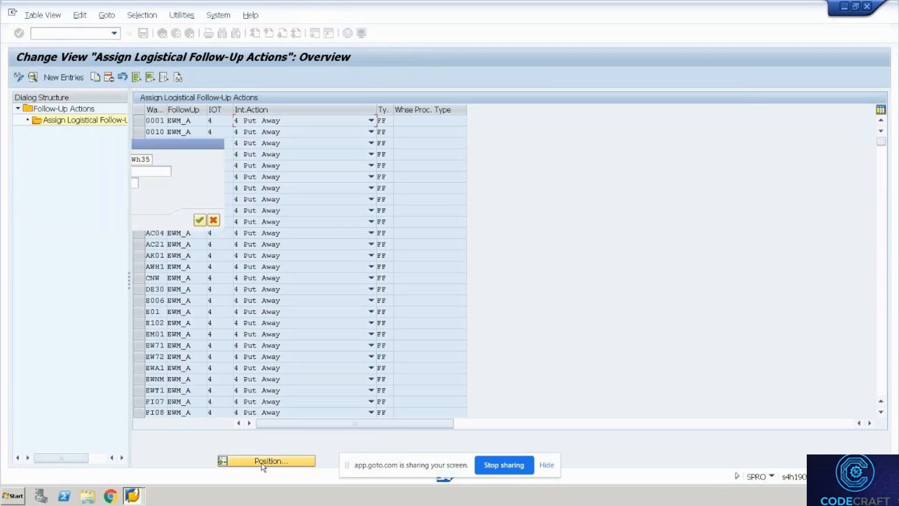
Step: Open the WH35 assignment of follow-up action EWM_A, examine its internal action options and non-dependent stock type, and return to the overview
{"action": "double_click", "coordinate": [190, 118]}
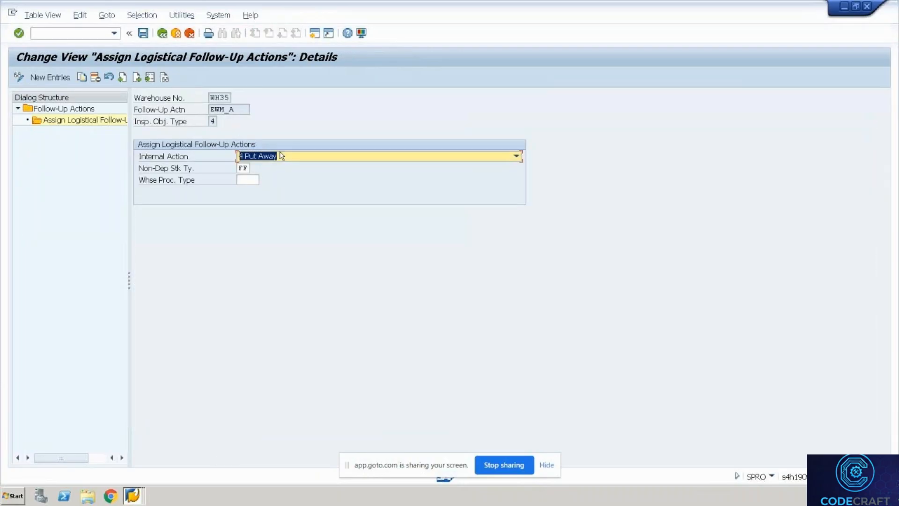
{"action": "left_click", "coordinate": [286, 156]}
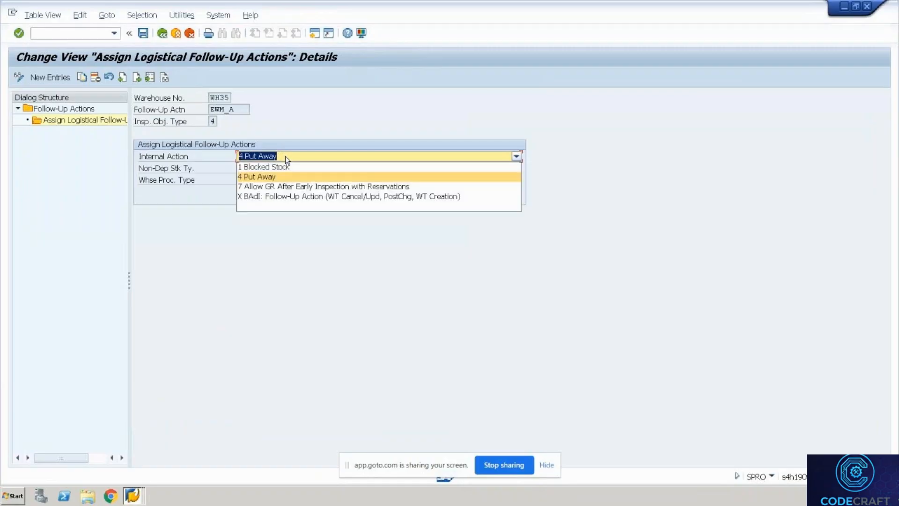
{"action": "left_click", "coordinate": [259, 178]}
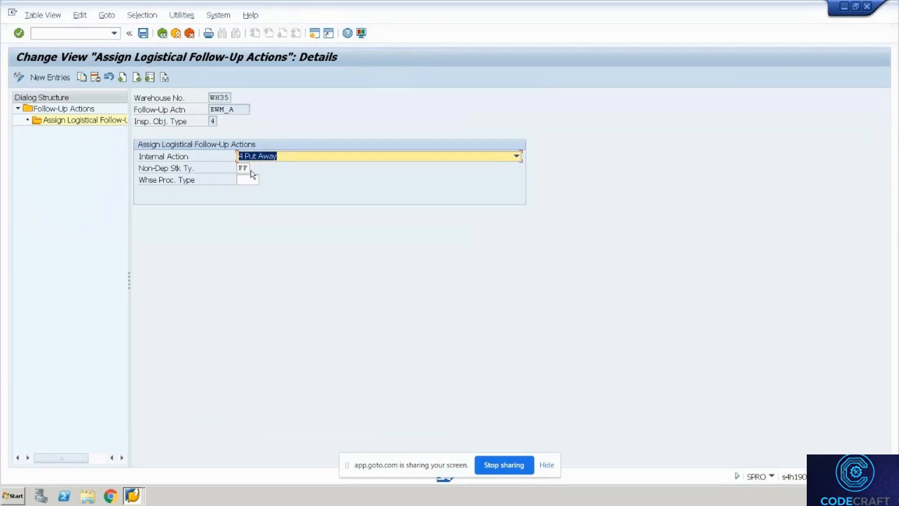
{"action": "left_click", "coordinate": [245, 168]}
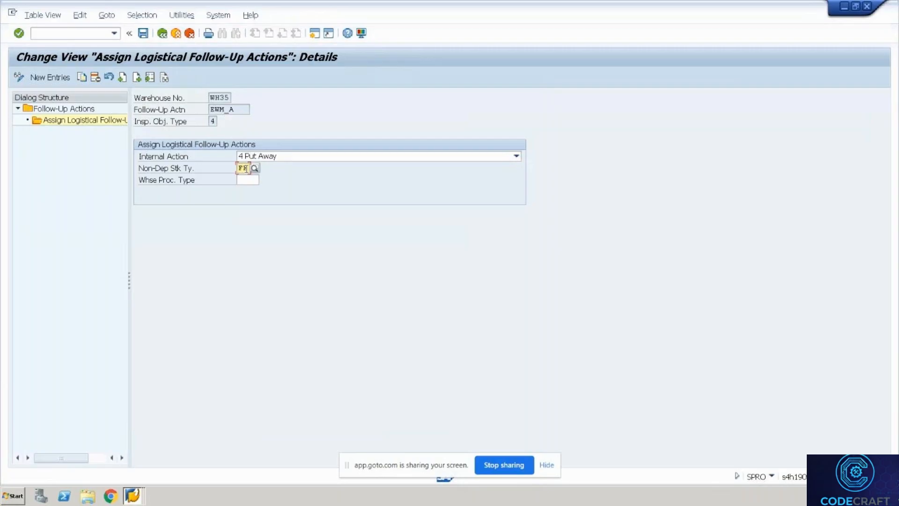
{"action": "left_click_drag", "start_coordinate": [247, 169], "coordinate": [225, 162]}
{"action": "left_click", "coordinate": [270, 157]}
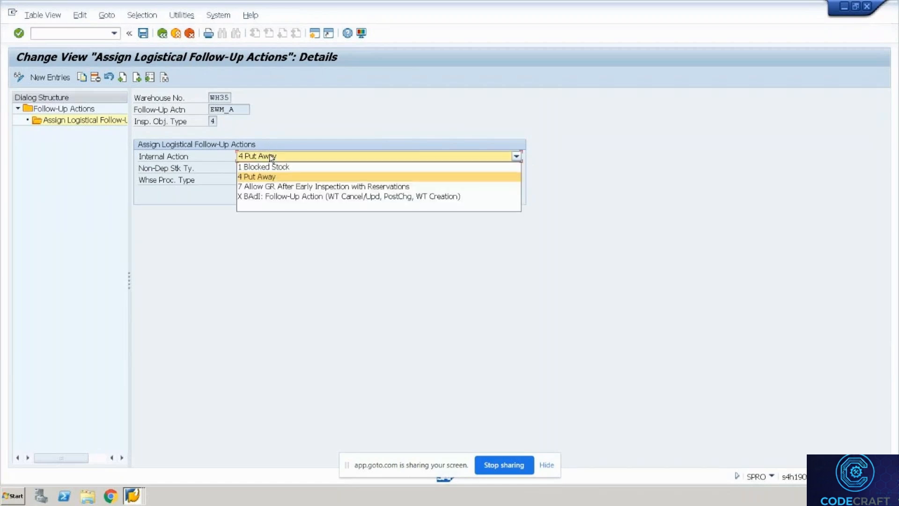
{"action": "left_click", "coordinate": [245, 134]}
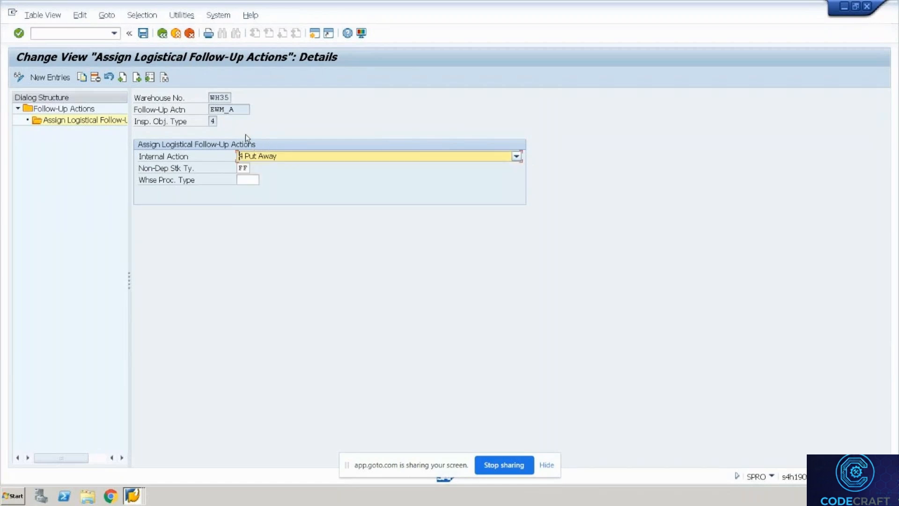
{"action": "left_click", "coordinate": [247, 168]}
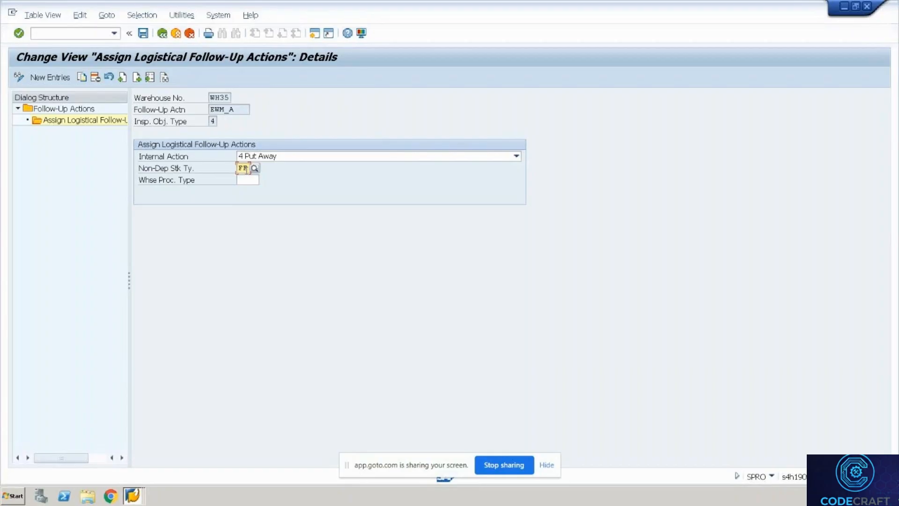
{"action": "left_click", "coordinate": [165, 37]}
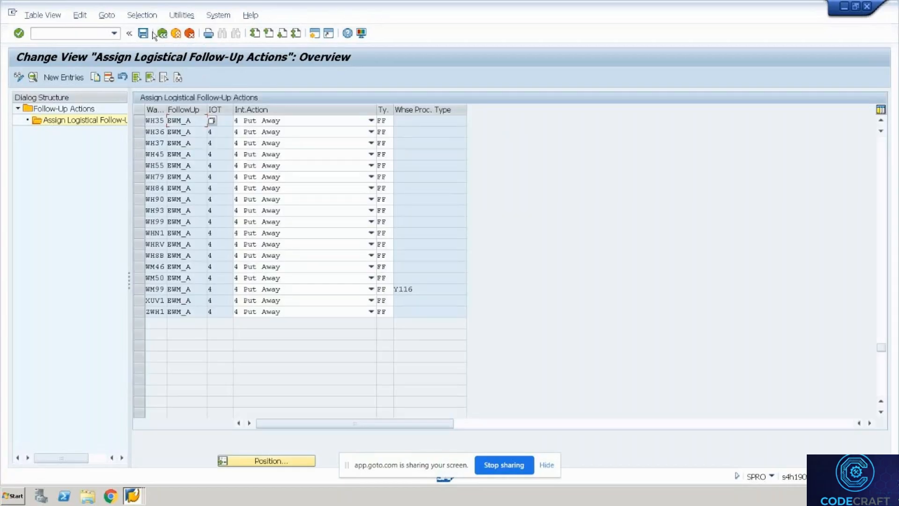
Step: Display the logistical follow-up action assignments for EWM_R and position the list at warehouse number WH35
{"action": "double_click", "coordinate": [74, 112]}
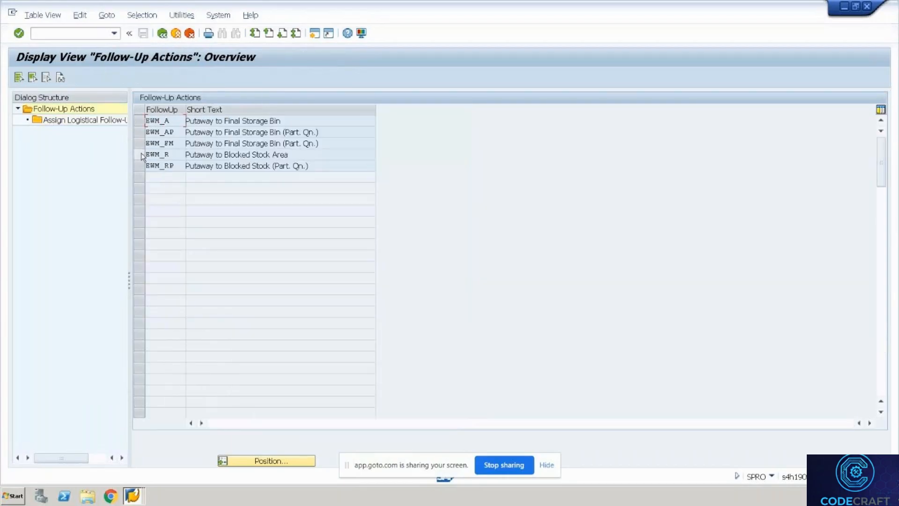
{"action": "left_click", "coordinate": [140, 153]}
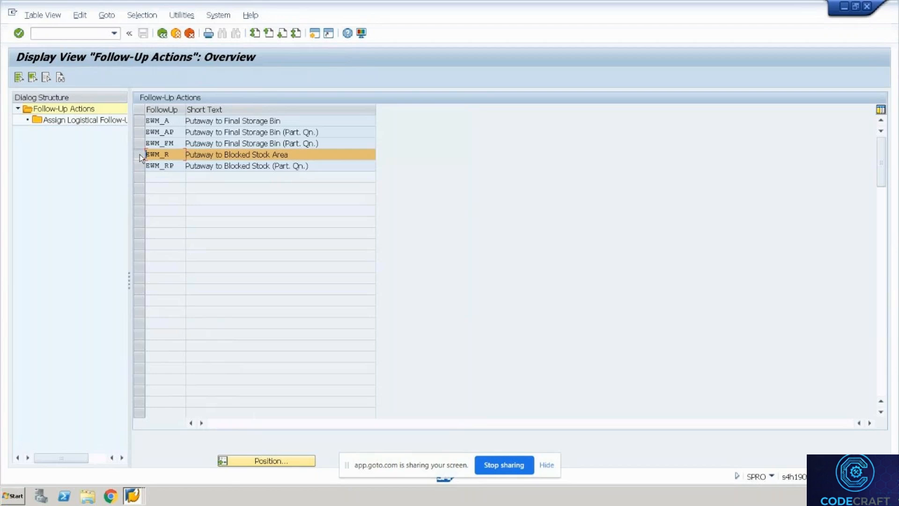
{"action": "double_click", "coordinate": [73, 119]}
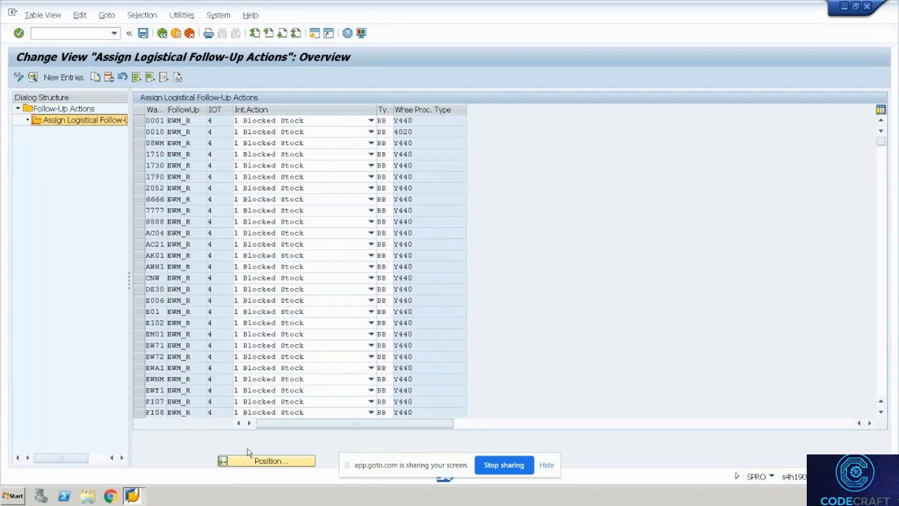
{"action": "left_click", "coordinate": [248, 460]}
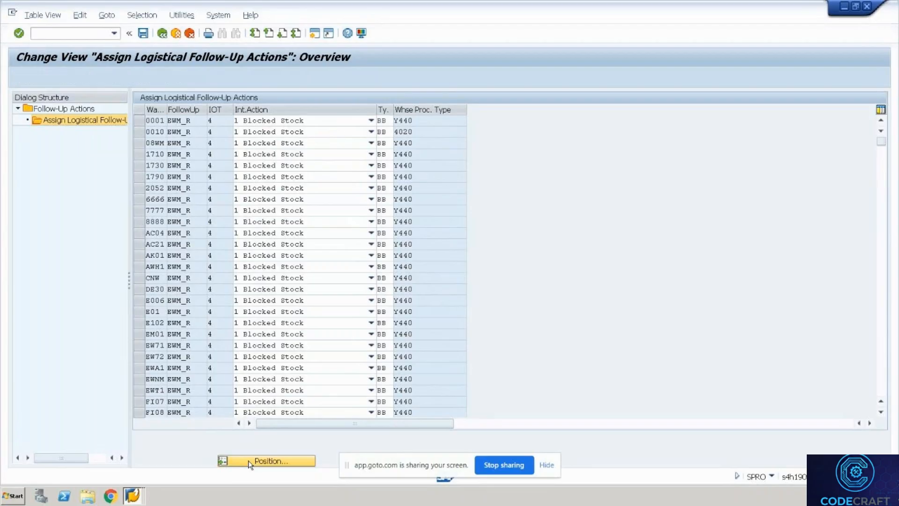
{"action": "key", "text": "BackSpace"}
{"action": "key", "text": "Down"}
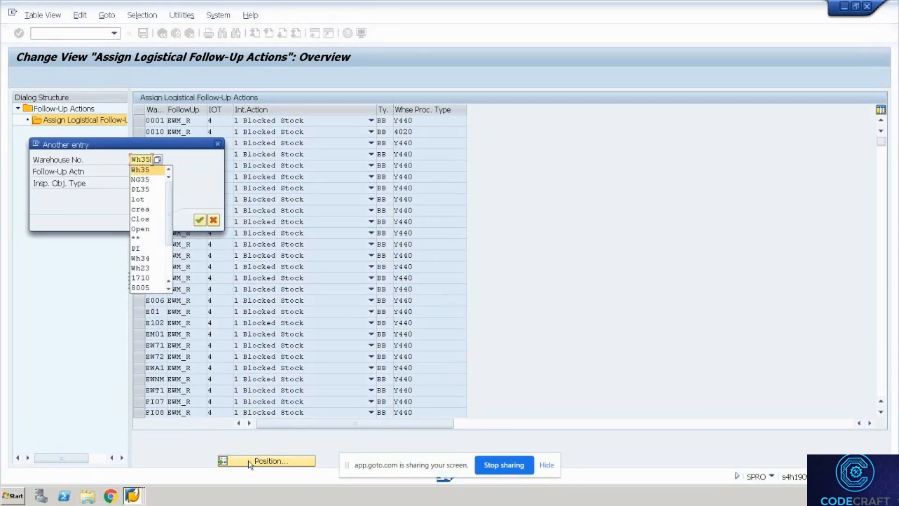
{"action": "key", "text": "Return"}
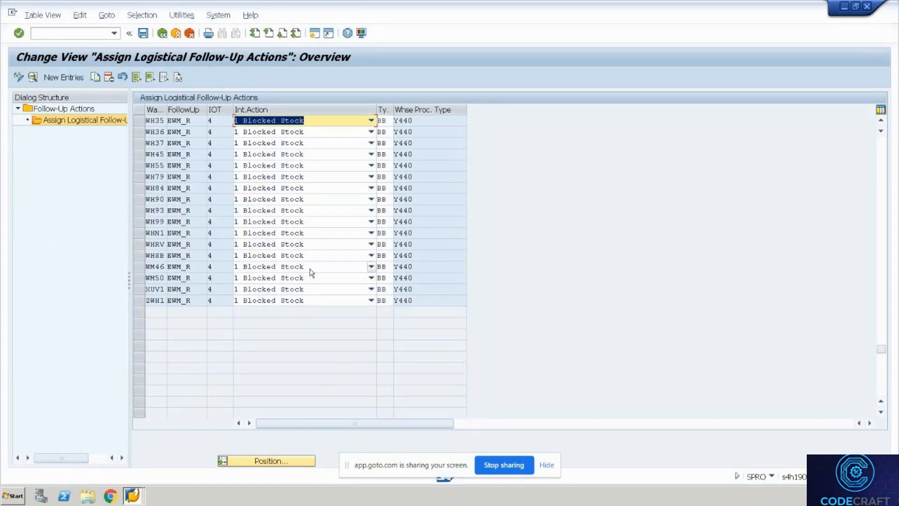
Step: Open the WH35 assignment of follow-up action EWM_R and examine its internal action, non-dependent stock type and warehouse process type
{"action": "double_click", "coordinate": [194, 121]}
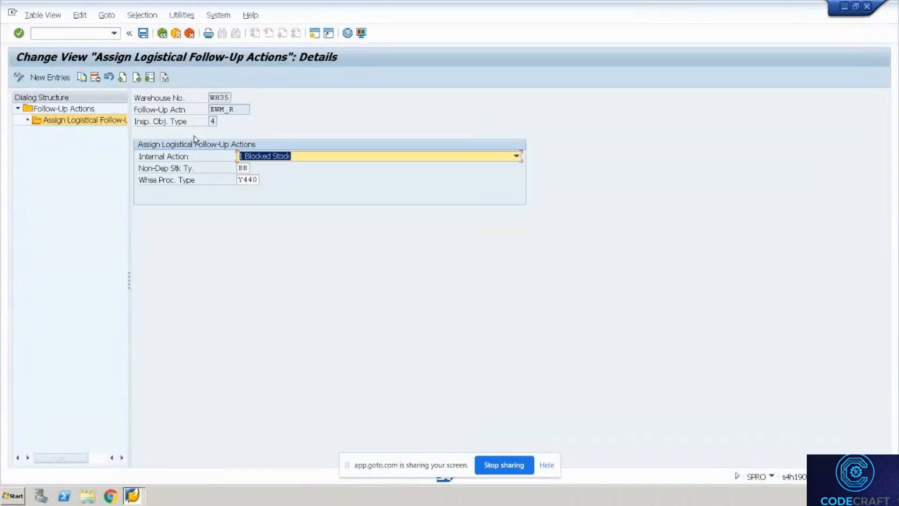
{"action": "left_click", "coordinate": [249, 169]}
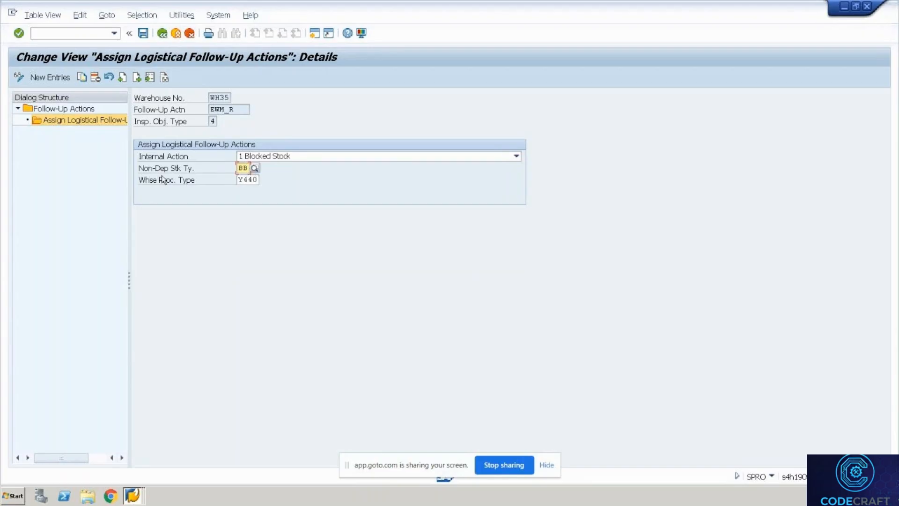
{"action": "left_click", "coordinate": [251, 155]}
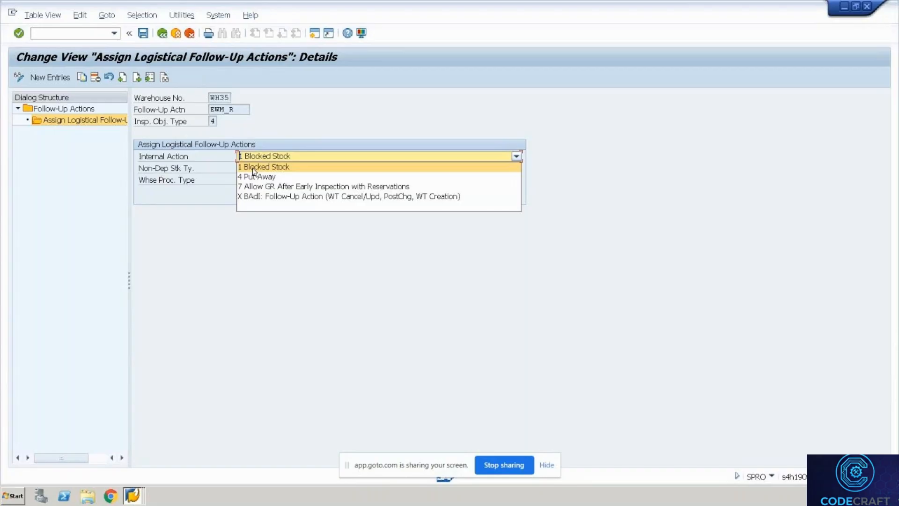
{"action": "left_click", "coordinate": [252, 167]}
{"action": "left_click", "coordinate": [247, 180]}
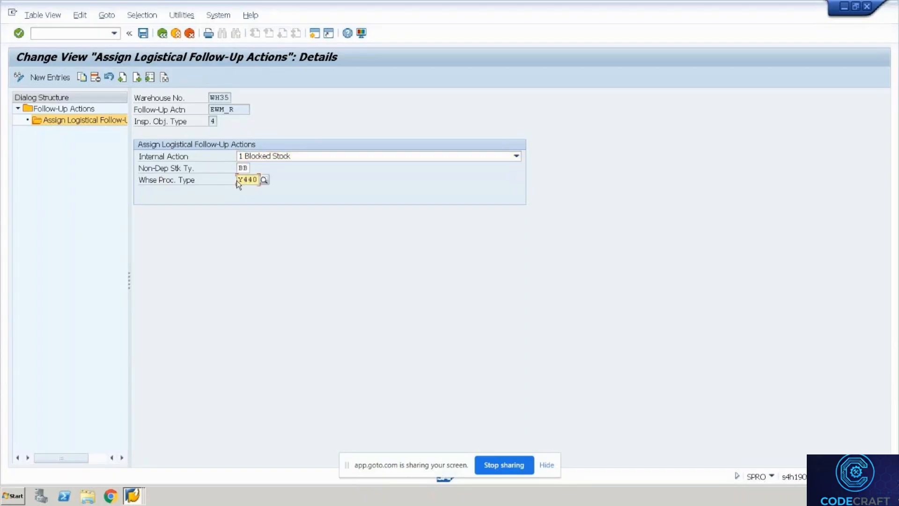
{"action": "left_click_drag", "start_coordinate": [241, 180], "coordinate": [264, 185]}
{"action": "left_click", "coordinate": [266, 188]}
Step: Start transaction SPRO in a new session and display the SAP Reference IMG
{"action": "left_click", "coordinate": [317, 35]}
{"action": "left_click", "coordinate": [317, 36]}
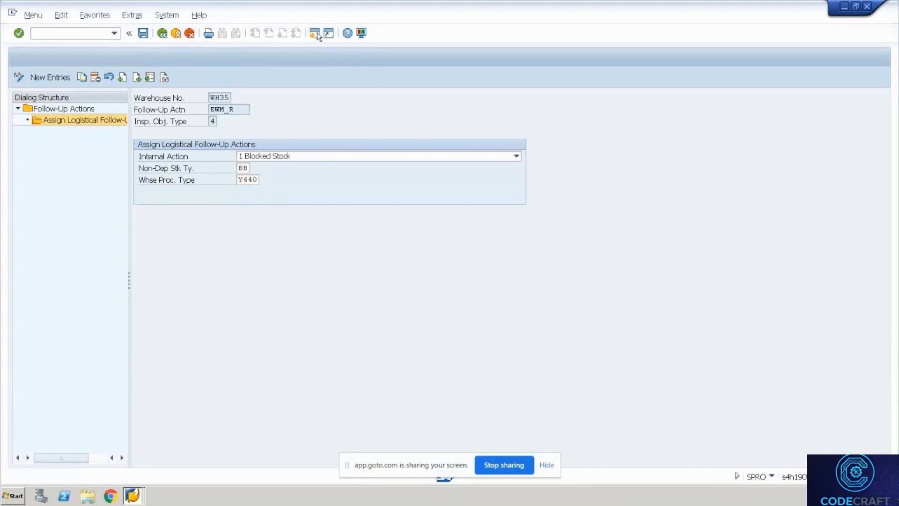
{"action": "type", "text": "spro"}
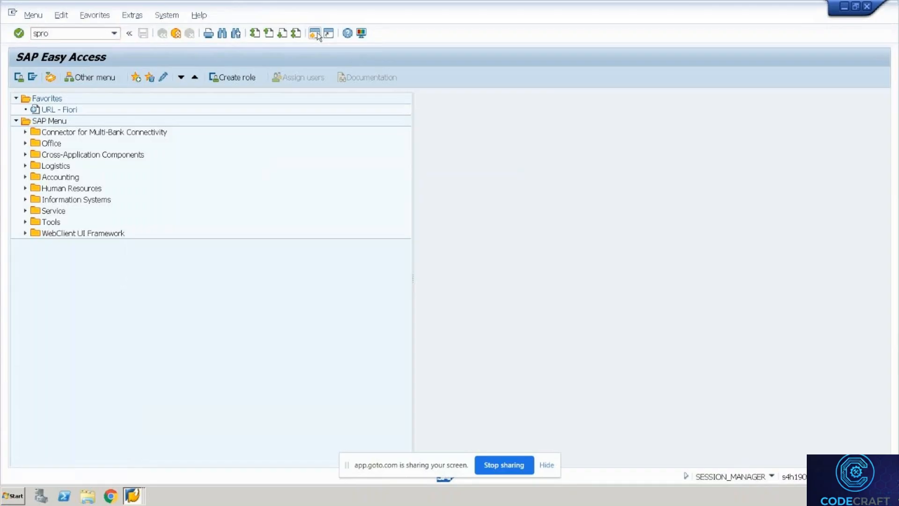
{"action": "key", "text": "Return"}
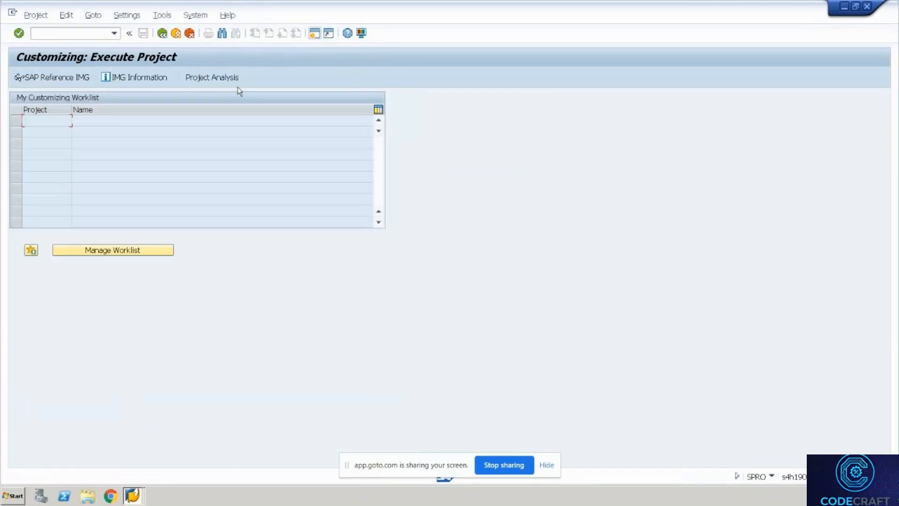
{"action": "left_click", "coordinate": [78, 77]}
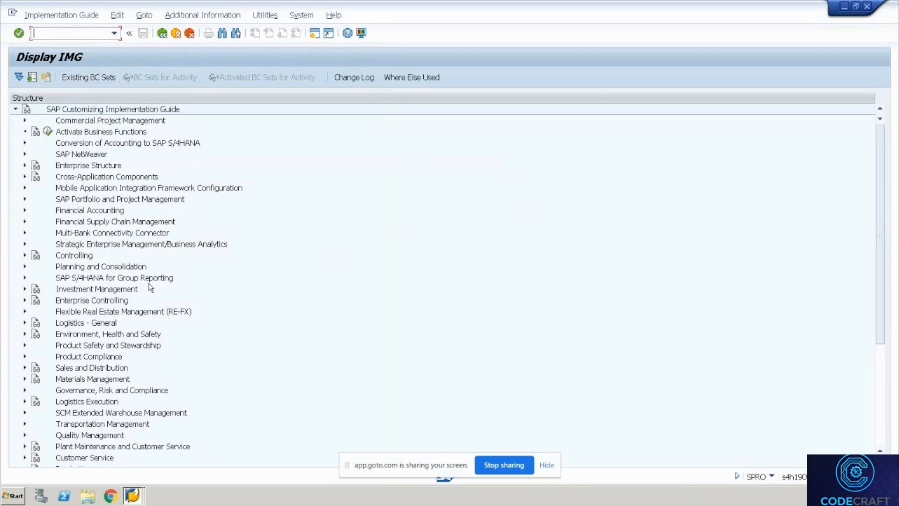
Step: Open Define Warehouse Process Type under SCM Extended Warehouse Management > Extended Warehouse Management > Cross-Process Settings > Warehouse Task
{"action": "left_click", "coordinate": [21, 414]}
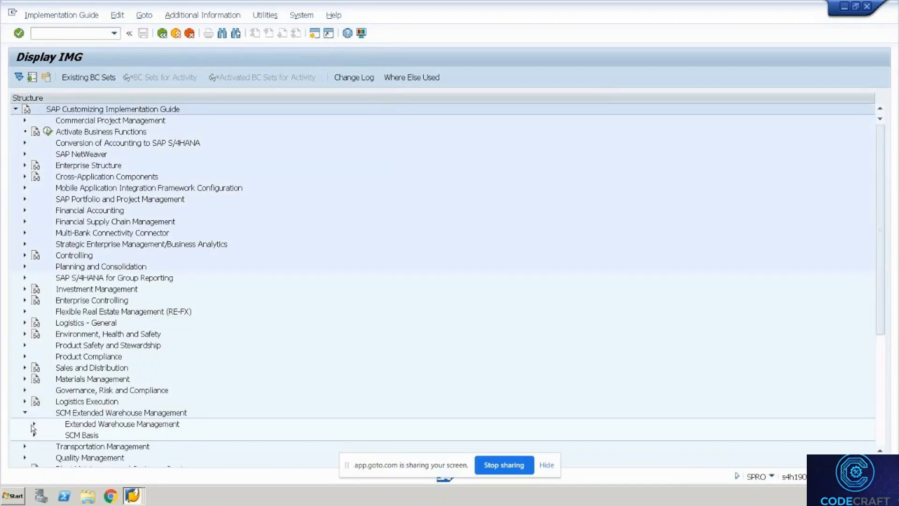
{"action": "left_click", "coordinate": [33, 425]}
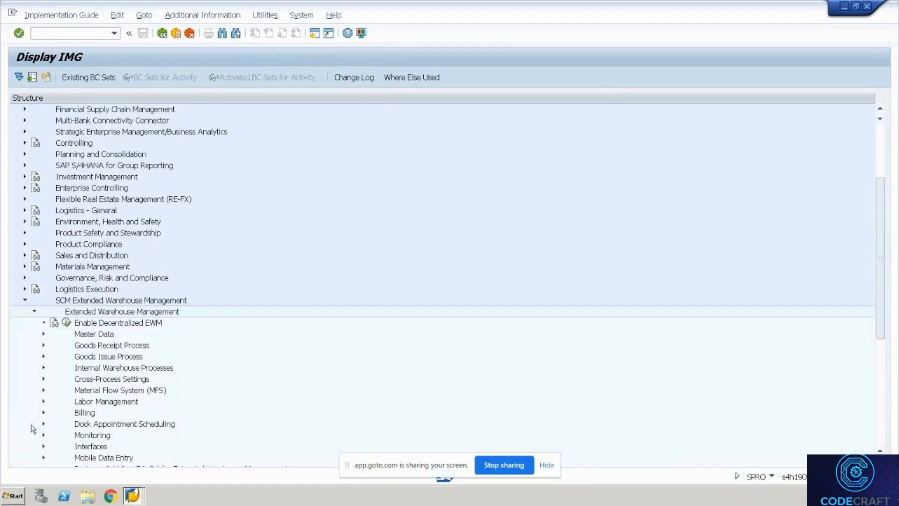
{"action": "left_click", "coordinate": [44, 380]}
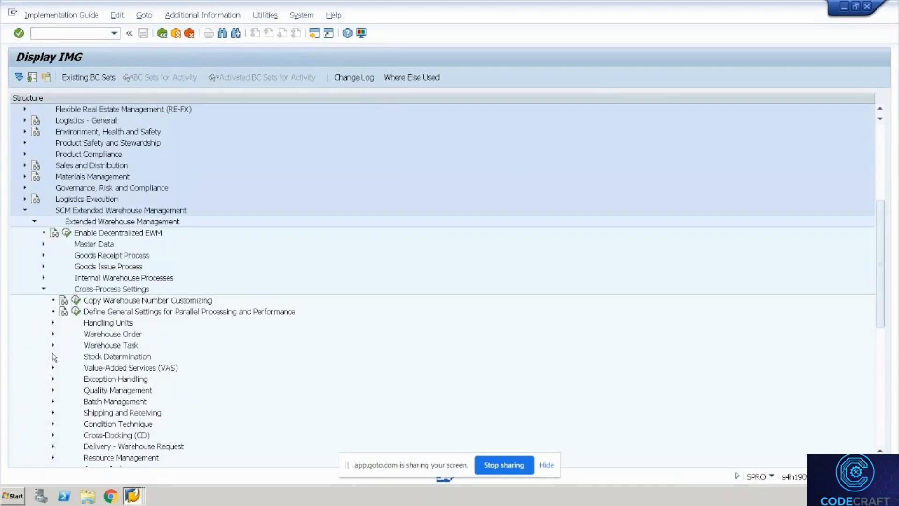
{"action": "left_click", "coordinate": [53, 345]}
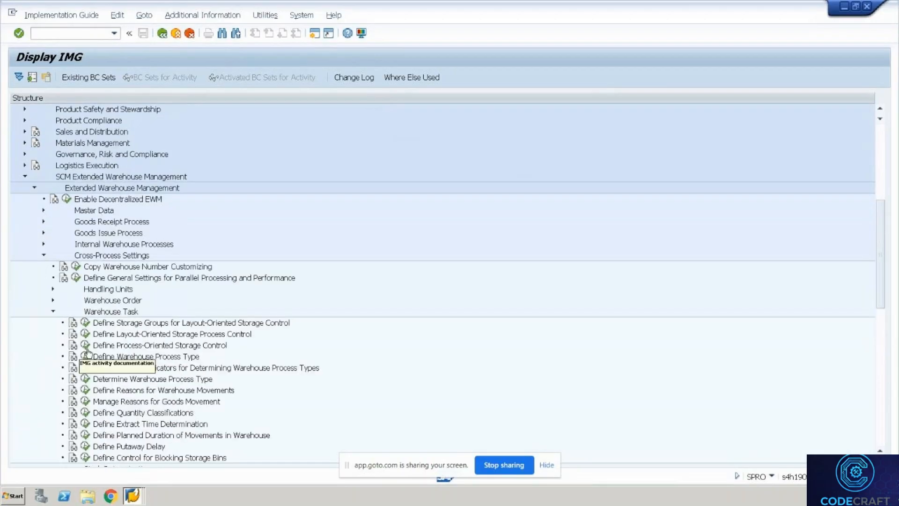
{"action": "left_click", "coordinate": [86, 357]}
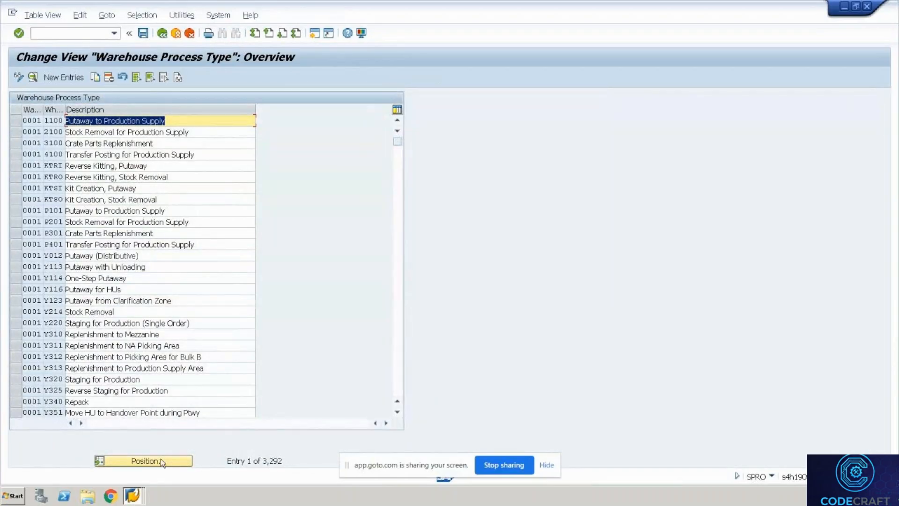
Step: Position the warehouse process type list at warehouse number WH35 and process type Y440
{"action": "left_click", "coordinate": [161, 461]}
{"action": "type", "text": "wh35"}
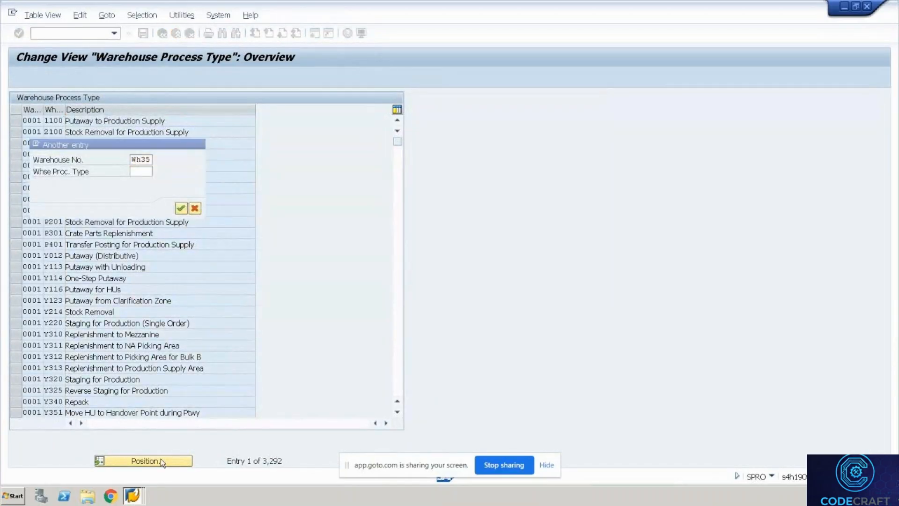
{"action": "key", "text": "Return"}
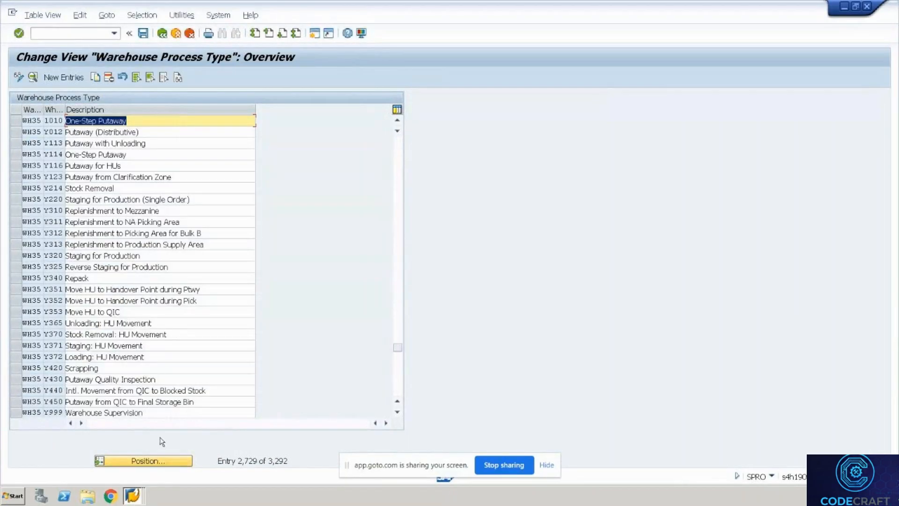
{"action": "left_click", "coordinate": [180, 463]}
{"action": "type", "text": "wh35"}
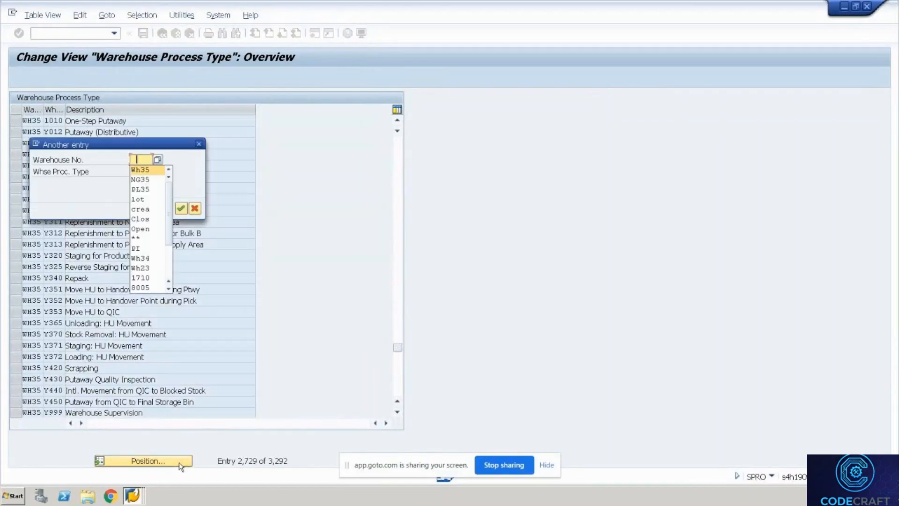
{"action": "key", "text": "Tab"}
{"action": "type", "text": "Y440"}
{"action": "key", "text": "Return"}
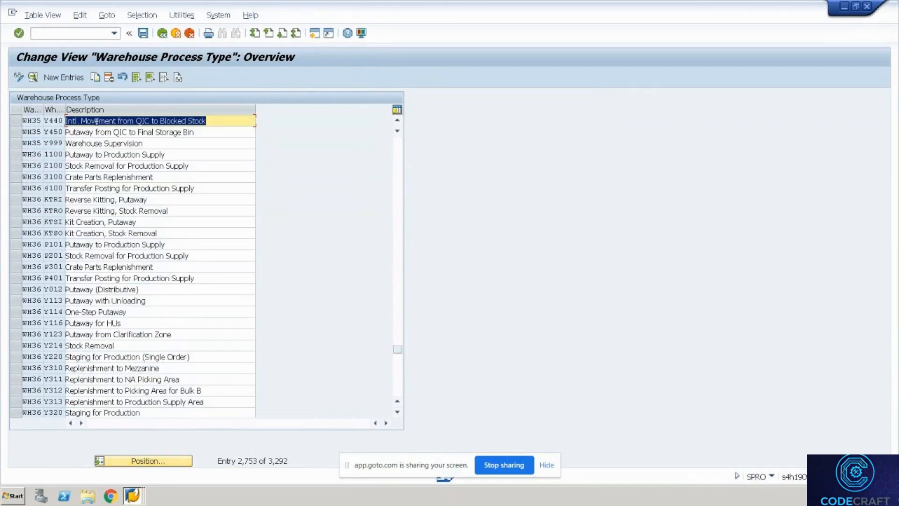
Step: Open the details of process type Y440 for WH35, examine its destination storage type and bin, and list the possible destination storage types
{"action": "left_click", "coordinate": [93, 121]}
{"action": "double_click", "coordinate": [93, 120]}
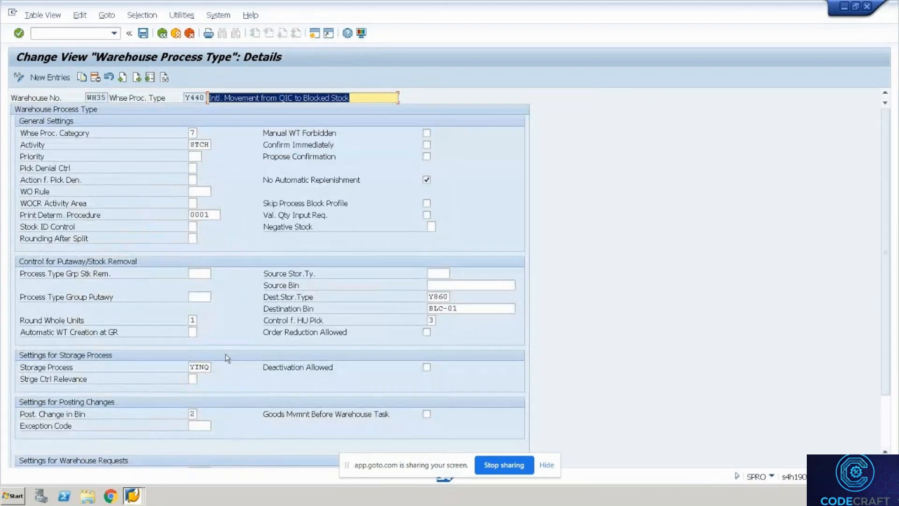
{"action": "left_click", "coordinate": [431, 296]}
{"action": "mouse_move", "coordinate": [430, 297]}
{"action": "left_mouse_down"}
{"action": "mouse_move", "coordinate": [450, 297]}
{"action": "mouse_move", "coordinate": [453, 308]}
{"action": "mouse_move", "coordinate": [427, 309]}
{"action": "left_mouse_up"}
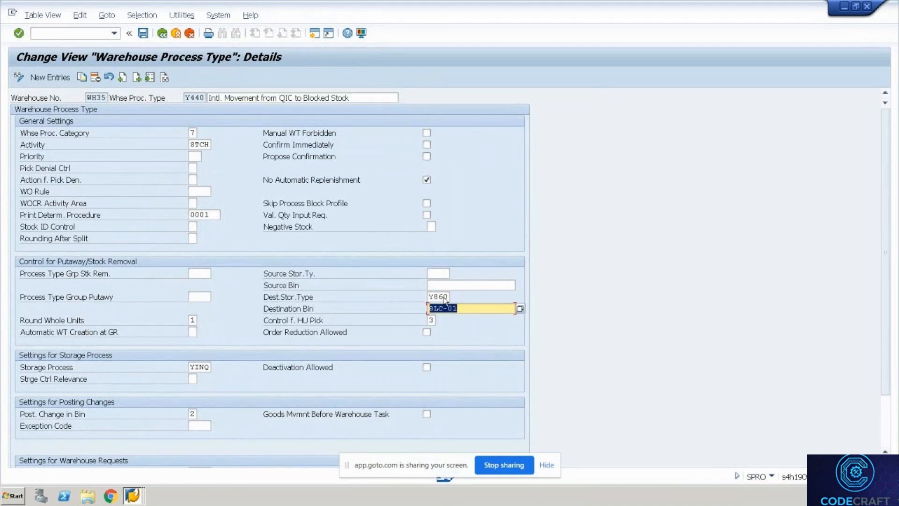
{"action": "left_click", "coordinate": [445, 297]}
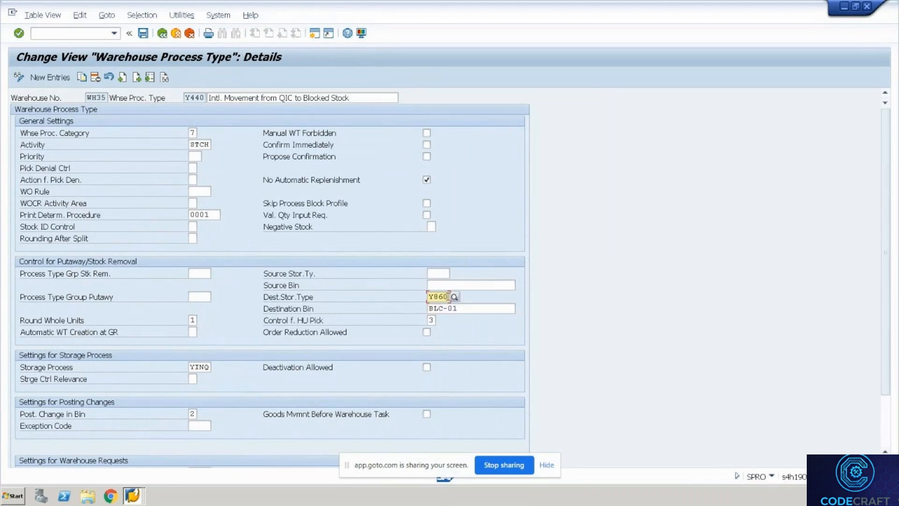
{"action": "left_click", "coordinate": [454, 296]}
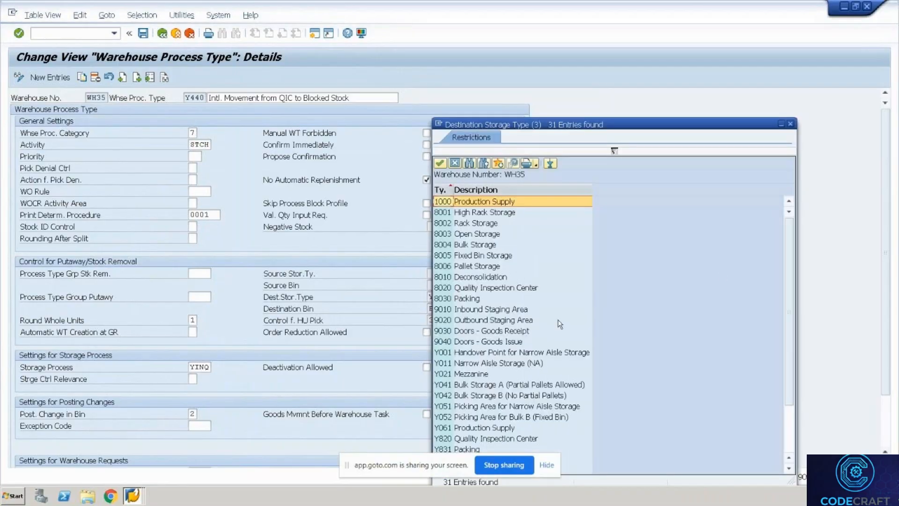
Step: Look through the remaining destination storage types for WH35 down to the Blocked Stock Area and close the list without choosing one
{"action": "left_click", "coordinate": [788, 436]}
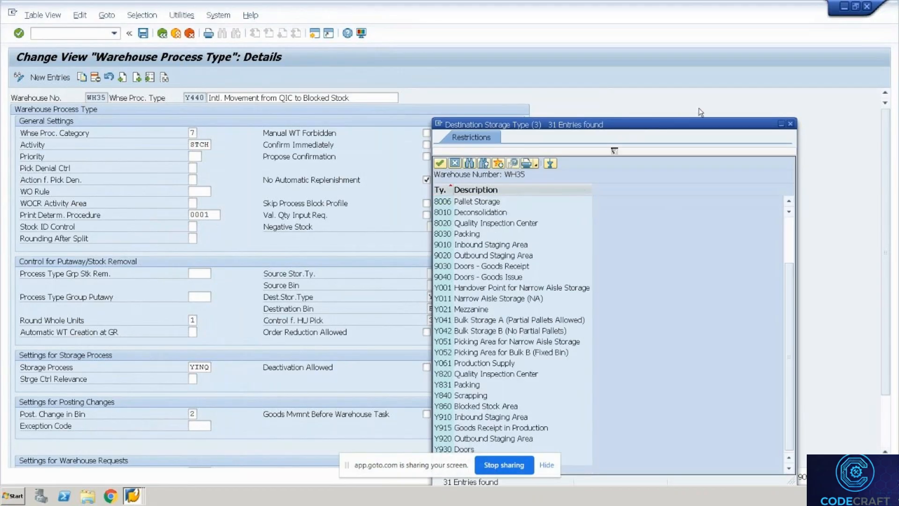
{"action": "left_click_drag", "start_coordinate": [684, 120], "coordinate": [755, 110]}
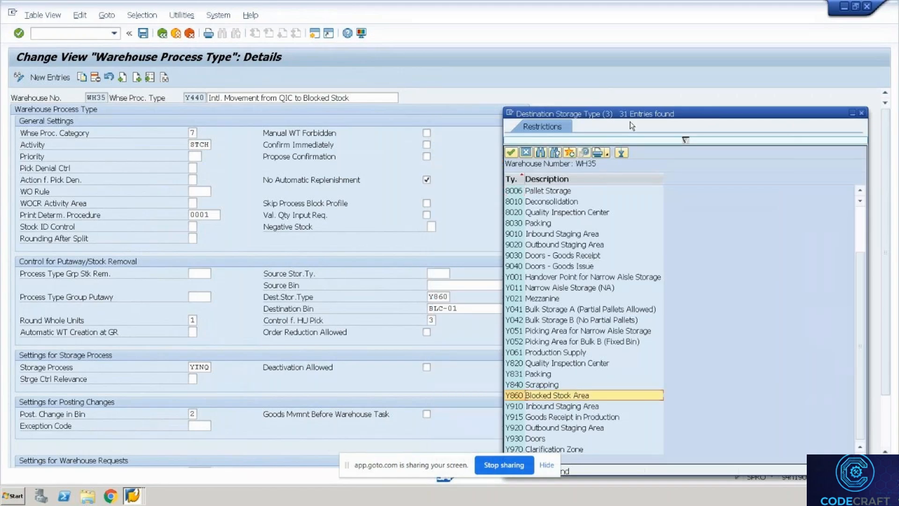
{"action": "left_click", "coordinate": [862, 113]}
Step: Set the destination storage type of process type Y440 to 9080 and its destination bin to BLCBIN
{"action": "type", "text": "90"}
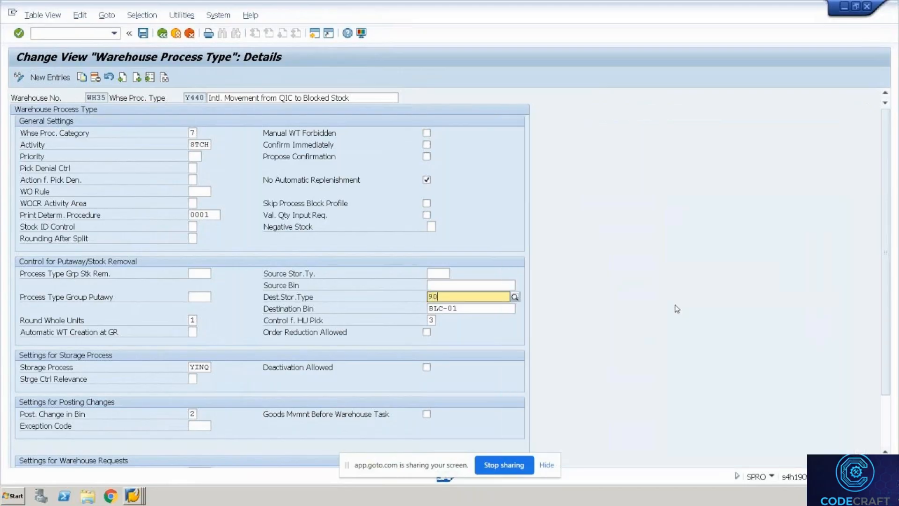
{"action": "type", "text": "80"}
{"action": "key", "text": "Tab"}
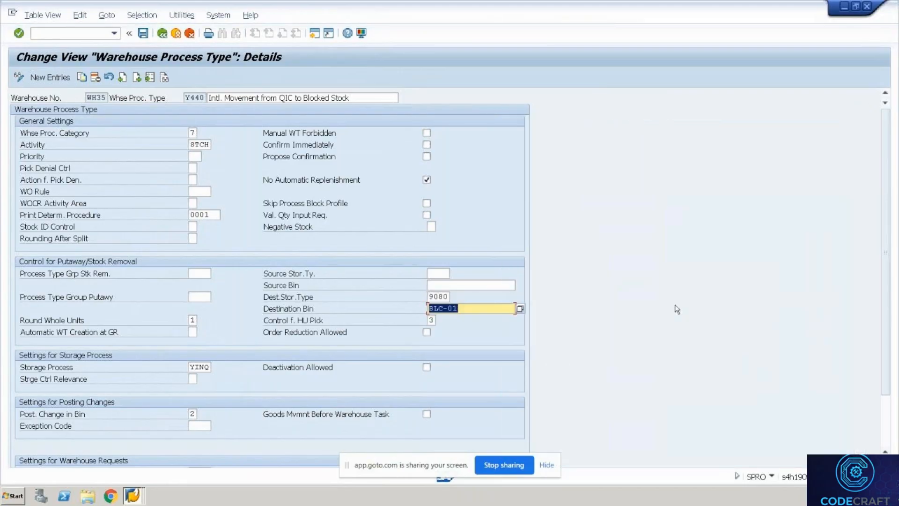
{"action": "type", "text": "B:L"}
{"action": "key", "text": "BackSpace"}
{"action": "key", "text": "BackSpace"}
{"action": "type", "text": "LCBIN"}
Step: Switch to the 1935H Warehouse Datasheet in Google Sheets and enter "Create a Storage type for Block Storage" in cell C61 of Unit 4
{"action": "key", "text": "alt+Tab"}
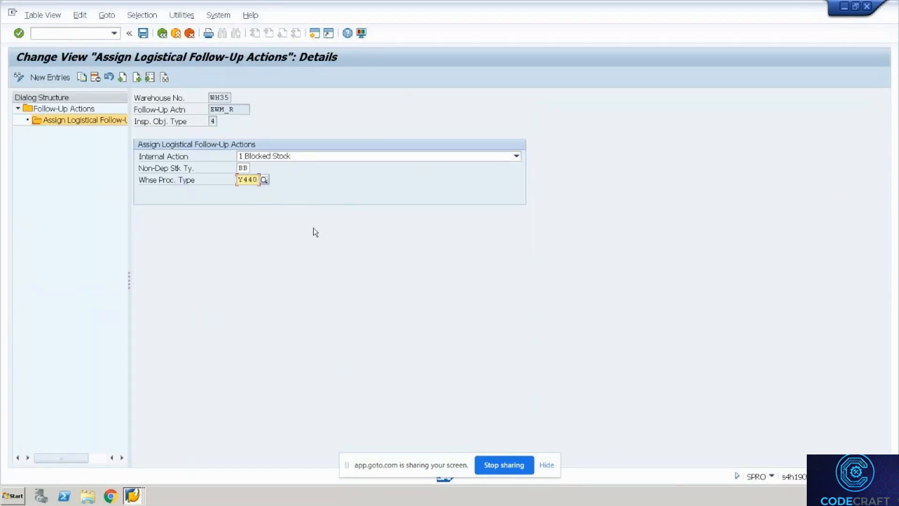
{"action": "key", "text": "alt+Tab"}
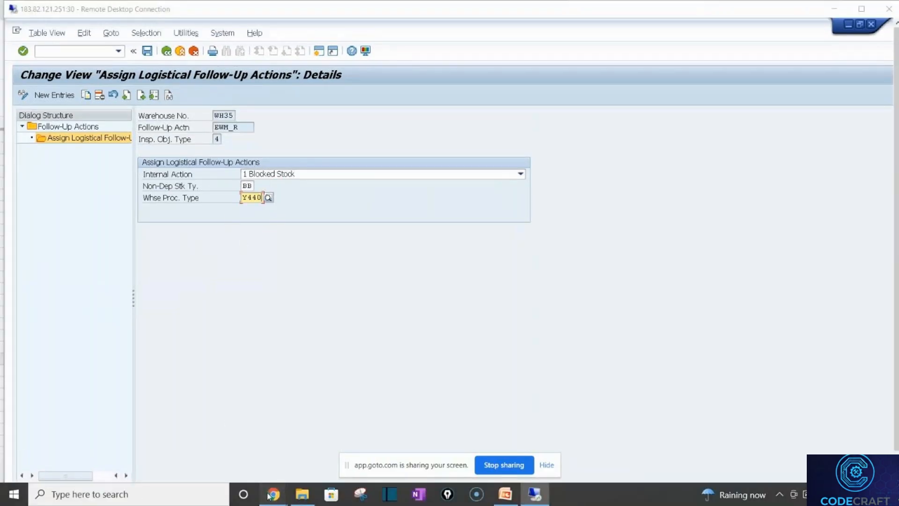
{"action": "mouse_move", "coordinate": [270, 495]}
{"action": "left_click", "coordinate": [218, 427]}
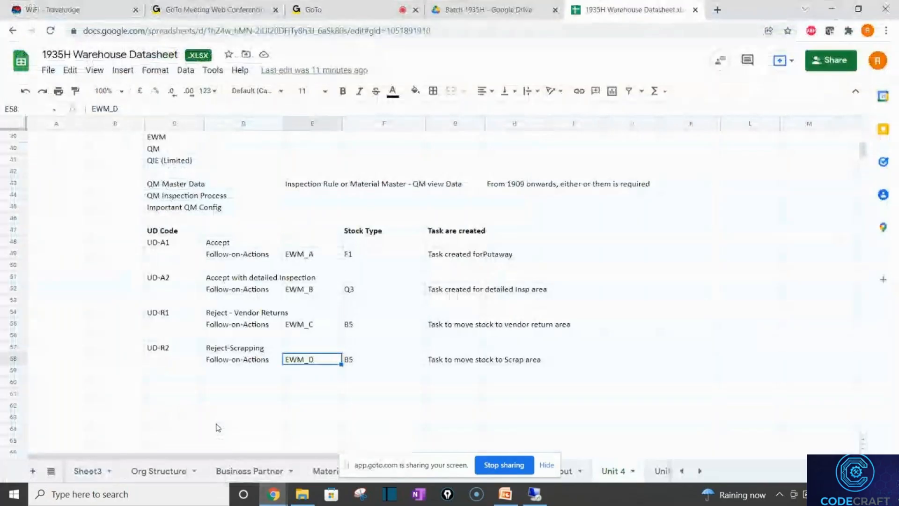
{"action": "left_click", "coordinate": [171, 394]}
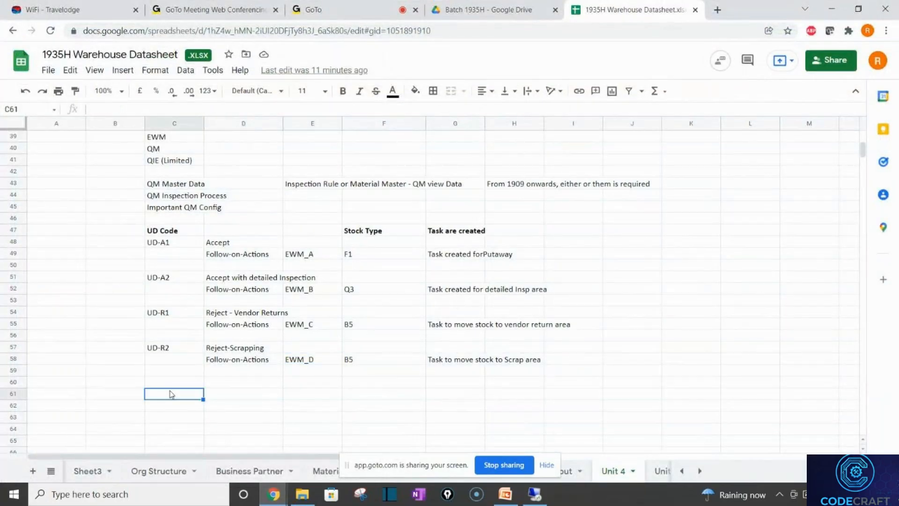
{"action": "type", "text": "Create a Stor"}
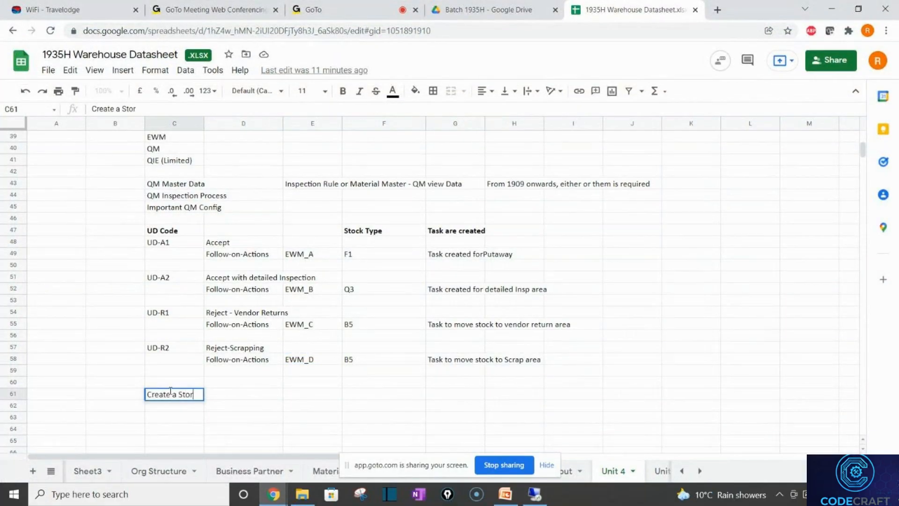
{"action": "type", "text": "age type for "}
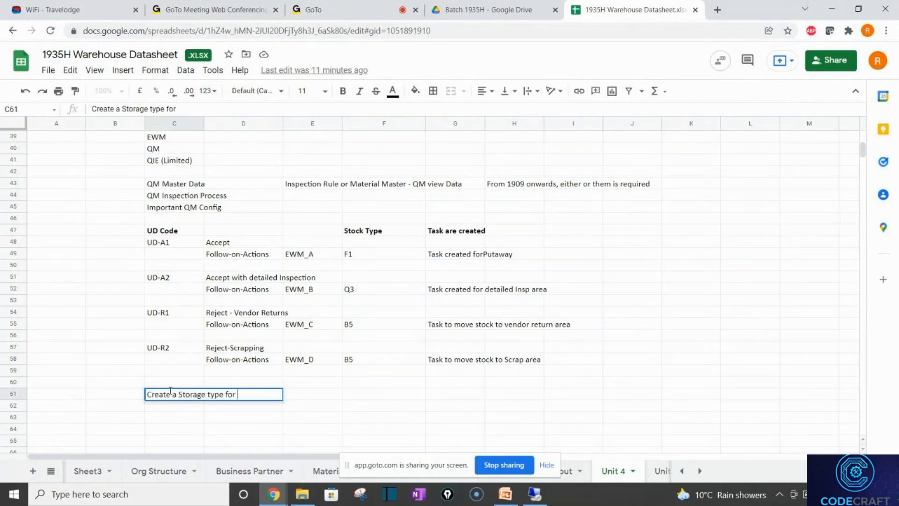
{"action": "type", "text": "Blck s"}
{"action": "key", "text": "BackSpace"}
{"action": "key", "text": "BackSpace"}
{"action": "key", "text": "BackSpace"}
{"action": "key", "text": "BackSpace"}
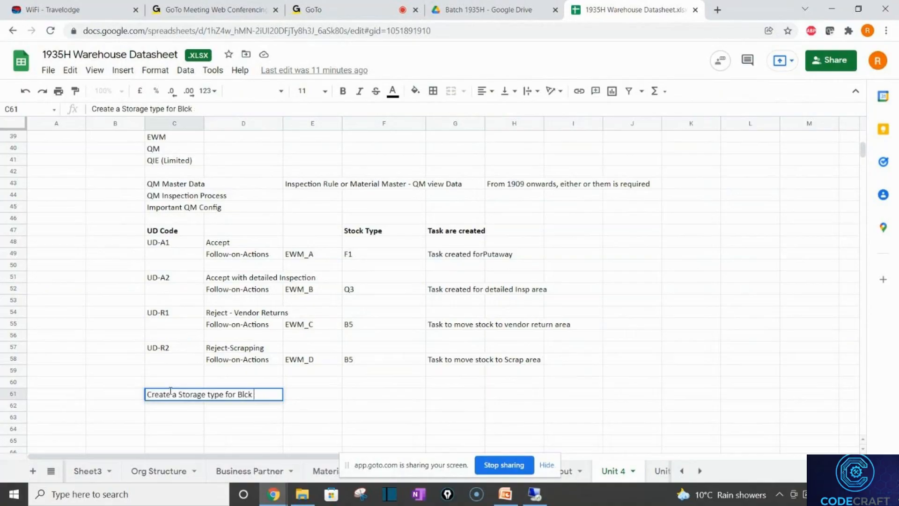
{"action": "type", "text": "ock Storage"}
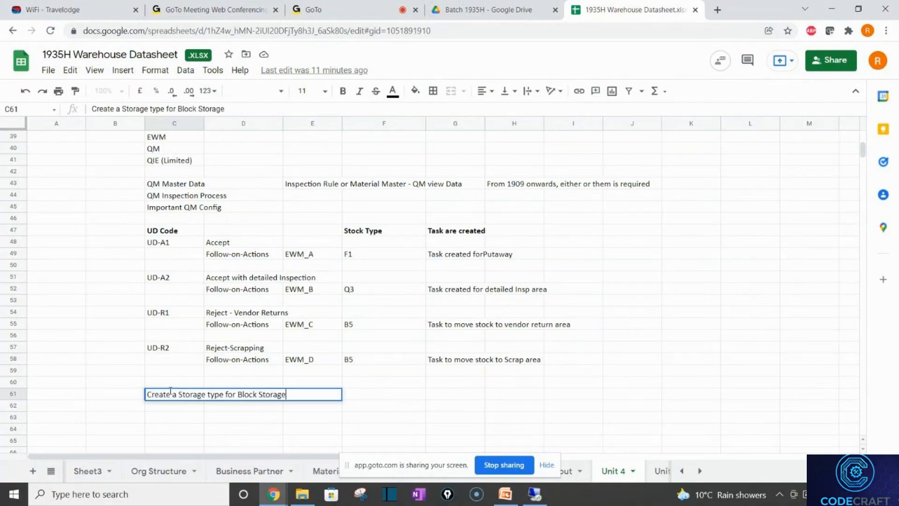
{"action": "key", "text": "Return"}
Step: Enter the heading "QM Assignment" in cell B60 and make it bold
{"action": "key", "text": "Right"}
{"action": "key", "text": "Down"}
{"action": "key", "text": "Down"}
{"action": "key", "text": "Down"}
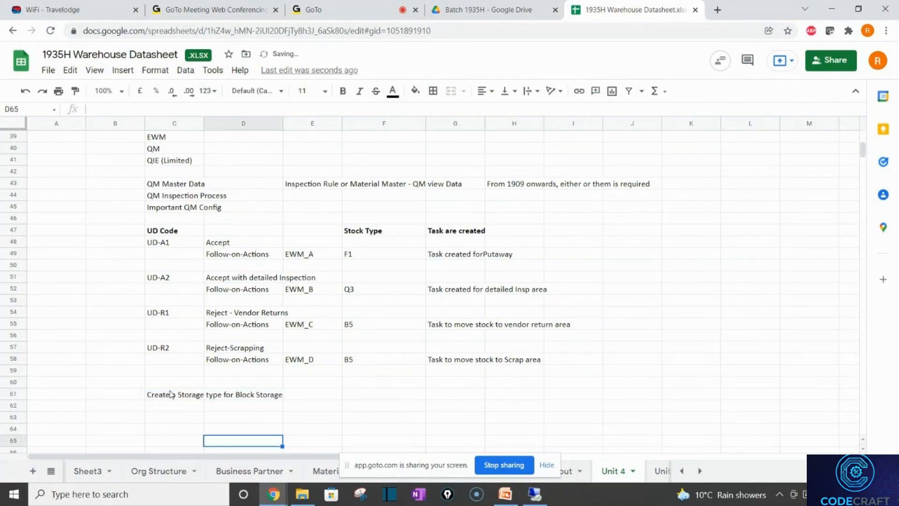
{"action": "scroll", "coordinate": [170, 394], "scroll_direction": "down", "scroll_amount": 4}
{"action": "left_click", "coordinate": [106, 267]}
{"action": "type", "text": "Q"}
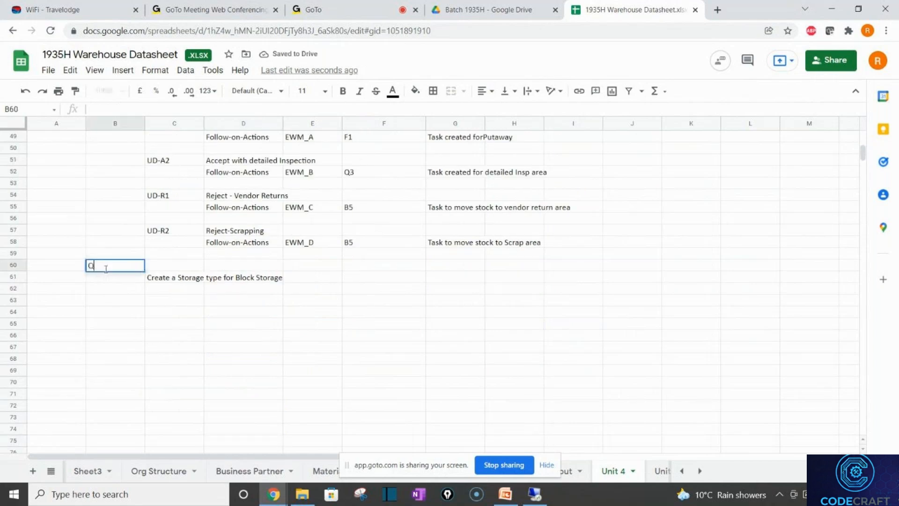
{"action": "type", "text": "M Assignmen"}
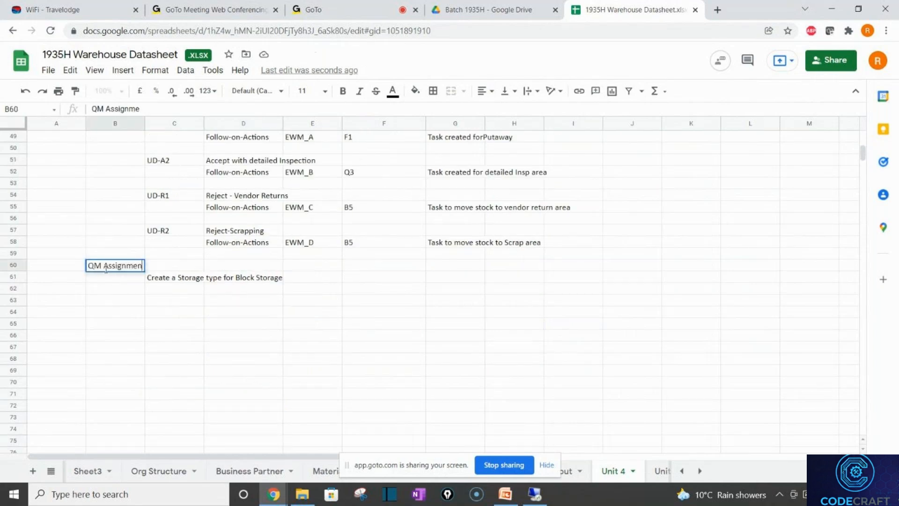
{"action": "type", "text": "t"}
{"action": "key", "text": "Return"}
{"action": "left_click", "coordinate": [107, 270]}
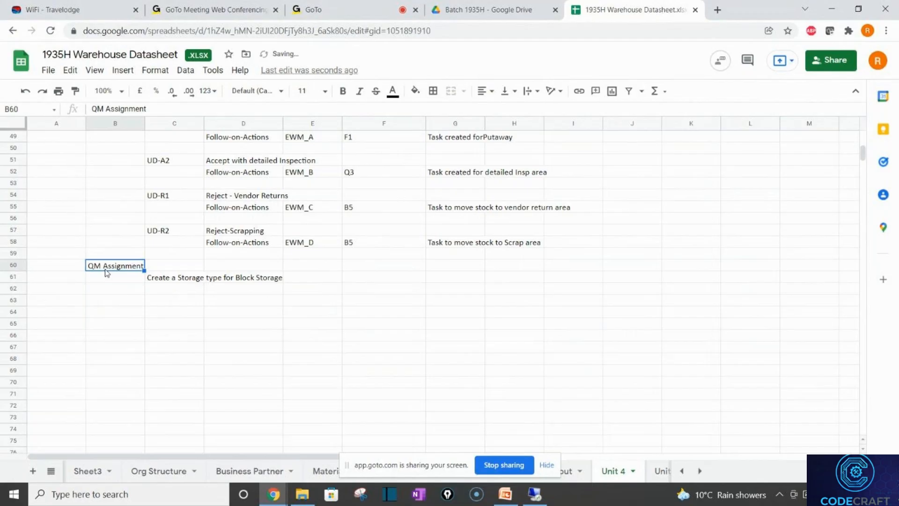
{"action": "key", "text": "ctrl+b"}
Step: Enter the assignment line "Create Bin in Block Storage" in cell C62
{"action": "key", "text": "Down"}
{"action": "key", "text": "Right"}
{"action": "key", "text": "Down"}
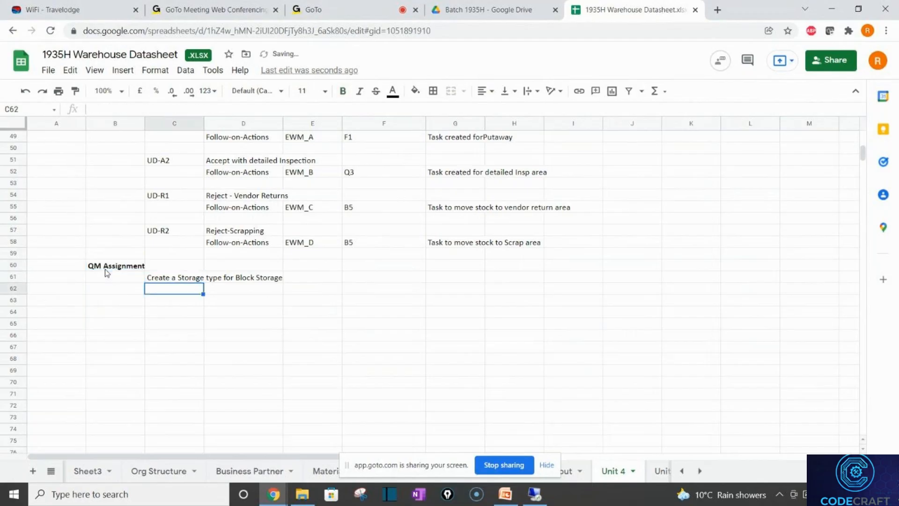
{"action": "type", "text": "Creat N"}
{"action": "key", "text": "BackSpace"}
{"action": "key", "text": "BackSpace"}
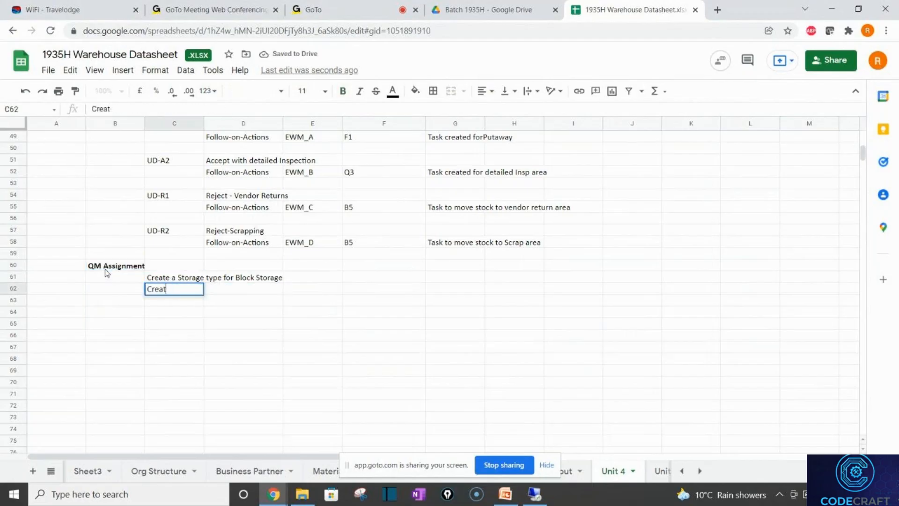
{"action": "type", "text": "e"}
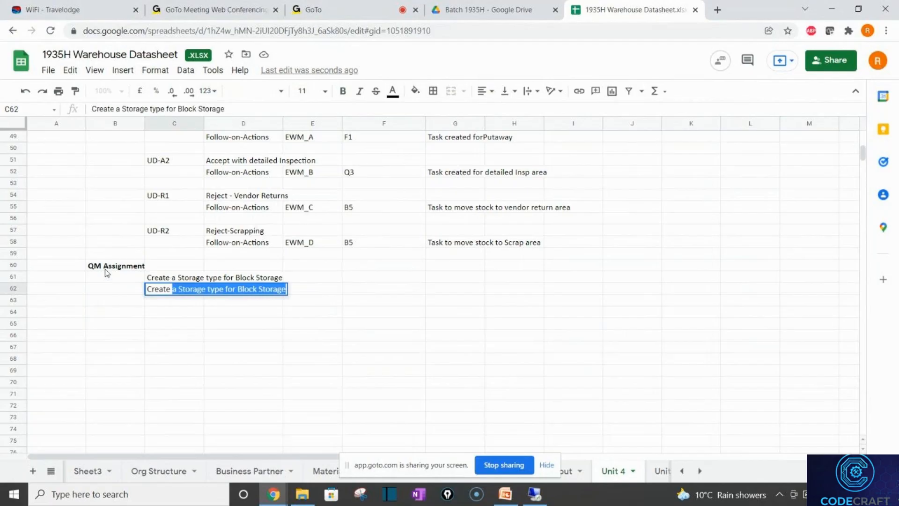
{"action": "type", "text": " Bin in Bl"}
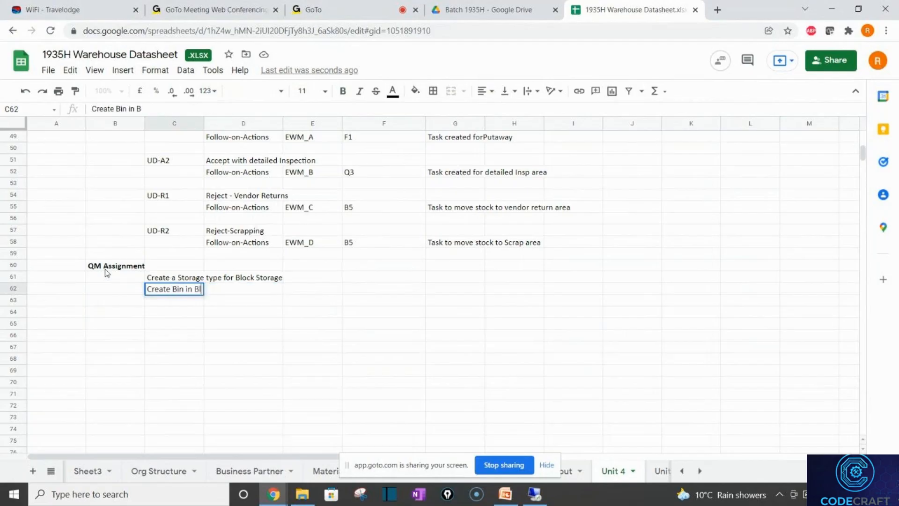
{"action": "type", "text": "oack"}
{"action": "key", "text": "BackSpace"}
{"action": "key", "text": "BackSpace"}
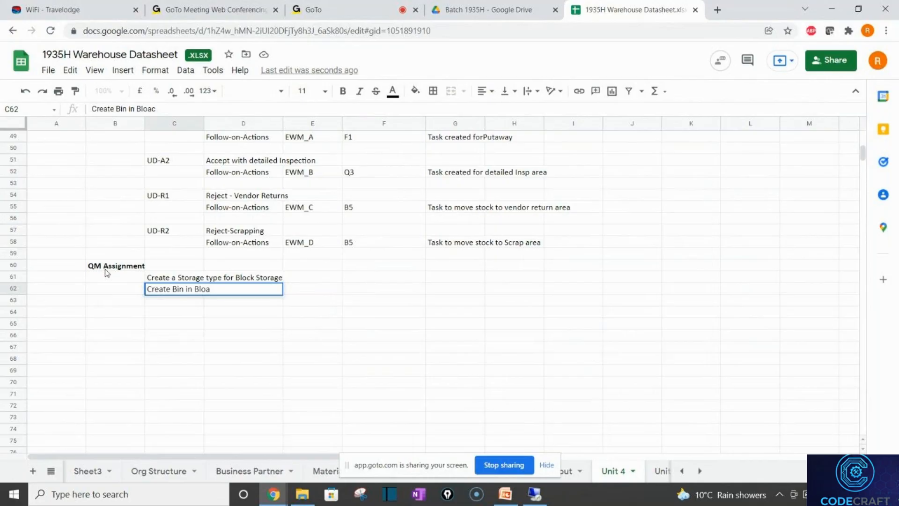
{"action": "key", "text": "BackSpace"}
{"action": "type", "text": "ck Storage"}
{"action": "key", "text": "Return"}
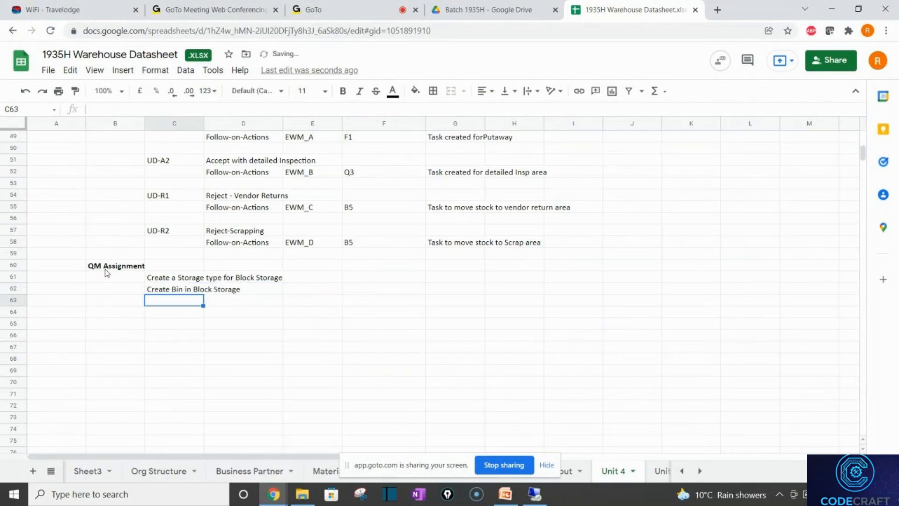
Step: Enter the assignment line "Create Activity area and sort the bins" in cell C63
{"action": "type", "text": "Create "}
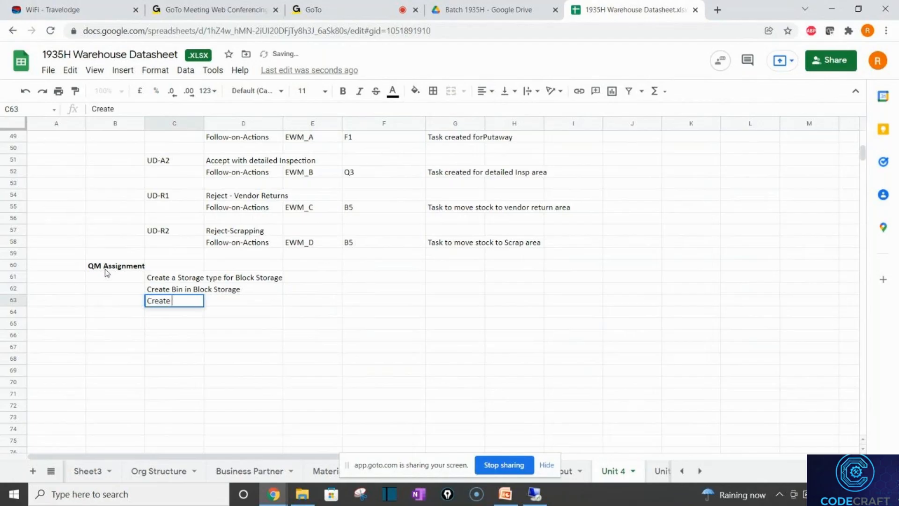
{"action": "type", "text": "Ac"}
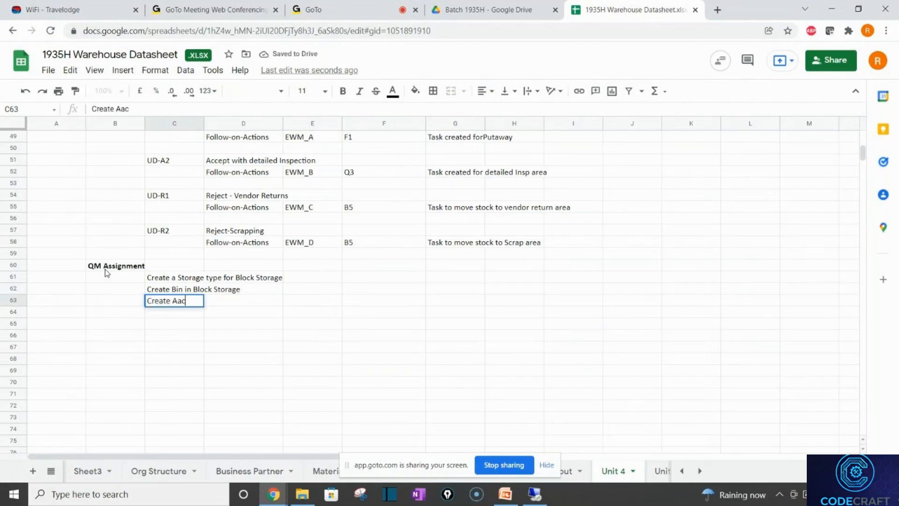
{"action": "type", "text": "tivity aera"}
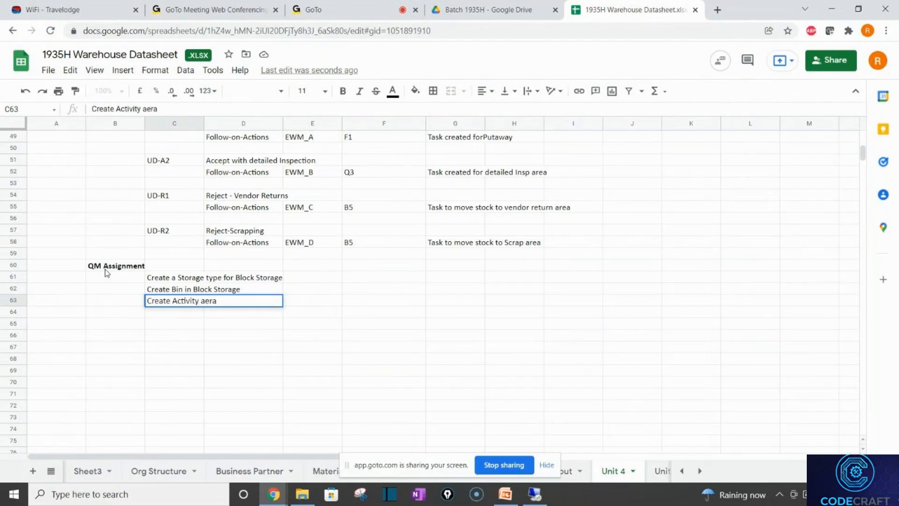
{"action": "key", "text": "BackSpace"}
{"action": "key", "text": "BackSpace"}
{"action": "key", "text": "BackSpace"}
{"action": "key", "text": "BackSpace"}
{"action": "type", "text": "rea and "}
{"action": "type", "text": "soer"}
{"action": "key", "text": "BackSpace"}
{"action": "key", "text": "BackSpace"}
{"action": "type", "text": "rt the bins"}
{"action": "key", "text": "Return"}
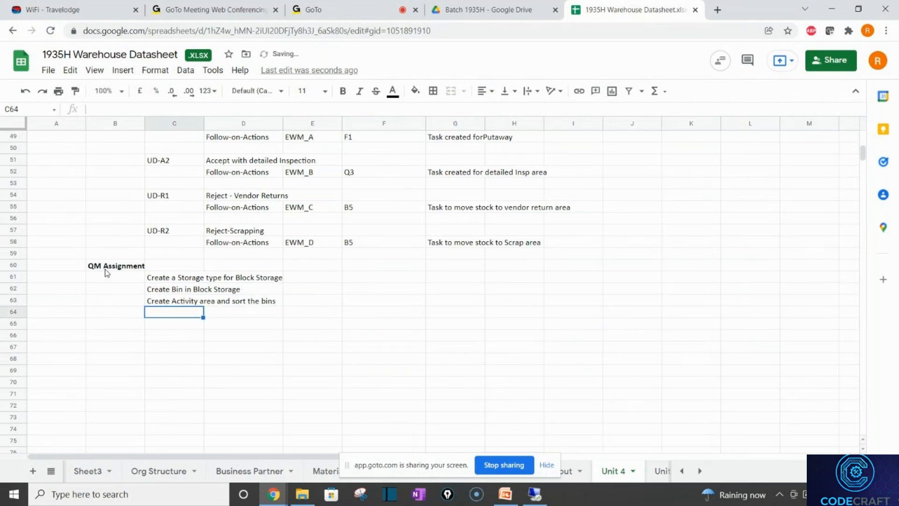
{"action": "type", "text": "Maintain"}
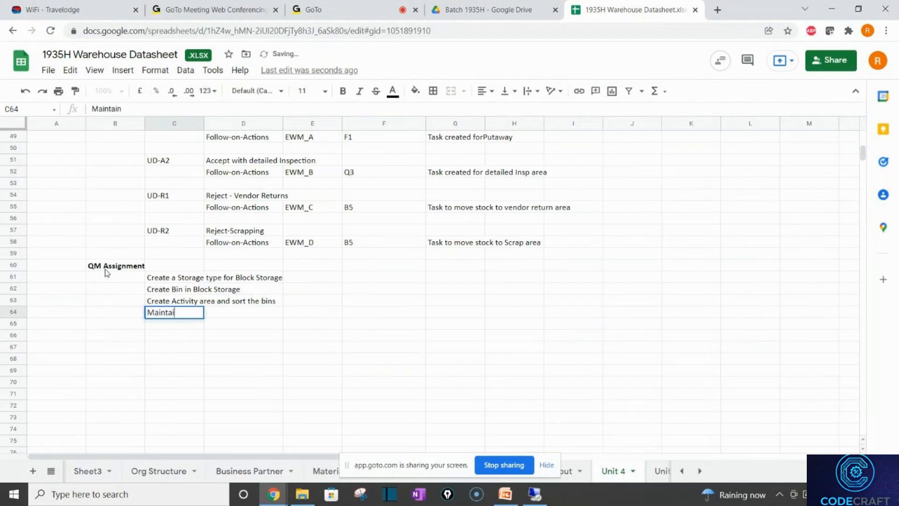
{"action": "key", "text": "BackSpace"}
{"action": "key", "text": "BackSpace"}
{"action": "key", "text": "BackSpace"}
{"action": "key", "text": "BackSpace"}
{"action": "key", "text": "BackSpace"}
{"action": "key", "text": "BackSpace"}
{"action": "key", "text": "BackSpace"}
Step: Enter "Create new Process type" in cell C64 and add "- 8060" after "Storage type" in cell C61
{"action": "type", "text": "Create "}
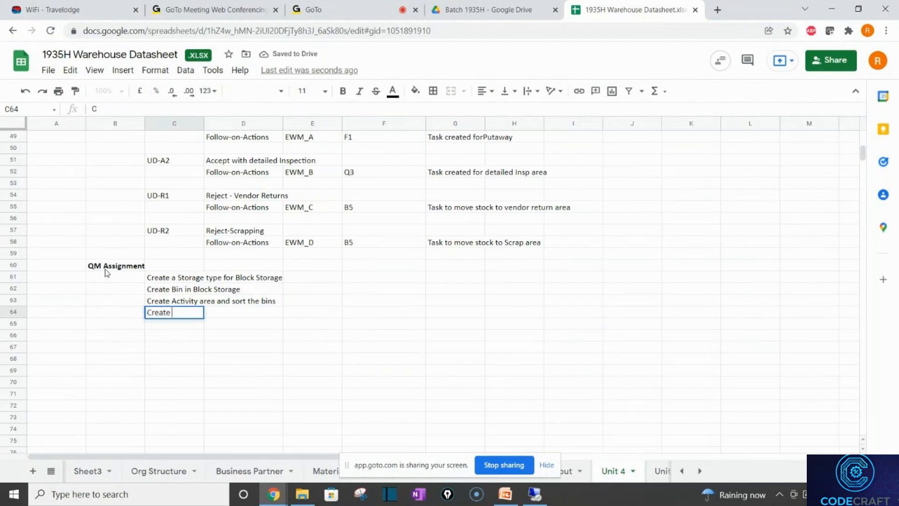
{"action": "type", "text": "new Process type"}
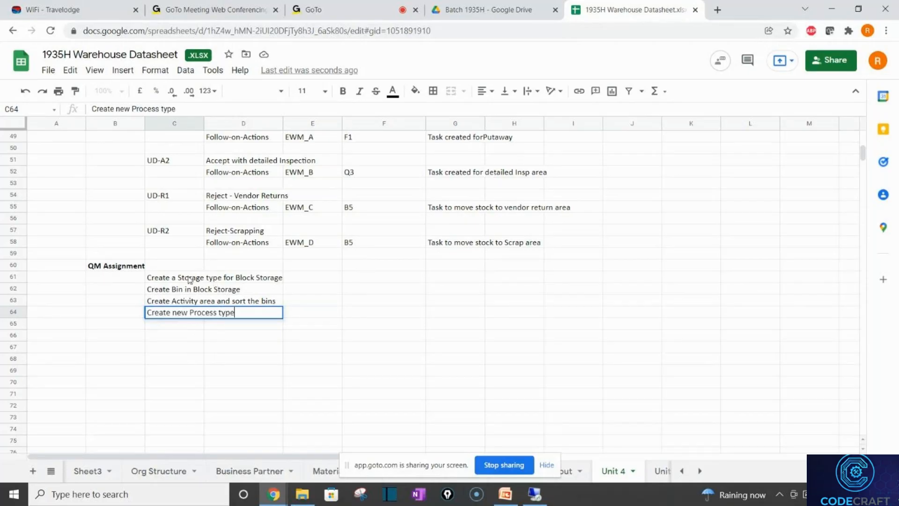
{"action": "left_click", "coordinate": [190, 280]}
{"action": "left_click", "coordinate": [165, 108]}
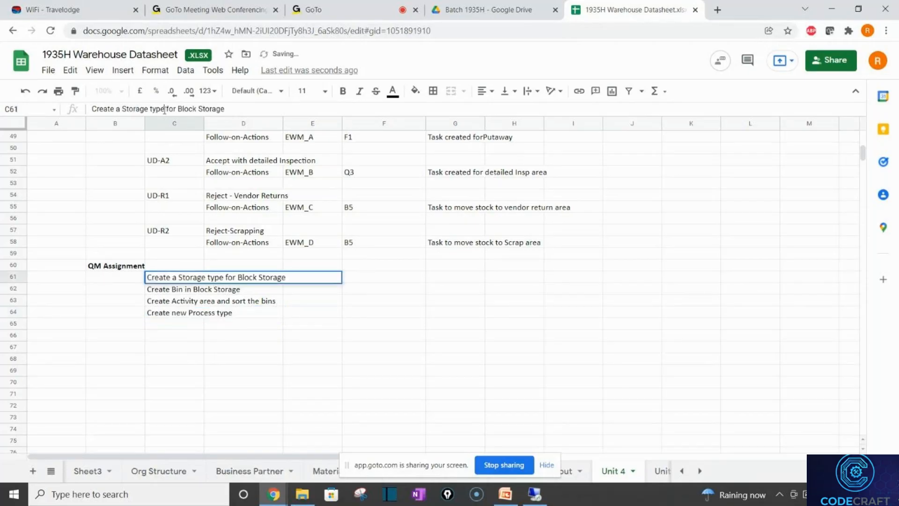
{"action": "type", "text": "- 8060"}
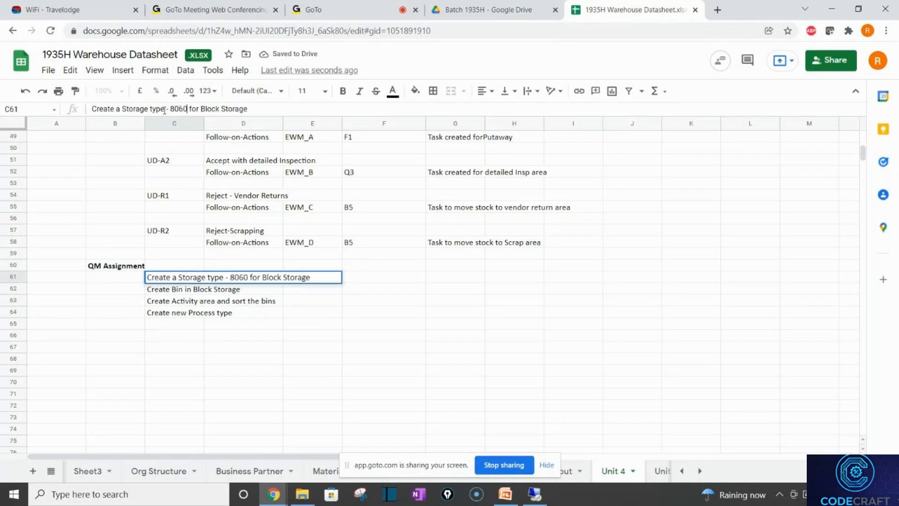
Step: Append "- 3060 copy of" to the process type line in cell C64 and check EWM_R's warehouse process type in the remote SAP session
{"action": "left_click", "coordinate": [167, 312]}
{"action": "left_click", "coordinate": [181, 109]}
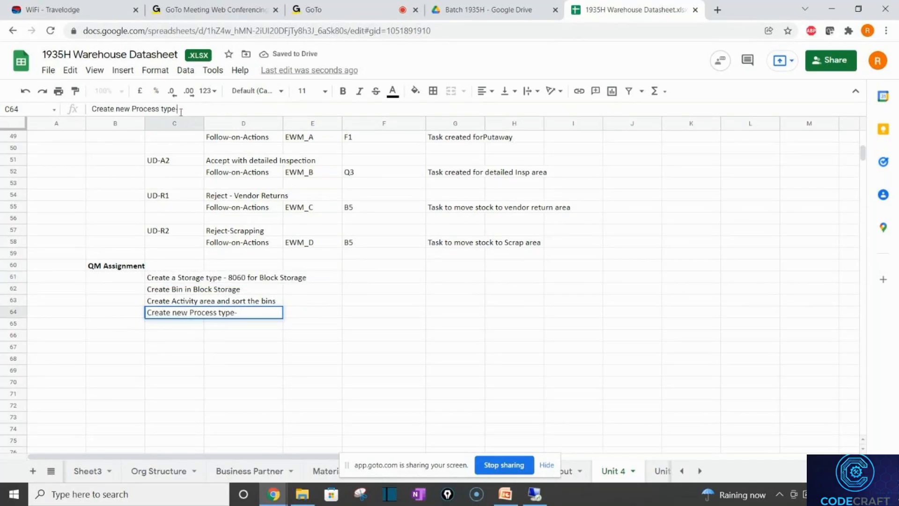
{"action": "type", "text": "- 3060 c"}
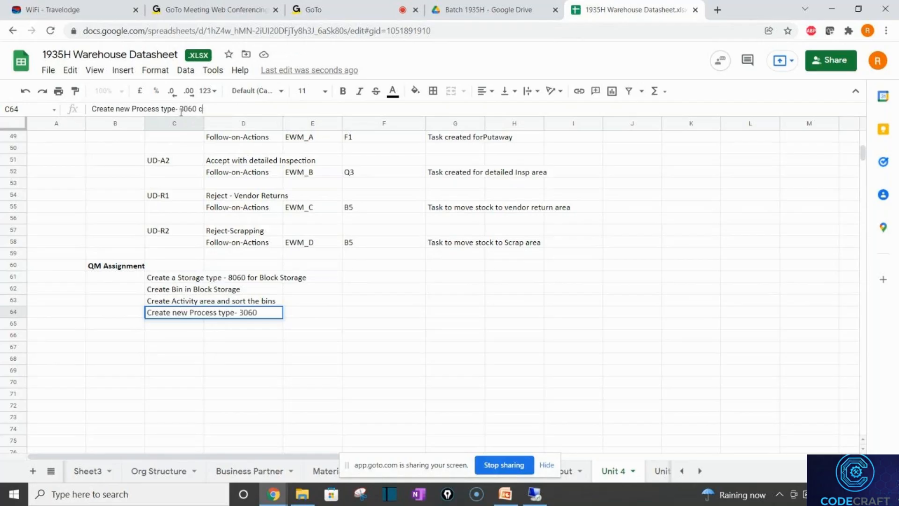
{"action": "type", "text": "opy of"}
{"action": "key", "text": "alt+Tab"}
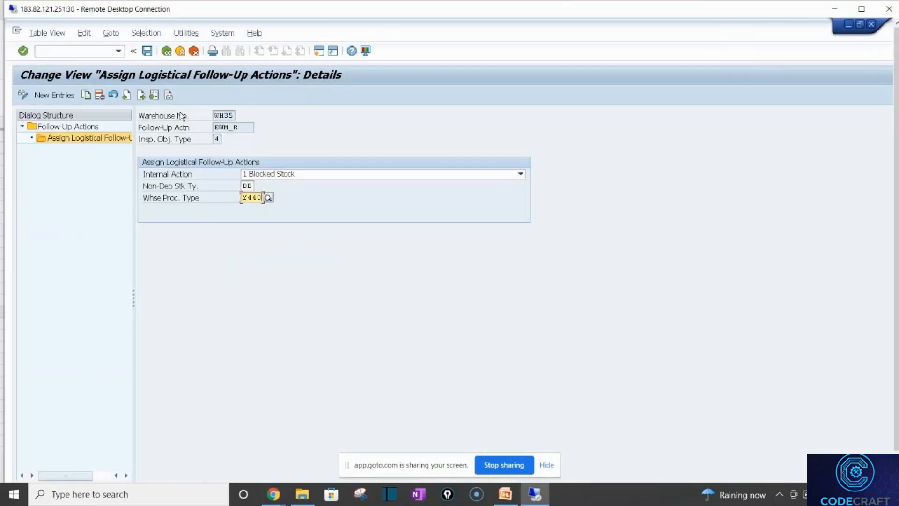
{"action": "key", "text": "alt+Tab"}
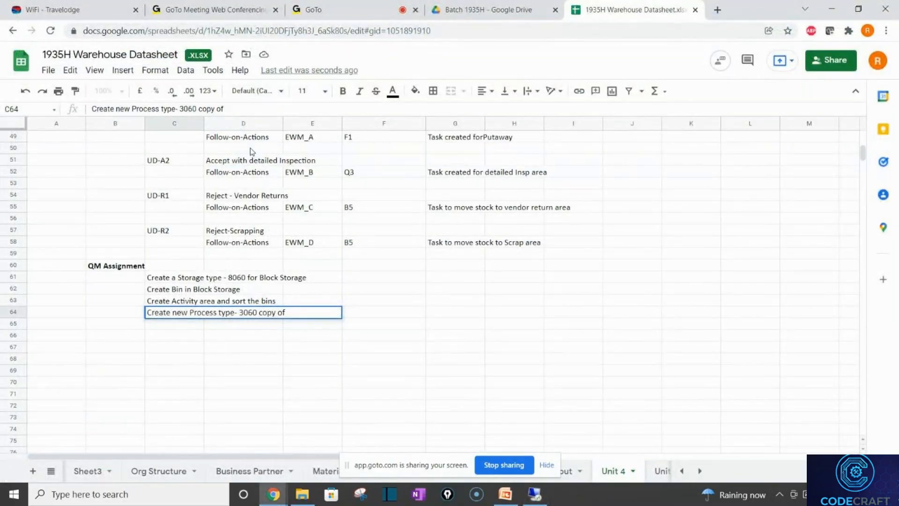
Step: Complete the process type line in cell C64 with "Y440 and change the destination storage type and bin"
{"action": "type", "text": "Y440 and chang"}
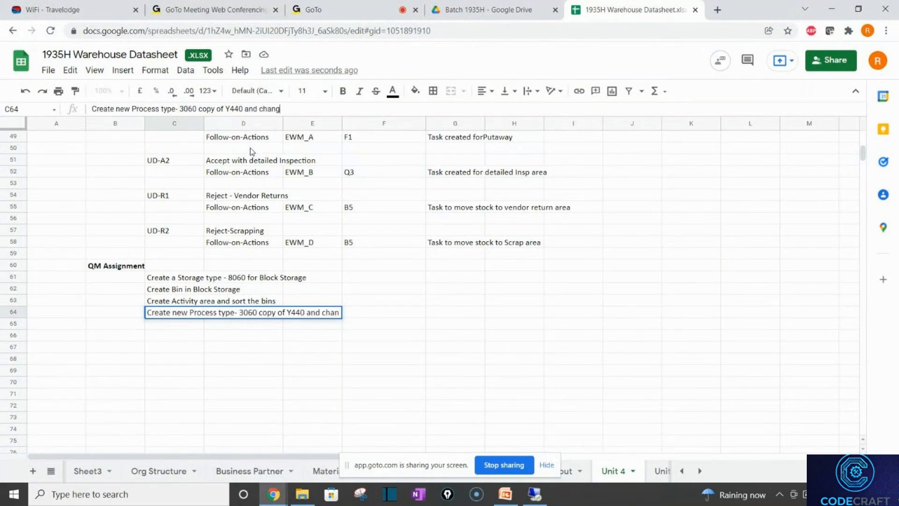
{"action": "type", "text": "e the"}
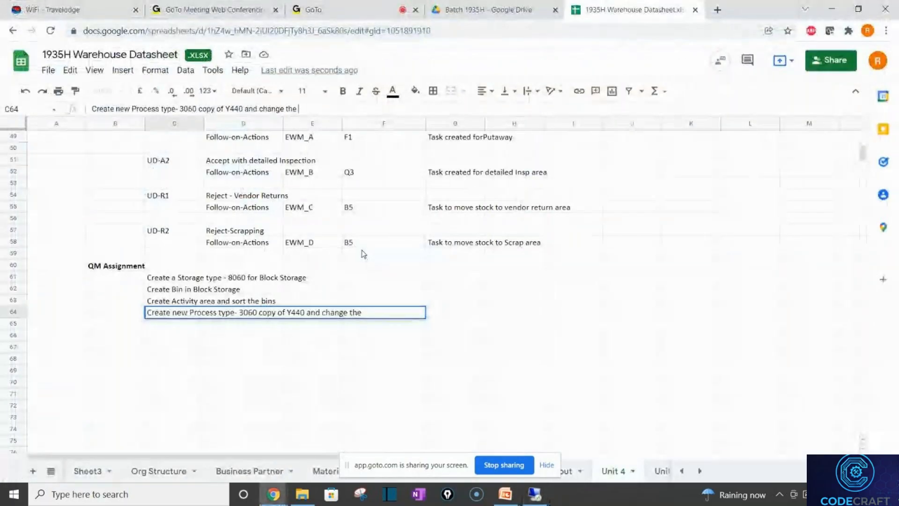
{"action": "type", "text": "destinati"}
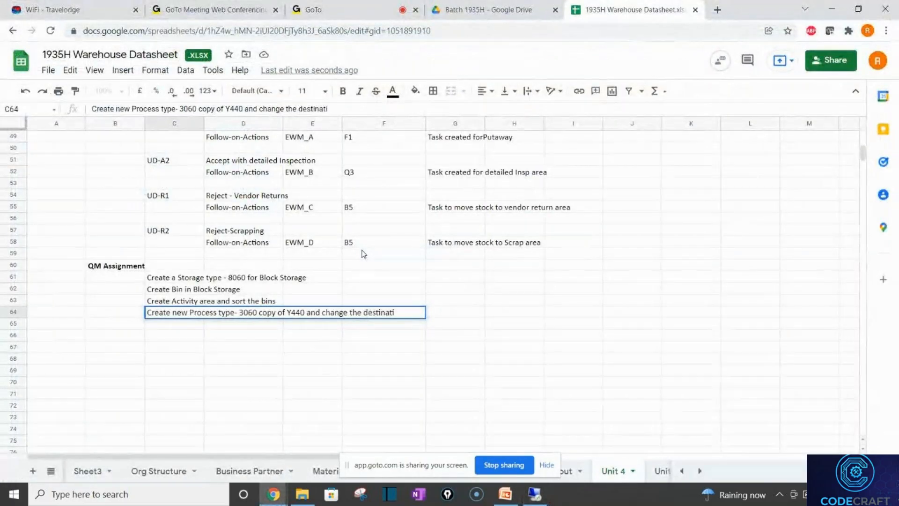
{"action": "type", "text": "on strag"}
{"action": "key", "text": "BackSpace"}
{"action": "key", "text": "BackSpace"}
{"action": "type", "text": "ora"}
{"action": "key", "text": "BackSpace"}
{"action": "key", "text": "BackSpace"}
{"action": "key", "text": "BackSpace"}
{"action": "key", "text": "BackSpace"}
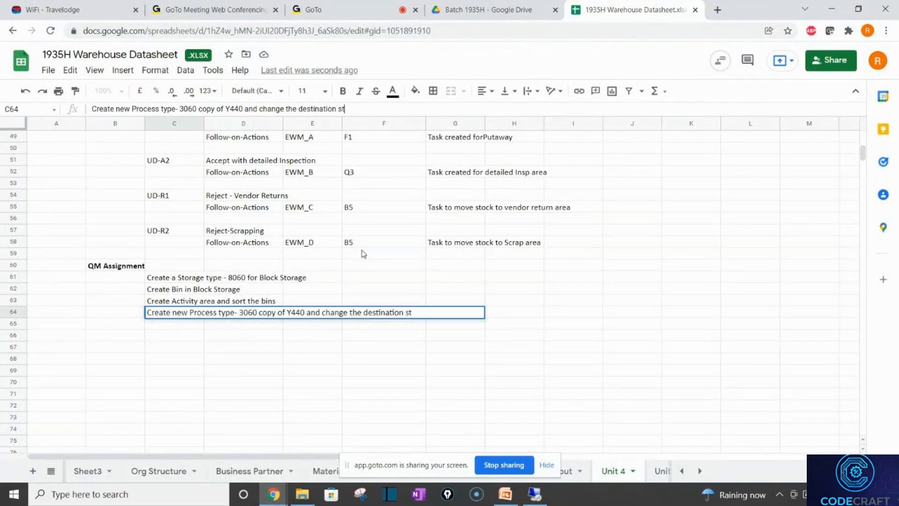
{"action": "type", "text": "orage type and bin"}
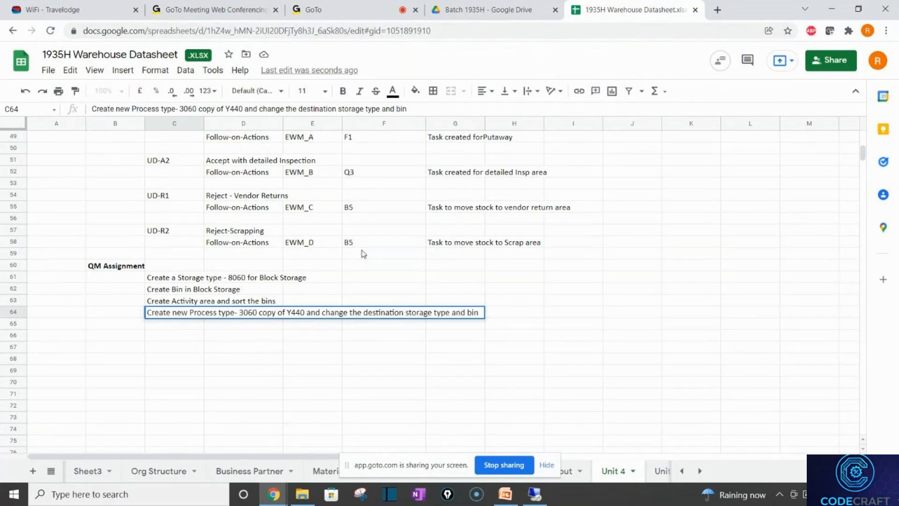
{"action": "key", "text": "Return"}
Step: Enter the assignment line "Assing PT3060 to follow-on action EWM_B" in cell C65
{"action": "type", "text": "A"}
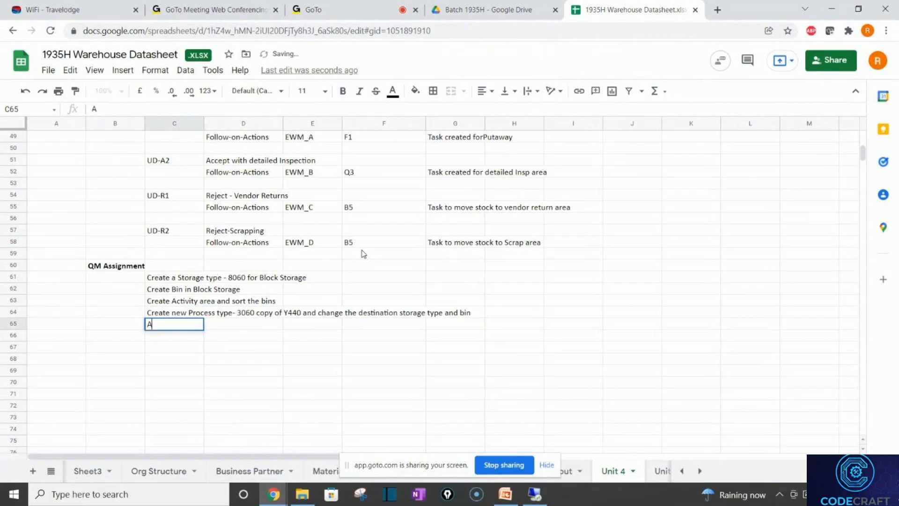
{"action": "type", "text": "ssing"}
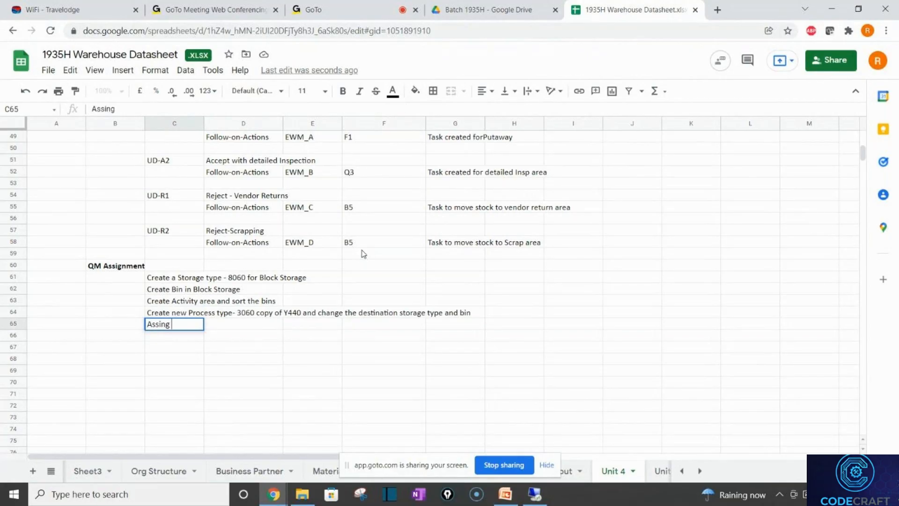
{"action": "type", "text": " PT3060 to "}
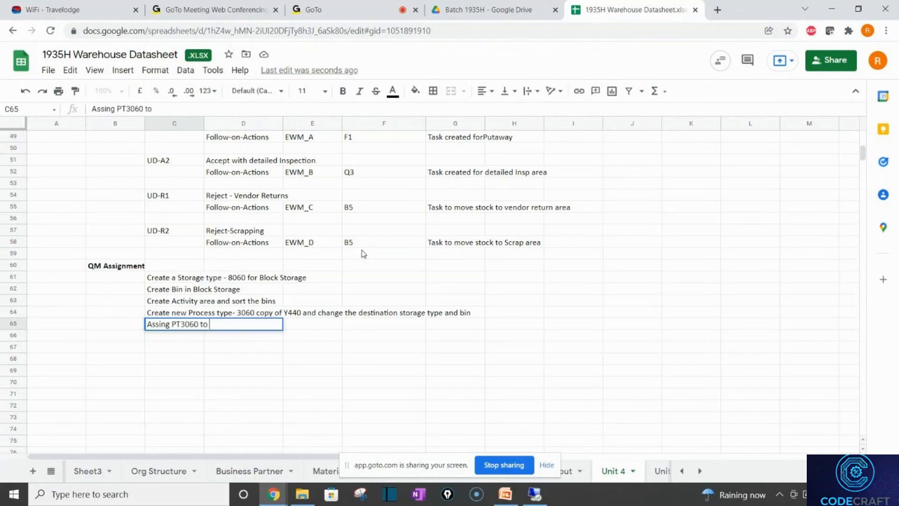
{"action": "type", "text": "follow"}
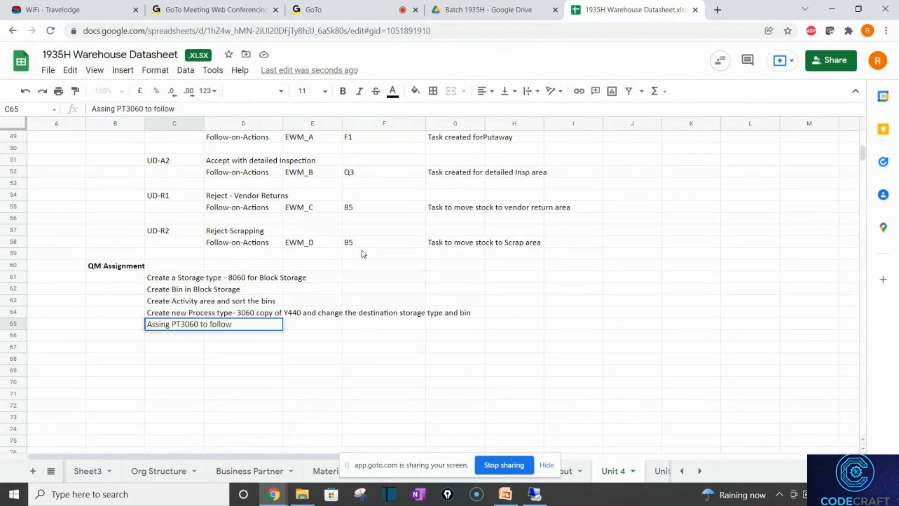
{"action": "type", "text": "-on action EWM_B"}
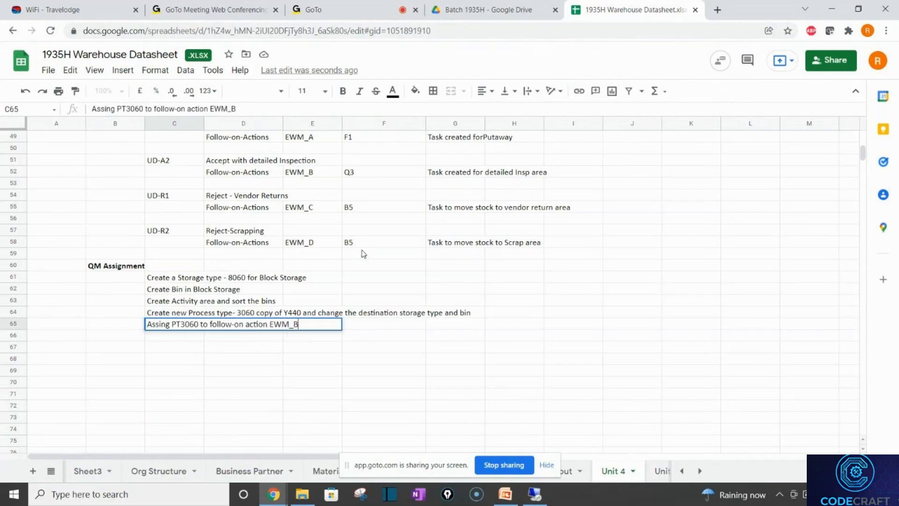
{"action": "key", "text": "Return"}
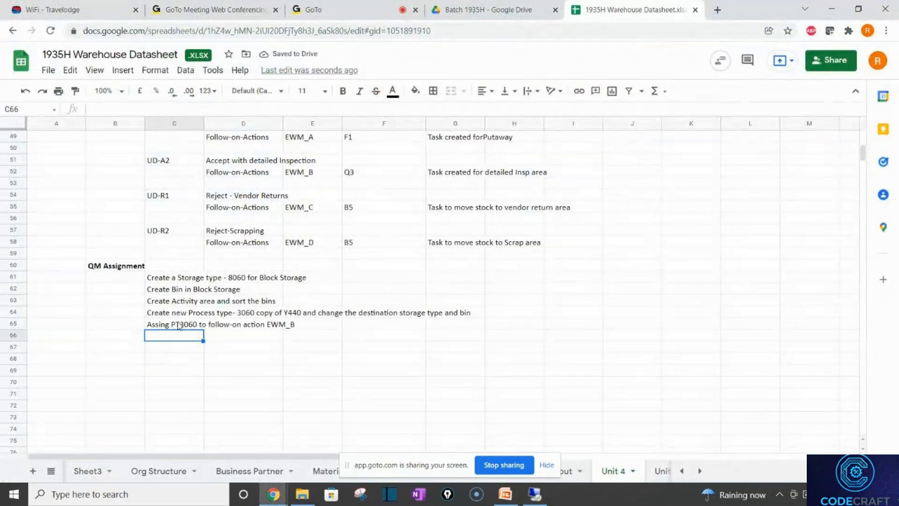
Step: Change the follow-on action in cell C65 to EWM_R
{"action": "left_click", "coordinate": [161, 324]}
{"action": "left_click", "coordinate": [238, 110]}
{"action": "key", "text": "BackSpace"}
{"action": "type", "text": "R"}
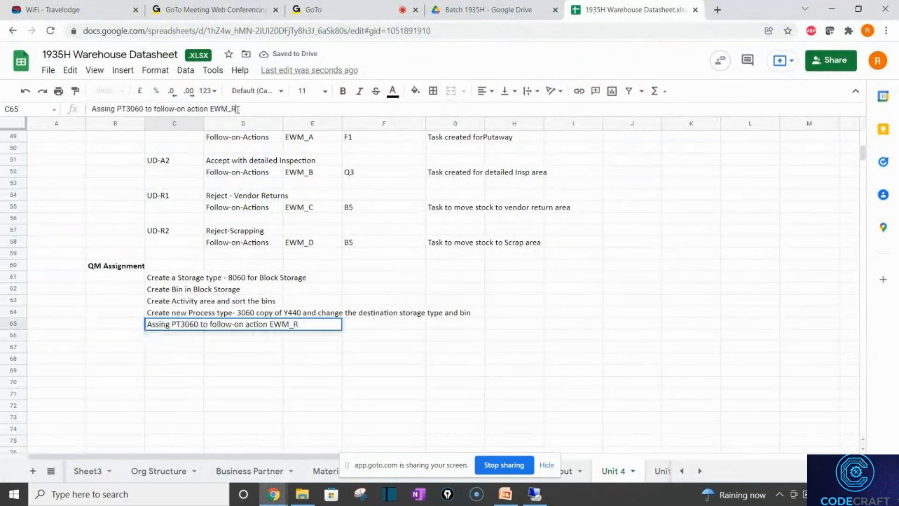
{"action": "key", "text": "Return"}
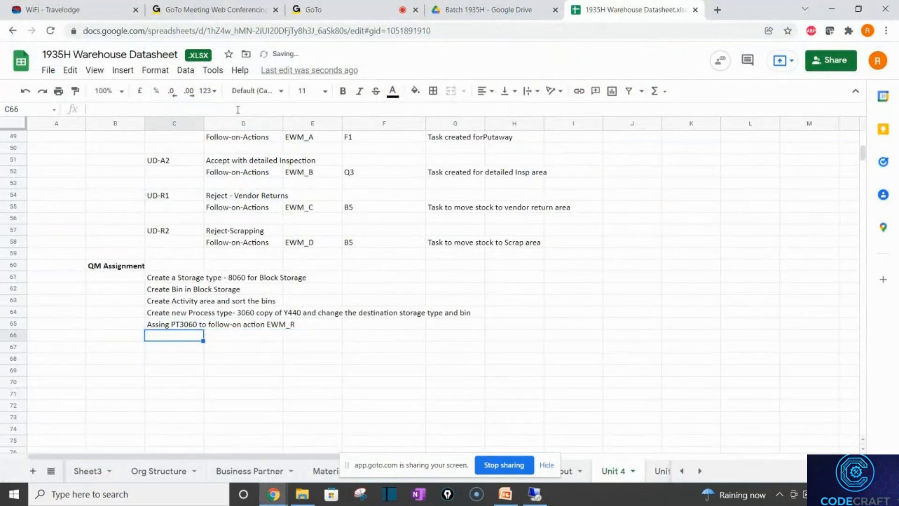
Step: Enter the assignment line "Execute one QM scenario with UD- Reject and follow-on action EWM_ER" in cell C66
{"action": "type", "text": "Execute "}
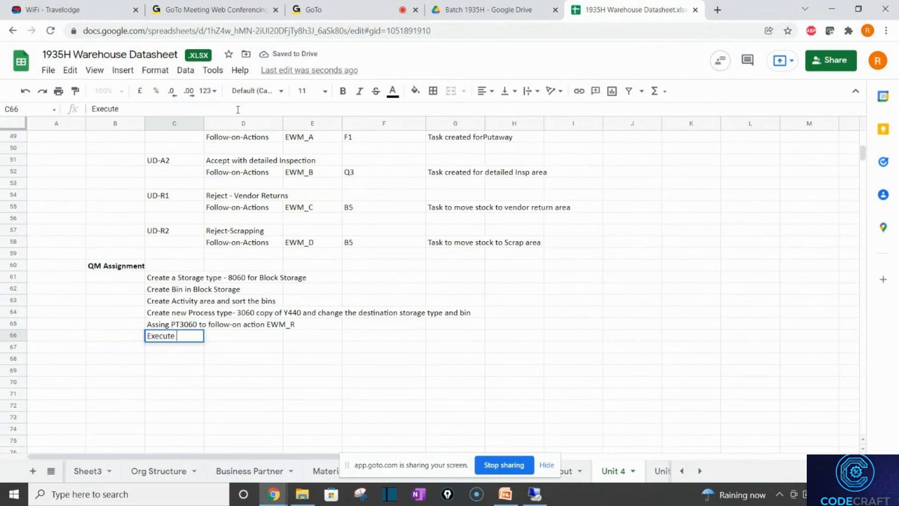
{"action": "type", "text": "one QM s"}
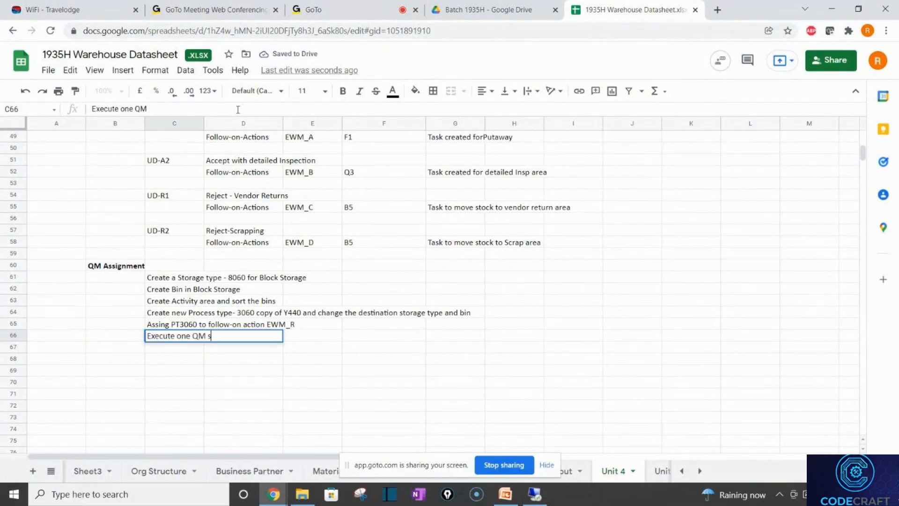
{"action": "type", "text": "cenario ih"}
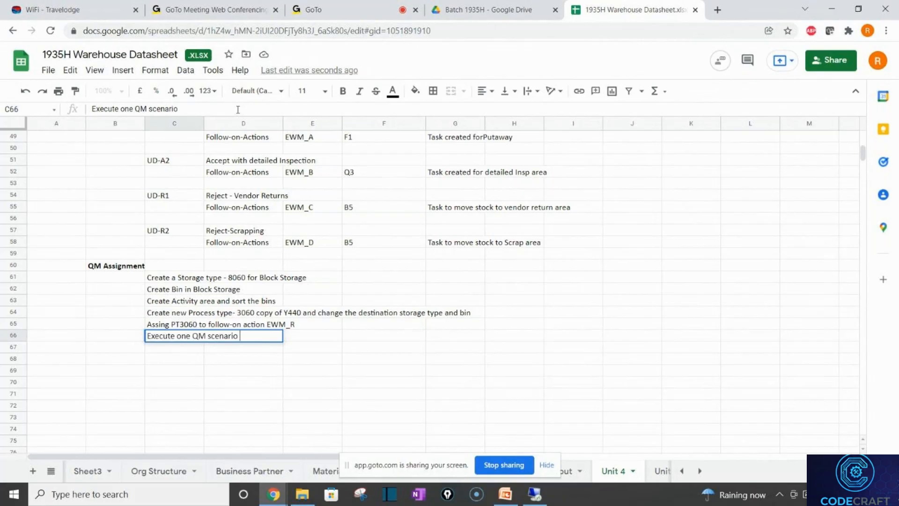
{"action": "key", "text": "BackSpace"}
{"action": "key", "text": "BackSpace"}
{"action": "type", "text": "with "}
{"action": "type", "text": "UD- R"}
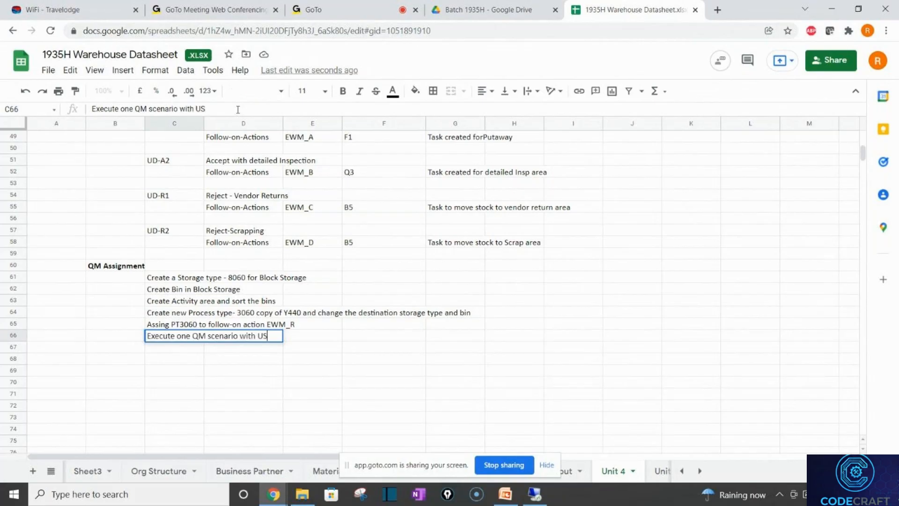
{"action": "type", "text": "ejcet"}
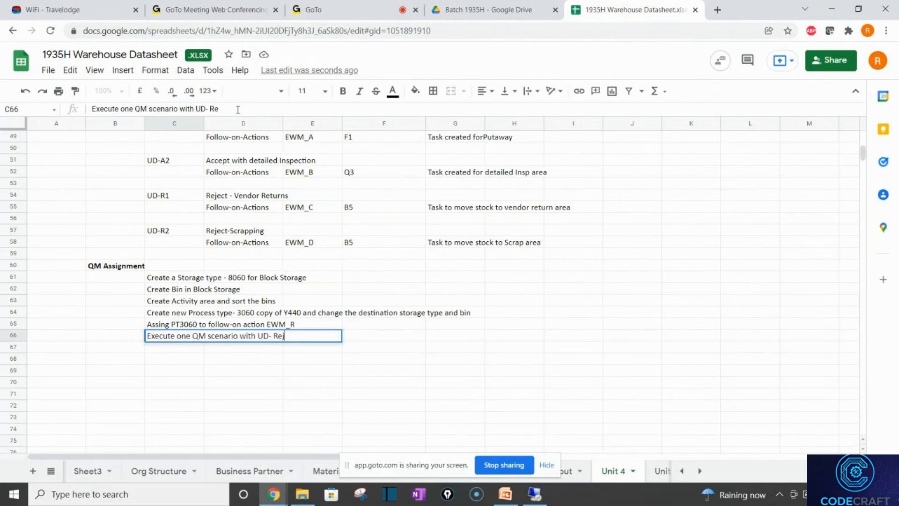
{"action": "key", "text": "BackSpace"}
{"action": "key", "text": "BackSpace"}
{"action": "key", "text": "BackSpace"}
{"action": "type", "text": "ect and followm"}
{"action": "key", "text": "BackSpace"}
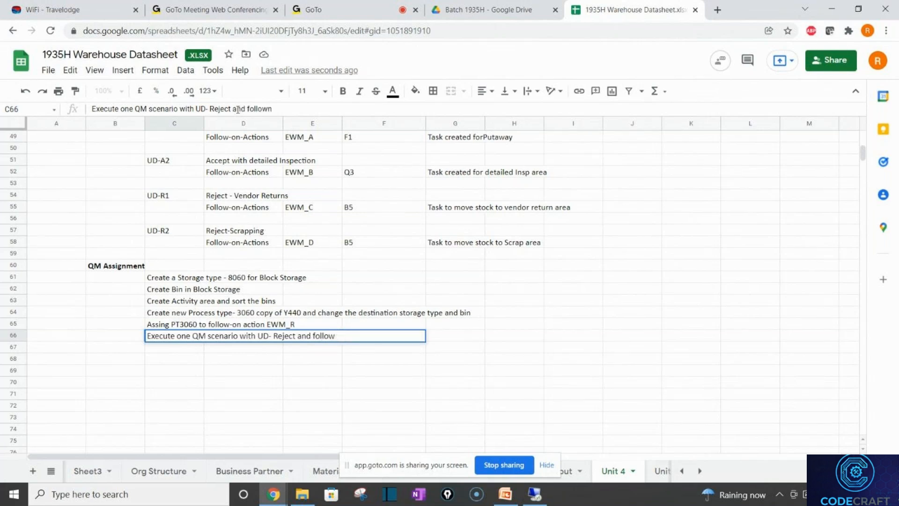
{"action": "type", "text": "-on action EWM_ER"}
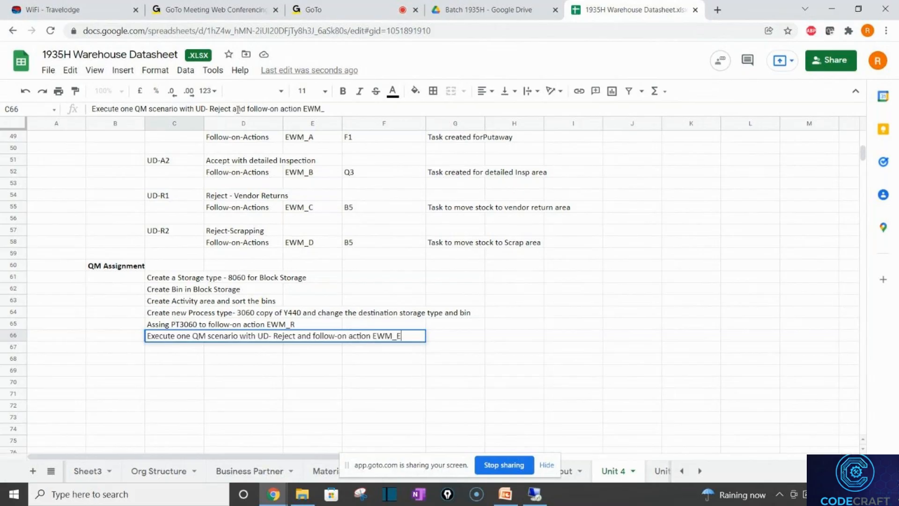
{"action": "key", "text": "Return"}
Step: Correct the follow-on action at the end of cell C66 to EWM_R
{"action": "key", "text": "Up"}
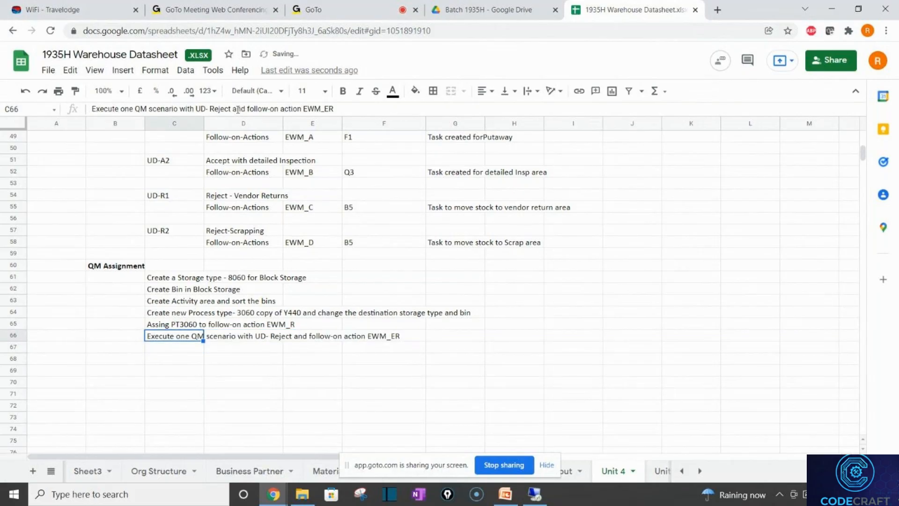
{"action": "left_click", "coordinate": [327, 108]}
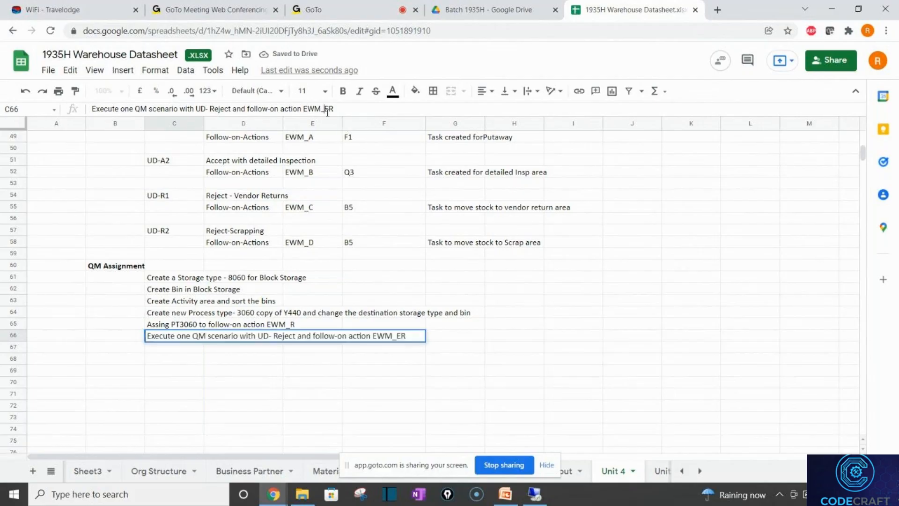
{"action": "key", "text": "BackSpace"}
{"action": "key", "text": "Tab"}
{"action": "key", "text": "Return"}
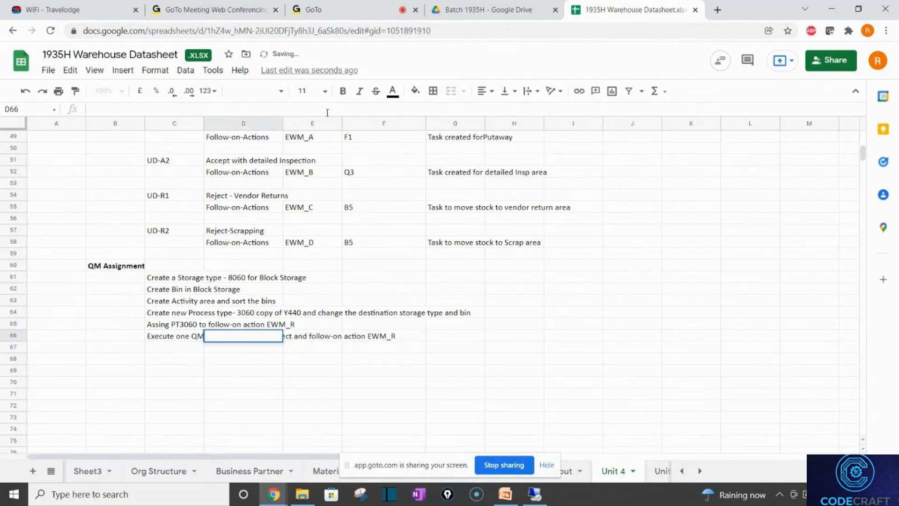
Step: Write "Ensure task is created to block area" as the assignment line in cell C67
{"action": "key", "text": "Return"}
{"action": "key", "text": "Left"}
{"action": "type", "text": "En"}
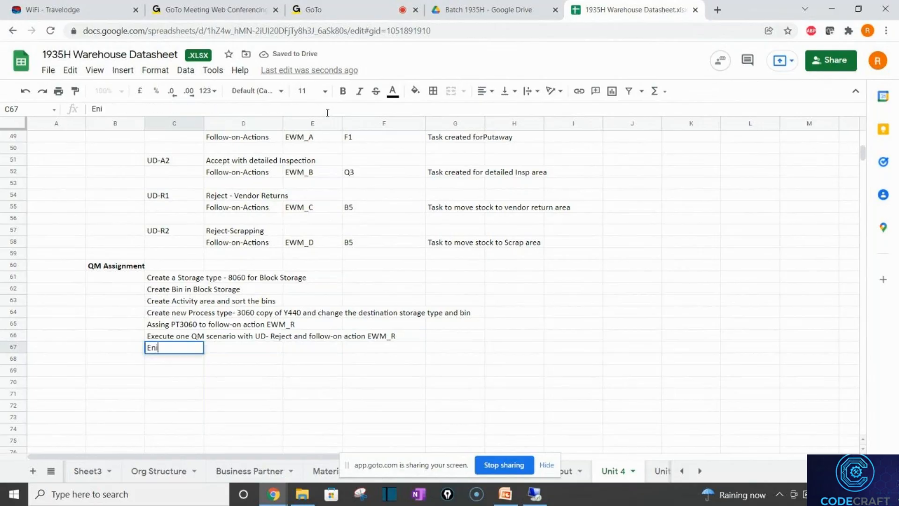
{"action": "type", "text": "sure task isc"}
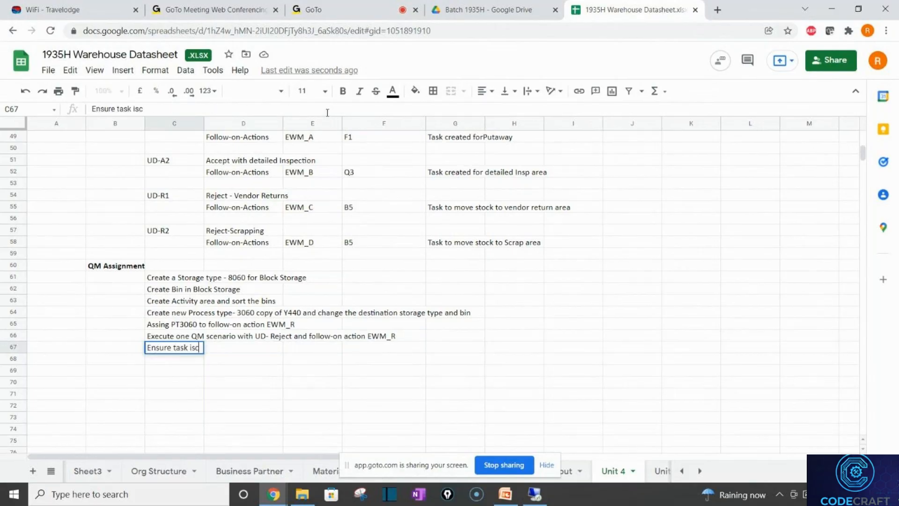
{"action": "key", "text": "BackSpace"}
{"action": "type", "text": "created to b"}
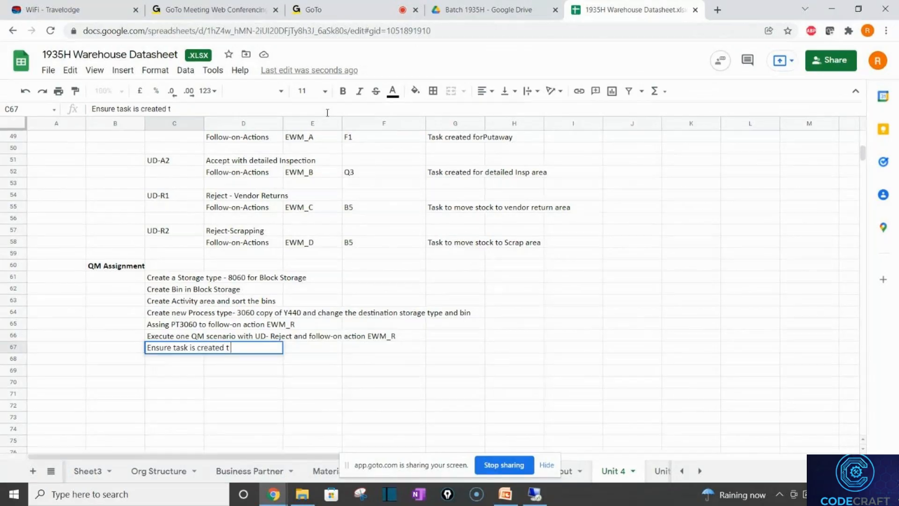
{"action": "type", "text": "locke"}
{"action": "type", "text": "d"}
{"action": "key", "text": "BackSpace"}
{"action": "key", "text": "BackSpace"}
{"action": "type", "text": "area"}
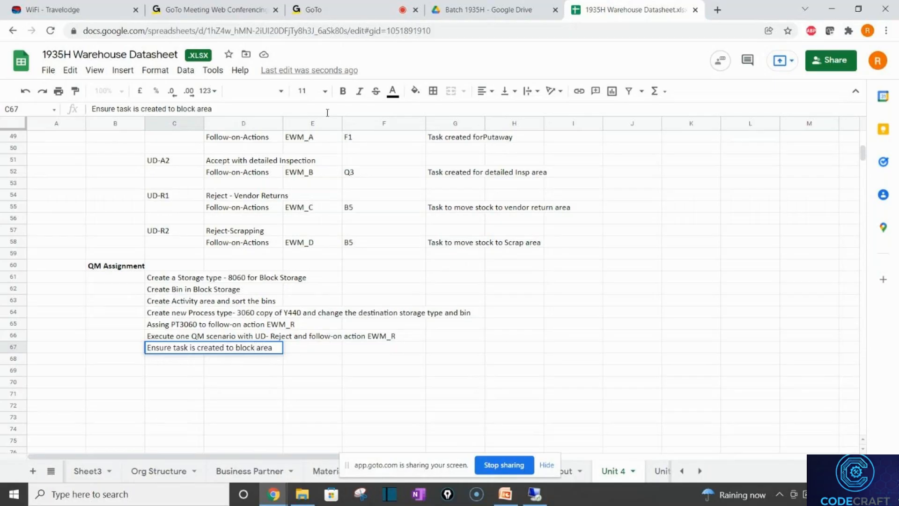
Step: Extend the assignment line in cell C67 with "and Stock type changes to B5"
{"action": "type", "text": ", ans"}
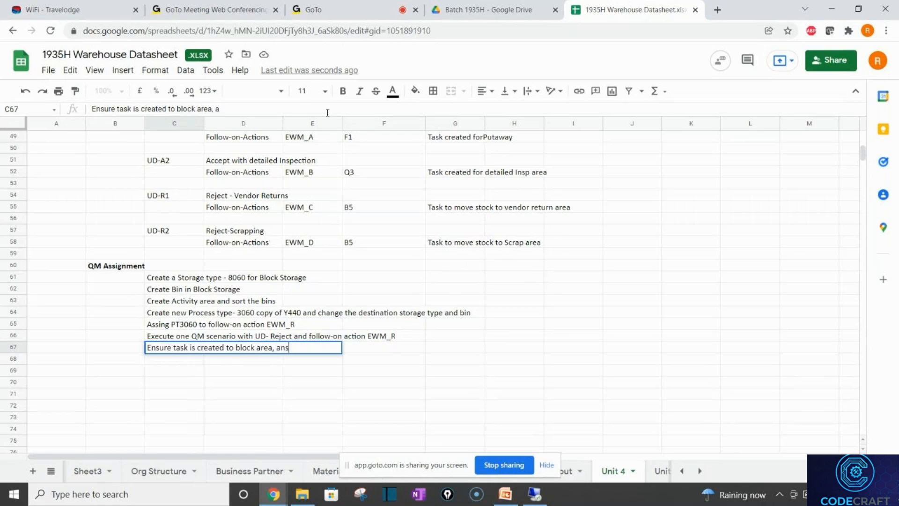
{"action": "key", "text": "BackSpace"}
{"action": "key", "text": "BackSpace"}
{"action": "key", "text": "BackSpace"}
{"action": "type", "text": "and Stock r"}
{"action": "type", "text": "ype changes to B"}
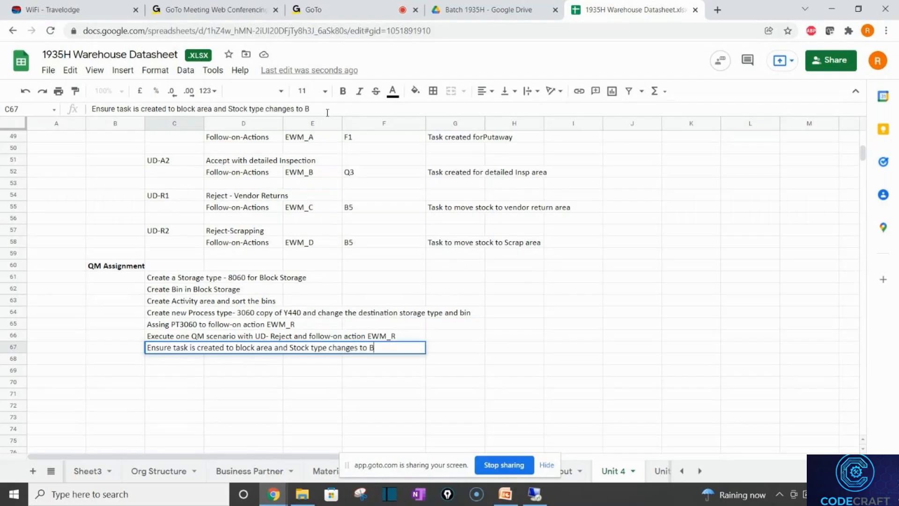
{"action": "type", "text": "5"}
{"action": "key", "text": "Return"}
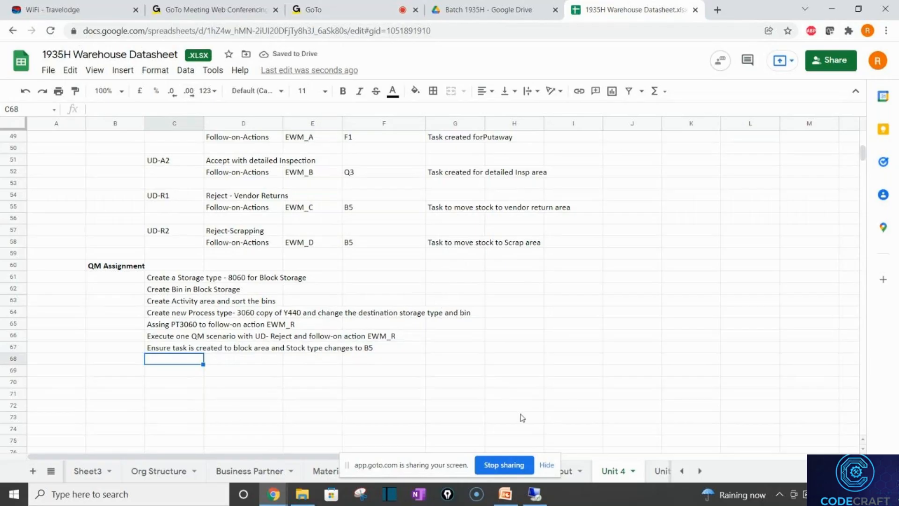
Step: Switch to the remote SAP session and bring up the Warehouse Management Monitor for warehouse WH35
{"action": "left_click", "coordinate": [536, 494]}
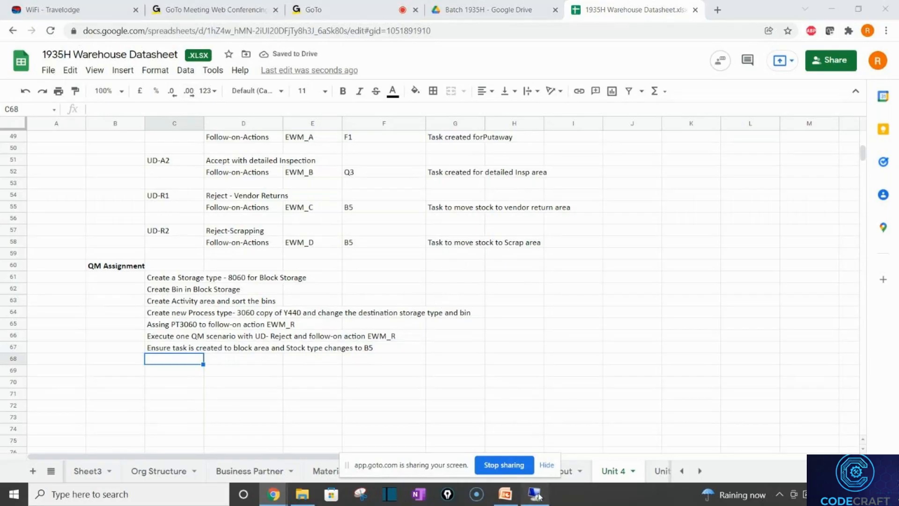
{"action": "double_click", "coordinate": [477, 15]}
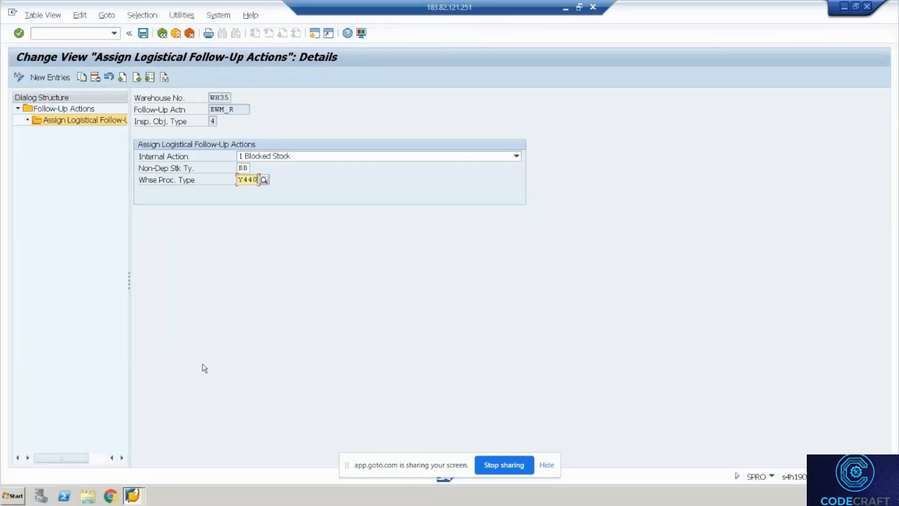
{"action": "left_click", "coordinate": [133, 494]}
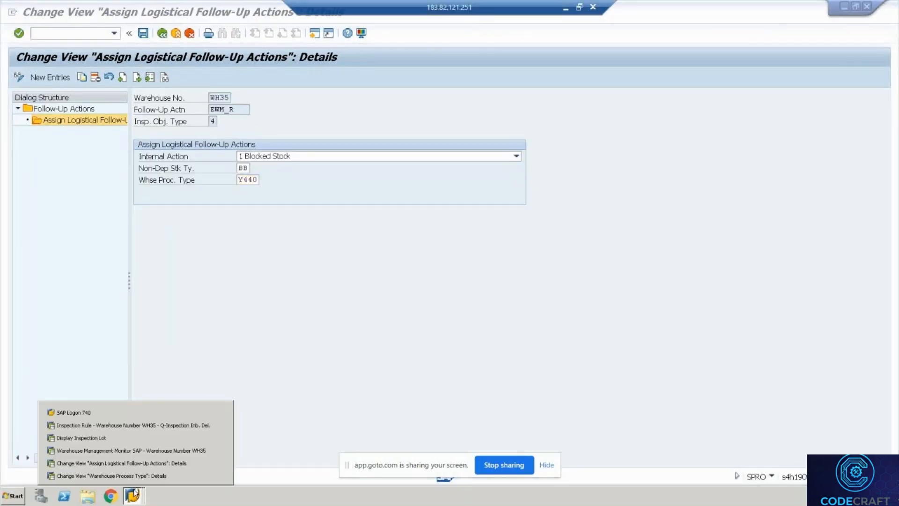
{"action": "left_click", "coordinate": [128, 451]}
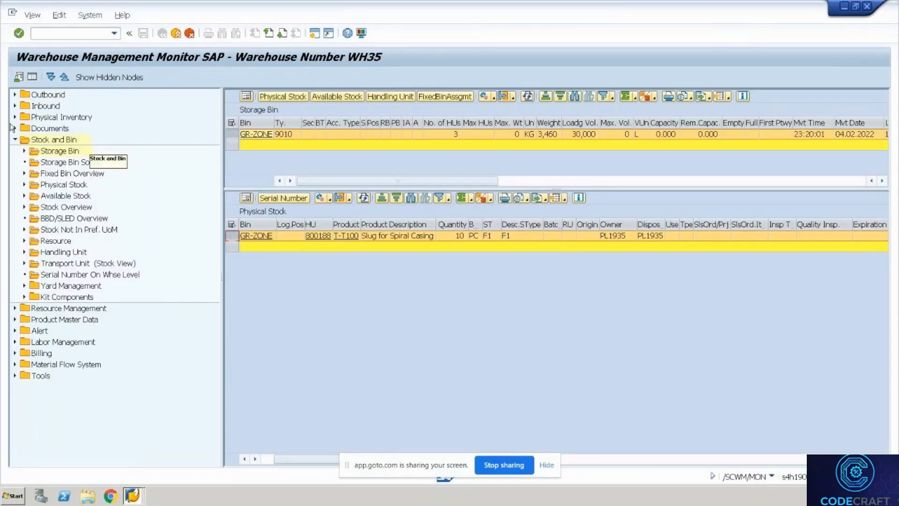
Step: List the Warehouse Task documents with canceled and confirmed tasks excluded, and examine the details of the resulting task line
{"action": "left_click", "coordinate": [15, 129]}
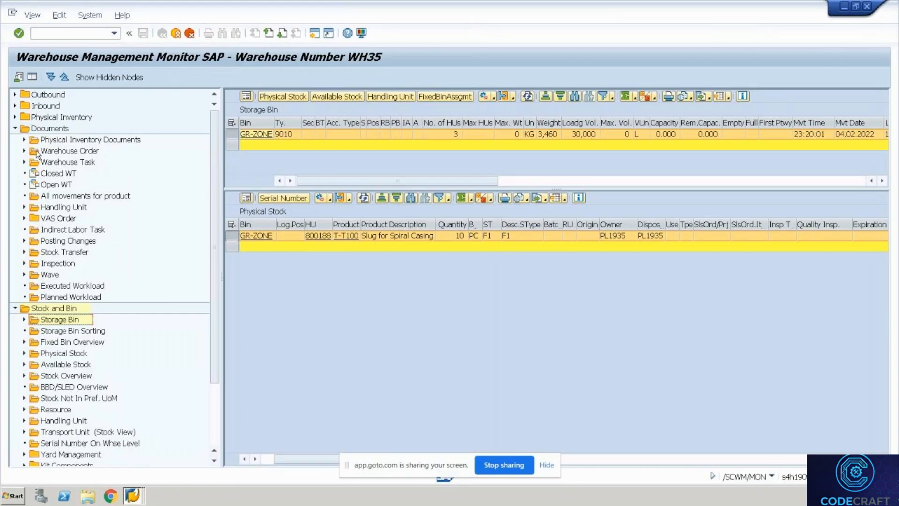
{"action": "double_click", "coordinate": [73, 162]}
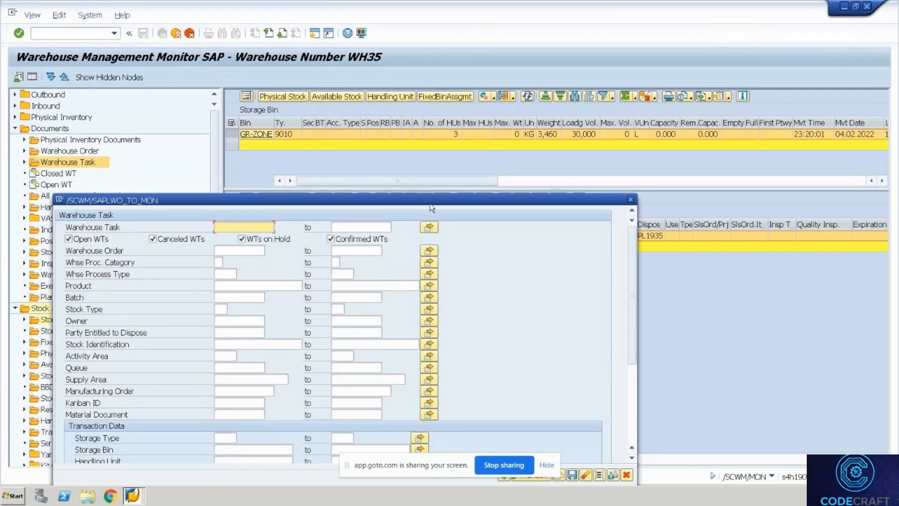
{"action": "left_click_drag", "start_coordinate": [415, 203], "coordinate": [404, 109]}
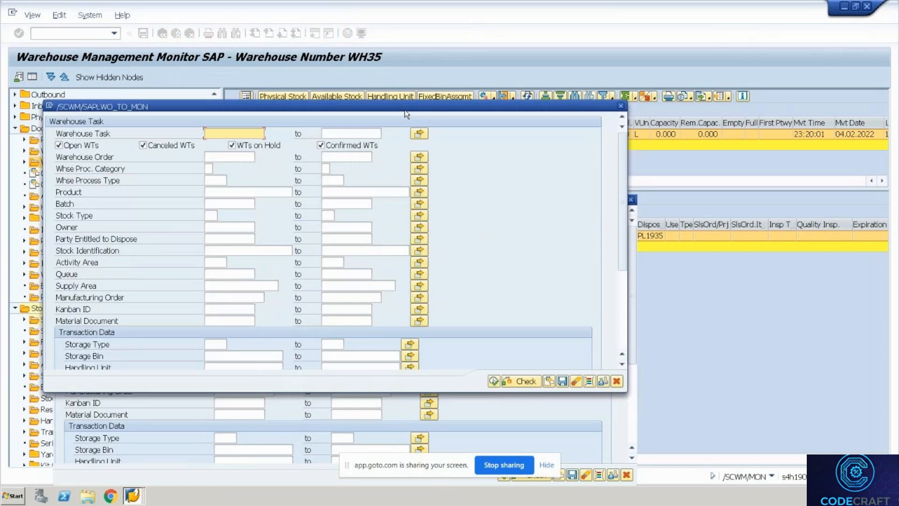
{"action": "left_click", "coordinate": [147, 147]}
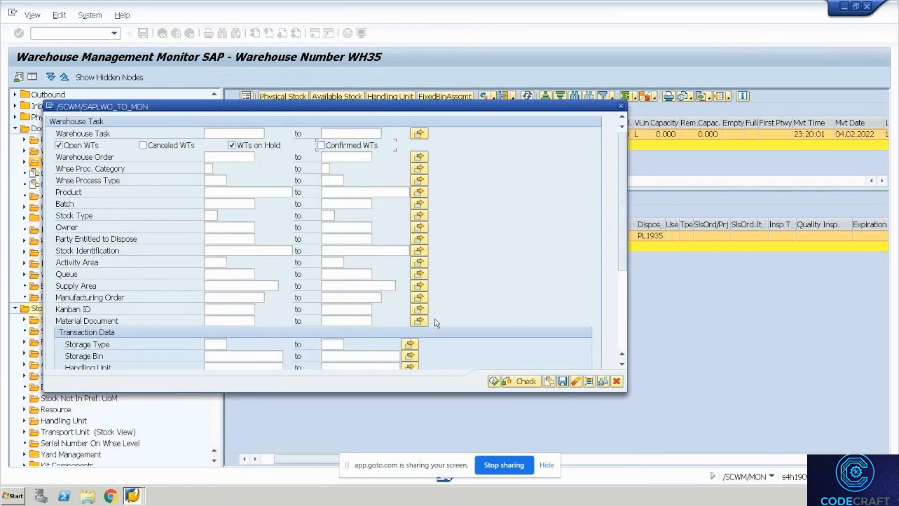
{"action": "left_click", "coordinate": [494, 383]}
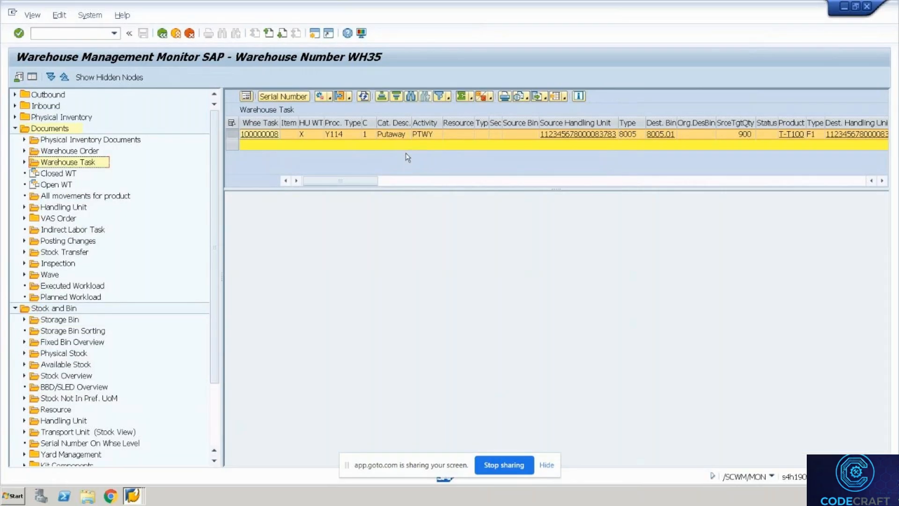
{"action": "left_click", "coordinate": [586, 180]}
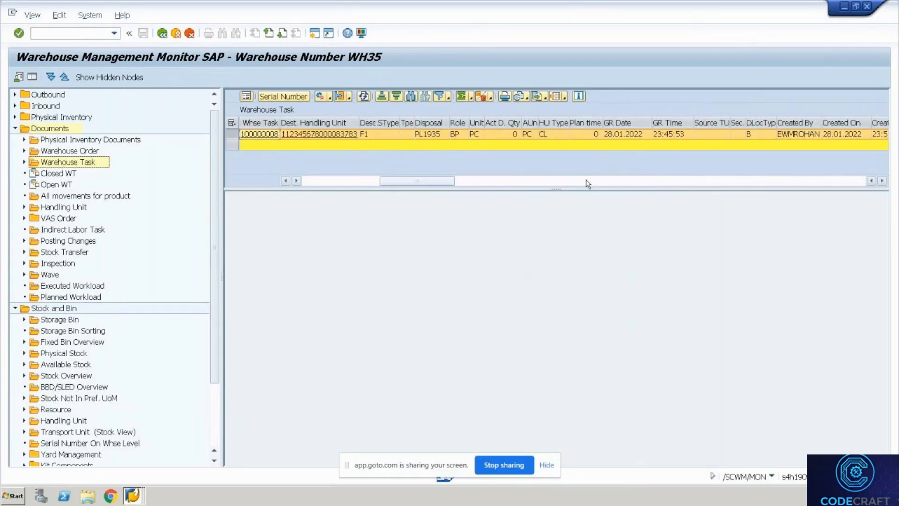
{"action": "key", "text": "ctrl+alt+Break"}
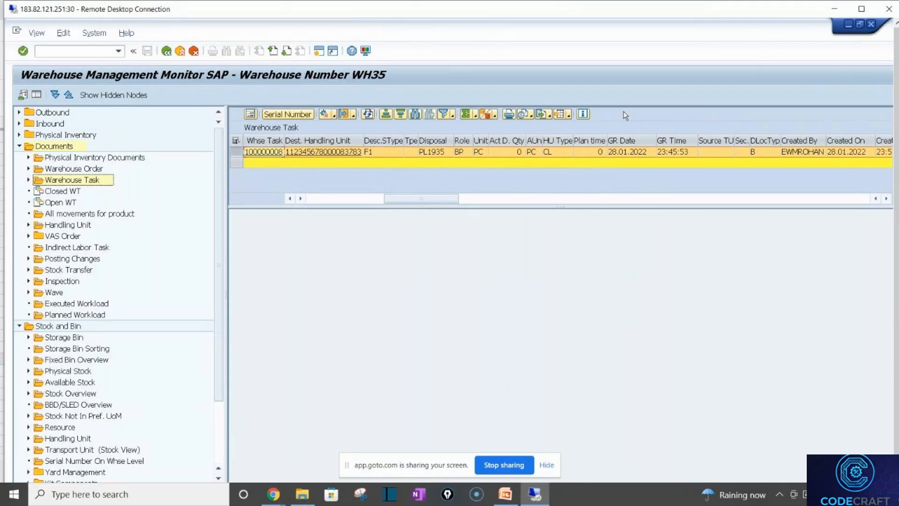
{"action": "key", "text": "alt+Tab"}
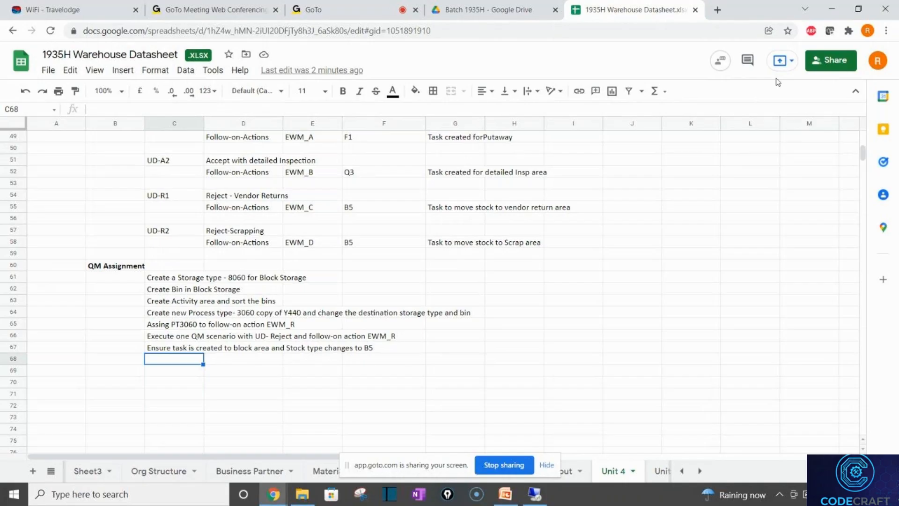
{"action": "left_click", "coordinate": [388, 361]}
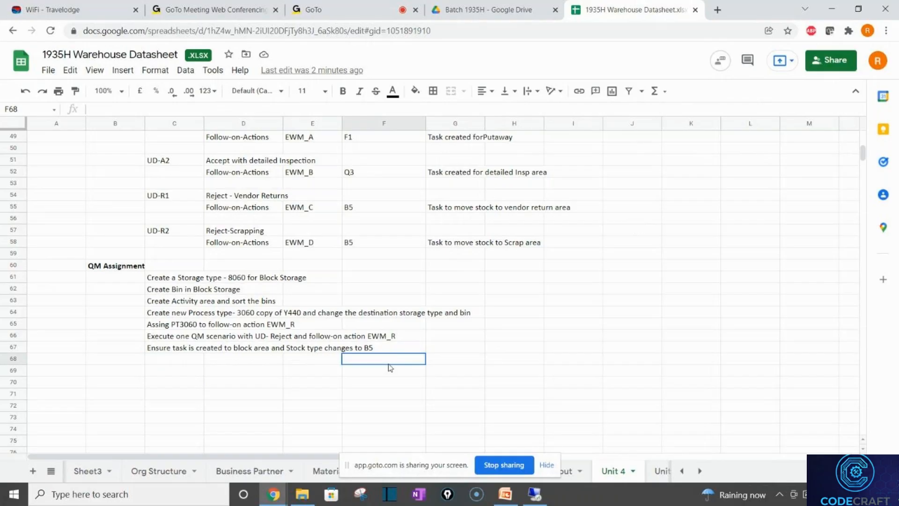
{"action": "key", "text": "Down"}
{"action": "key", "text": "Down"}
{"action": "key", "text": "Down"}
{"action": "key", "text": "Down"}
{"action": "key", "text": "Down"}
{"action": "key", "text": "Down"}
{"action": "key", "text": "Down"}
{"action": "key", "text": "Down"}
{"action": "key", "text": "Down"}
{"action": "key", "text": "Down"}
{"action": "key", "text": "Down"}
{"action": "key", "text": "Down"}
{"action": "key", "text": "Down"}
{"action": "key", "text": "Down"}
{"action": "key", "text": "Down"}
{"action": "key", "text": "Down"}
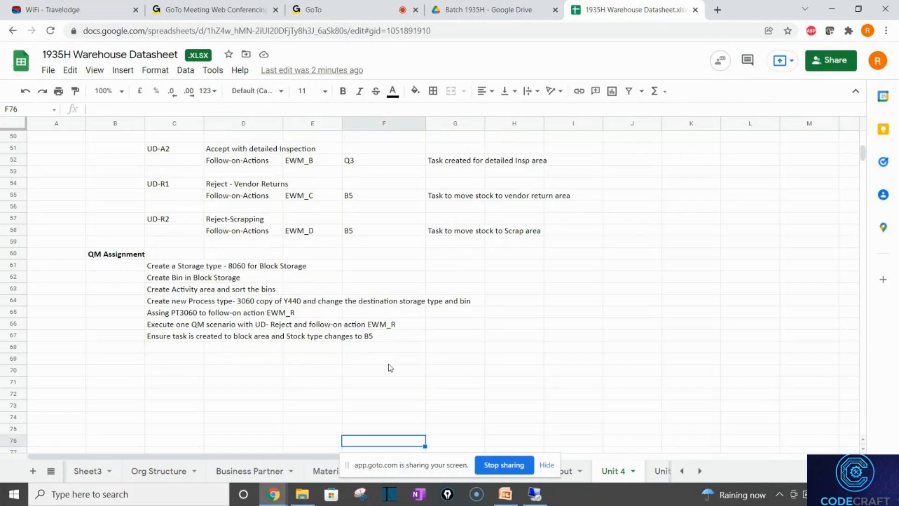
Step: Switch to the Goods Receipt Processes presentation and look through the slides from Direct Putaway and Putaway Strategies: Objectives onward
{"action": "left_click", "coordinate": [506, 494]}
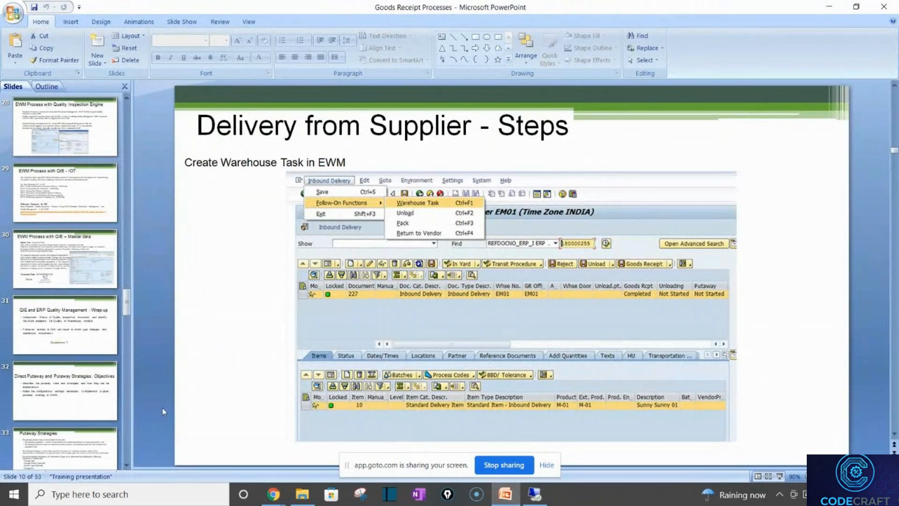
{"action": "left_click", "coordinate": [101, 443]}
{"action": "left_click", "coordinate": [94, 400]}
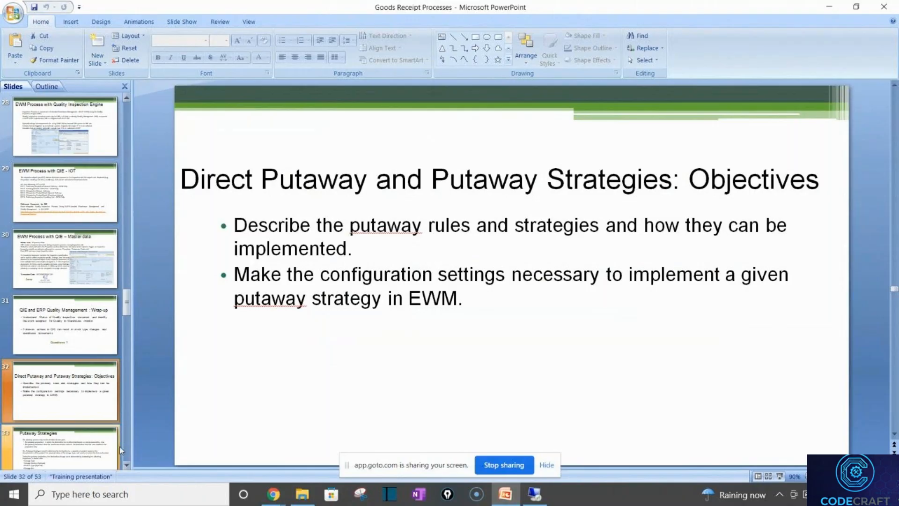
{"action": "scroll", "coordinate": [121, 451], "scroll_direction": "down", "scroll_amount": 8}
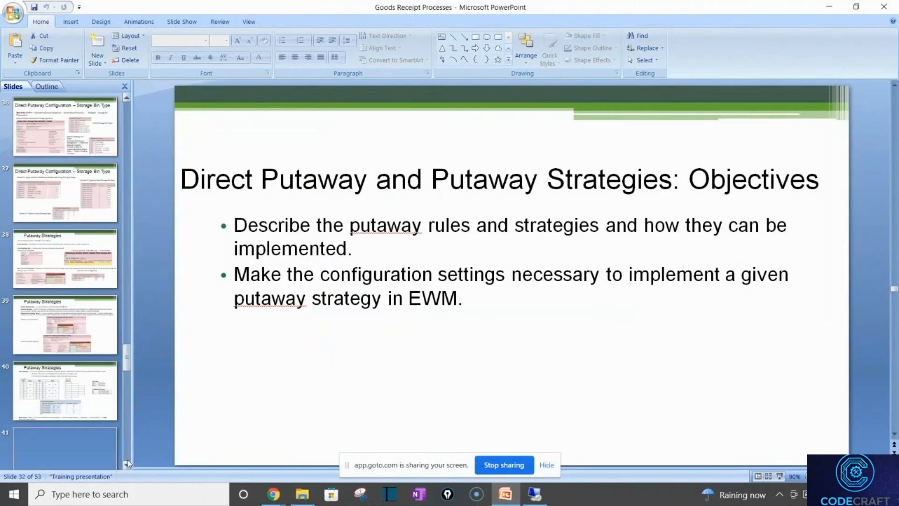
{"action": "scroll", "coordinate": [127, 464], "scroll_direction": "down", "scroll_amount": 4}
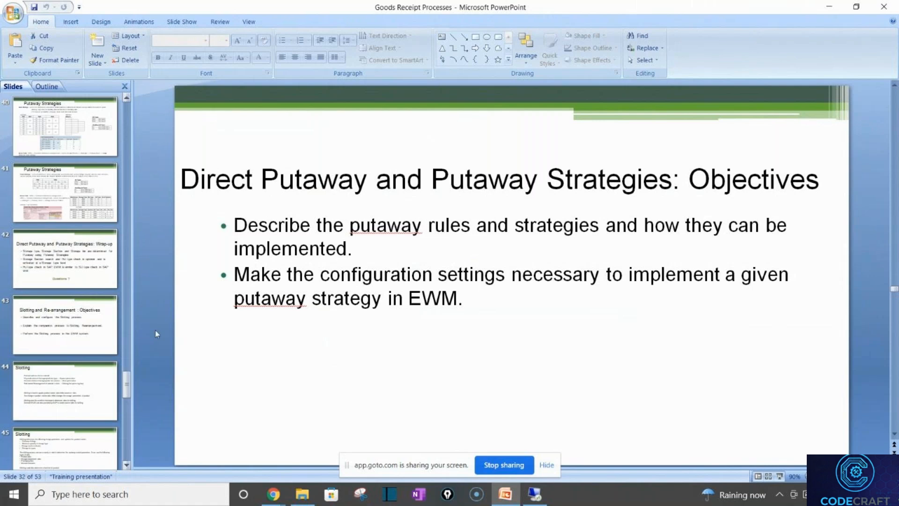
Step: Review the putaway slides backward from Pallet Storage on slide 41 to the Putaway Strategies introduction on slide 33
{"action": "left_click", "coordinate": [66, 187]}
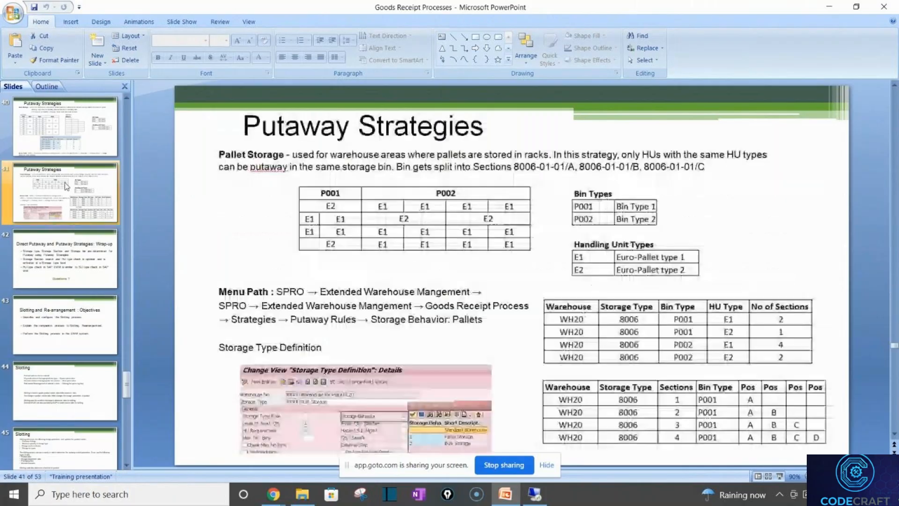
{"action": "key", "text": "Up"}
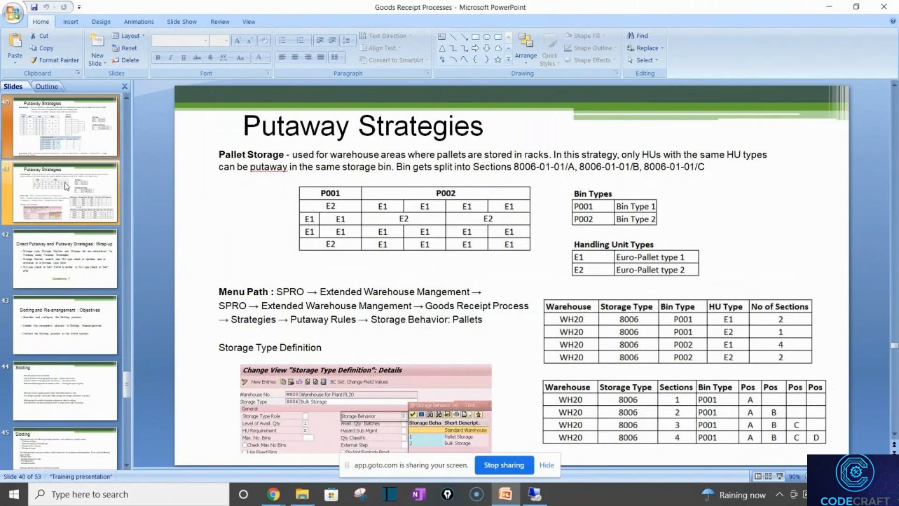
{"action": "key", "text": "Up"}
{"action": "key", "text": "Up"}
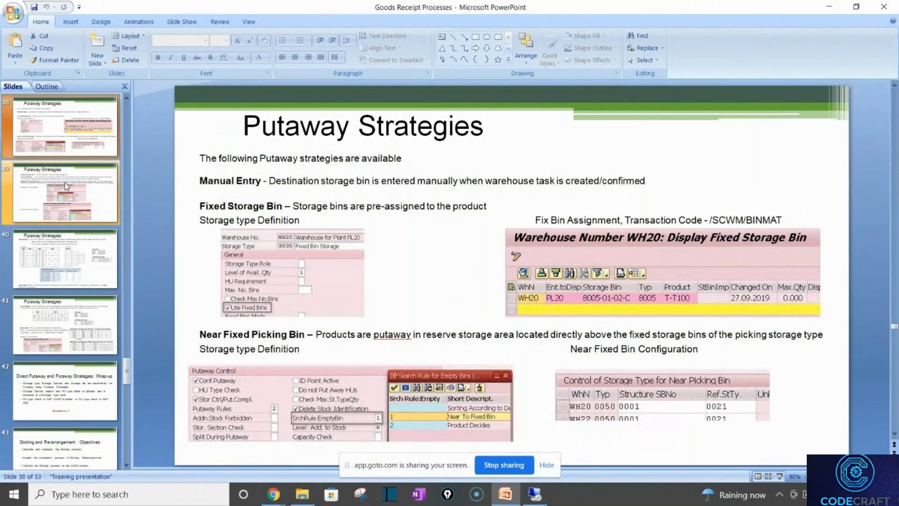
{"action": "key", "text": "Up"}
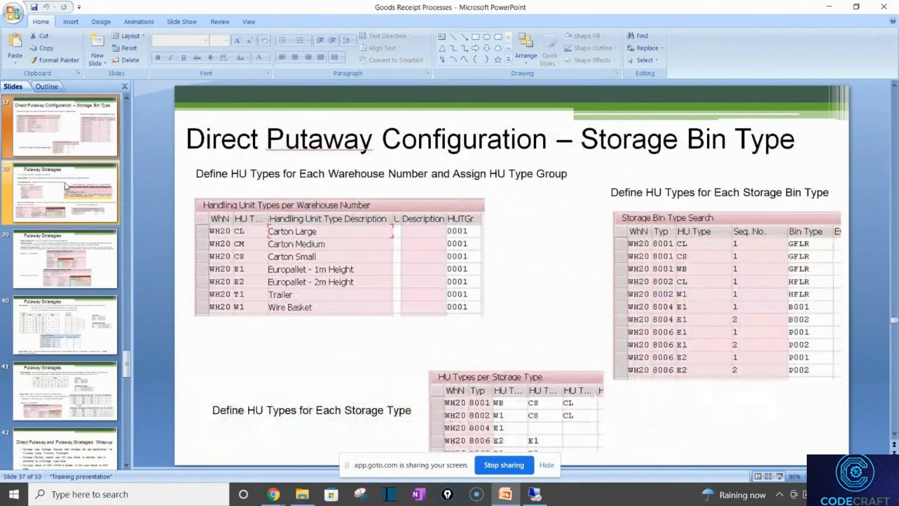
{"action": "key", "text": "Up"}
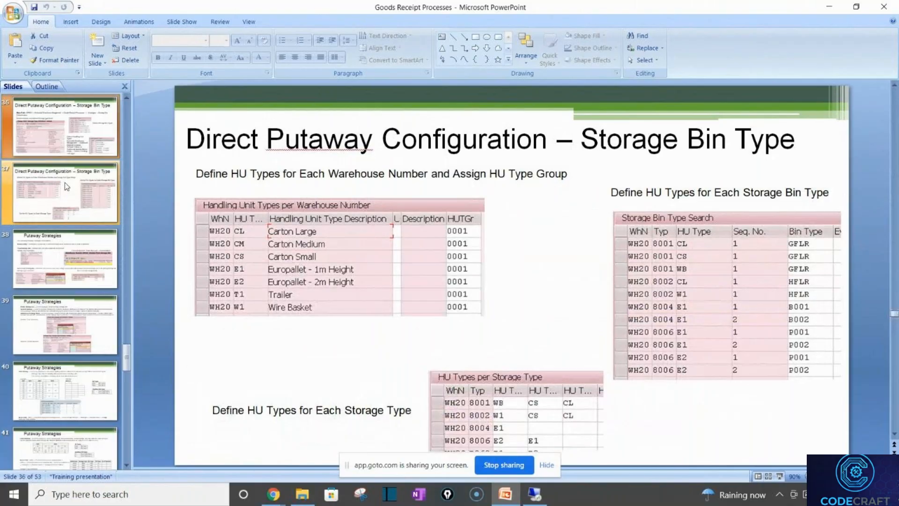
{"action": "key", "text": "Up"}
{"action": "key", "text": "Up"}
{"action": "key", "text": "Up"}
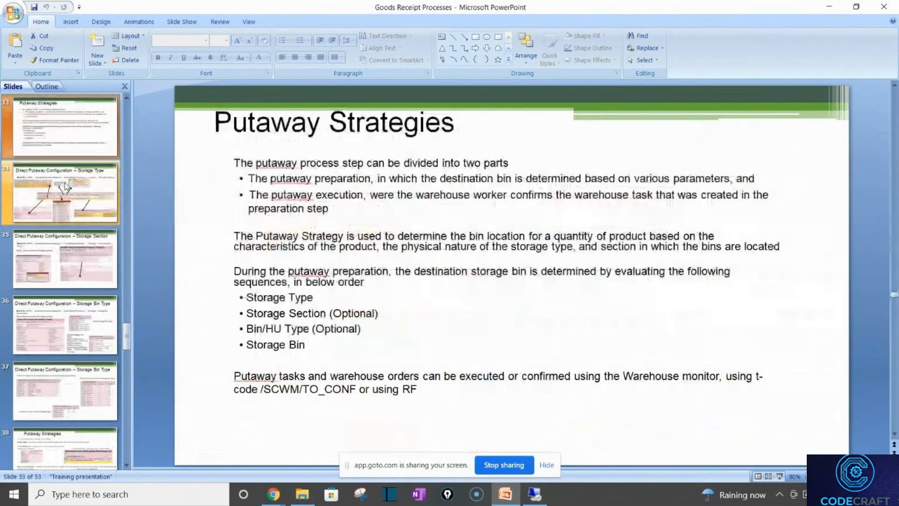
Step: Switch to the 1935H Warehouse Datasheet and add the bold heading "Putaway Strategy" in cell B70
{"action": "key", "text": "alt+Tab"}
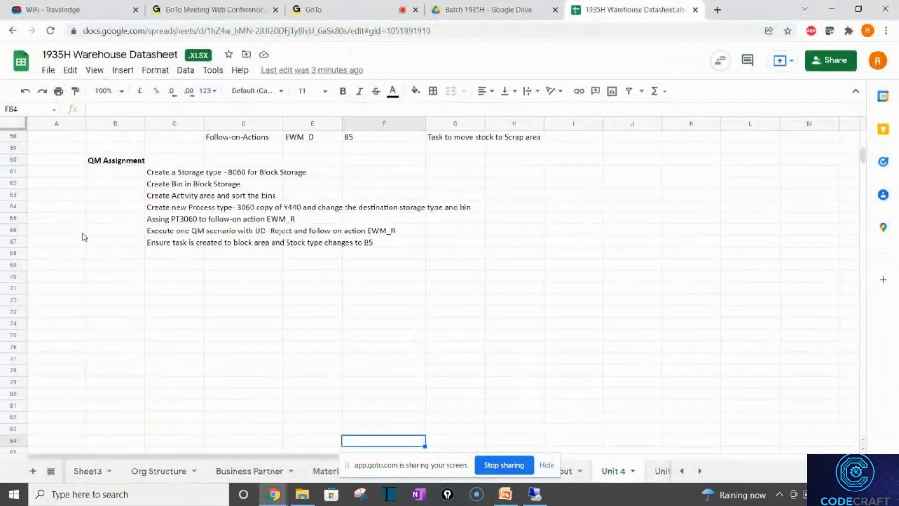
{"action": "left_click", "coordinate": [97, 275]}
{"action": "type", "text": "Pu"}
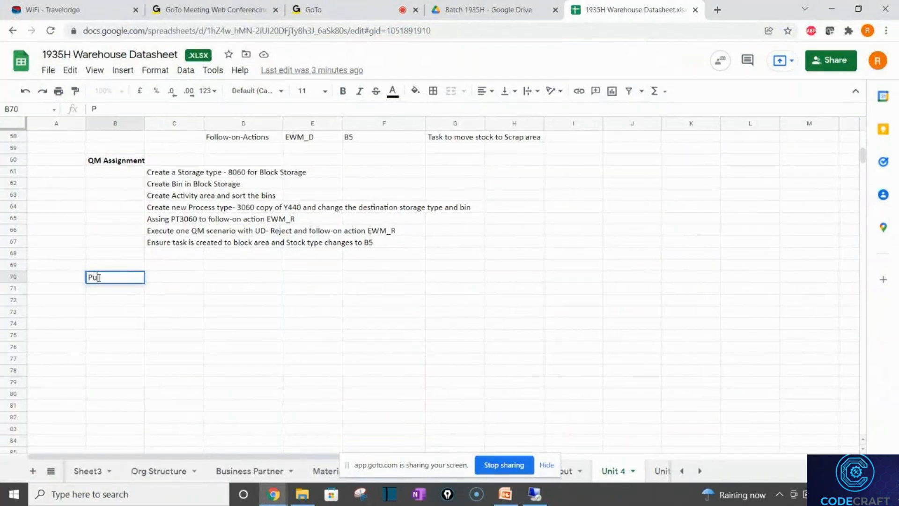
{"action": "type", "text": "taway Strategy"}
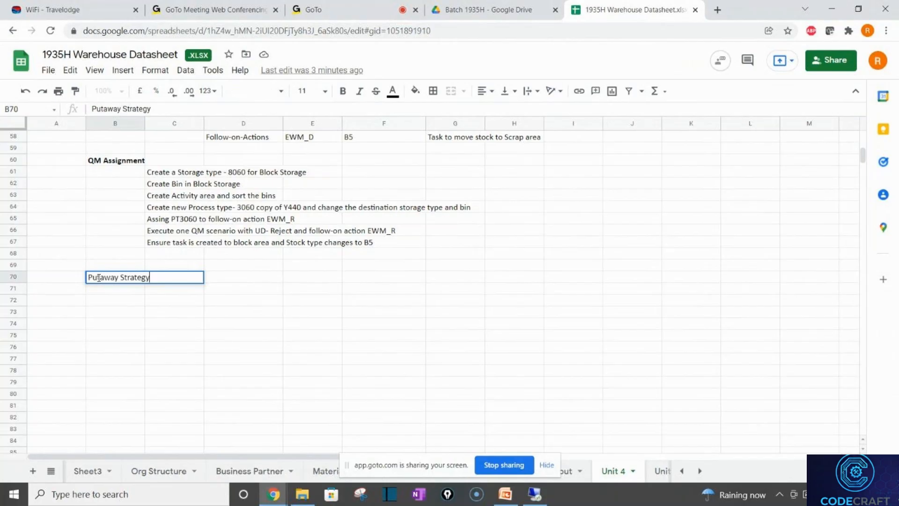
{"action": "key", "text": "Return"}
{"action": "left_click", "coordinate": [98, 280]}
{"action": "key", "text": "ctrl+b"}
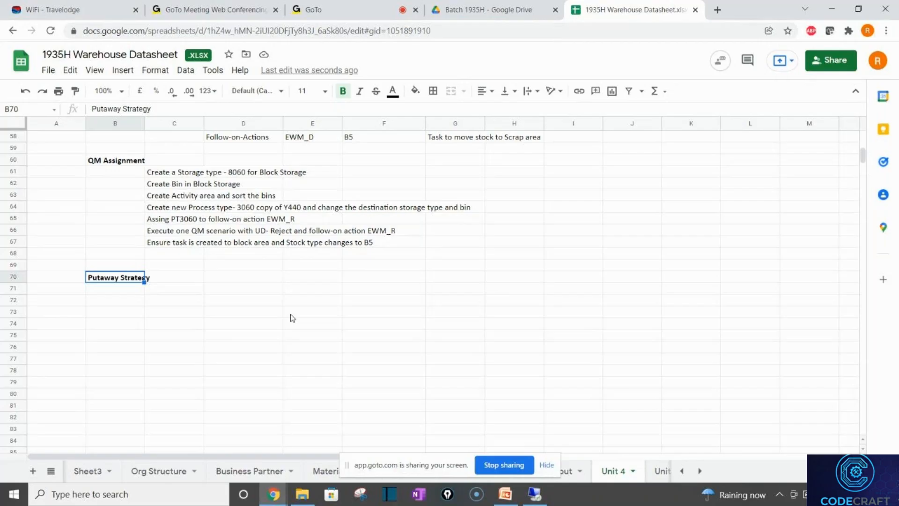
Step: In Google Drive, move the "Unit 4 - Goods Receipt Processes" folder from Batch 1932H to Batch 1935H and check its contents
{"action": "left_click", "coordinate": [485, 5]}
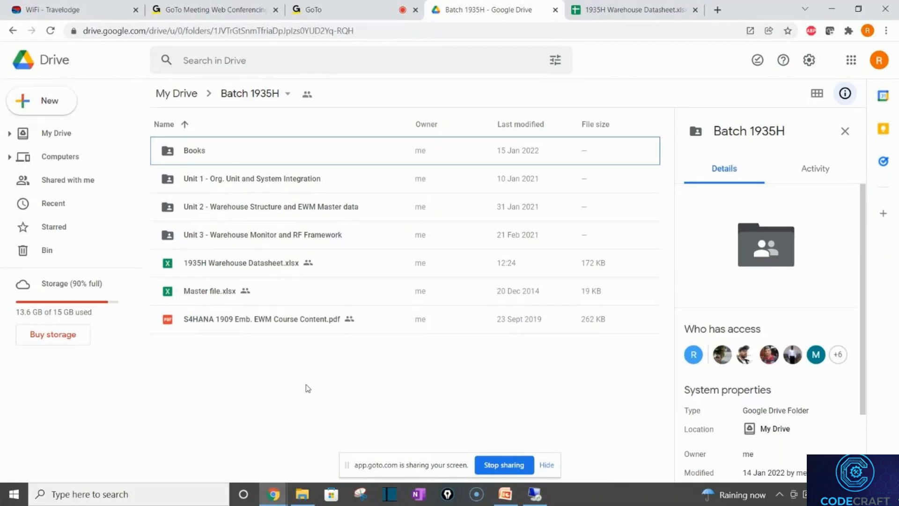
{"action": "left_click", "coordinate": [9, 135]}
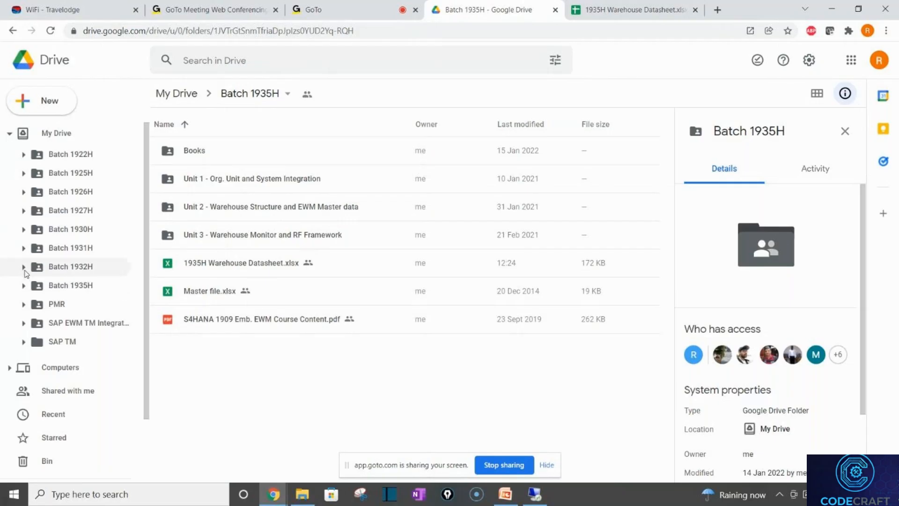
{"action": "left_click", "coordinate": [24, 267]}
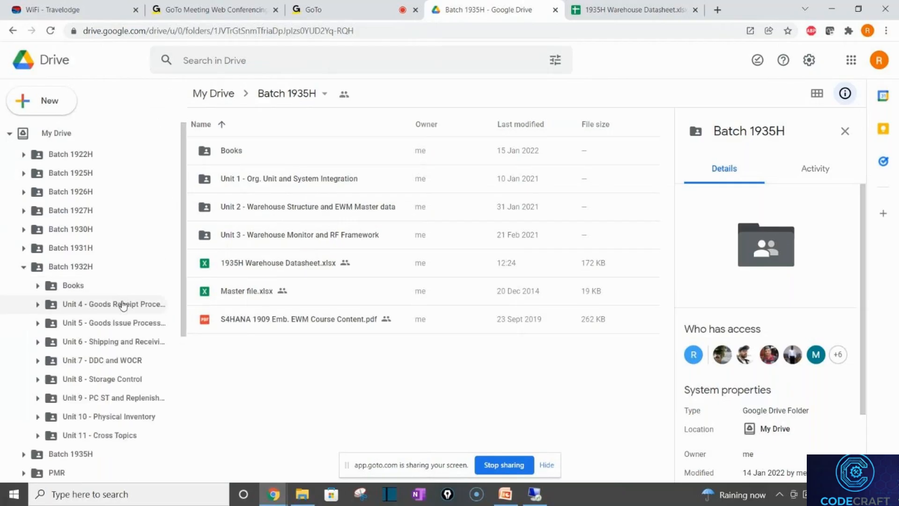
{"action": "left_click_drag", "start_coordinate": [122, 306], "coordinate": [52, 432]}
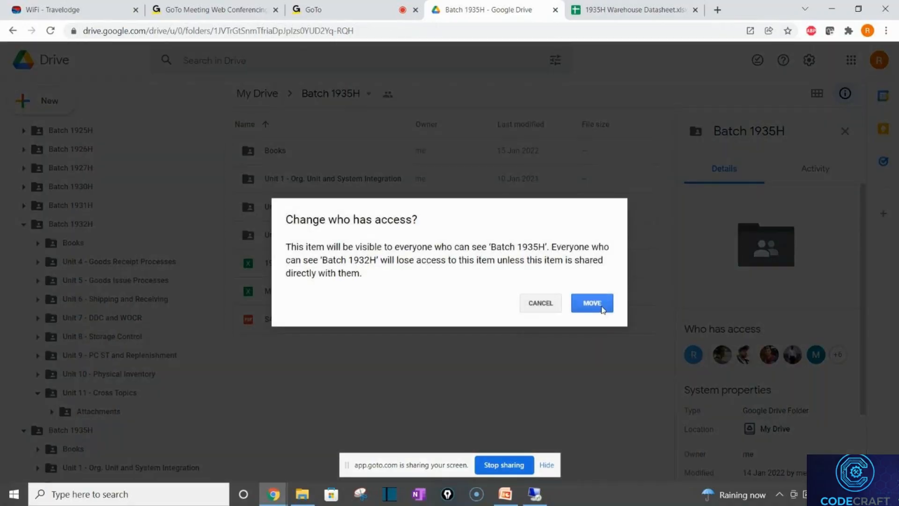
{"action": "left_click", "coordinate": [588, 311]}
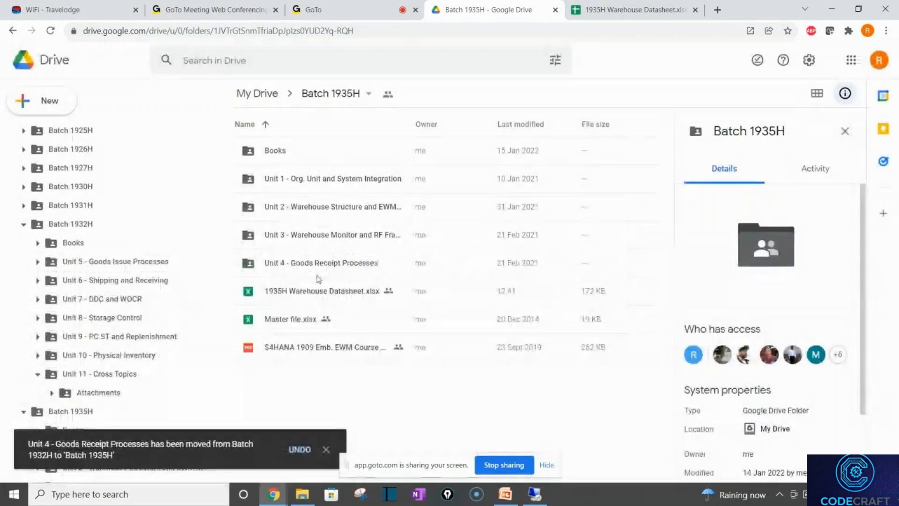
{"action": "double_click", "coordinate": [341, 267]}
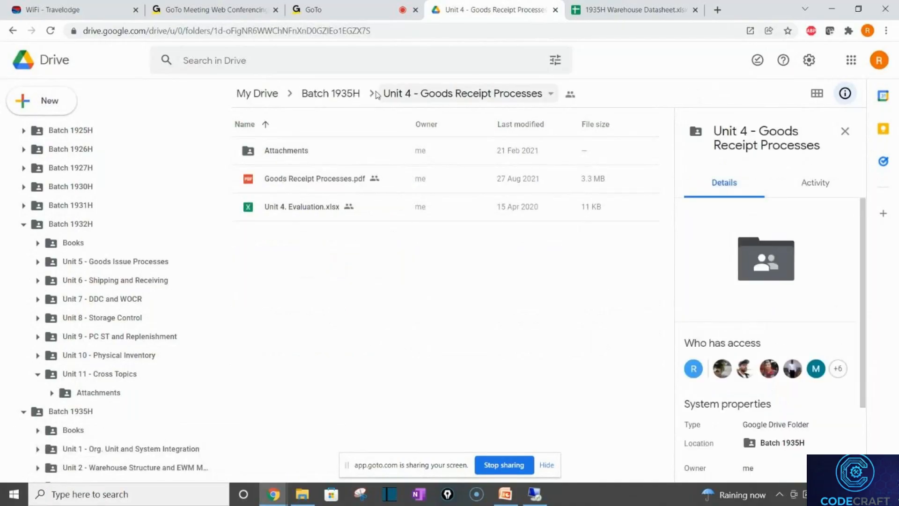
{"action": "left_click", "coordinate": [307, 100]}
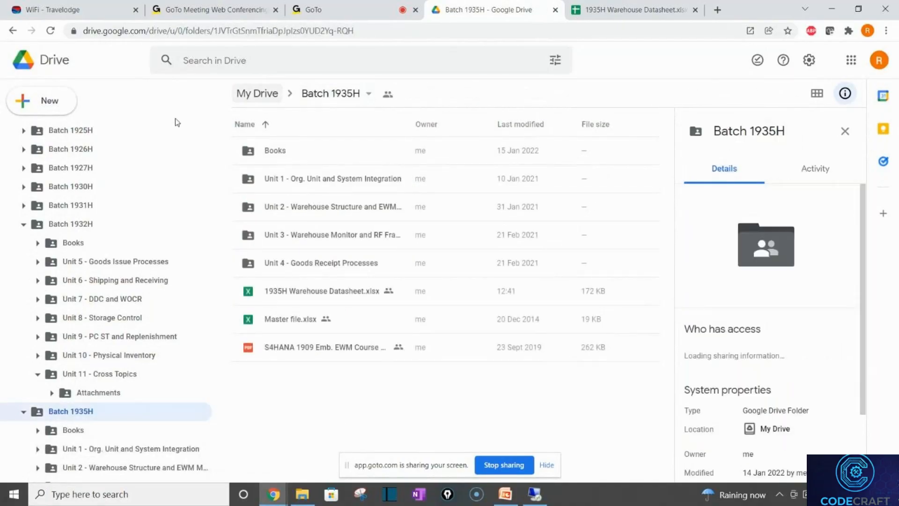
Step: Check the contents of Batch 1935H's "Unit 4 - Goods Receipt Processes" folder and its Attachments subfolder, then return to the GoTo meeting
{"action": "left_click", "coordinate": [23, 224]}
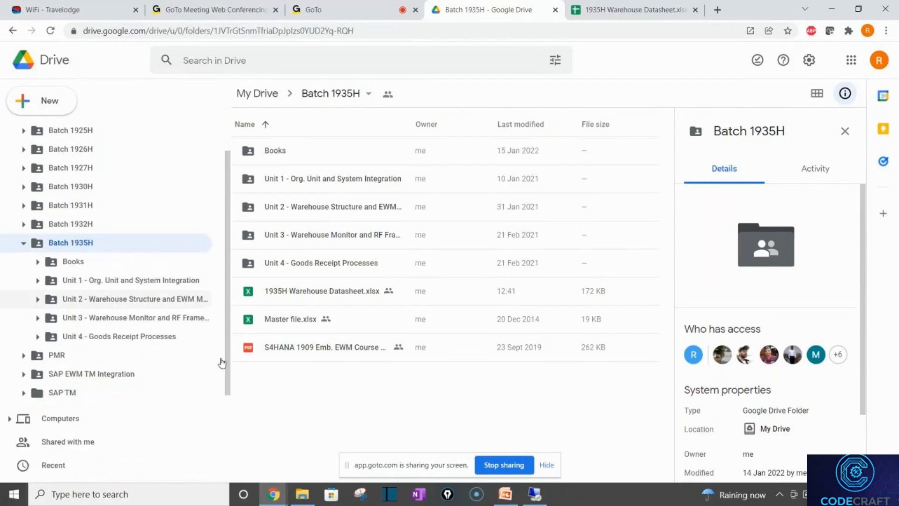
{"action": "double_click", "coordinate": [352, 265]}
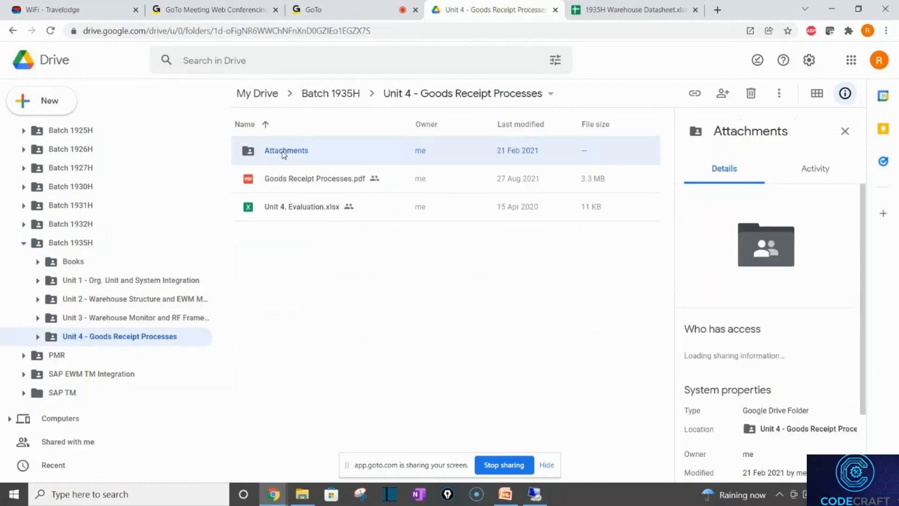
{"action": "double_click", "coordinate": [283, 152]}
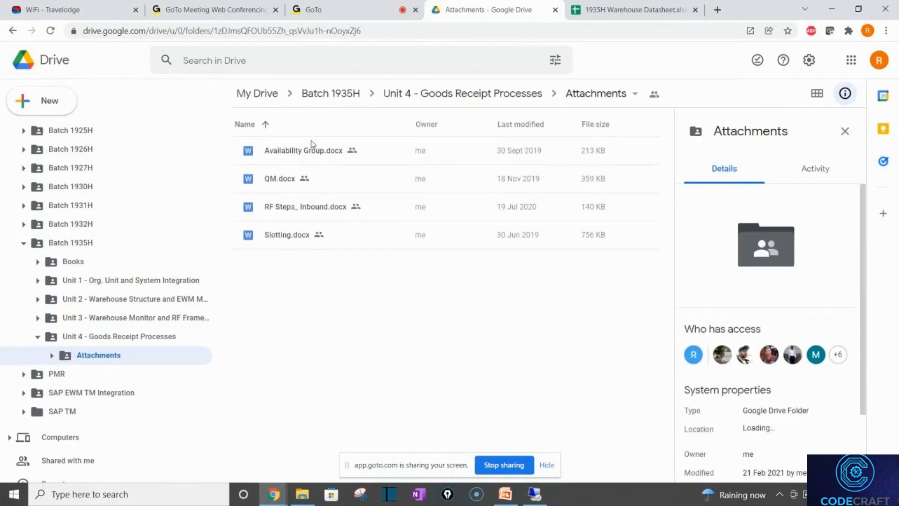
{"action": "left_click", "coordinate": [459, 96]}
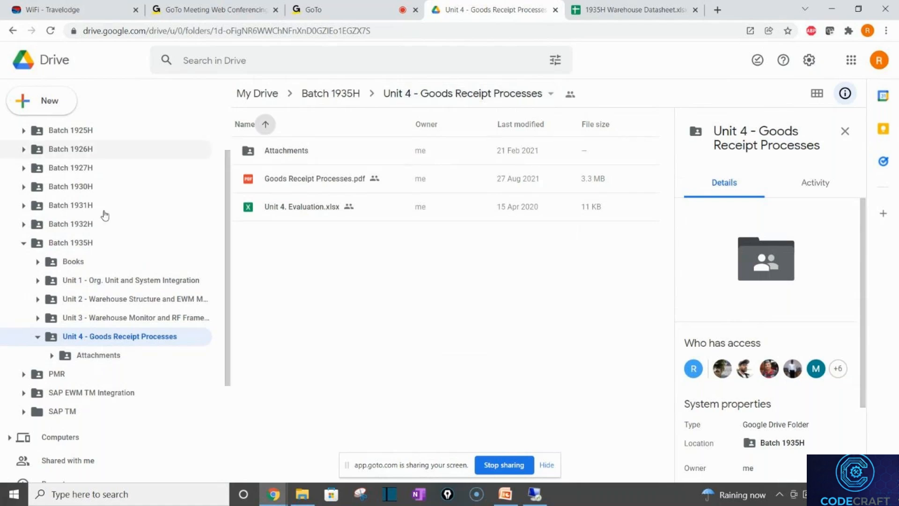
{"action": "left_click", "coordinate": [23, 244]}
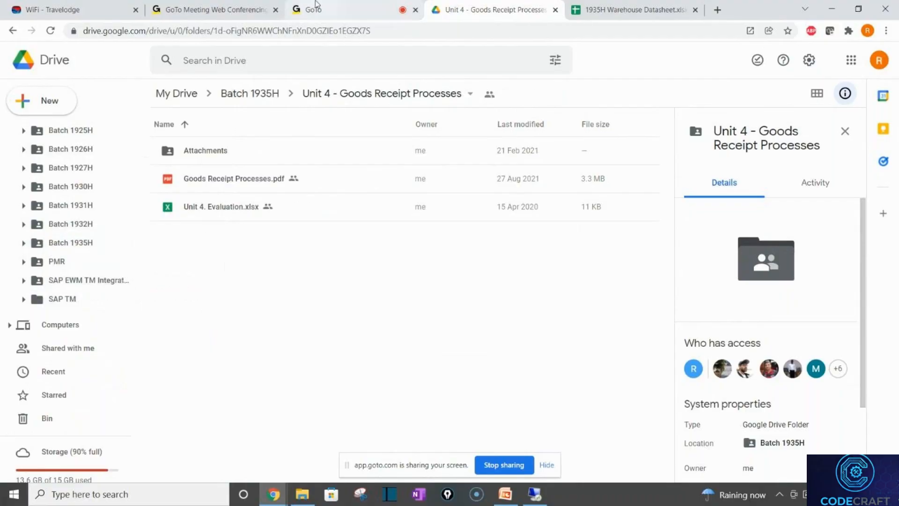
{"action": "left_click", "coordinate": [309, 10]}
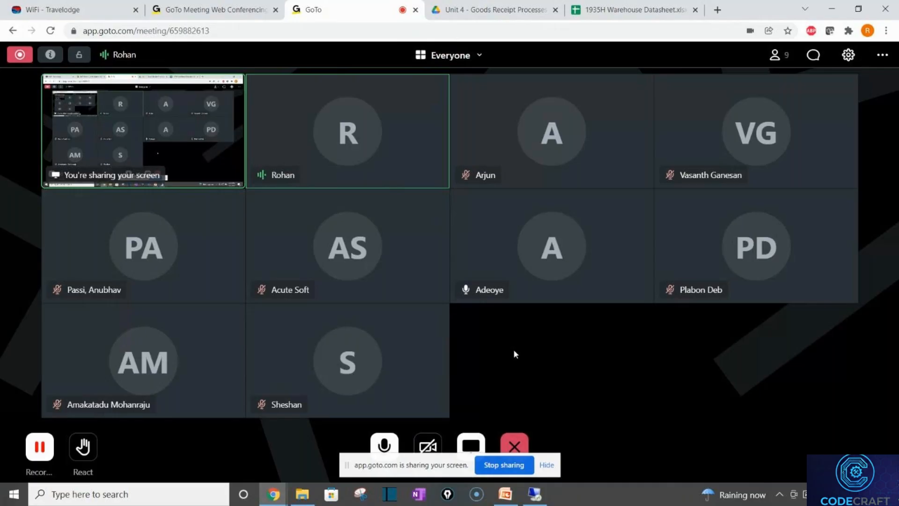
Step: In the 1935H Warehouse Datasheet's Progress sheet, log the topic "QM Integration" with the date 06/02/2022 in row 18
{"action": "left_click", "coordinate": [640, 3]}
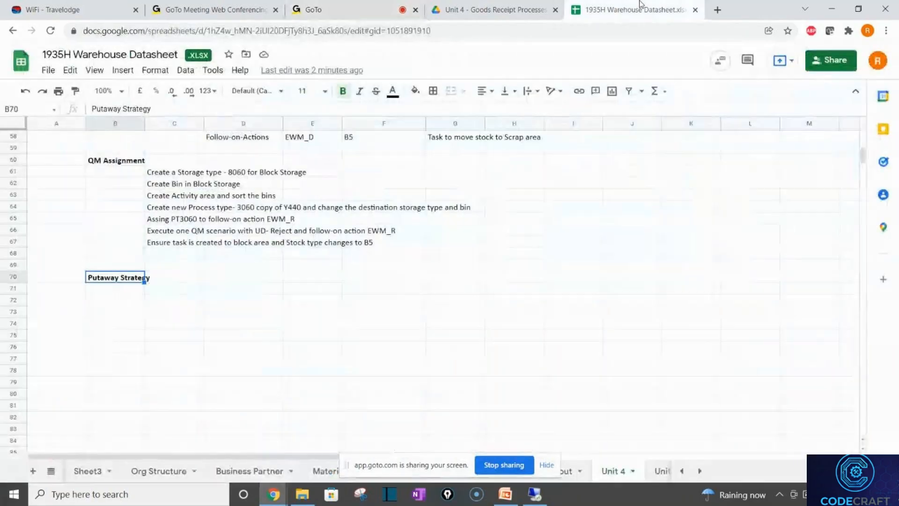
{"action": "left_click", "coordinate": [86, 471]}
{"action": "left_click", "coordinate": [135, 470]}
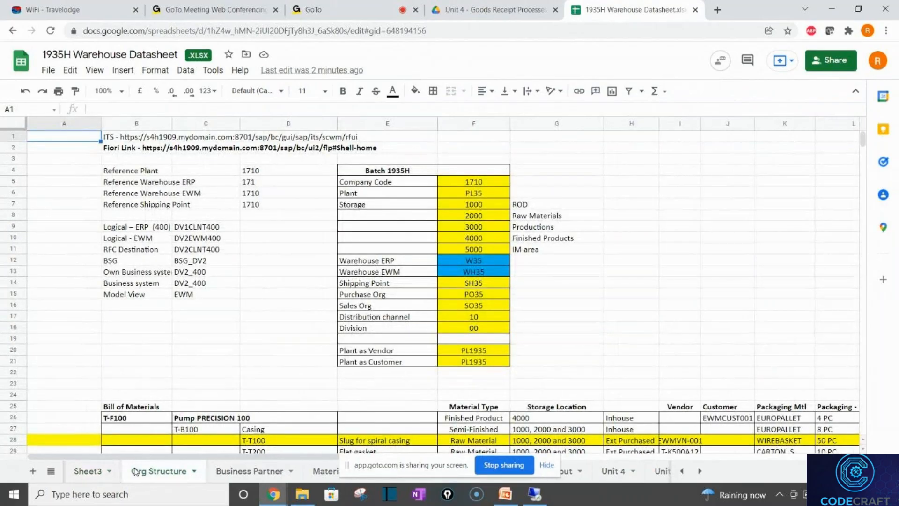
{"action": "left_click", "coordinate": [681, 471]}
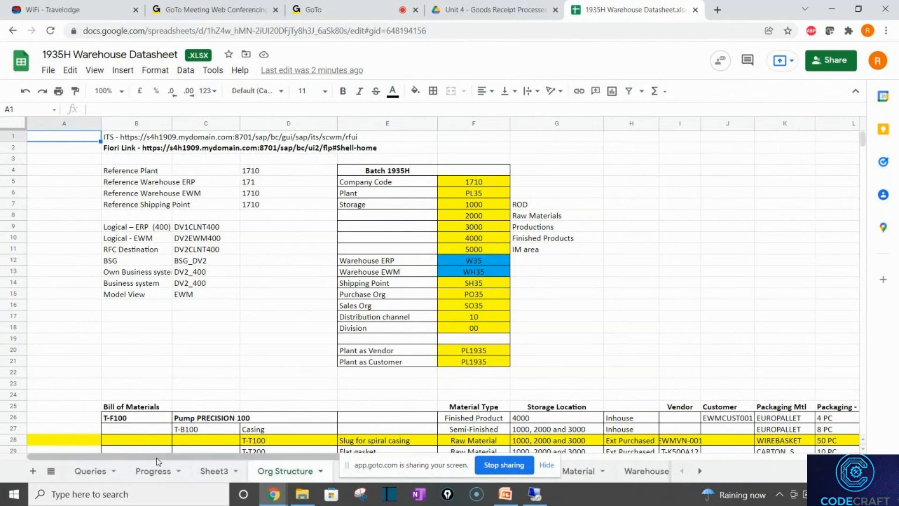
{"action": "left_click", "coordinate": [150, 471]}
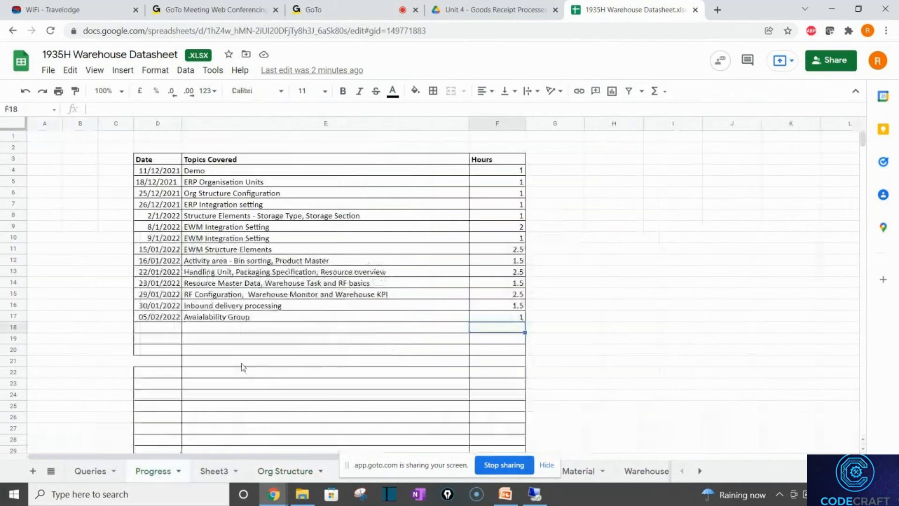
{"action": "left_click", "coordinate": [214, 332]}
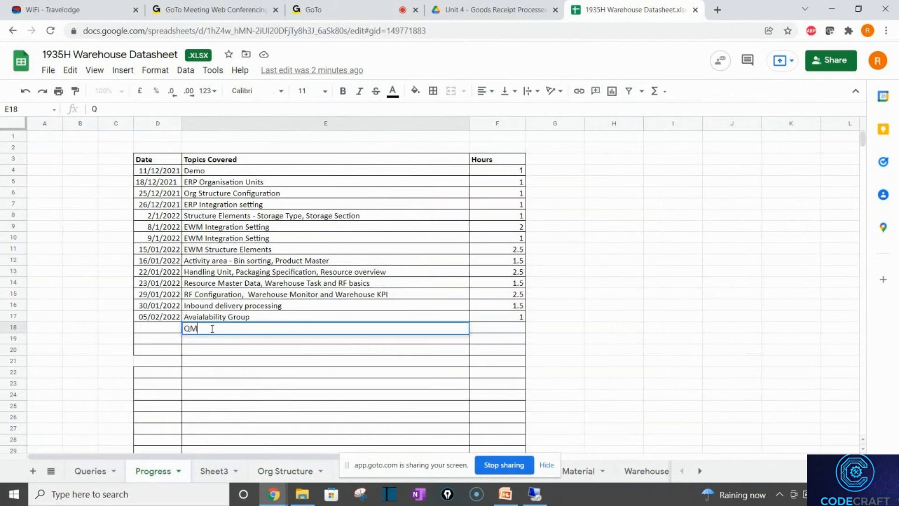
{"action": "type", "text": "Integration"}
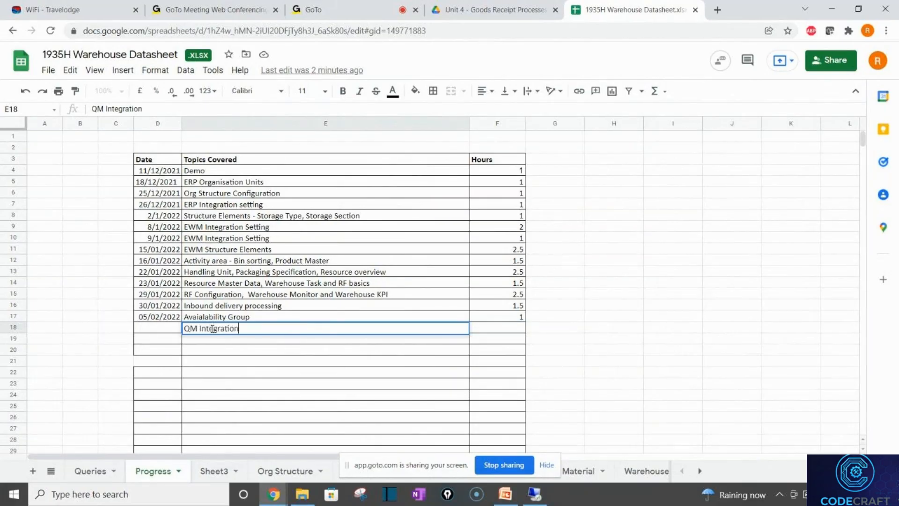
{"action": "key", "text": "Left"}
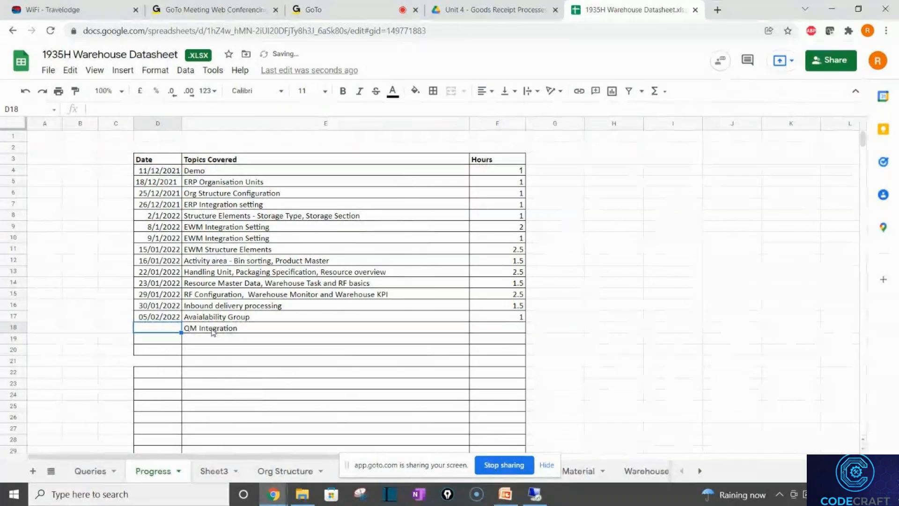
{"action": "type", "text": "06"}
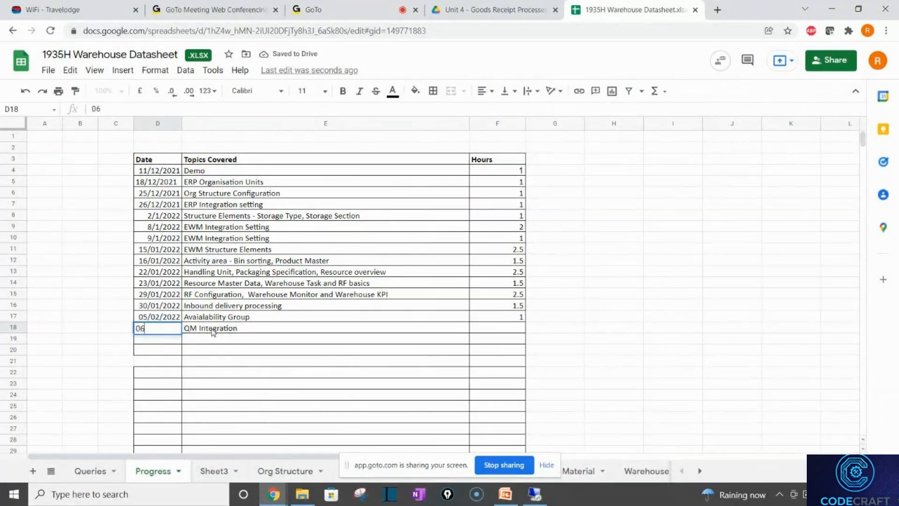
{"action": "type", "text": "/02/2022"}
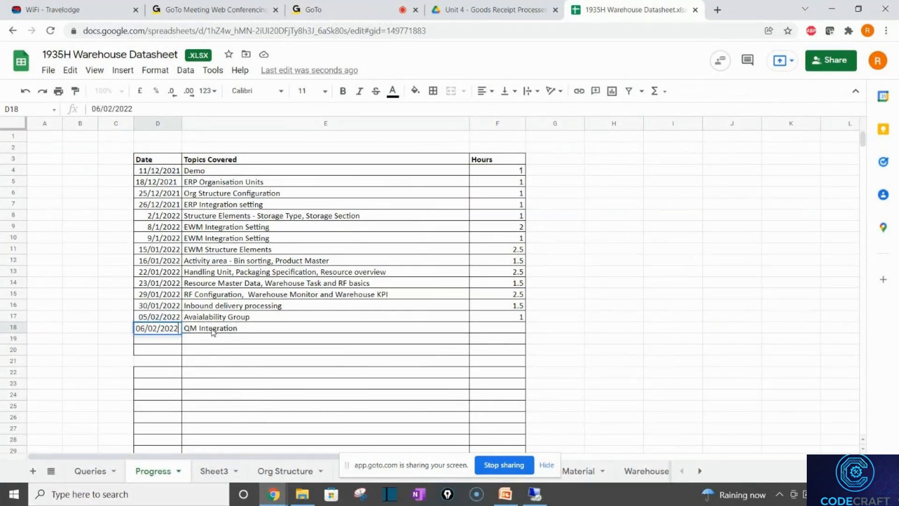
{"action": "key", "text": "Return"}
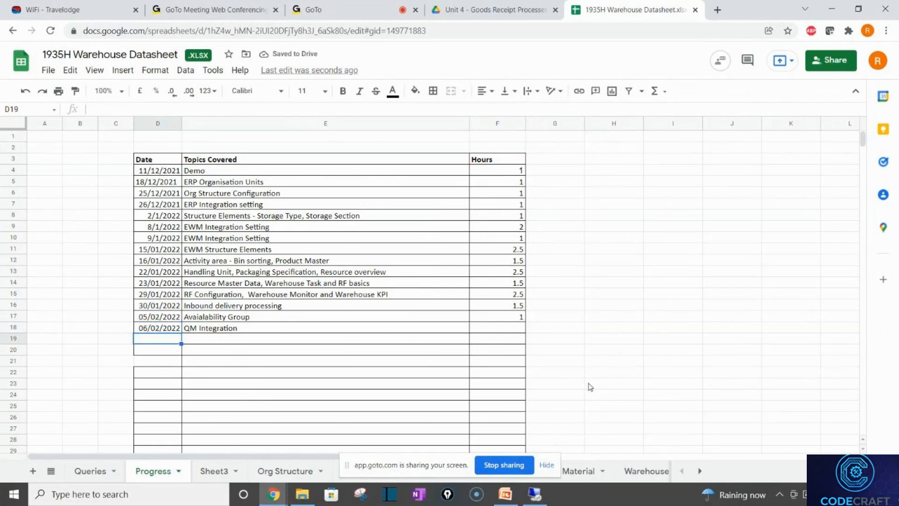
Step: Switch to SAP in the Remote Desktop session, open a new SAP session and run transaction /n/scwm/prdi
{"action": "left_click", "coordinate": [332, 4]}
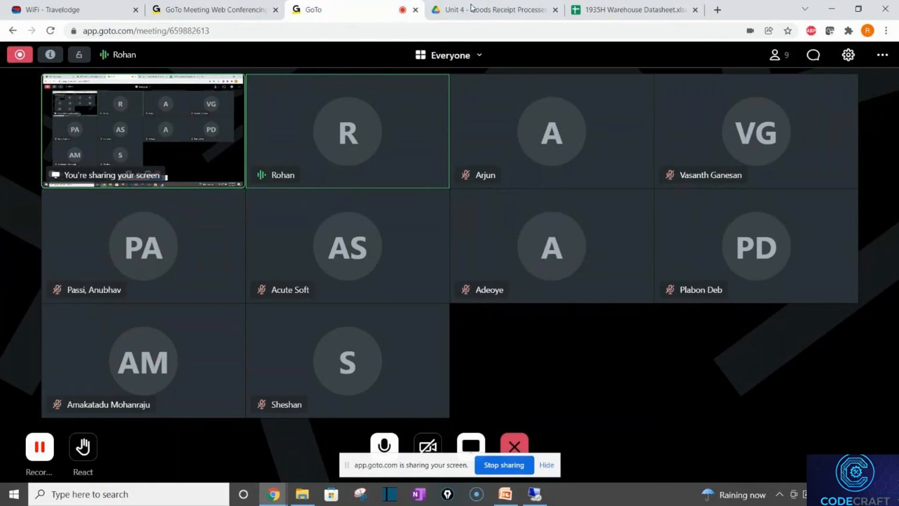
{"action": "left_click", "coordinate": [536, 496]}
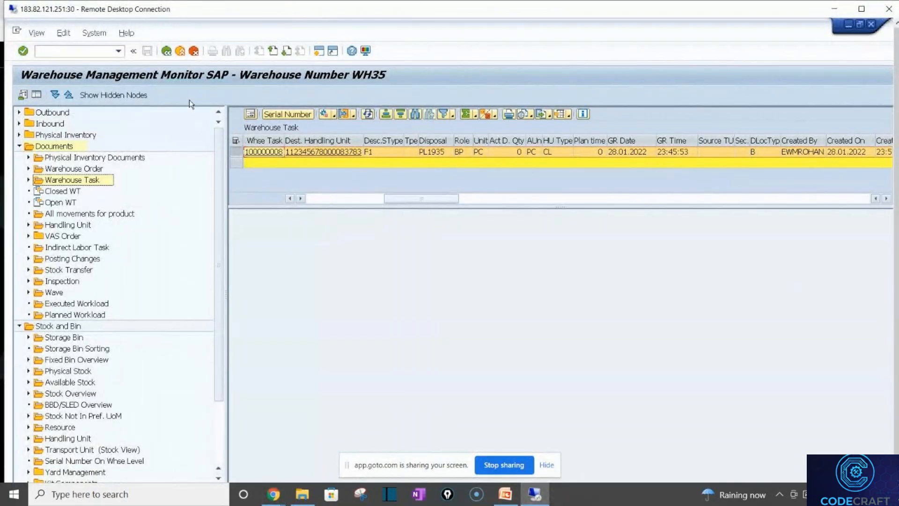
{"action": "left_click", "coordinate": [319, 53]}
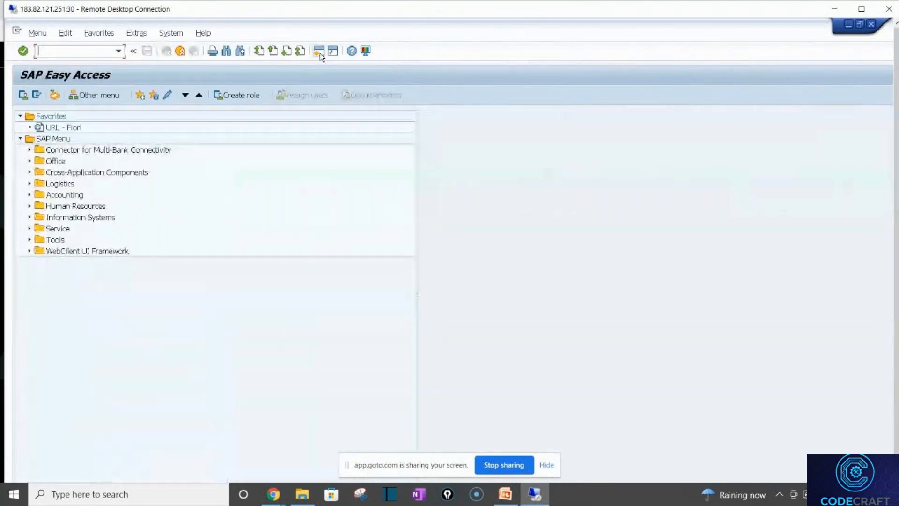
{"action": "key", "text": "alt+Tab"}
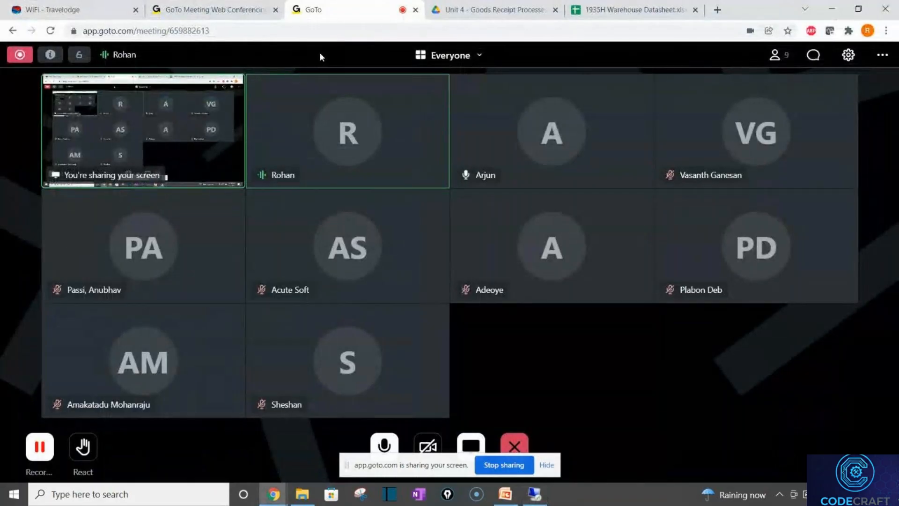
{"action": "key", "text": "alt+Tab"}
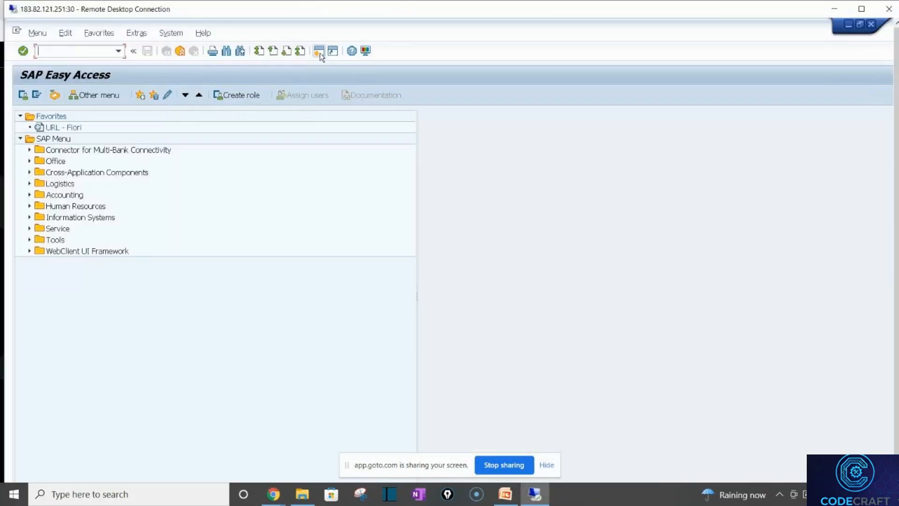
{"action": "type", "text": "/n/scwm/p"}
{"action": "type", "text": "rdo"}
{"action": "key", "text": "Return"}
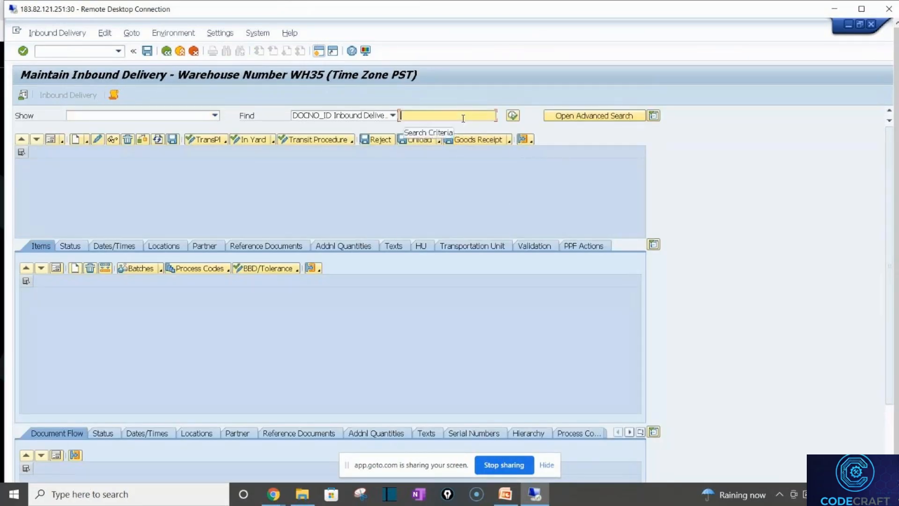
Step: Set the default warehouse number for Maintain Inbound Delivery to NG35
{"action": "left_click", "coordinate": [463, 116]}
{"action": "left_click", "coordinate": [462, 126]}
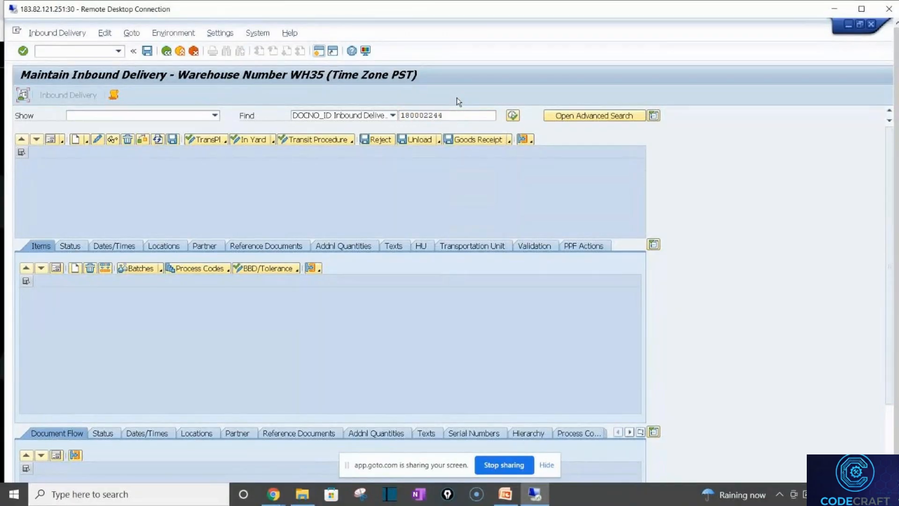
{"action": "left_click", "coordinate": [27, 97]}
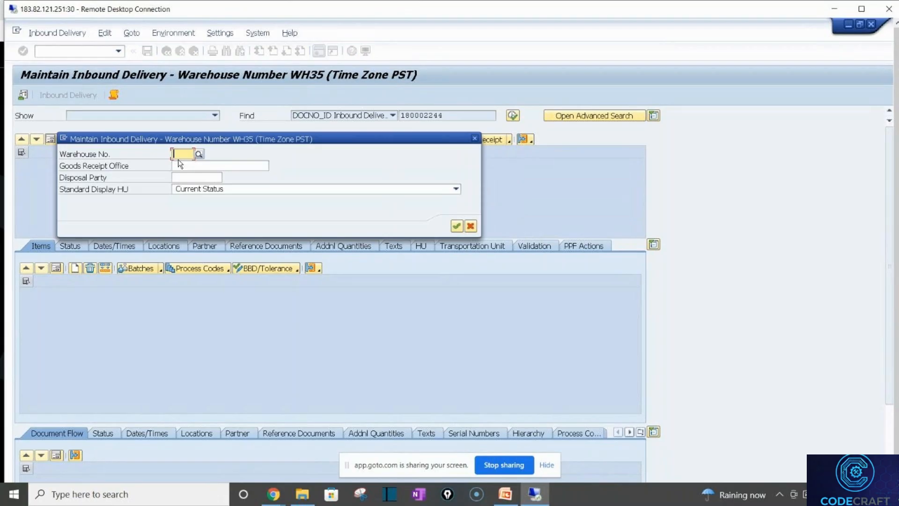
{"action": "key", "text": "Return"}
{"action": "key", "text": "Return"}
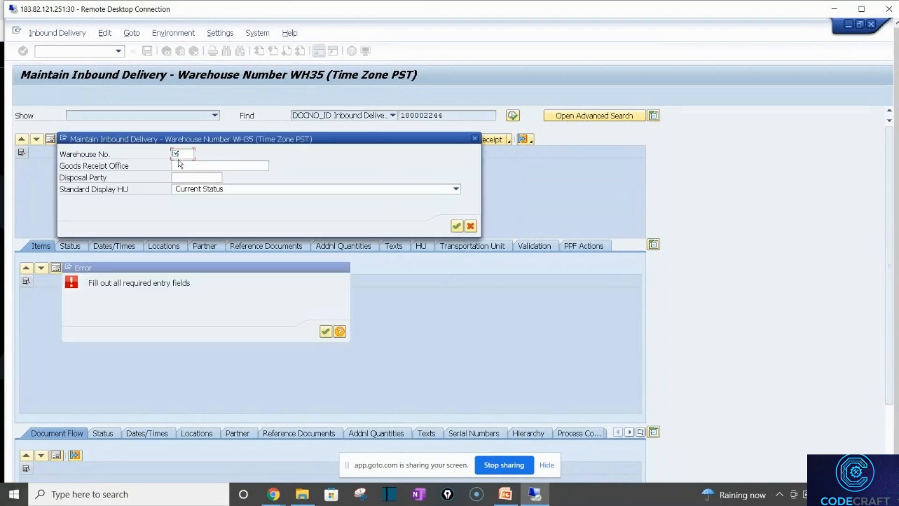
{"action": "type", "text": "WH35"}
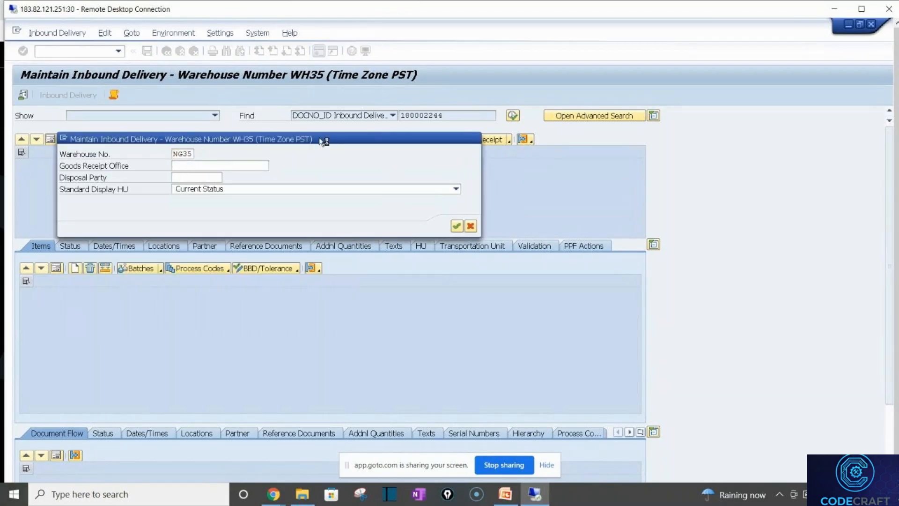
{"action": "key", "text": "Return"}
Step: Search for all inbound deliveries of warehouse NG35 without a document number and look through the list in full screen
{"action": "key", "text": "BackSpace"}
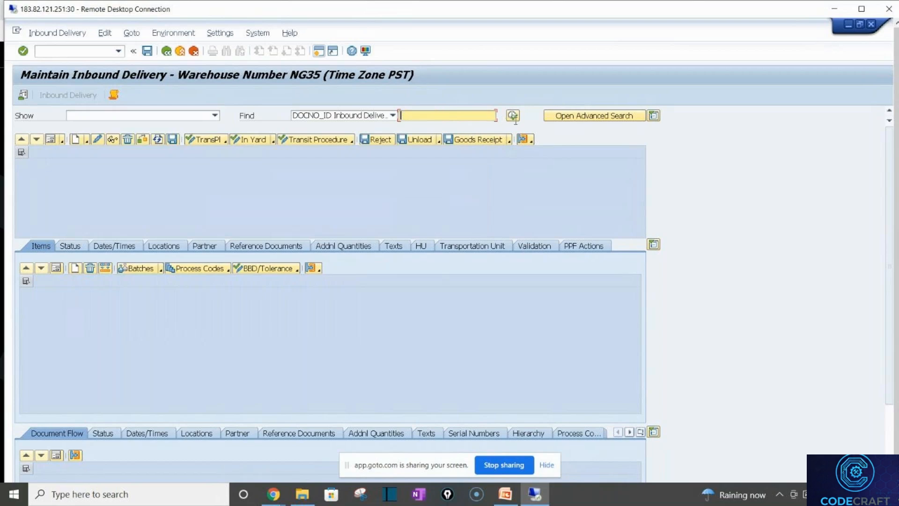
{"action": "left_click", "coordinate": [516, 118]}
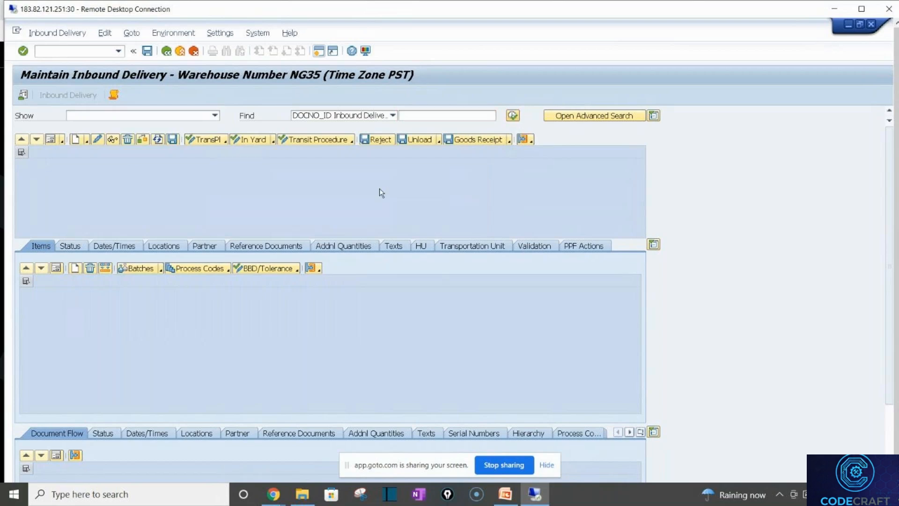
{"action": "left_click", "coordinate": [218, 237]}
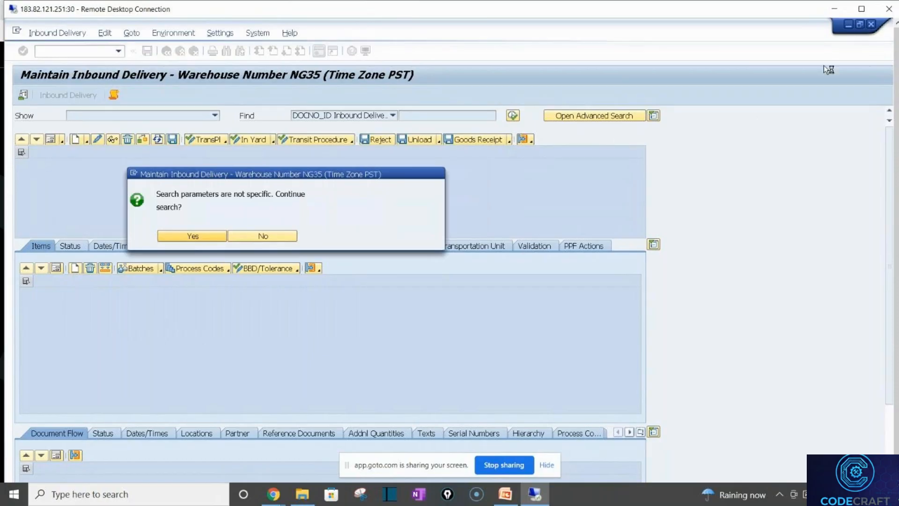
{"action": "left_click", "coordinate": [861, 9]}
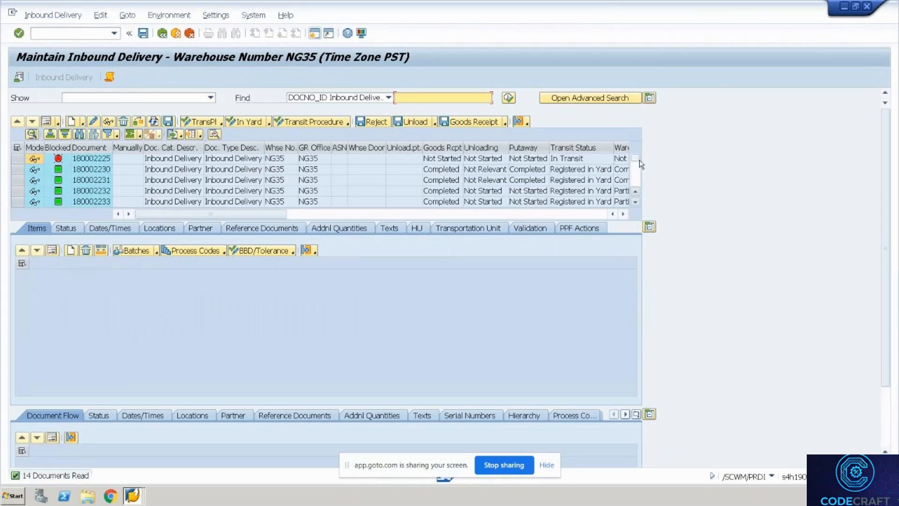
{"action": "scroll", "coordinate": [641, 206], "scroll_direction": "down", "scroll_amount": 3}
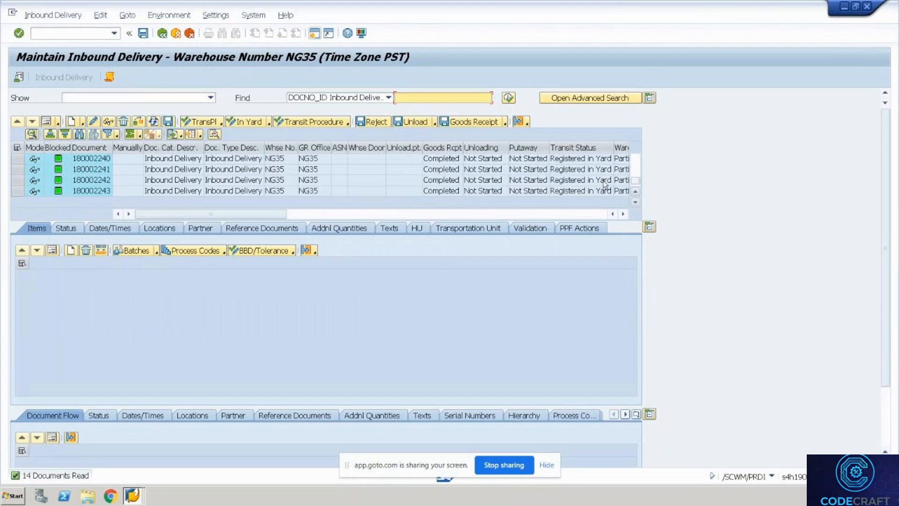
Step: Open putaway warehouse task creation as the follow-on function for inbound delivery 180002242 and return to the delivery list
{"action": "left_click", "coordinate": [563, 180]}
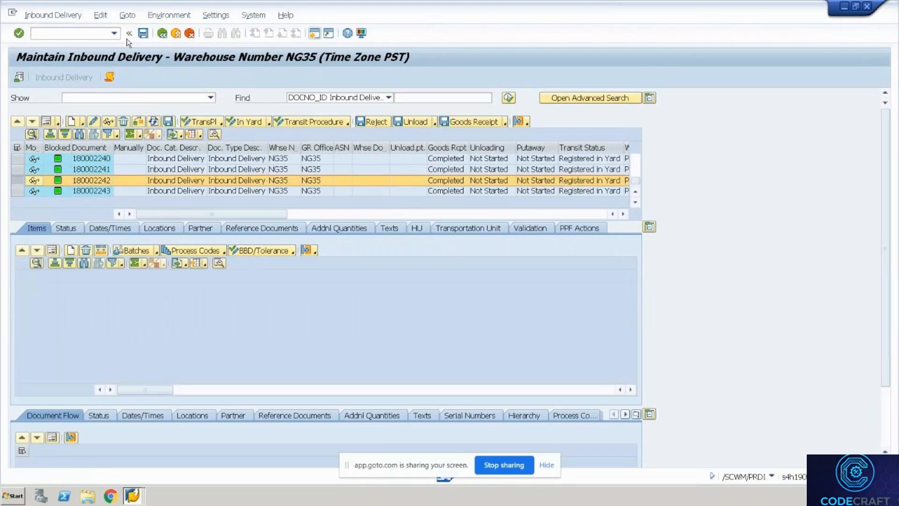
{"action": "left_click", "coordinate": [62, 18]}
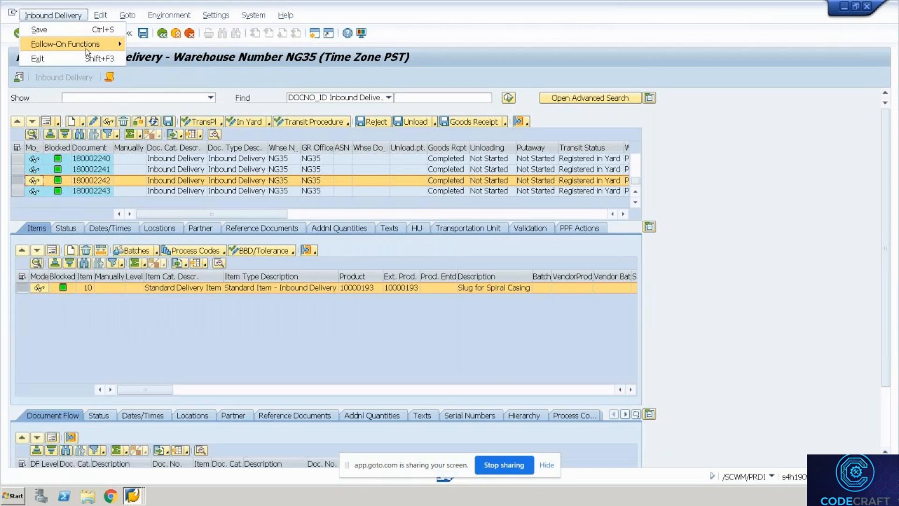
{"action": "mouse_move", "coordinate": [93, 49]}
{"action": "left_click", "coordinate": [145, 41]}
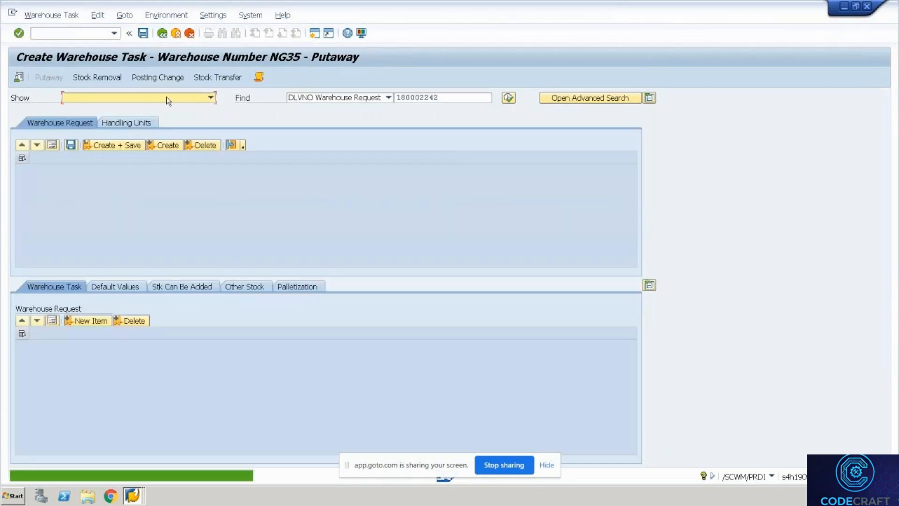
{"action": "left_click", "coordinate": [166, 36]}
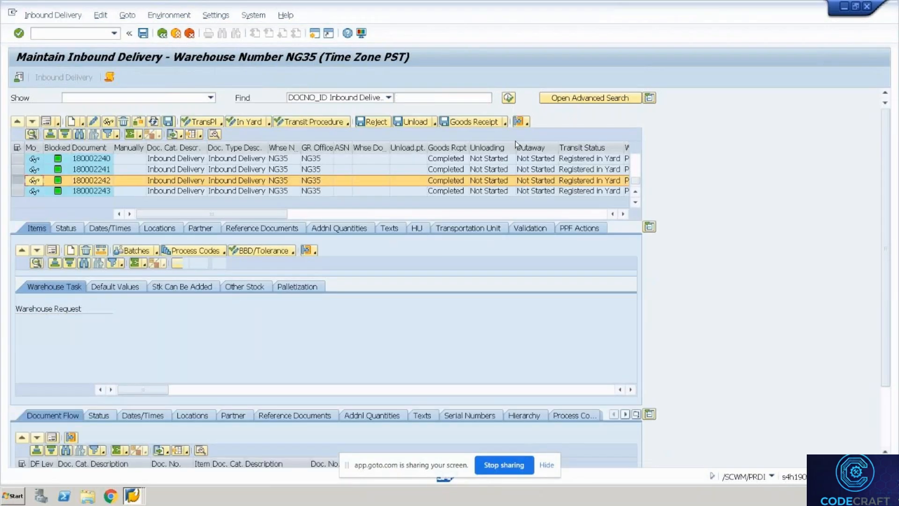
Step: Display the warehouse tasks of inbound delivery 180002242 and open its putaway task for confirmation
{"action": "left_click", "coordinate": [527, 122]}
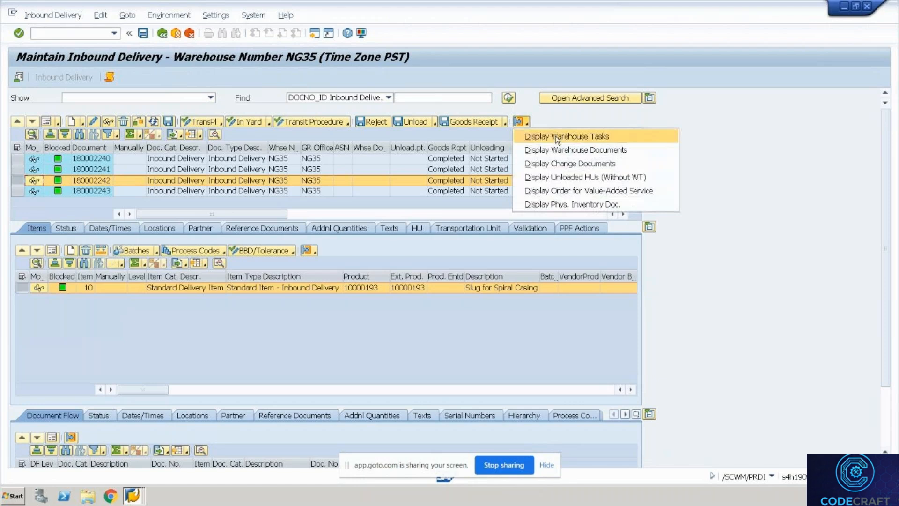
{"action": "left_click", "coordinate": [558, 137]}
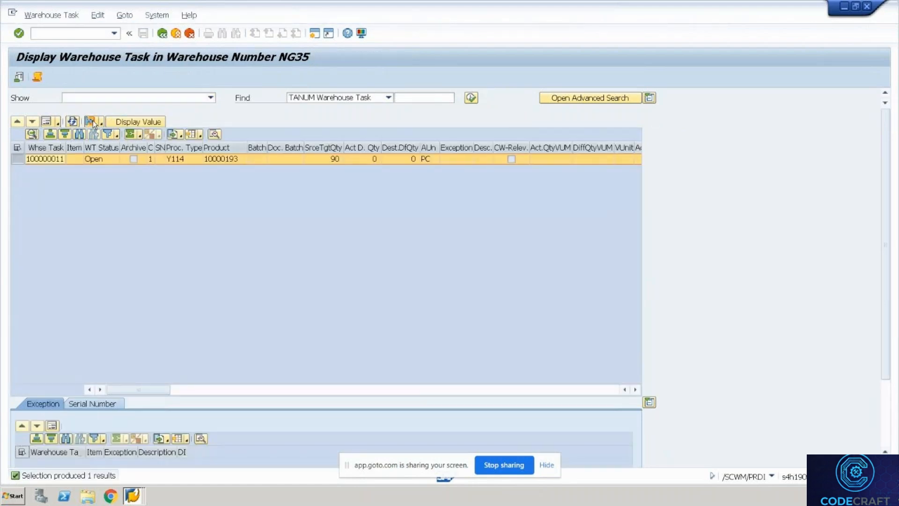
{"action": "left_click", "coordinate": [91, 122]}
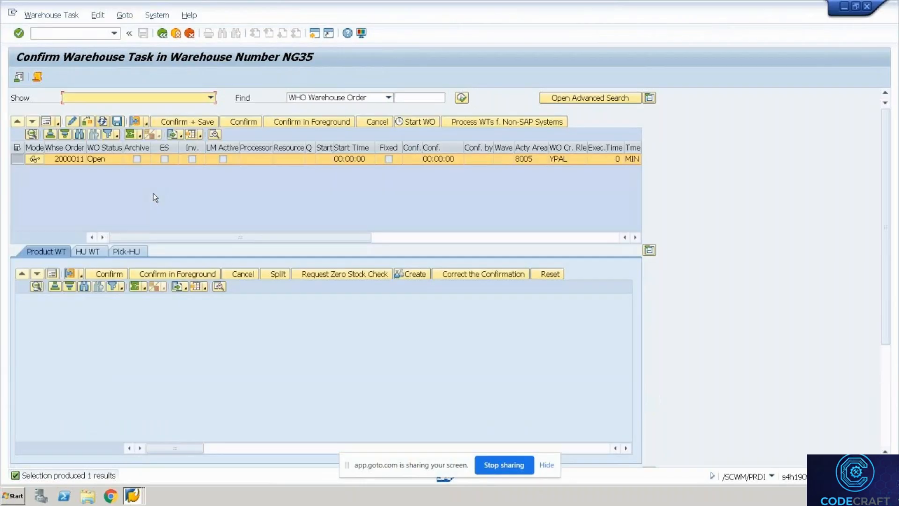
Step: Check the destination bin in the handling unit task's details, cancel its warehouse order and save
{"action": "left_click", "coordinate": [88, 250]}
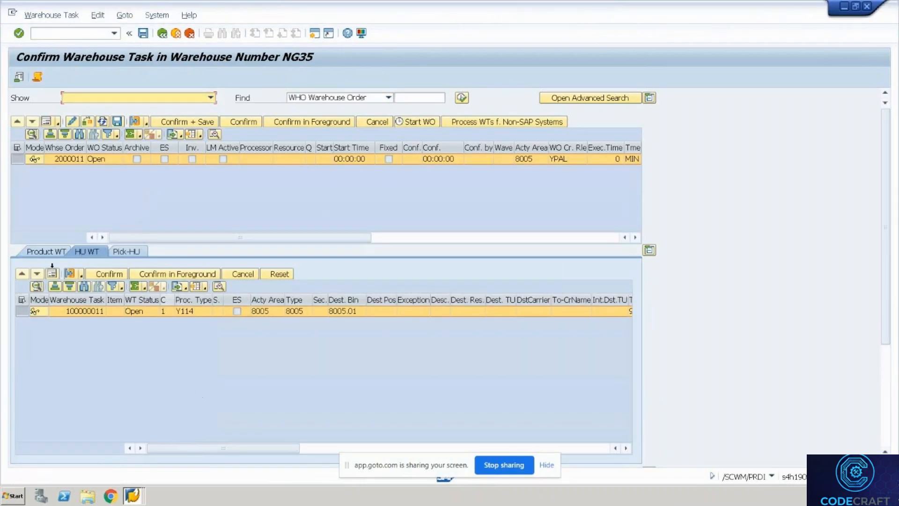
{"action": "left_click", "coordinate": [52, 272]}
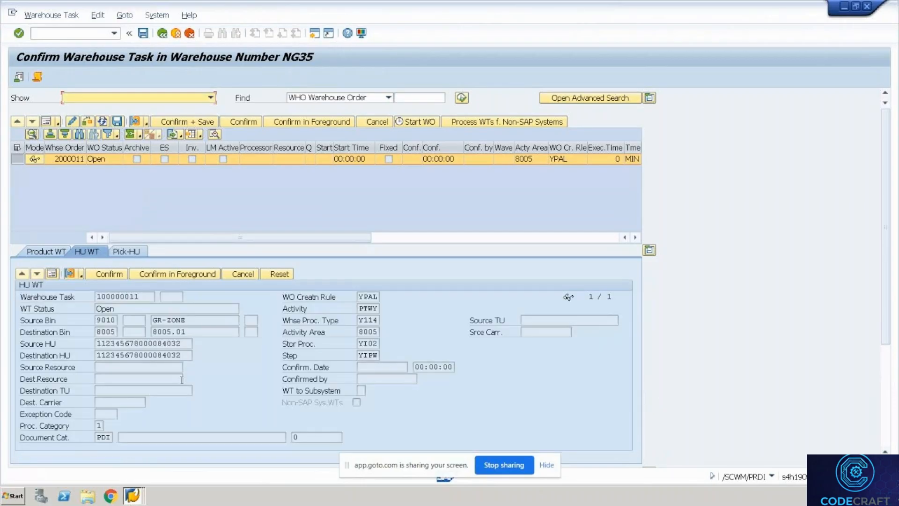
{"action": "left_click", "coordinate": [153, 332]}
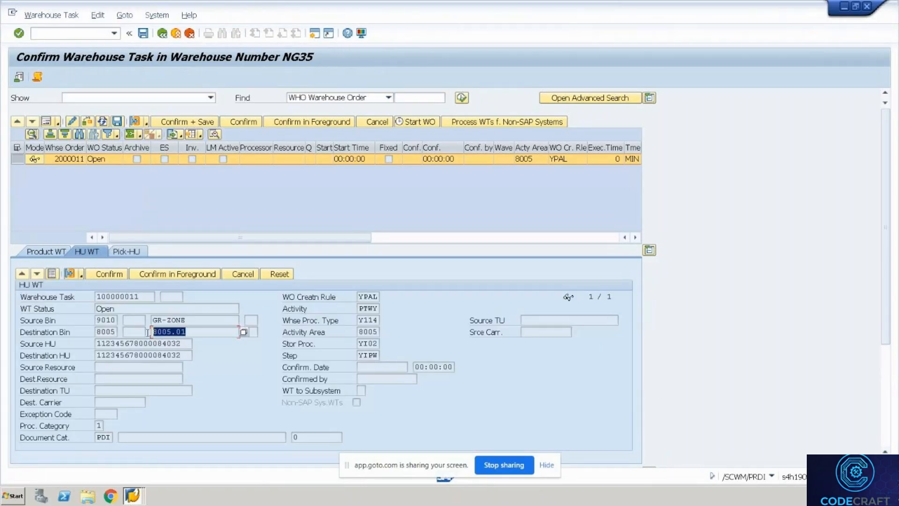
{"action": "left_click", "coordinate": [380, 123]}
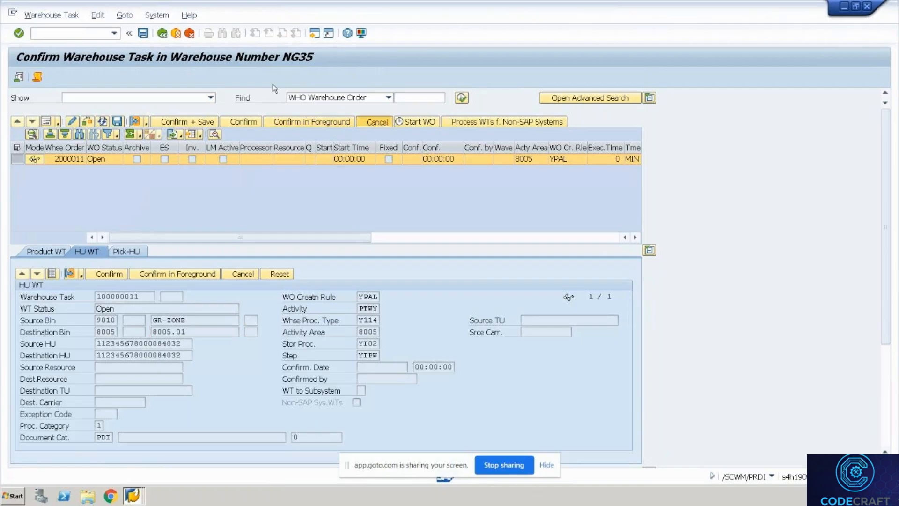
{"action": "left_click", "coordinate": [144, 37]}
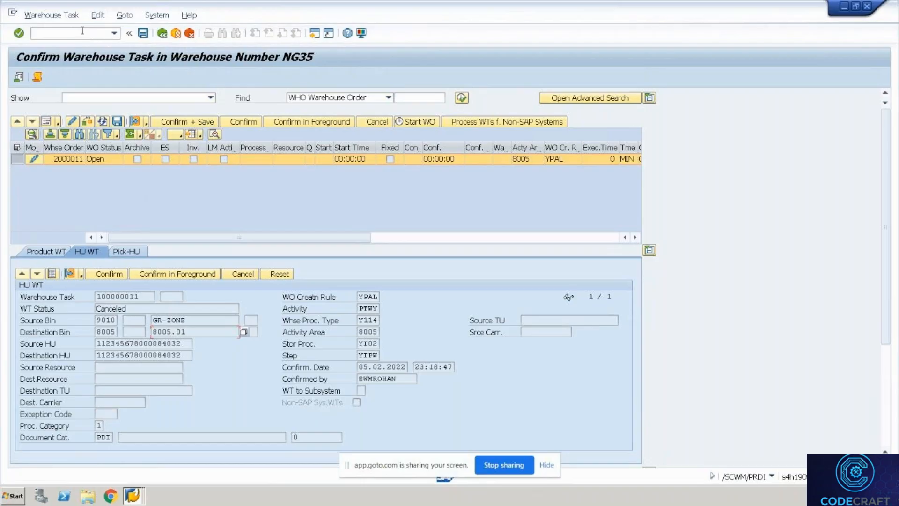
Step: Try to open transaction /o/scwm/to_conf in an additional SAP session
{"action": "left_click", "coordinate": [82, 31]}
{"action": "type", "text": "/o/scwm/"}
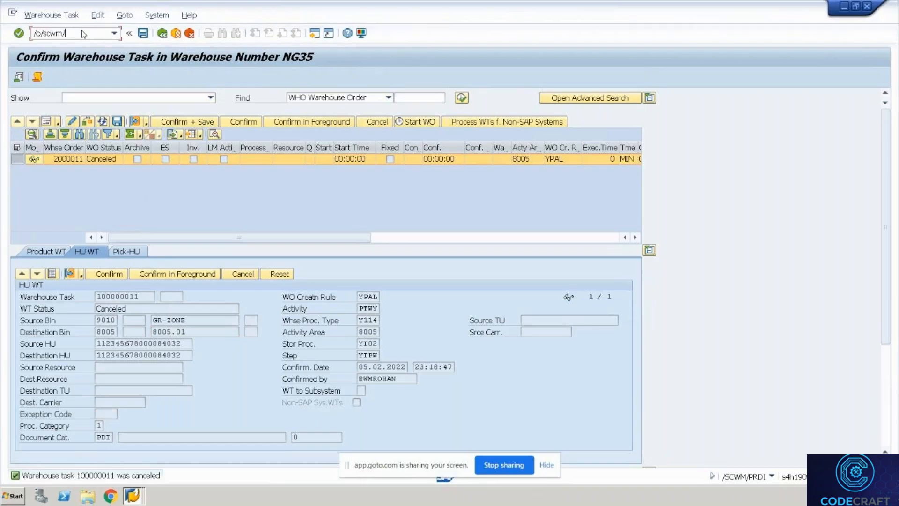
{"action": "type", "text": "to_conf"}
{"action": "key", "text": "Return"}
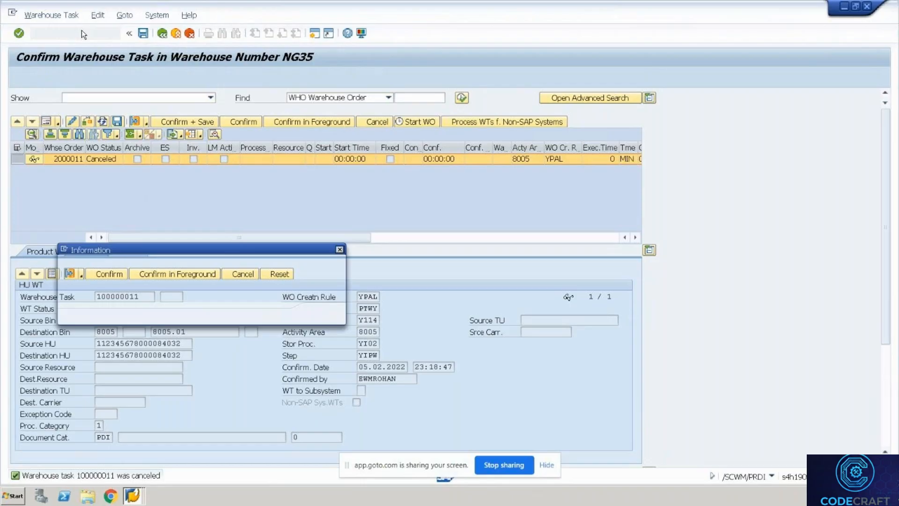
{"action": "key", "text": "Return"}
Step: Run /n/scwm/ls03 in the warehouse monitor session and check the activity areas of storage bin 8005.01 in warehouse NG35
{"action": "key", "text": "alt+Tab"}
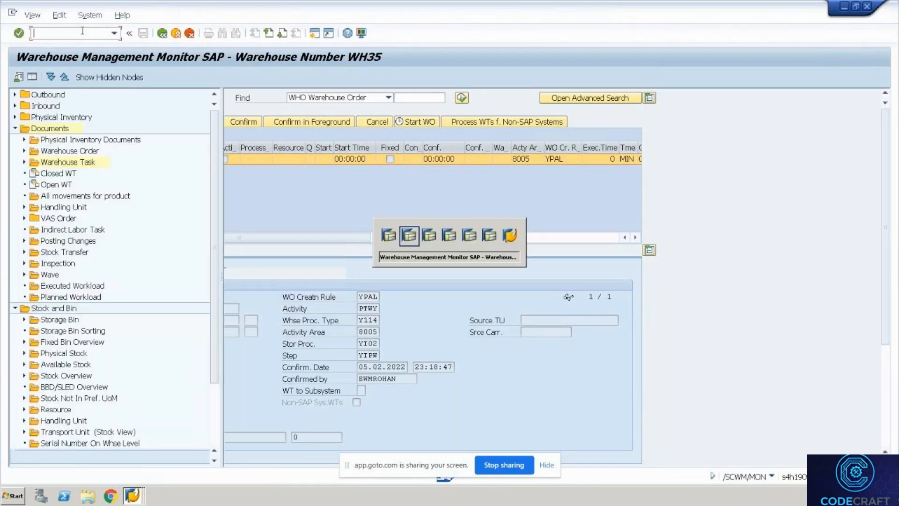
{"action": "type", "text": "/n/scwm/l"}
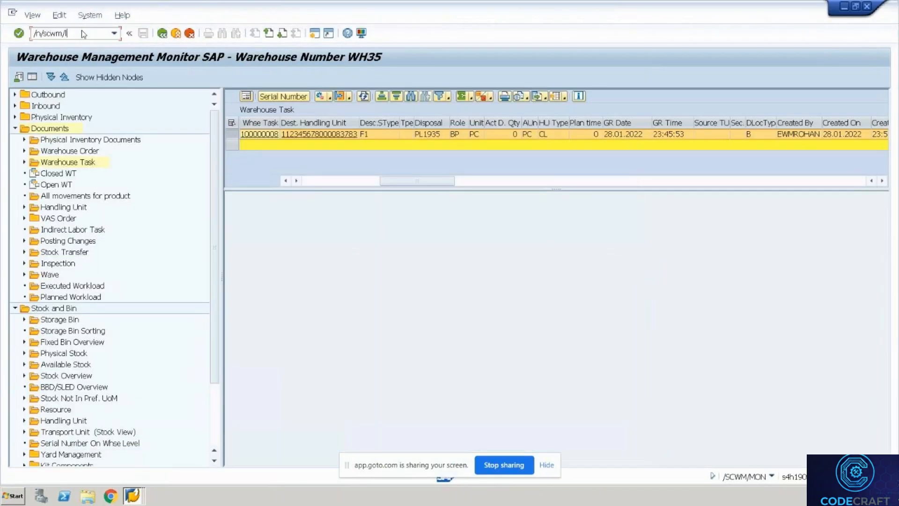
{"action": "type", "text": "s03"}
{"action": "key", "text": "Return"}
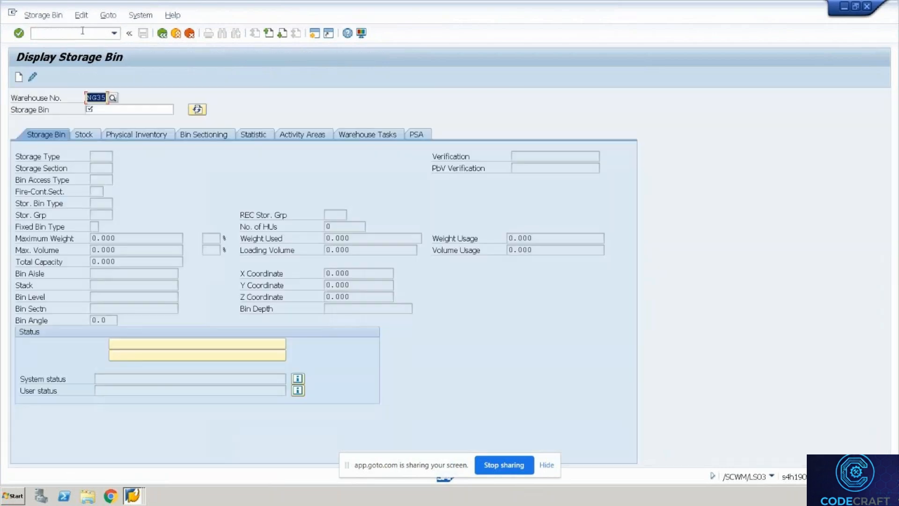
{"action": "key", "text": "Tab"}
{"action": "type", "text": "8005.01"}
{"action": "key", "text": "Return"}
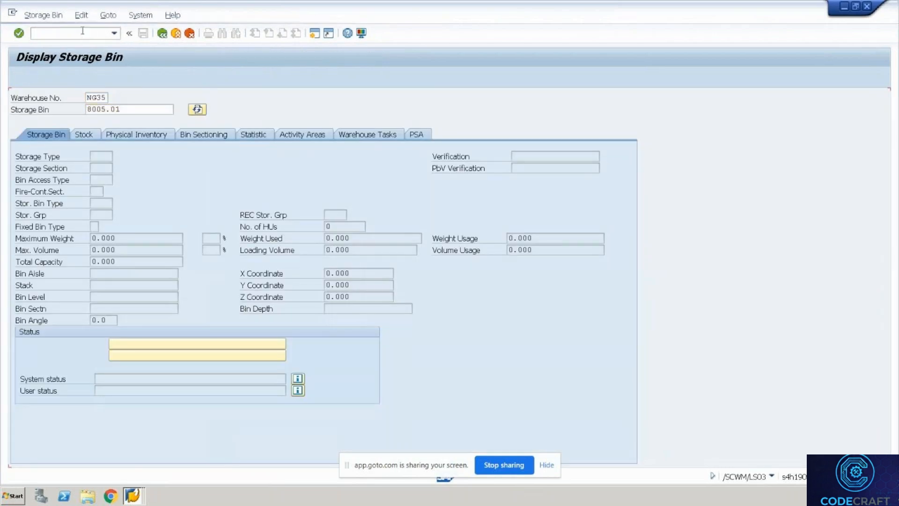
{"action": "left_click", "coordinate": [310, 139]}
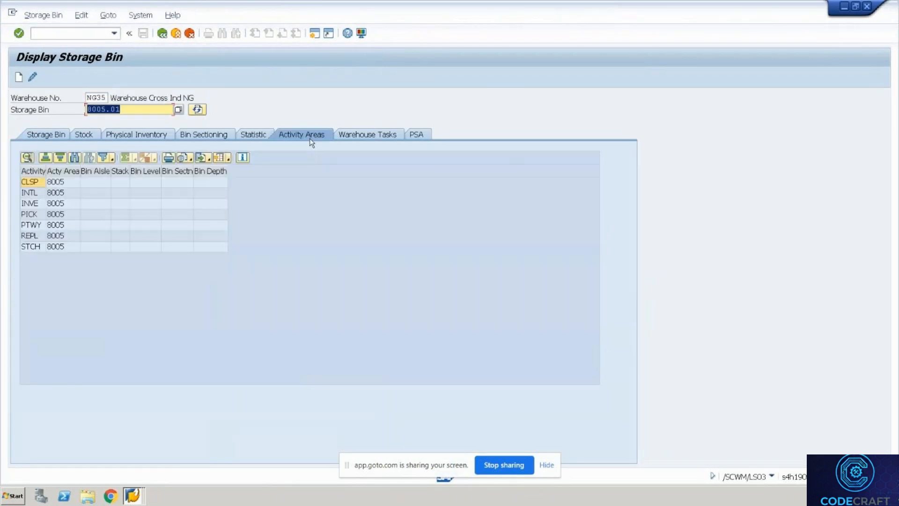
Step: Return to inbound delivery 180002242 in the other session and open warehouse task creation as its follow-on function
{"action": "key", "text": "alt+Tab"}
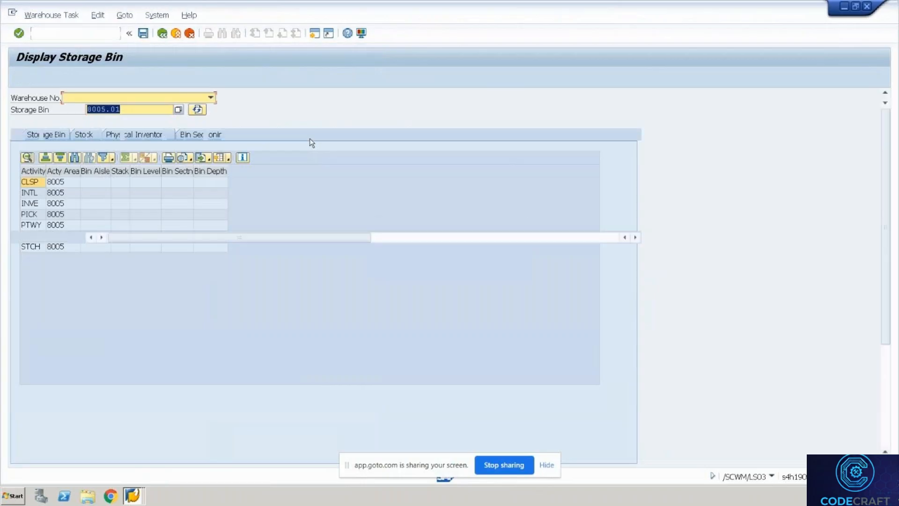
{"action": "left_click", "coordinate": [163, 34]}
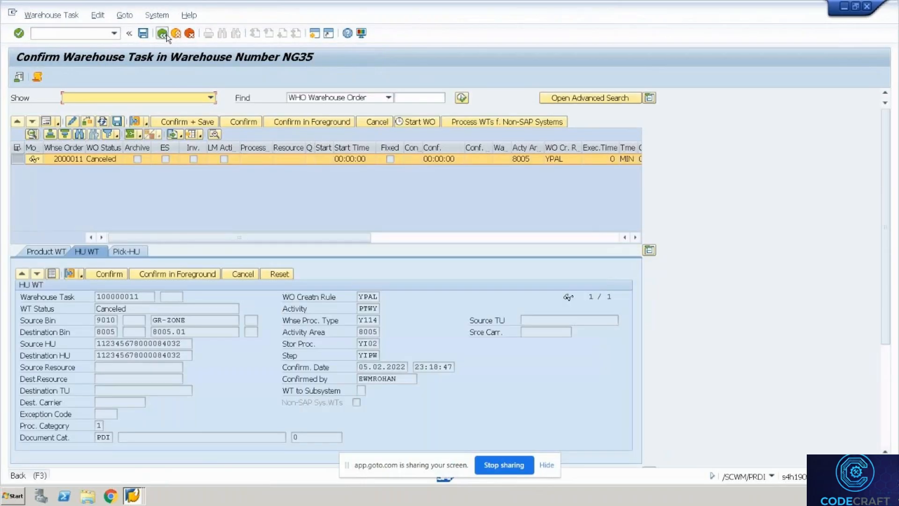
{"action": "left_click", "coordinate": [163, 34]}
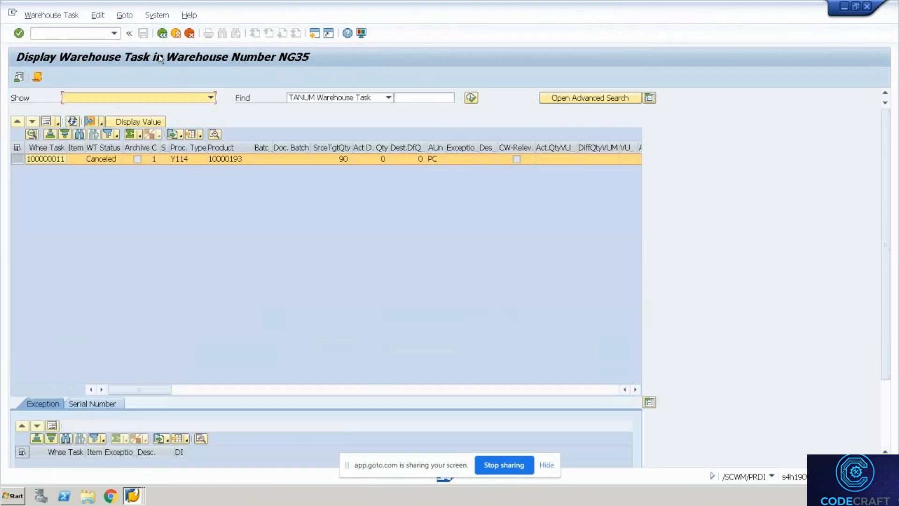
{"action": "left_click", "coordinate": [163, 38]}
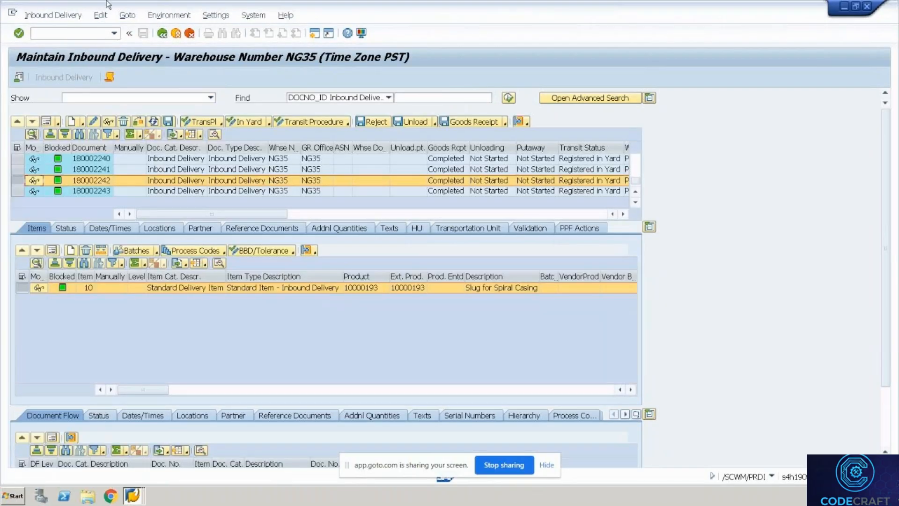
{"action": "left_click", "coordinate": [53, 15]}
{"action": "mouse_move", "coordinate": [90, 44]}
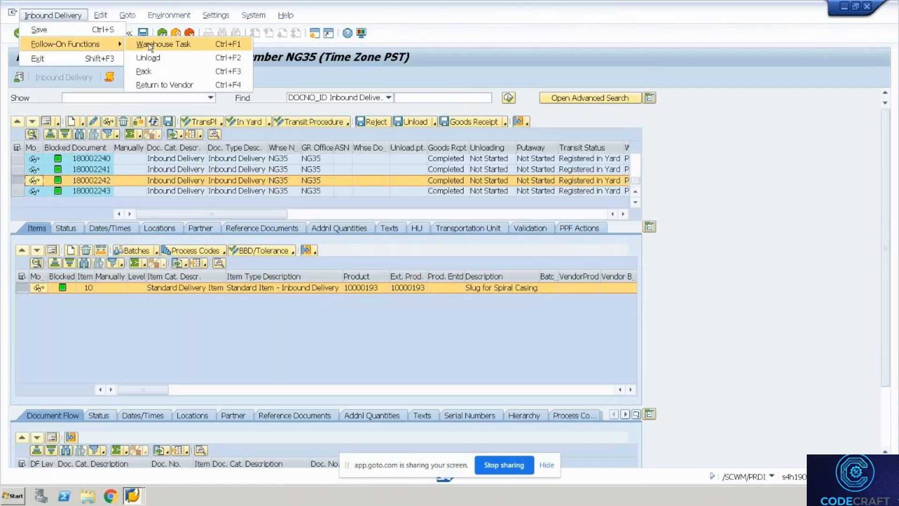
{"action": "left_click", "coordinate": [148, 43]}
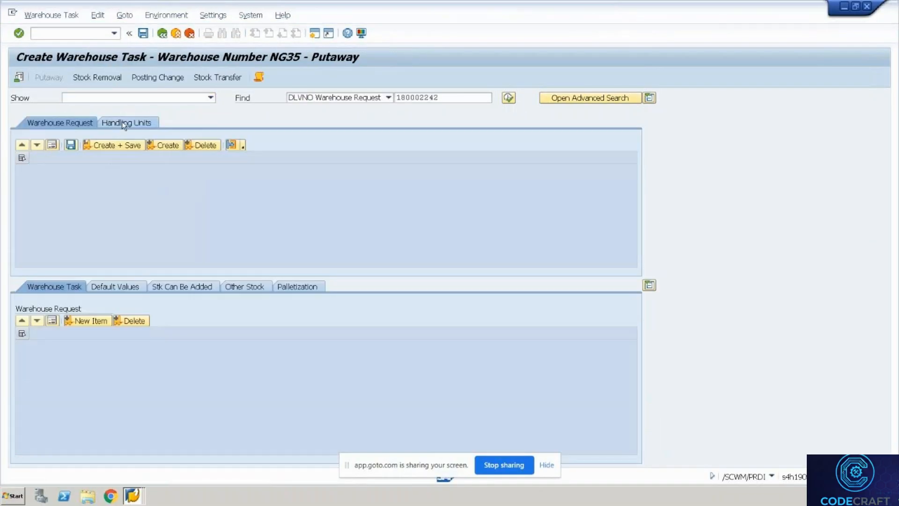
Step: Set destination bin 8005.01 in the handling unit's default values, and create and save the putaway warehouse task
{"action": "left_click", "coordinate": [123, 123]}
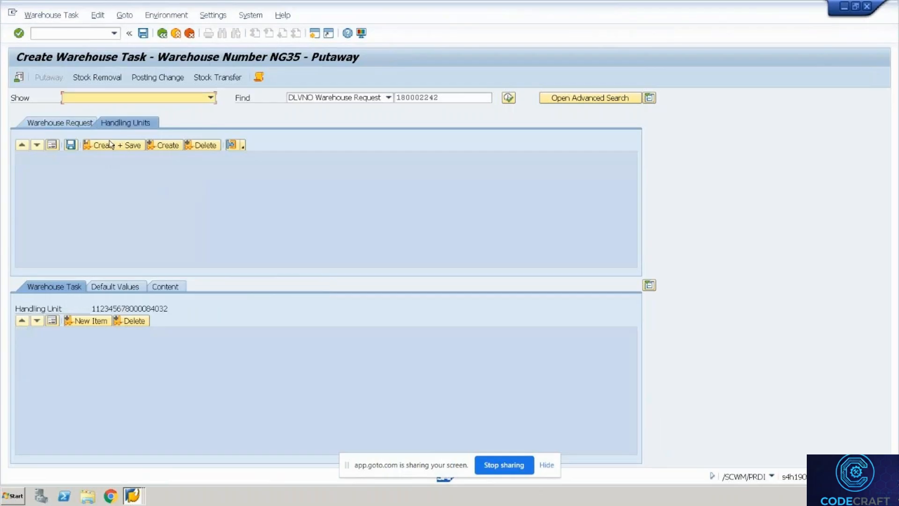
{"action": "left_click", "coordinate": [119, 291]}
{"action": "left_click", "coordinate": [178, 401]}
{"action": "type", "text": "8005.01"}
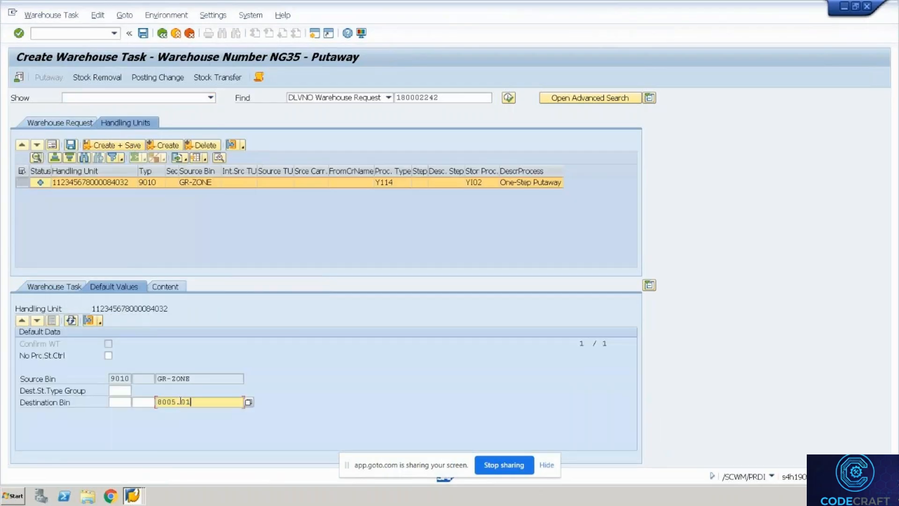
{"action": "key", "text": "Return"}
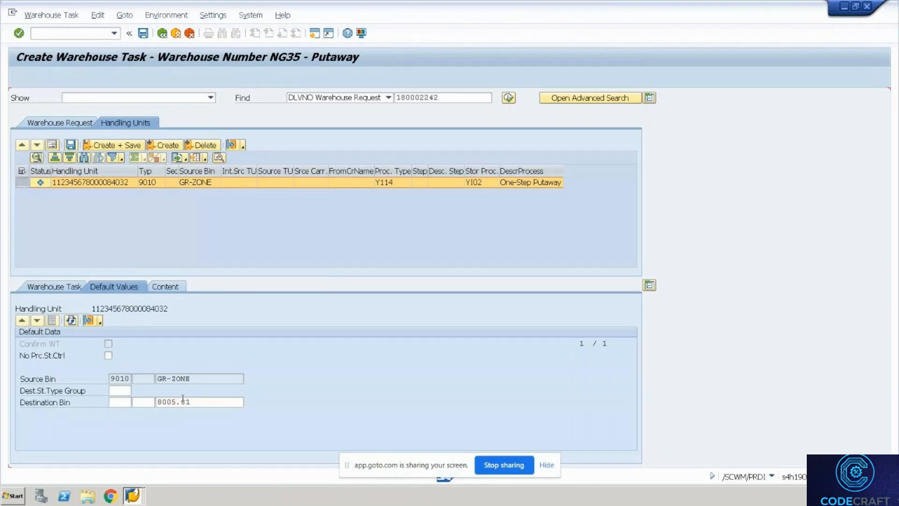
{"action": "left_click", "coordinate": [127, 146]}
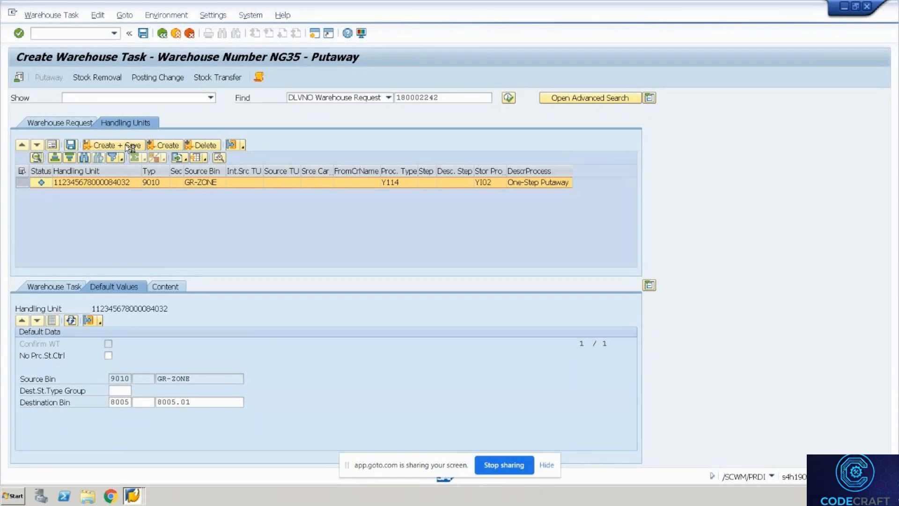
Step: View the new warehouse order in task confirmation and return to putaway task creation
{"action": "left_click", "coordinate": [74, 17]}
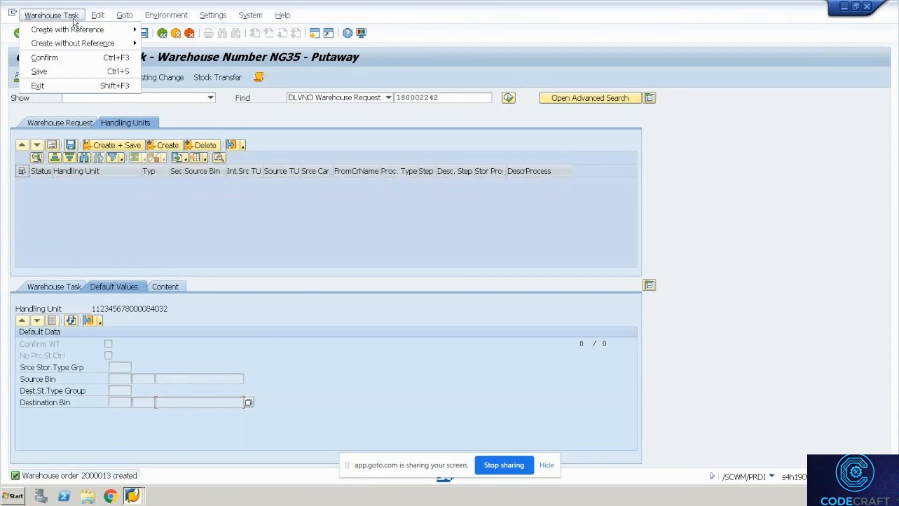
{"action": "left_click", "coordinate": [83, 56]}
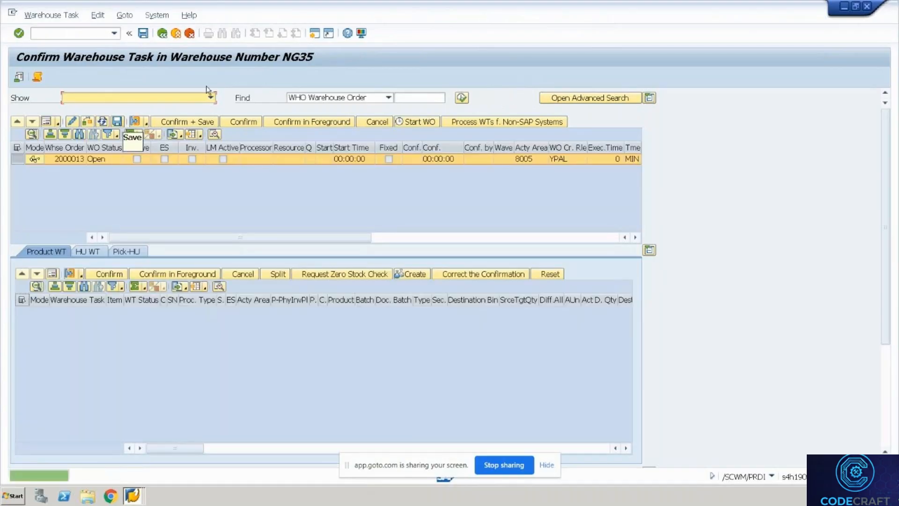
{"action": "left_click", "coordinate": [162, 33]}
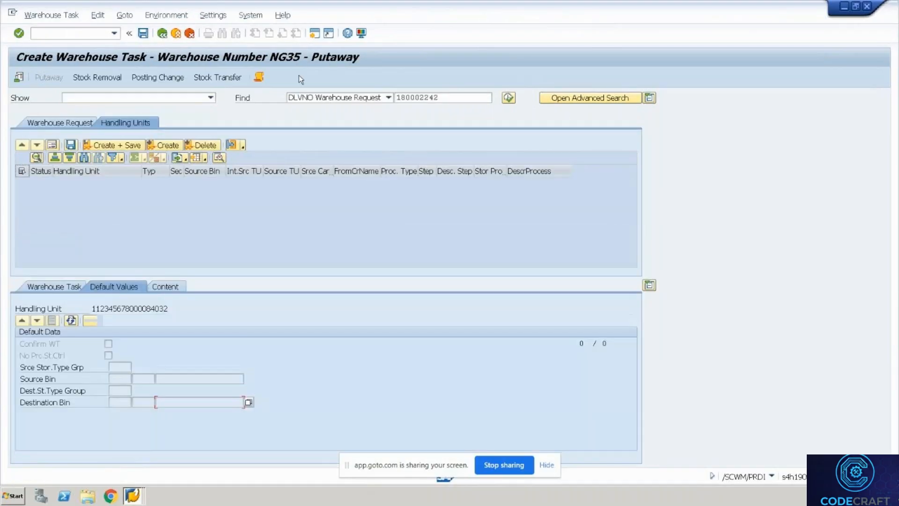
Step: Review the queue determination messages in the warehouse task creation log and close it
{"action": "left_click", "coordinate": [259, 77]}
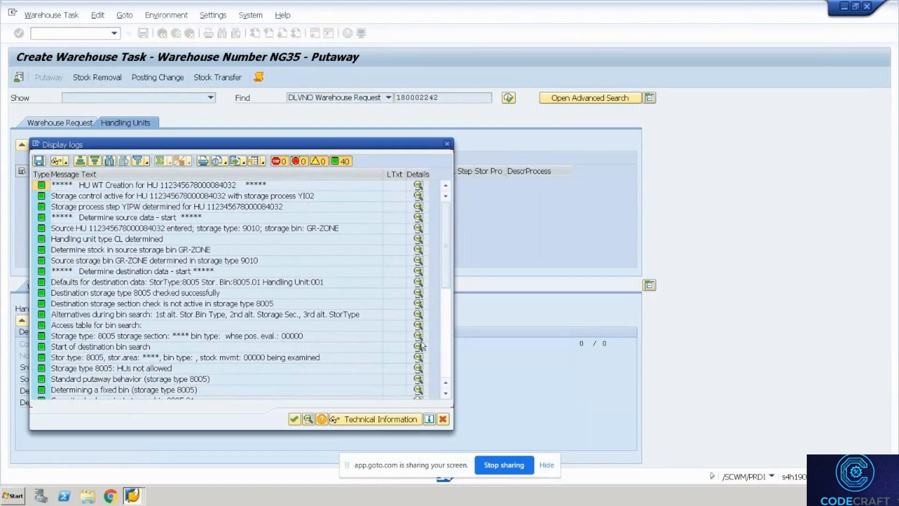
{"action": "left_click", "coordinate": [444, 353]}
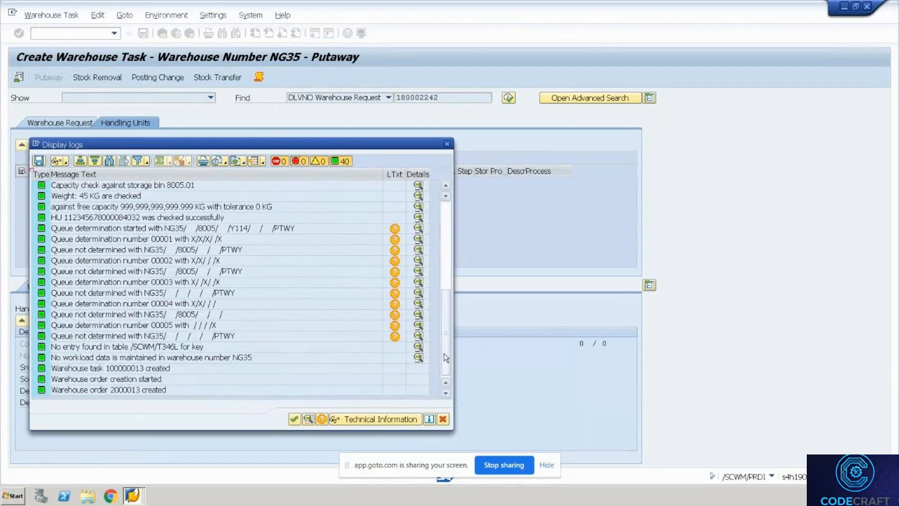
{"action": "left_click", "coordinate": [157, 242]}
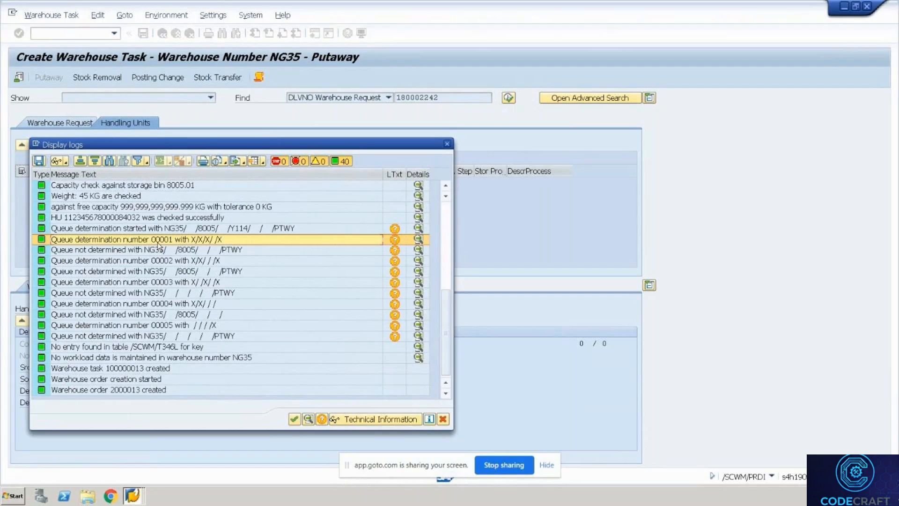
{"action": "left_click", "coordinate": [152, 304]}
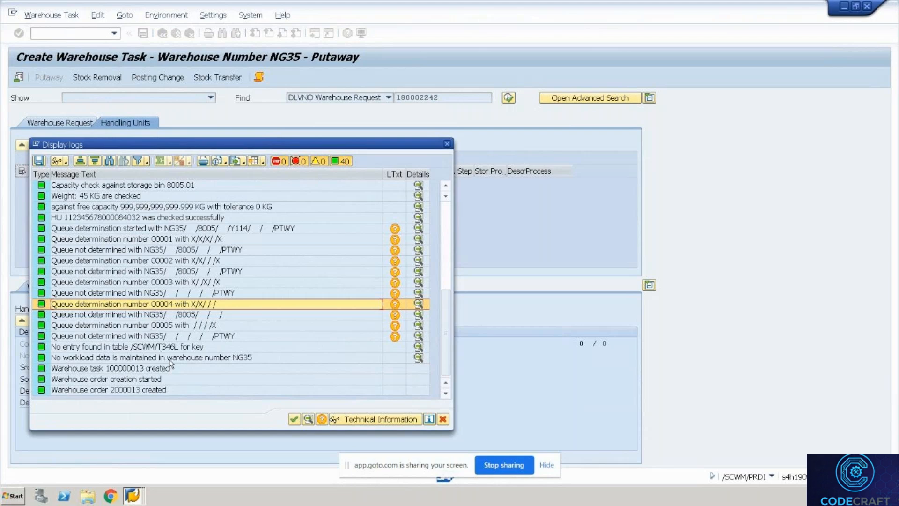
{"action": "left_click", "coordinate": [447, 144]}
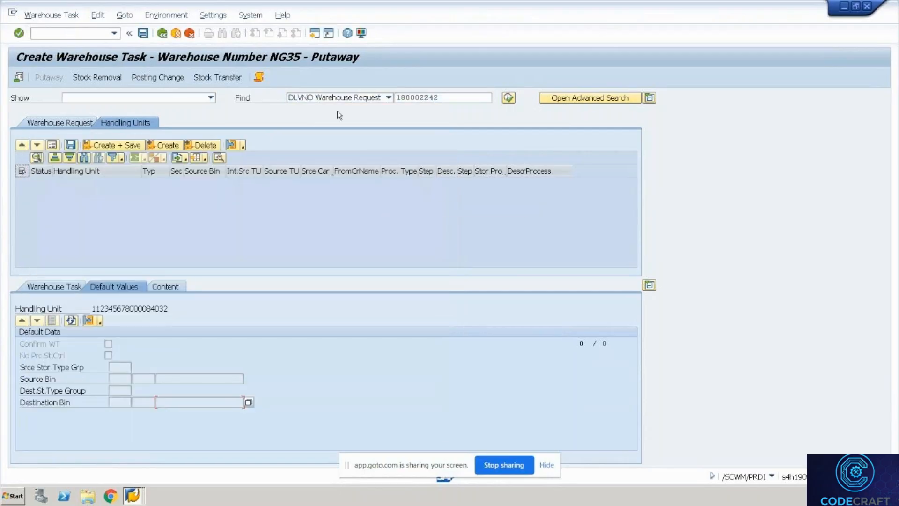
Step: Switch to the storage bin session and display the activity areas of storage bin GR-ZONE in warehouse NG35
{"action": "key", "text": "alt+Tab"}
{"action": "type", "text": "G"}
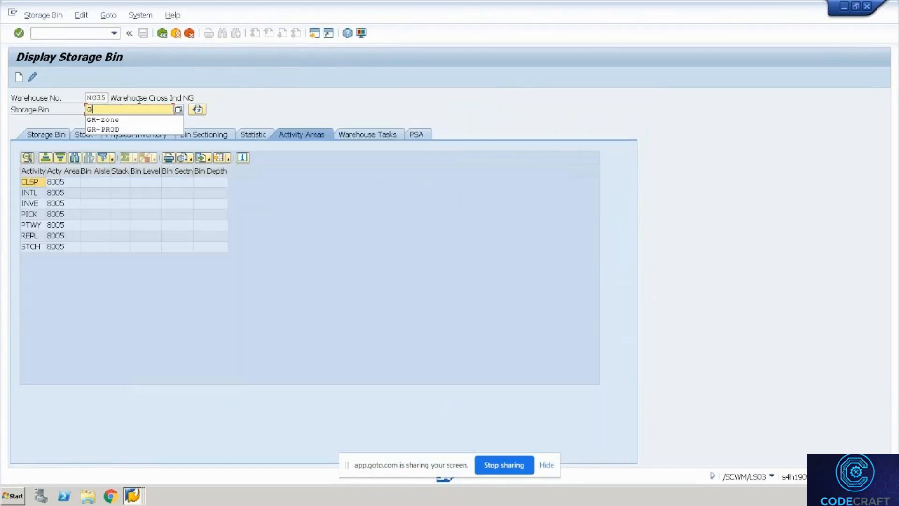
{"action": "type", "text": "R-zo"}
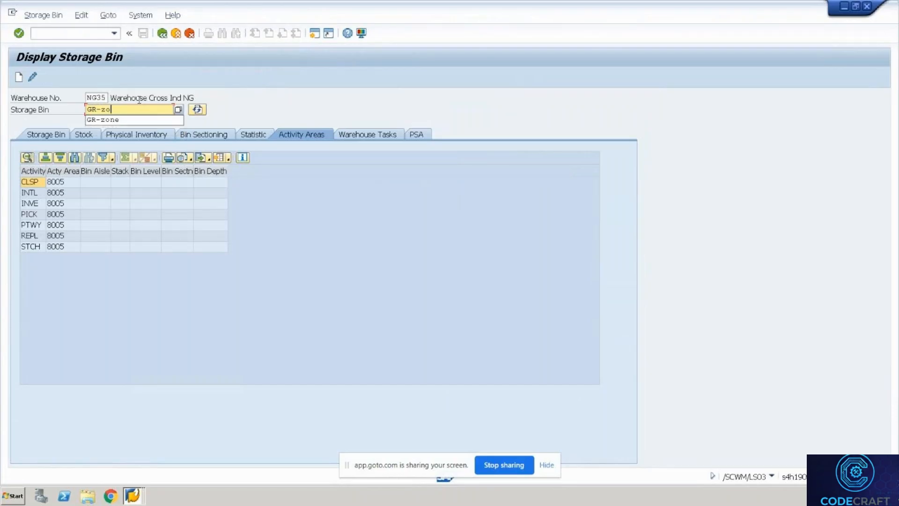
{"action": "key", "text": "Down"}
{"action": "key", "text": "Return"}
{"action": "key", "text": "Return"}
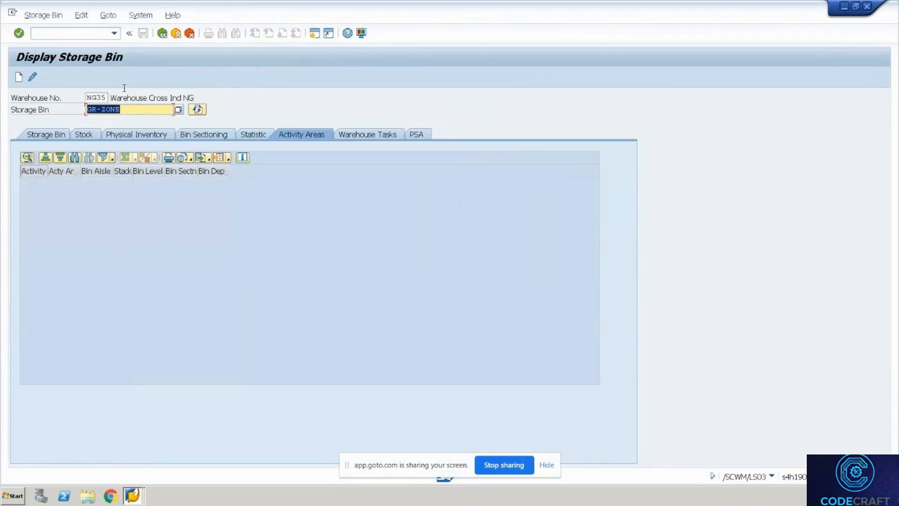
Step: Open the Create Bin Sorting transaction with /n/scwm/sbst
{"action": "left_click", "coordinate": [59, 39]}
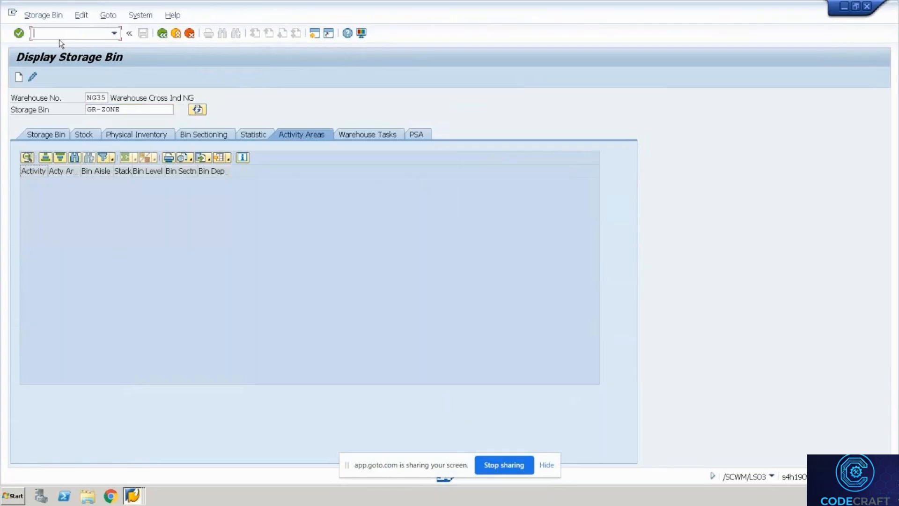
{"action": "type", "text": "/n"}
{"action": "type", "text": "/"}
{"action": "type", "text": "ls"}
{"action": "key", "text": "BackSpace"}
{"action": "key", "text": "BackSpace"}
{"action": "type", "text": "sn"}
{"action": "key", "text": "BackSpace"}
{"action": "type", "text": "bst"}
{"action": "key", "text": "Return"}
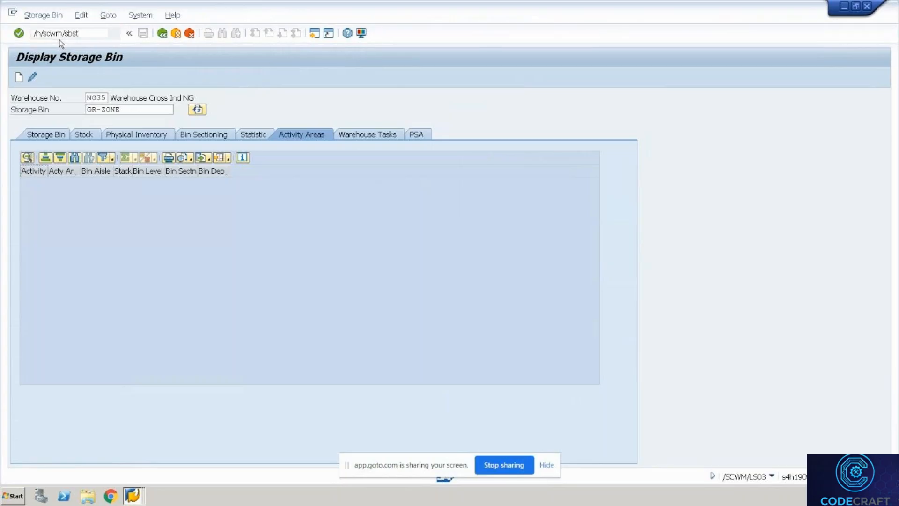
Step: Simulate and execute bin sorting for activity area 9010 in warehouse NG35, with no activity restriction
{"action": "key", "text": "Tab"}
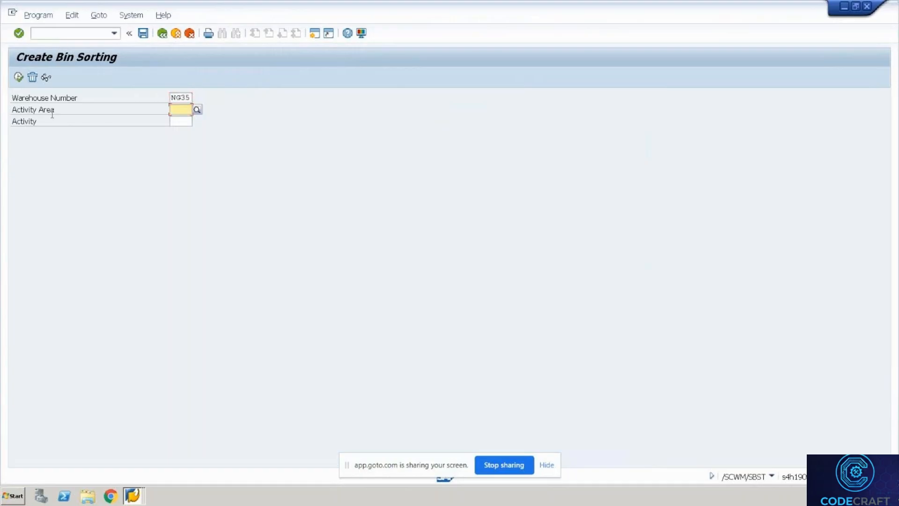
{"action": "type", "text": "9010"}
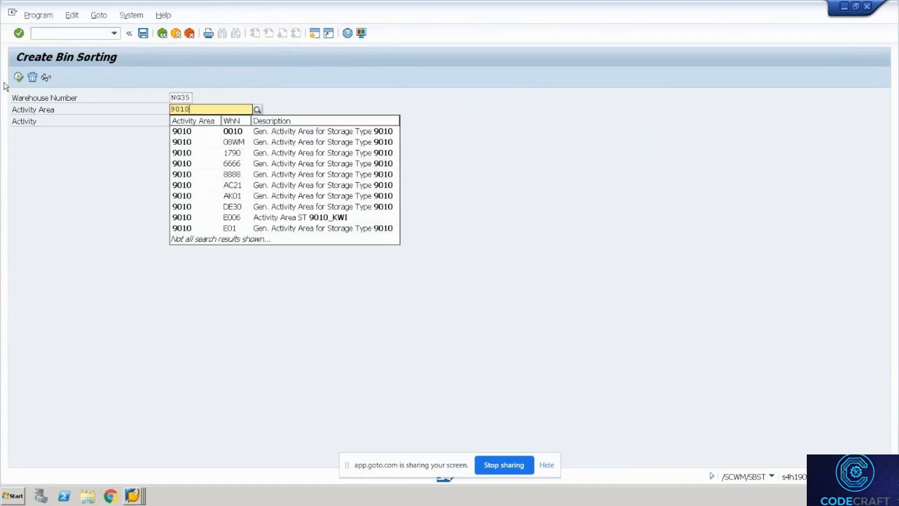
{"action": "left_click", "coordinate": [18, 77]}
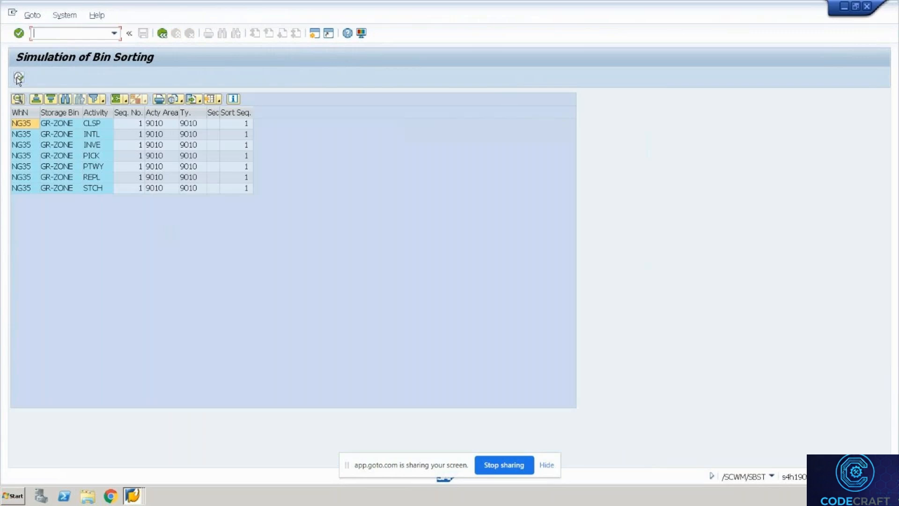
{"action": "left_click", "coordinate": [19, 78]}
Step: Switch back to the putaway session, view the warehouse order in task confirmation, and return to inbound delivery maintenance
{"action": "key", "text": "alt+Tab"}
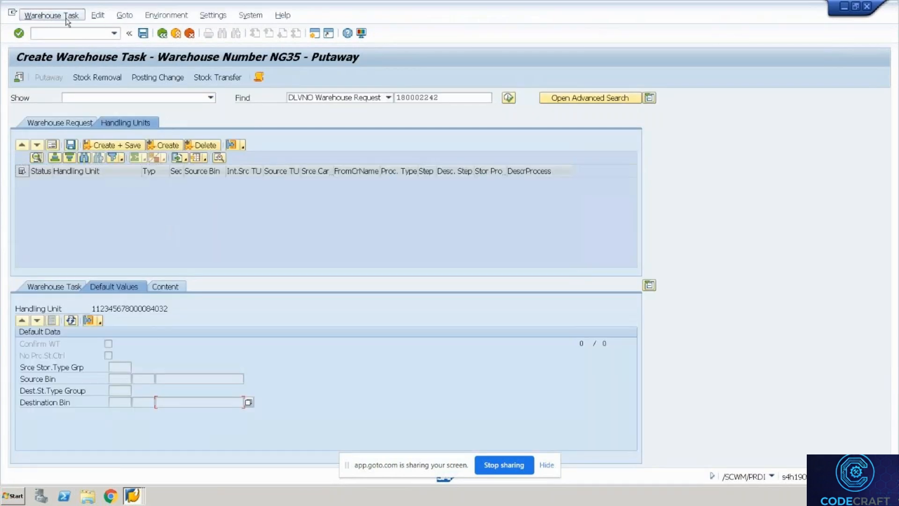
{"action": "left_click", "coordinate": [68, 21]}
{"action": "left_click", "coordinate": [74, 60]}
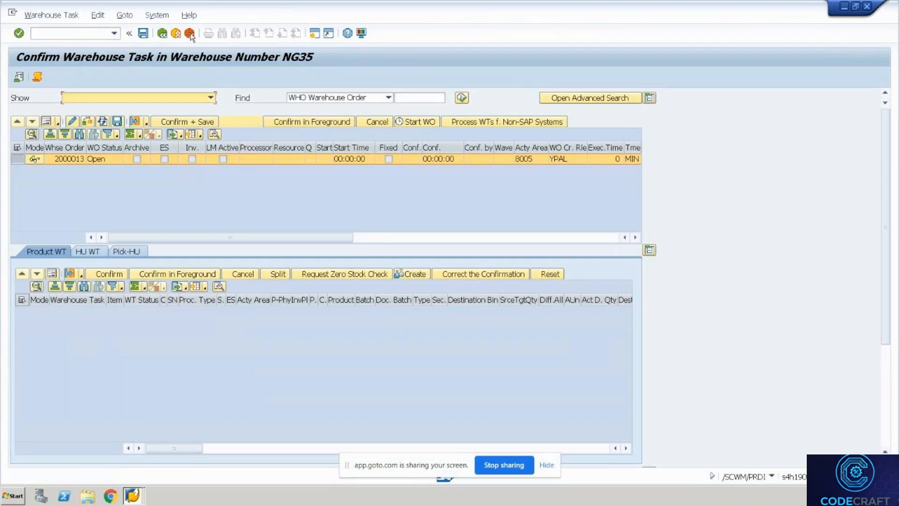
{"action": "left_click", "coordinate": [164, 36]}
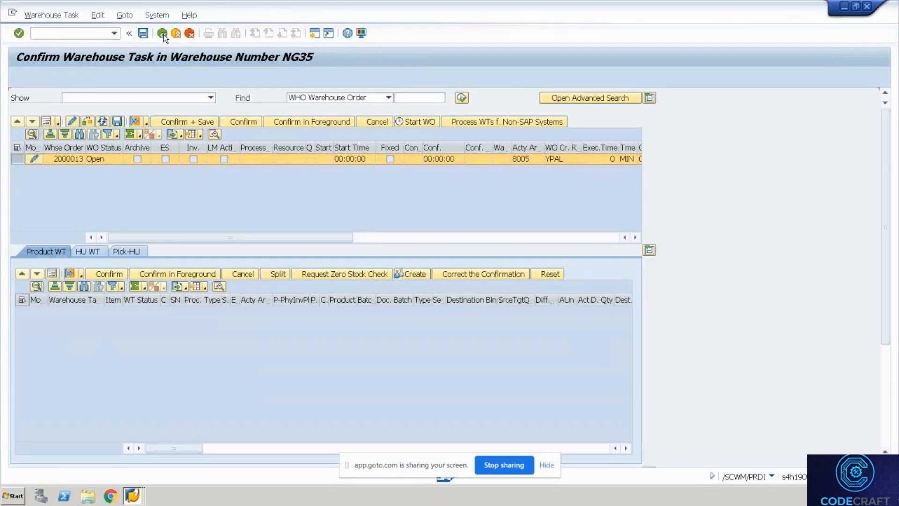
{"action": "left_click", "coordinate": [163, 37]}
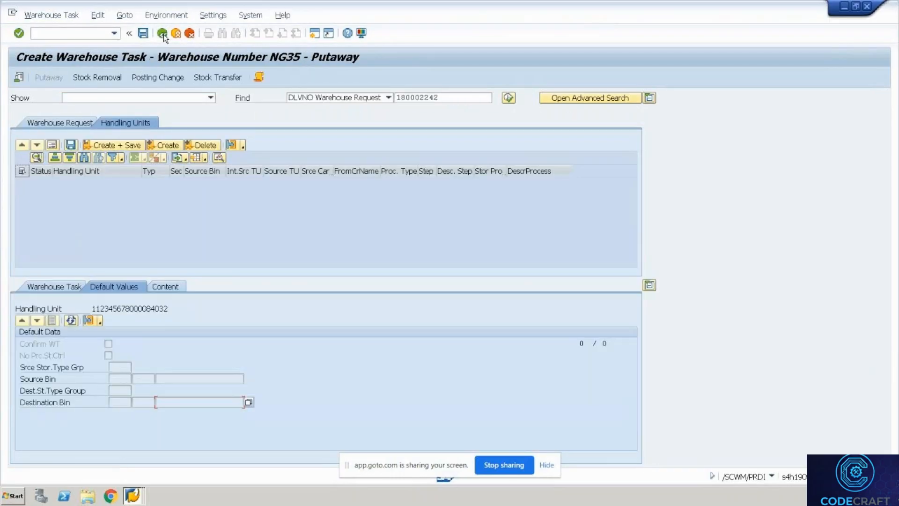
{"action": "left_click", "coordinate": [164, 37]}
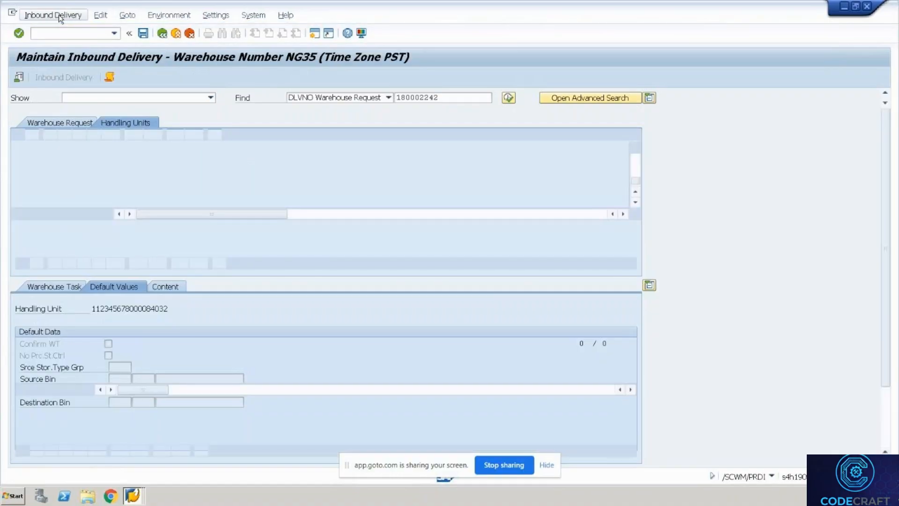
Step: Open warehouse task creation as the follow-on function of inbound delivery 180002242 and show its handling units
{"action": "left_click", "coordinate": [53, 16]}
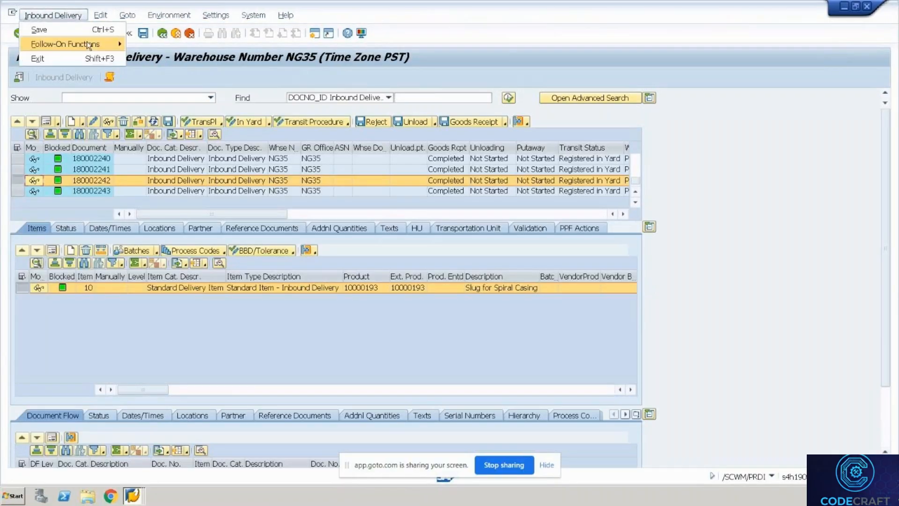
{"action": "mouse_move", "coordinate": [108, 45]}
{"action": "left_click", "coordinate": [154, 47]}
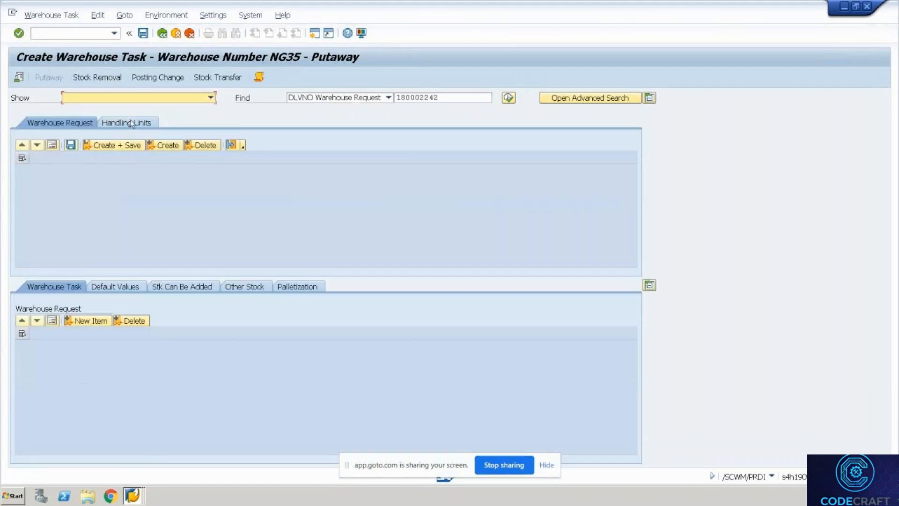
{"action": "left_click", "coordinate": [131, 122]}
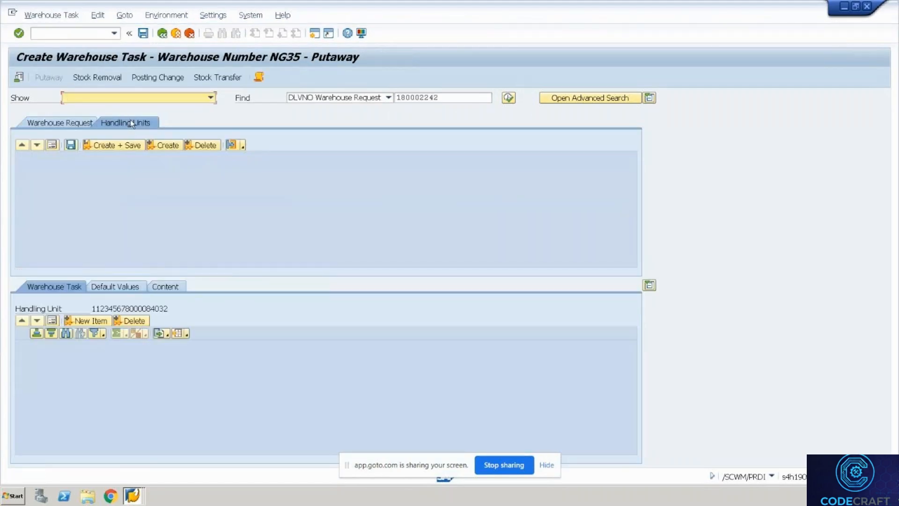
Step: Set the handling unit's default destination bin to 8005.01, and create and save the putaway warehouse task
{"action": "left_click", "coordinate": [131, 291]}
{"action": "left_click", "coordinate": [177, 404]}
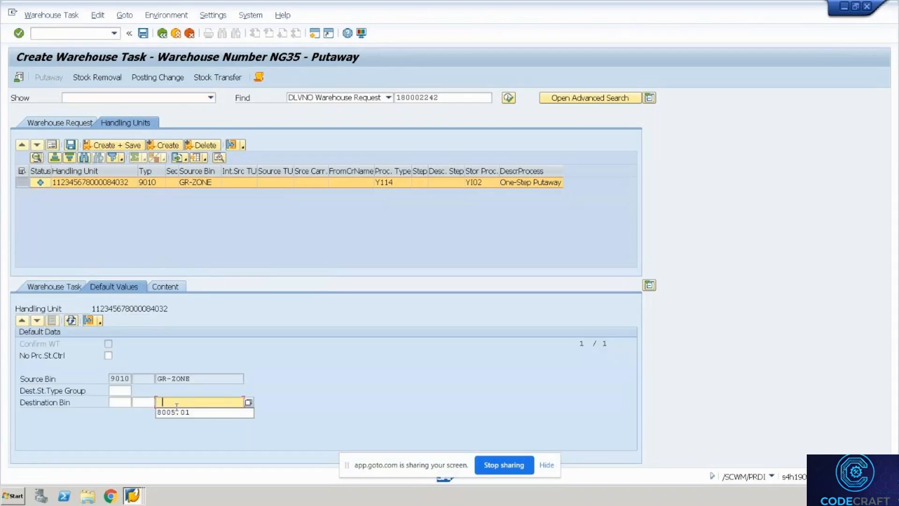
{"action": "left_click", "coordinate": [177, 411]}
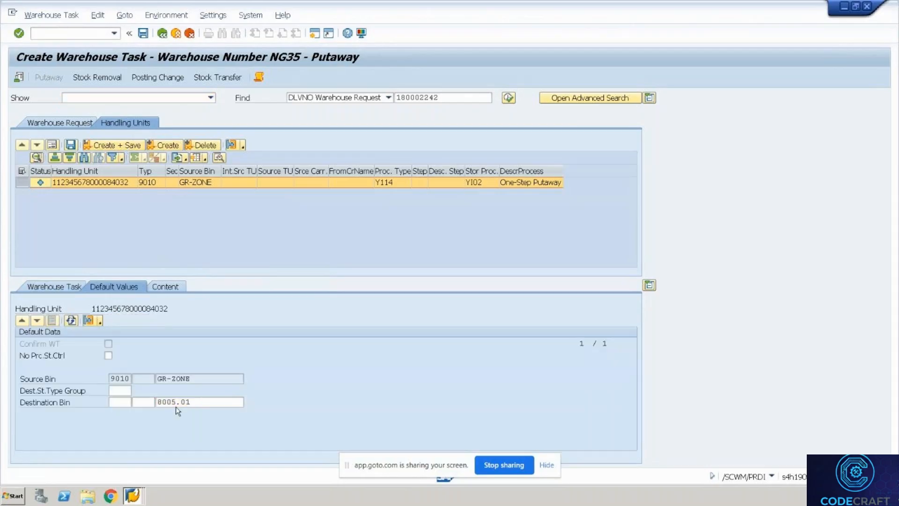
{"action": "key", "text": "Return"}
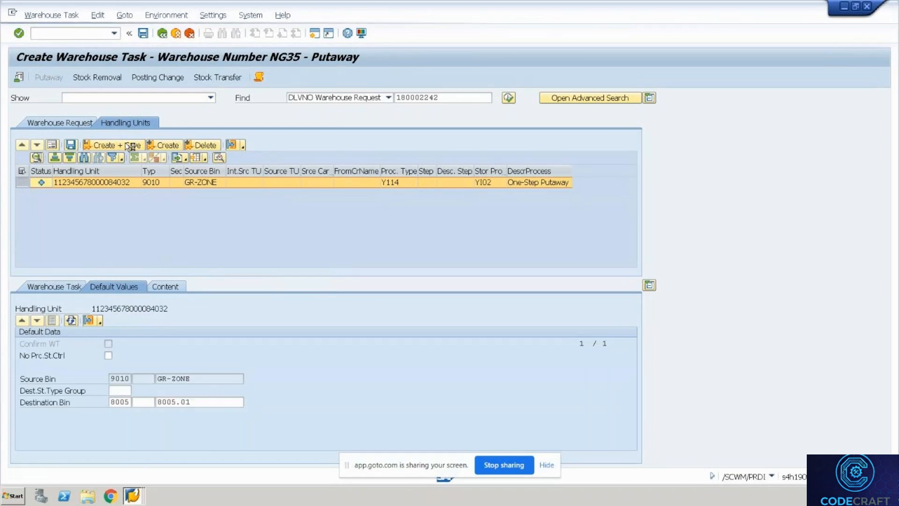
{"action": "left_click", "coordinate": [130, 146]}
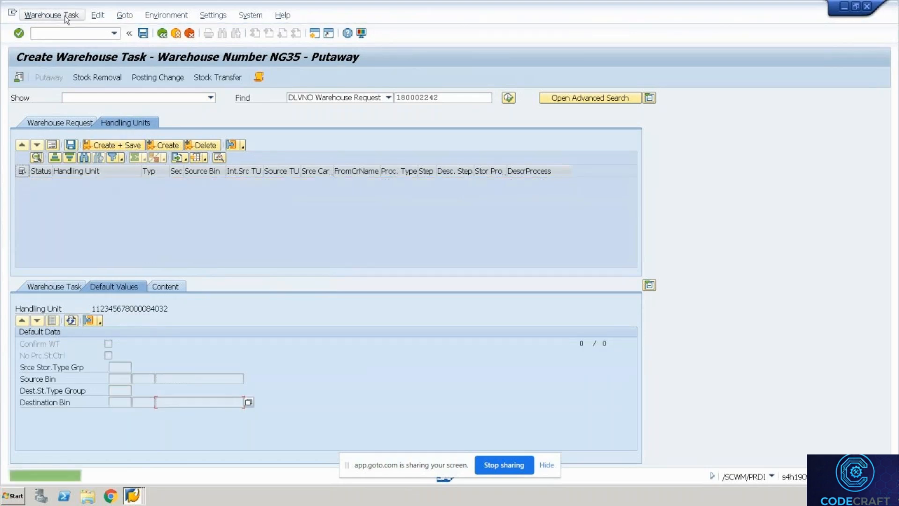
Step: Check the queue assigned to the new warehouse order in task confirmation, leave full-screen remote view, and return to putaway task creation
{"action": "left_click", "coordinate": [65, 15]}
{"action": "left_click", "coordinate": [71, 62]}
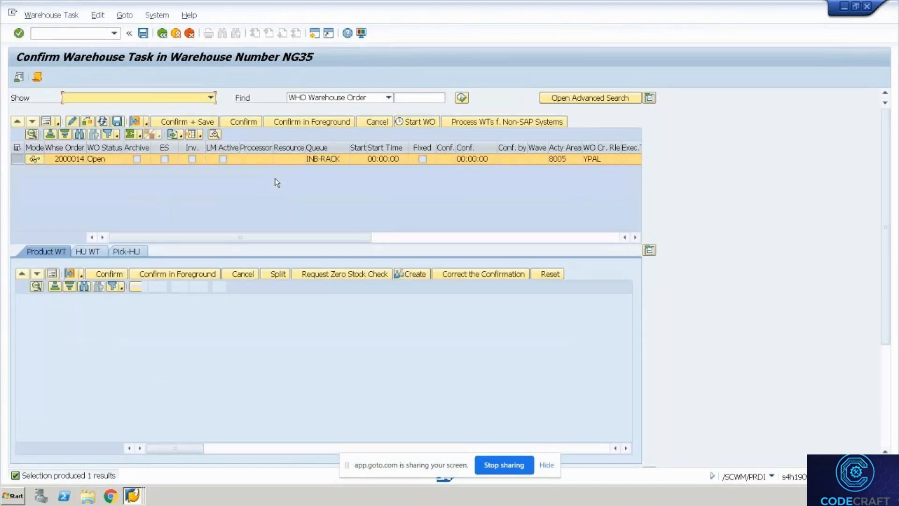
{"action": "left_click", "coordinate": [322, 158]}
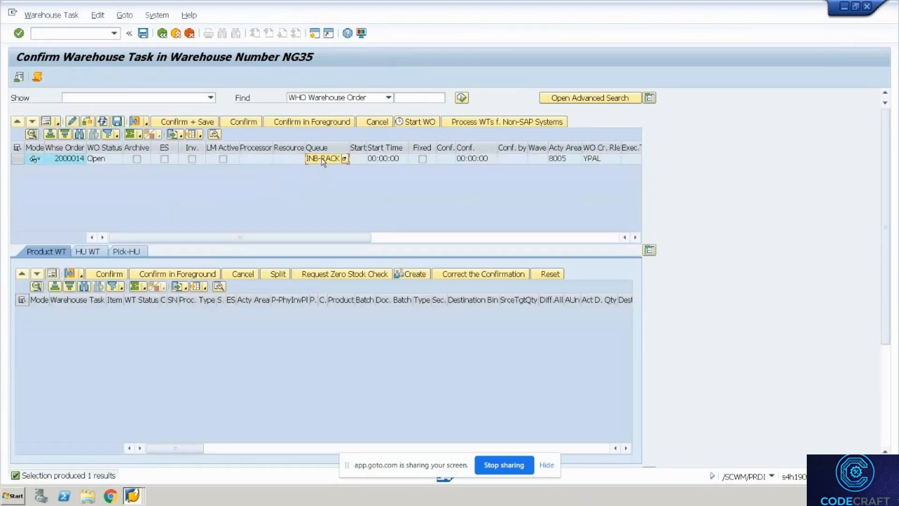
{"action": "key", "text": "ctrl+alt+Break"}
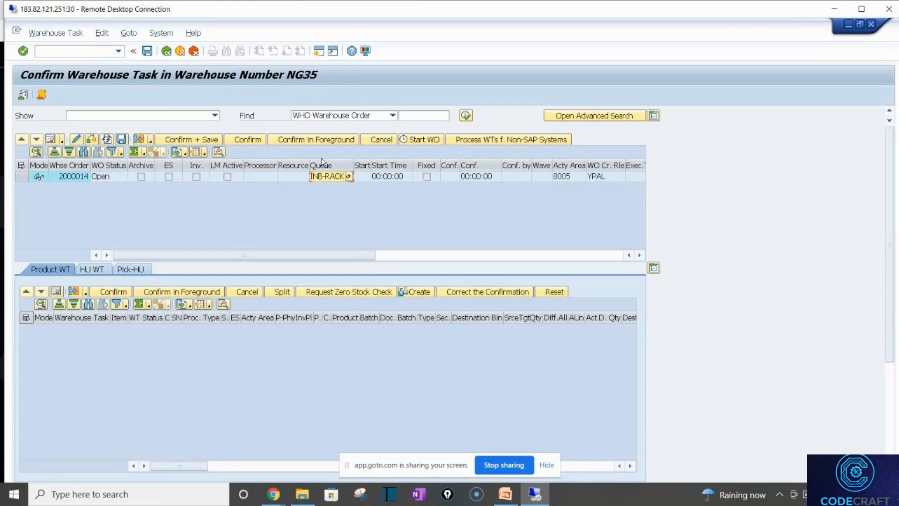
{"action": "left_click", "coordinate": [162, 53]}
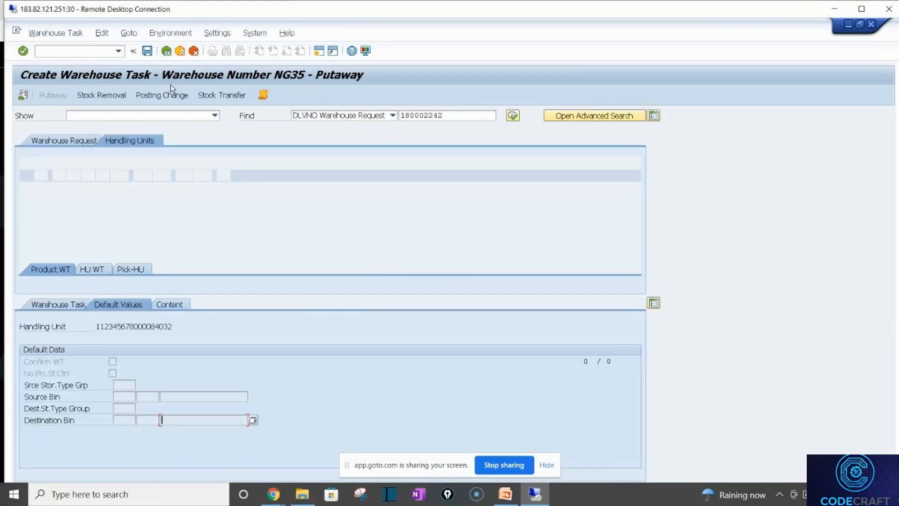
Step: Examine the queue determination sequence and its access attempts in the warehouse task creation log, and close the log
{"action": "left_click", "coordinate": [263, 98]}
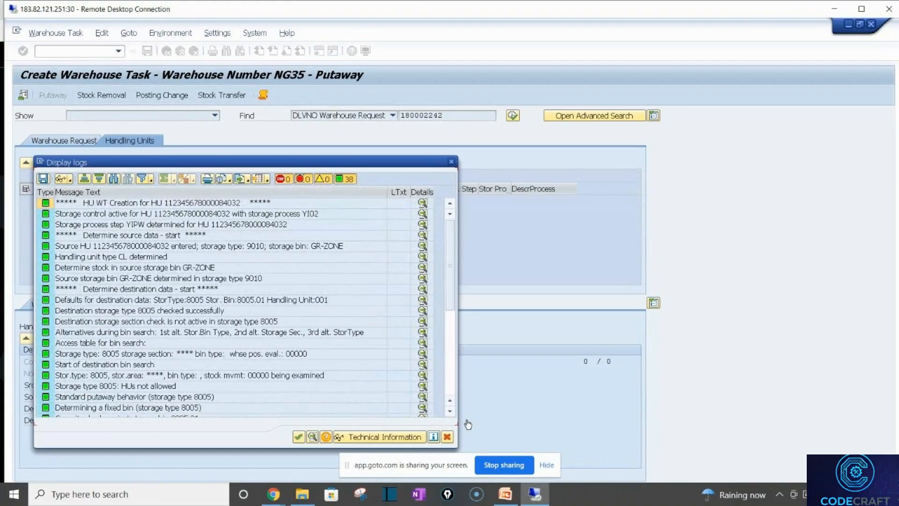
{"action": "scroll", "coordinate": [374, 384], "scroll_direction": "down", "scroll_amount": 6}
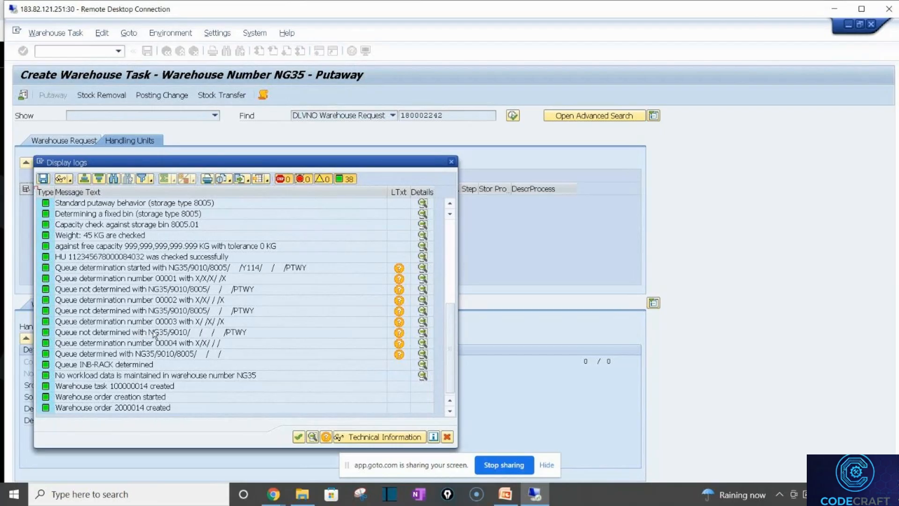
{"action": "left_click", "coordinate": [164, 324]}
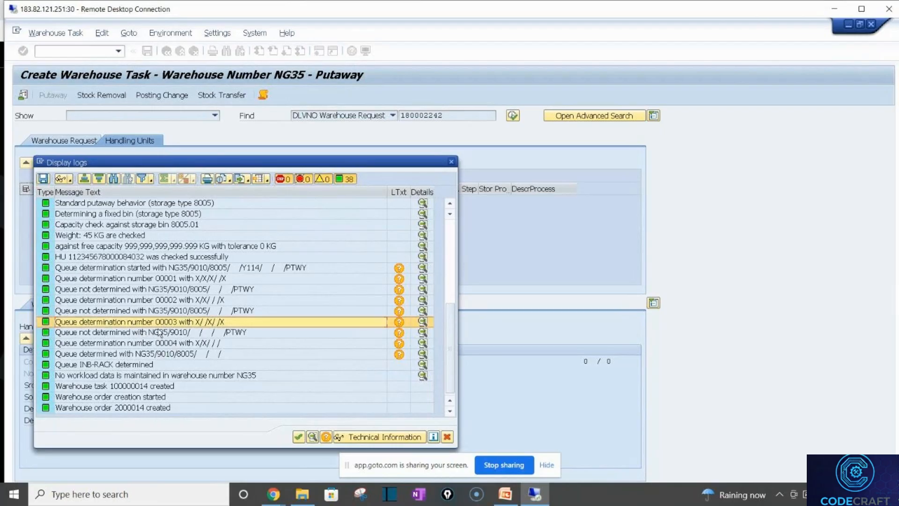
{"action": "left_click", "coordinate": [178, 312]}
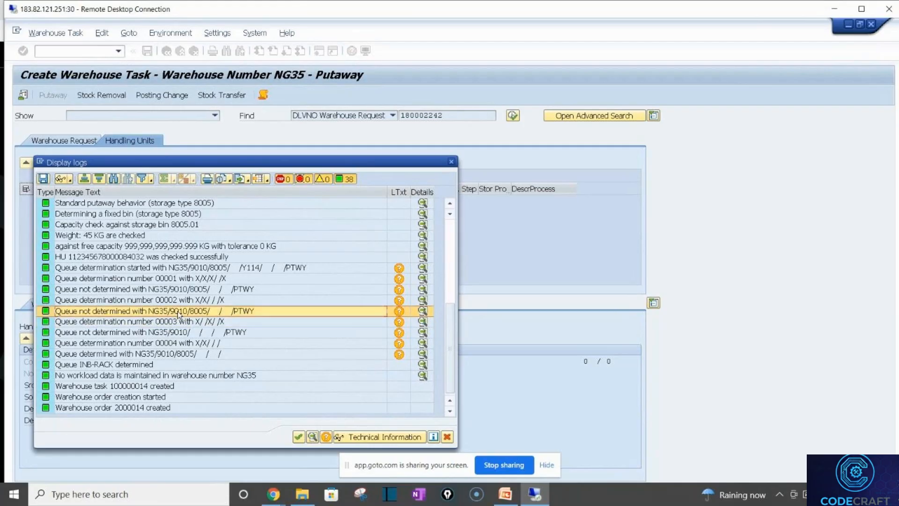
{"action": "left_click", "coordinate": [173, 322]}
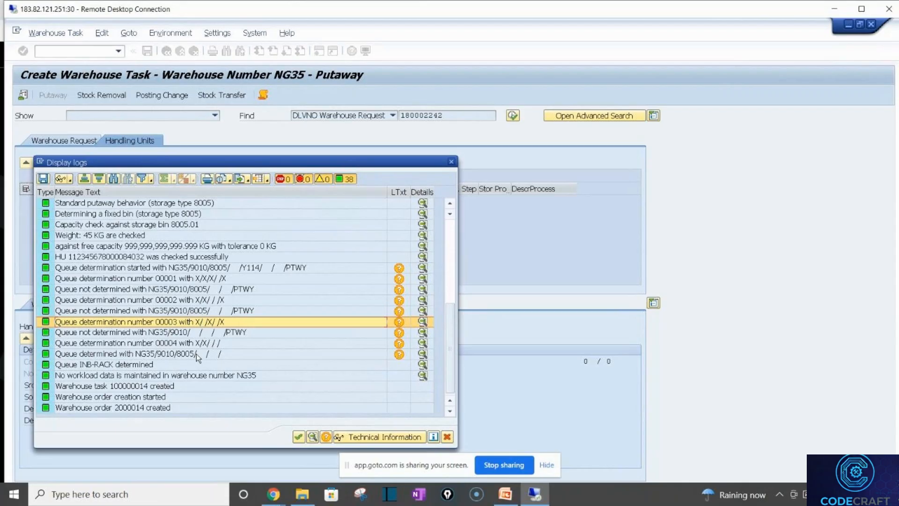
{"action": "left_click", "coordinate": [96, 345]}
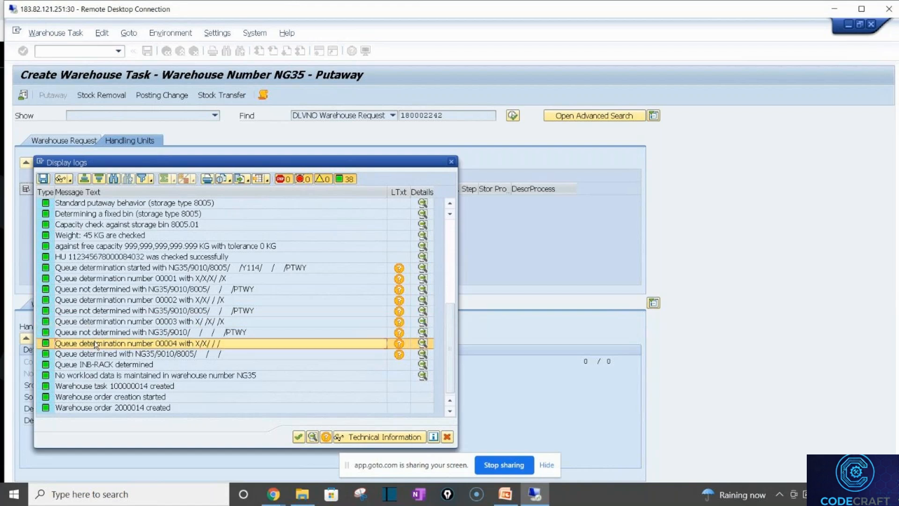
{"action": "left_click", "coordinate": [112, 358]}
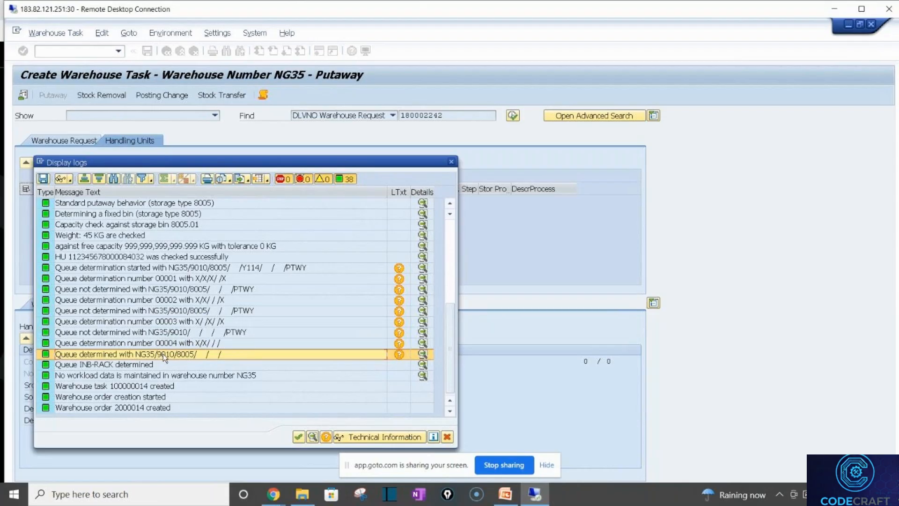
{"action": "left_click", "coordinate": [450, 162]}
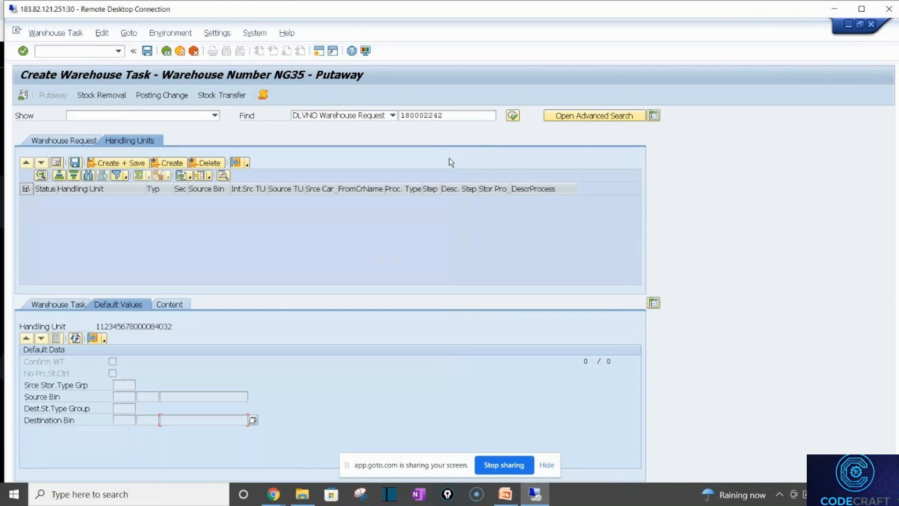
Step: Switch to the GoTo meeting window in Chrome
{"action": "left_click", "coordinate": [279, 498]}
{"action": "left_click", "coordinate": [218, 420]}
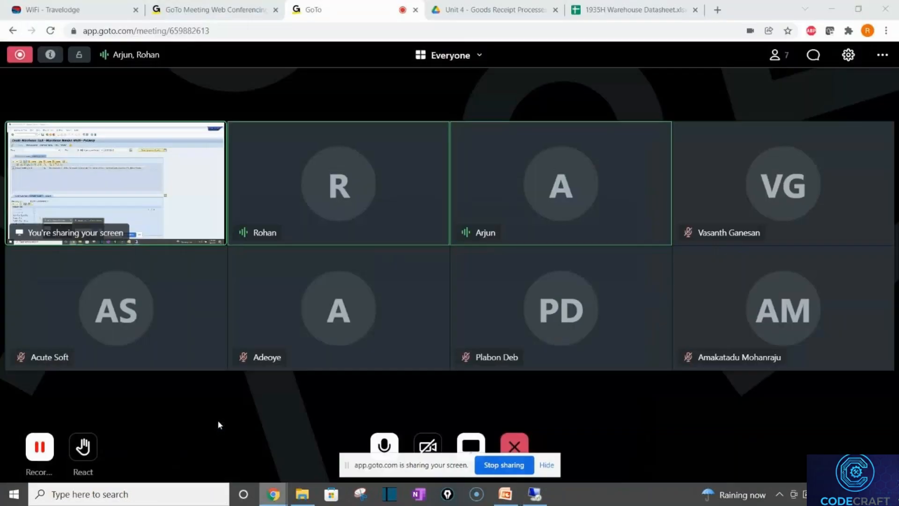